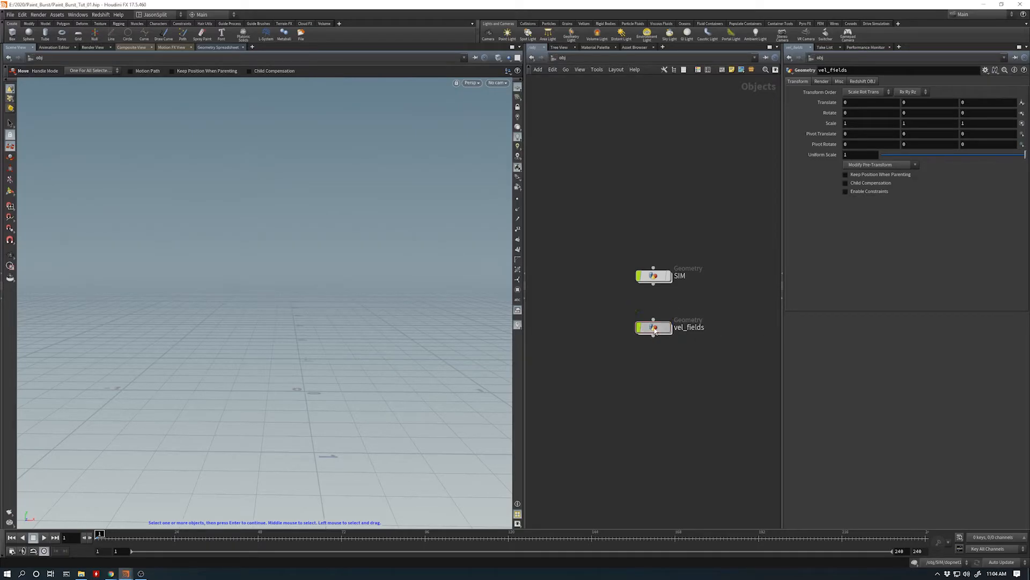
# - Open the vel_fields geometry network and add a Line node
pyautogui.press('i')
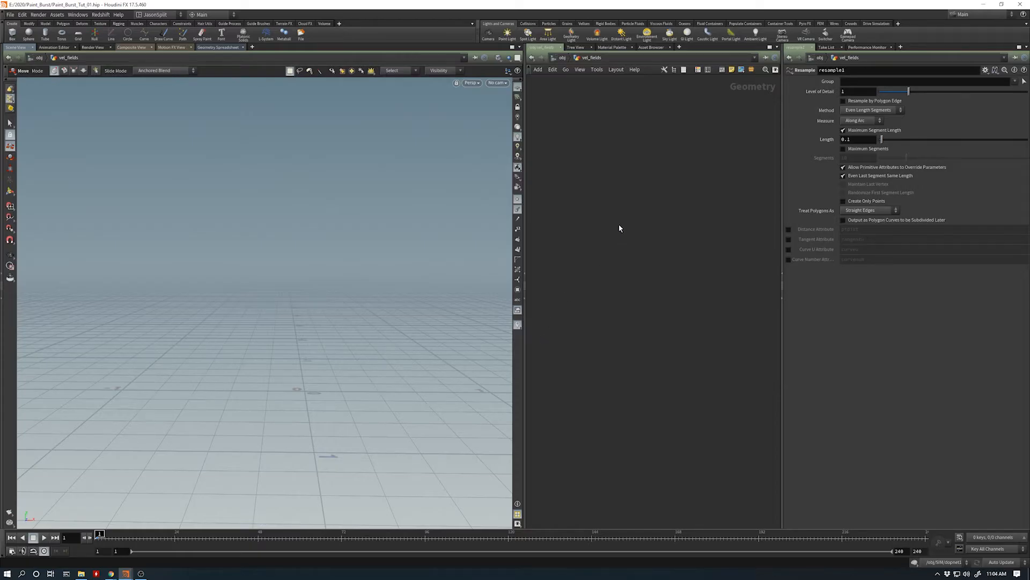
pyautogui.press('Tab')
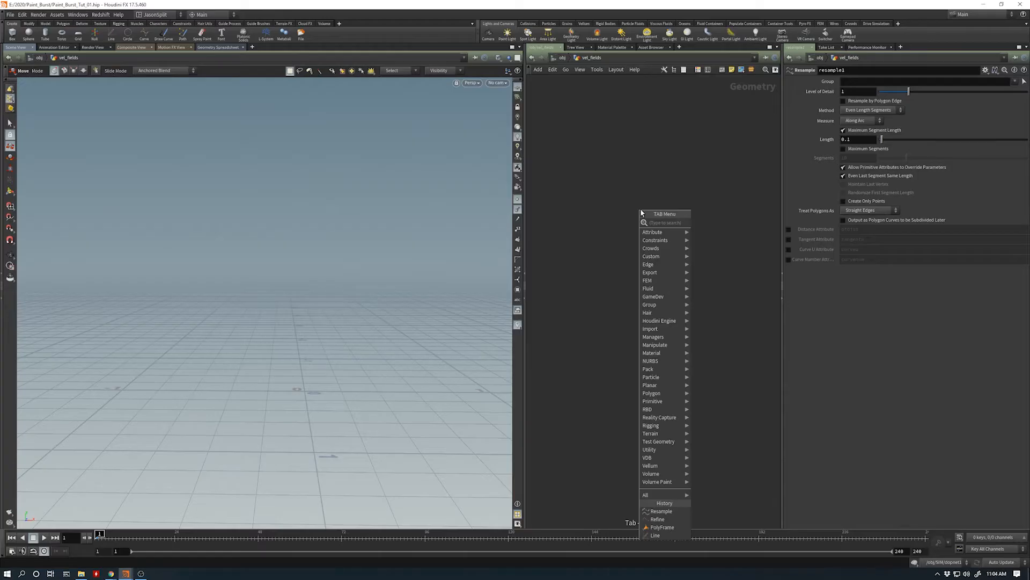
pyautogui.write('line')
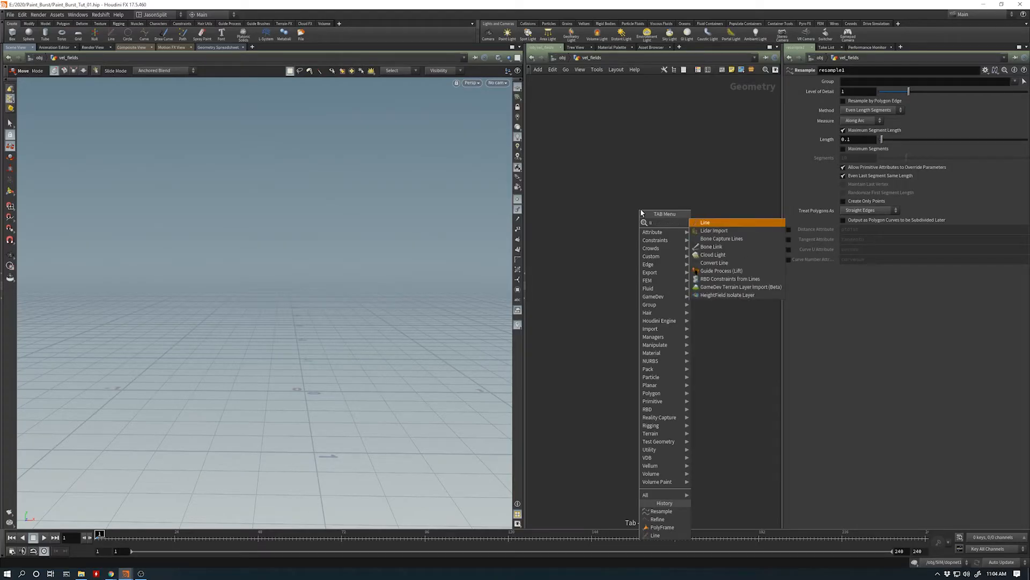
pyautogui.press('Return')
pyautogui.click(641, 213)
# - Add a Resample node below the line, connect it to the line's output and display its result
pyautogui.click(639, 255)
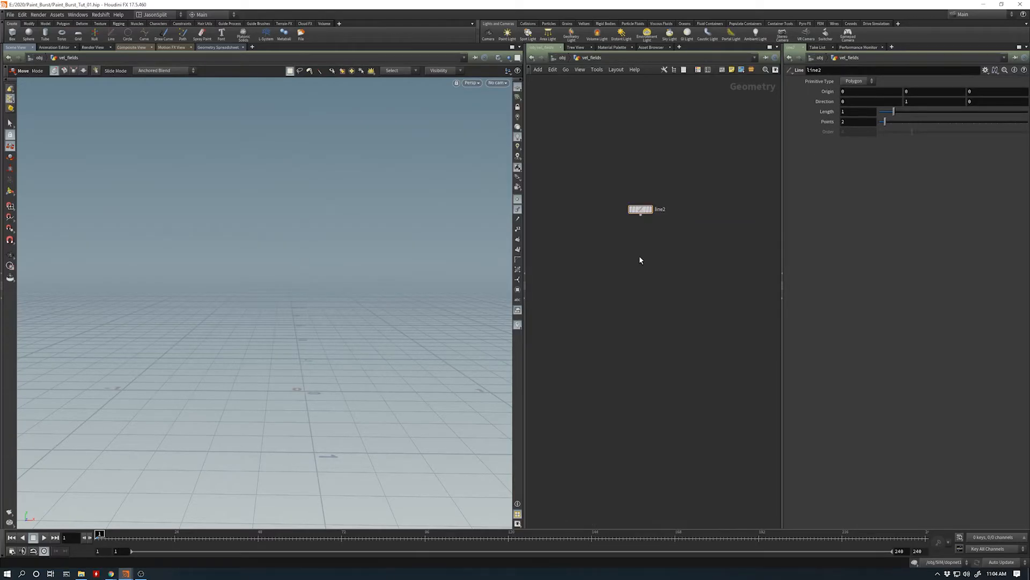
pyautogui.press('Tab')
pyautogui.write('resa')
pyautogui.press('Return')
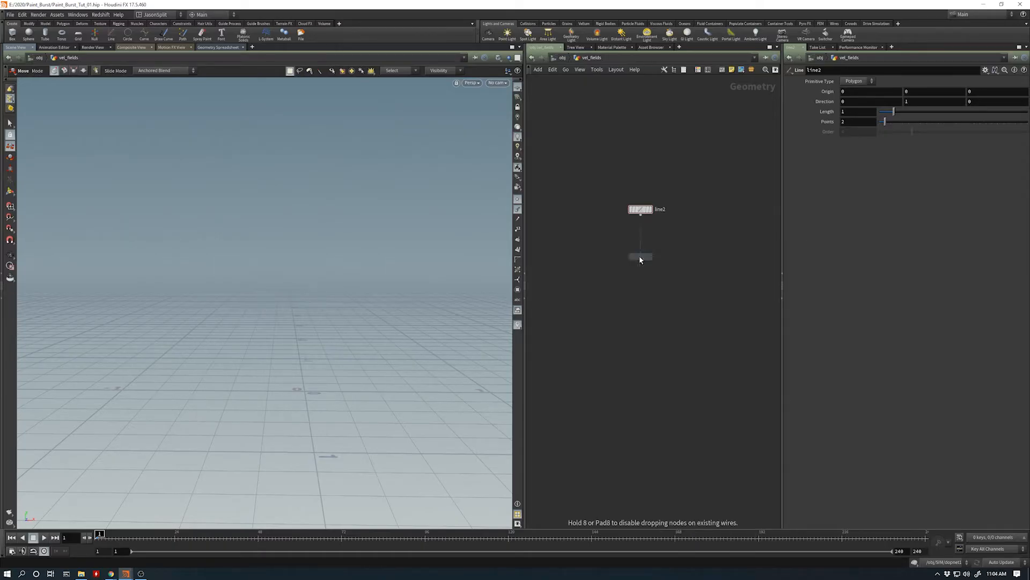
pyautogui.click(639, 255)
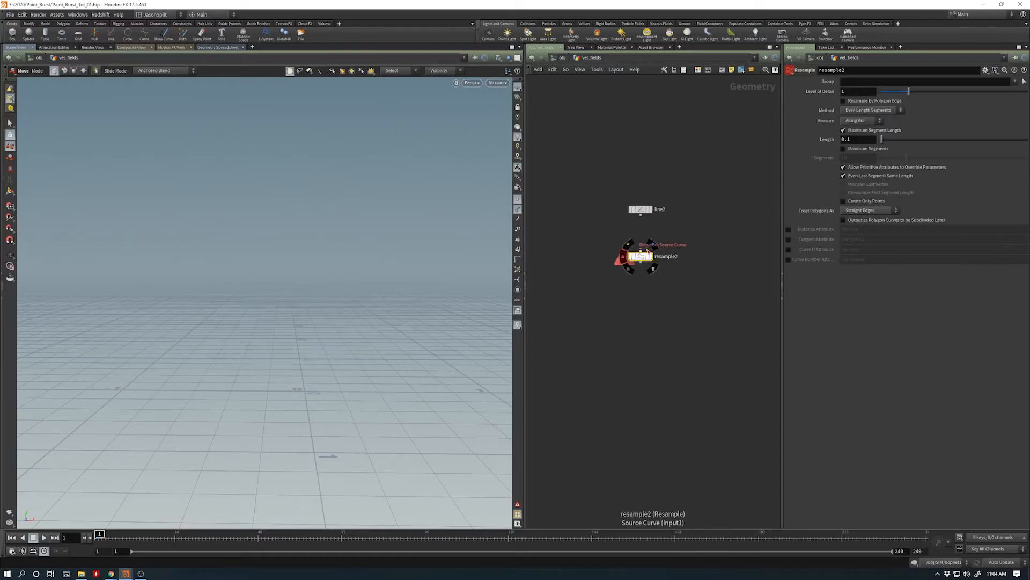
pyautogui.moveTo(640, 250); pyautogui.dragTo(642, 216)
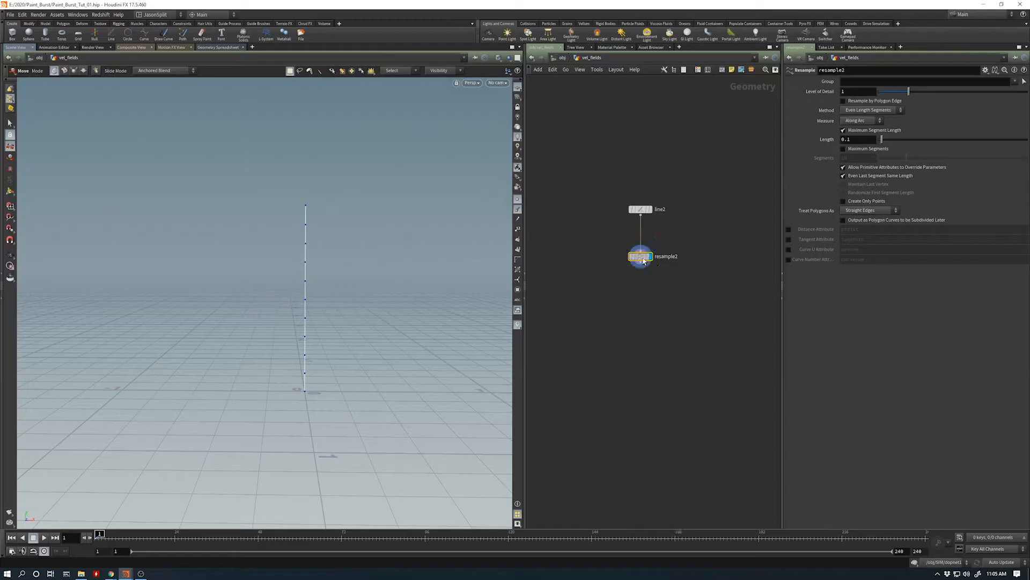
pyautogui.moveTo(644, 261); pyautogui.dragTo(648, 254)
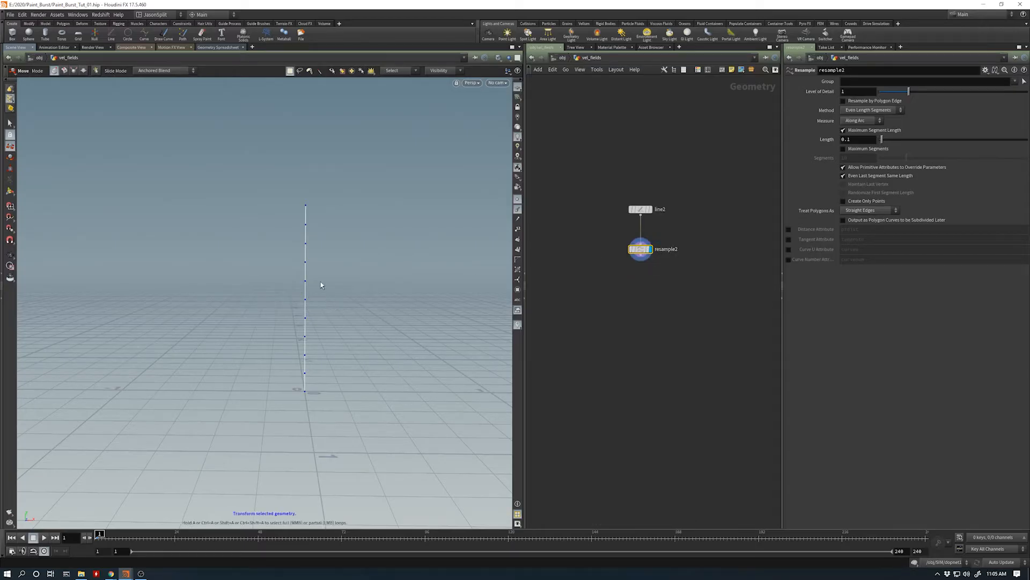
# - Move the line's middle point by about -0.227 in X and 0.212 in Z, with a soft radius of about 0.49
pyautogui.moveTo(322, 272); pyautogui.dragTo(281, 292)
pyautogui.moveTo(354, 283); pyautogui.dragTo(311, 285)
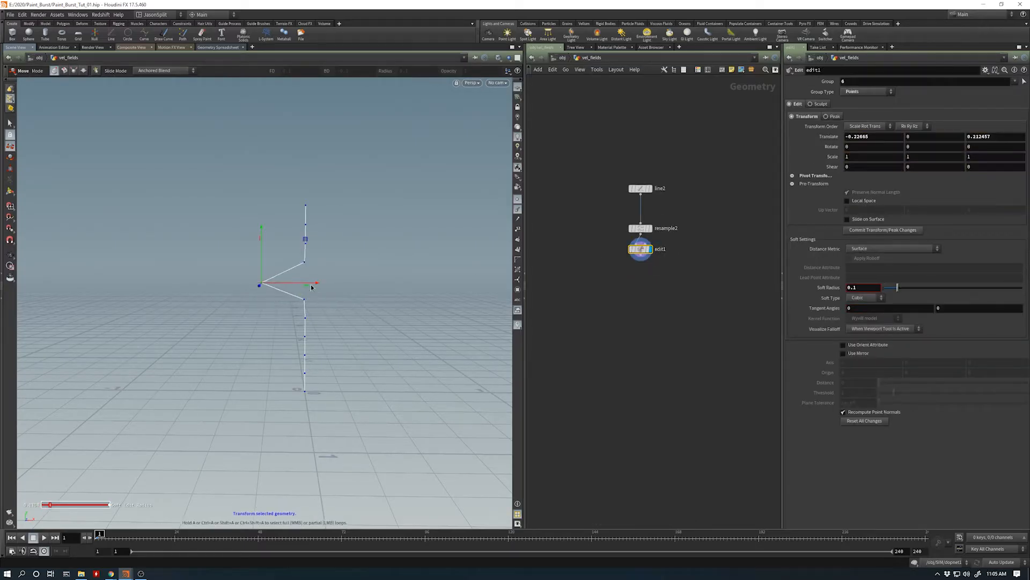
pyautogui.scroll(14, 312, 288)
pyautogui.scroll(-2, 311, 288)
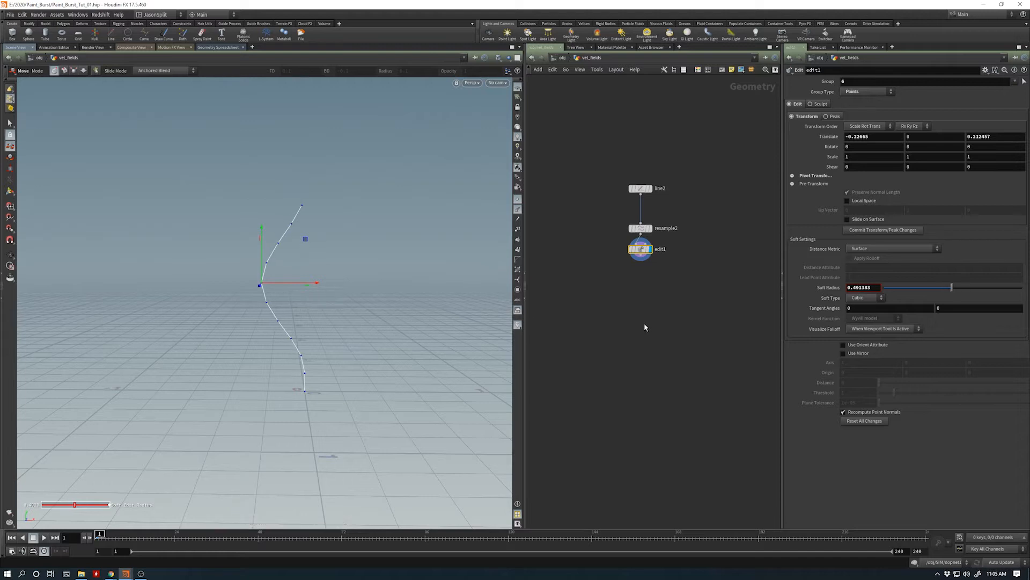
pyautogui.scroll(1, 642, 252)
pyautogui.moveTo(642, 252); pyautogui.dragTo(643, 256)
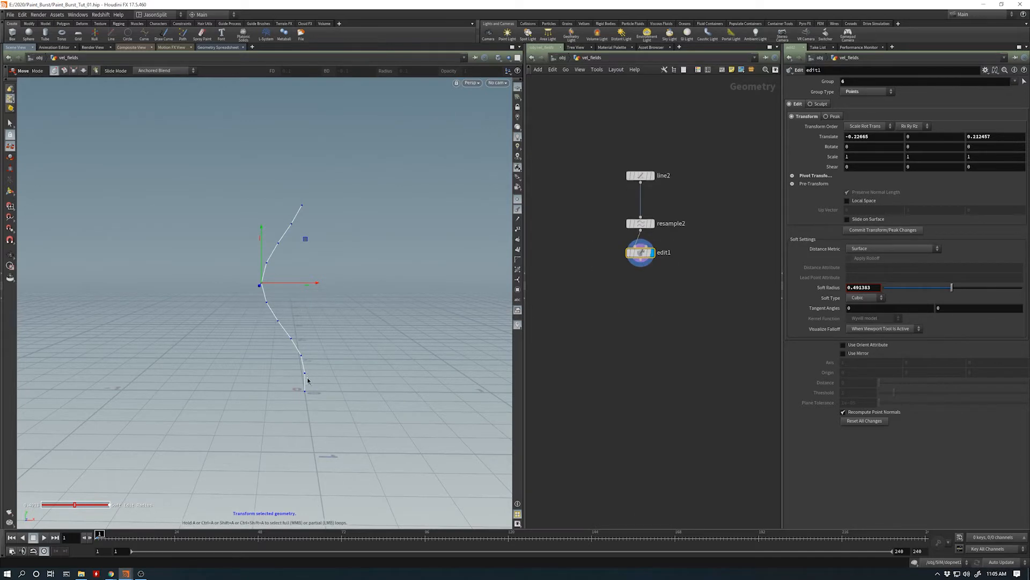
pyautogui.keyDown('alt'); pyautogui.moveTo(308, 380); pyautogui.dragTo(298, 357); pyautogui.keyUp('alt')
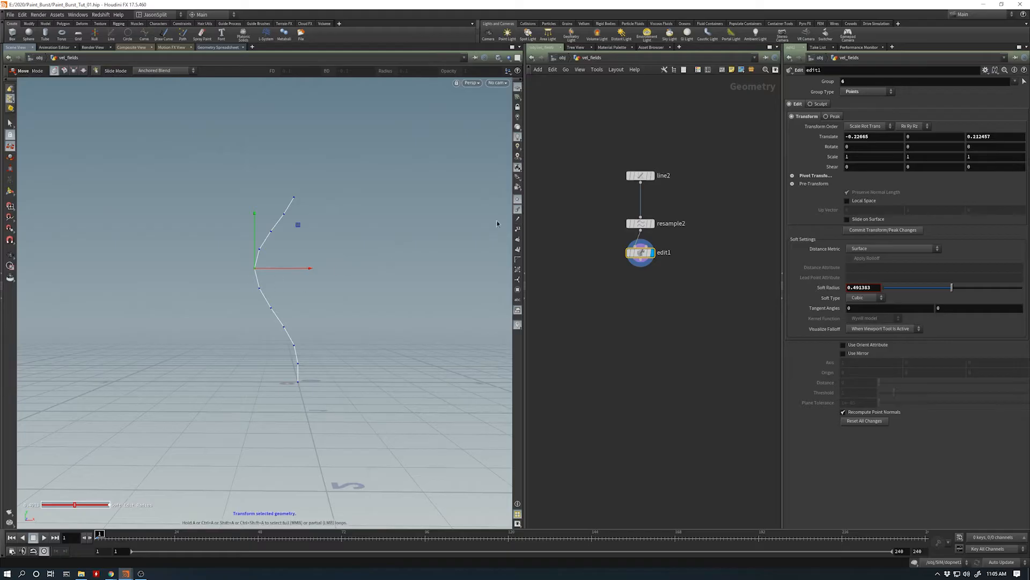
pyautogui.press('Escape')
pyautogui.moveTo(258, 268)
pyautogui.mouseDown()
pyautogui.moveTo(348, 285)
pyautogui.moveTo(260, 272)
pyautogui.mouseUp()
pyautogui.press('Return')
# - Add a PolyFrame node below the edit node, connect it to the edit node's output and display it
pyautogui.press('Tab')
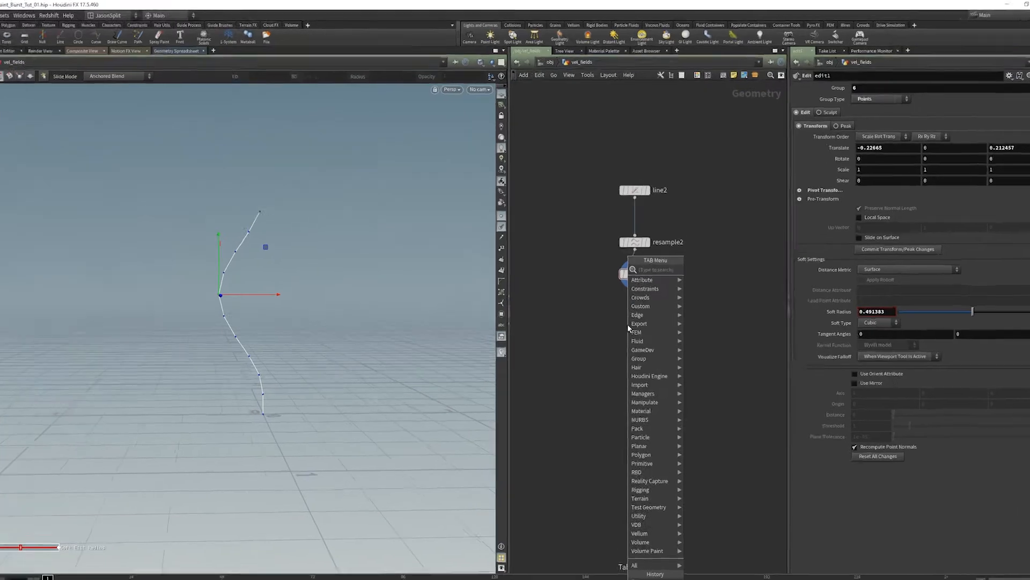
pyautogui.write('polyfr')
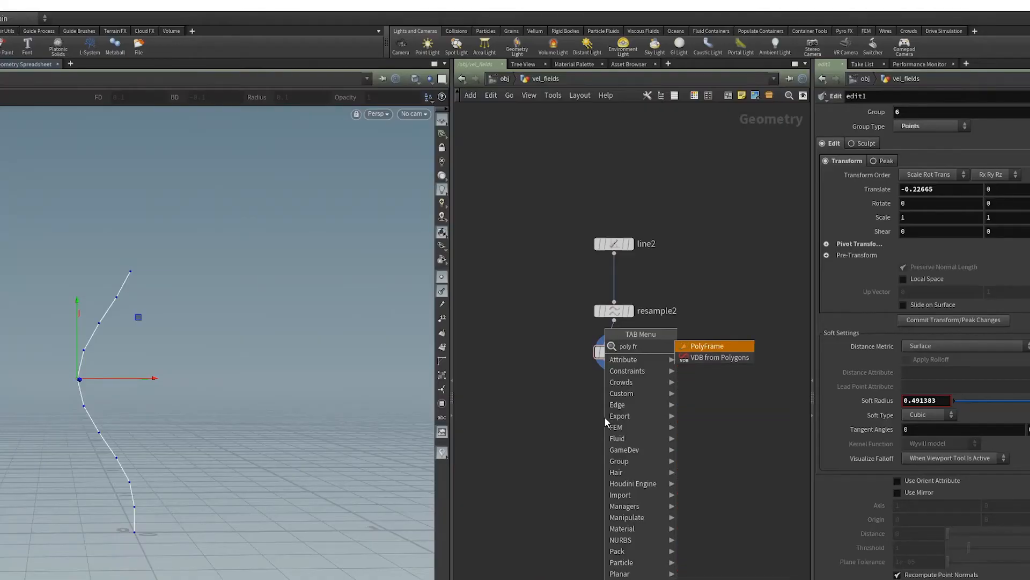
pyautogui.press('Return')
pyautogui.click(604, 418)
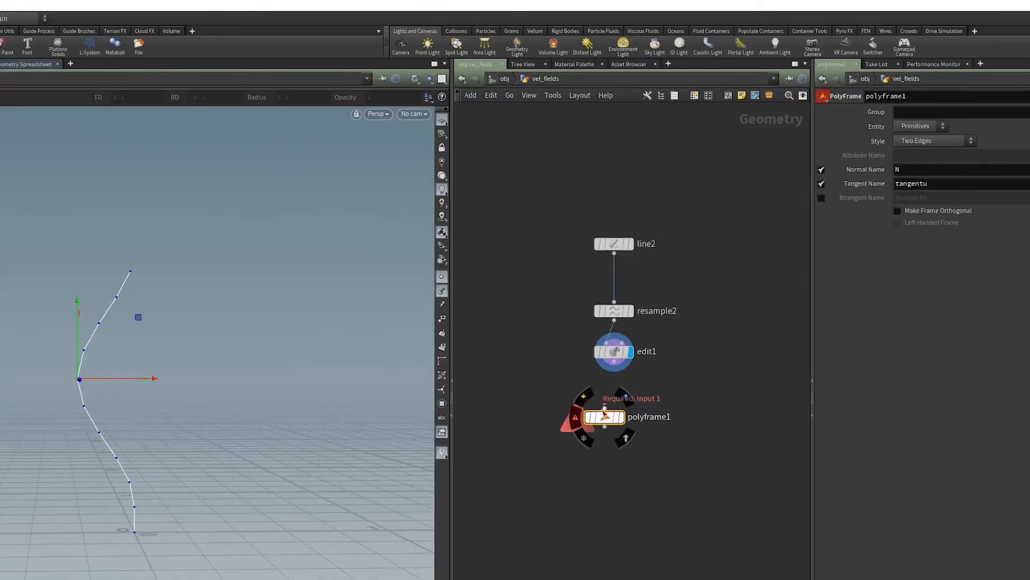
pyautogui.moveTo(604, 407); pyautogui.dragTo(614, 362)
pyautogui.moveTo(605, 418); pyautogui.dragTo(615, 416)
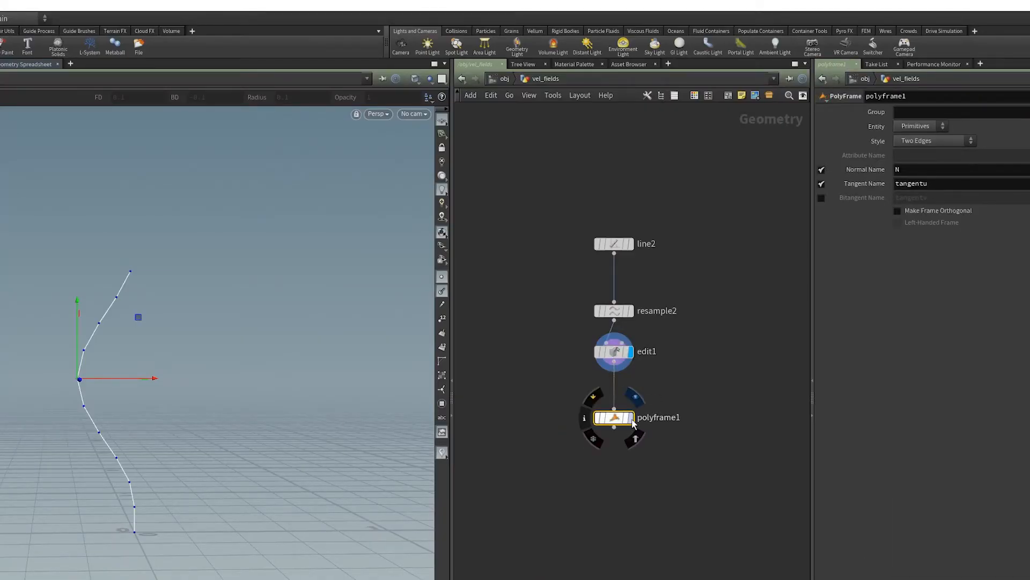
pyautogui.click(630, 417)
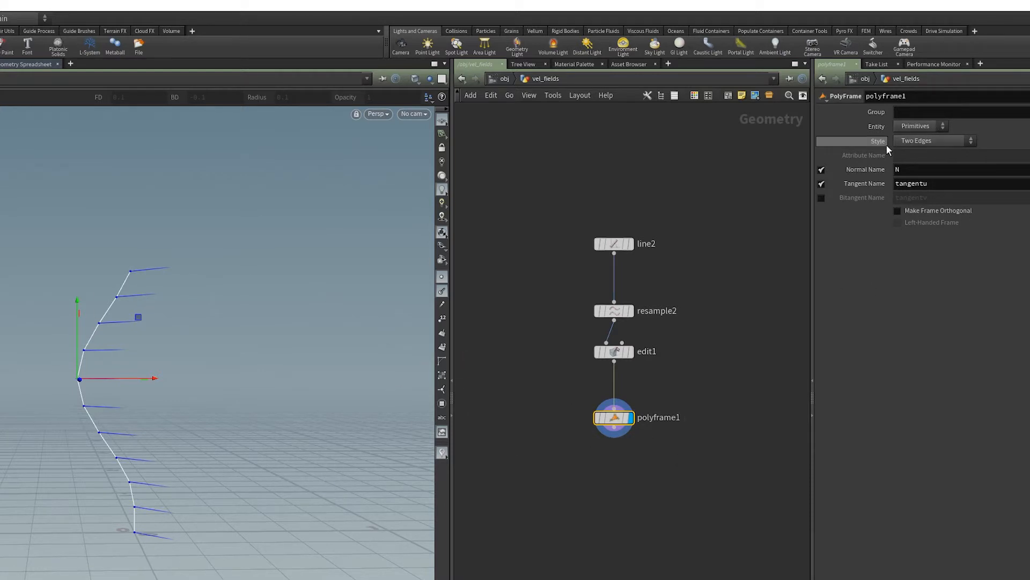
# - Set the PolyFrame node's style to First Edge and inspect the normals from another angle
pyautogui.click(939, 141)
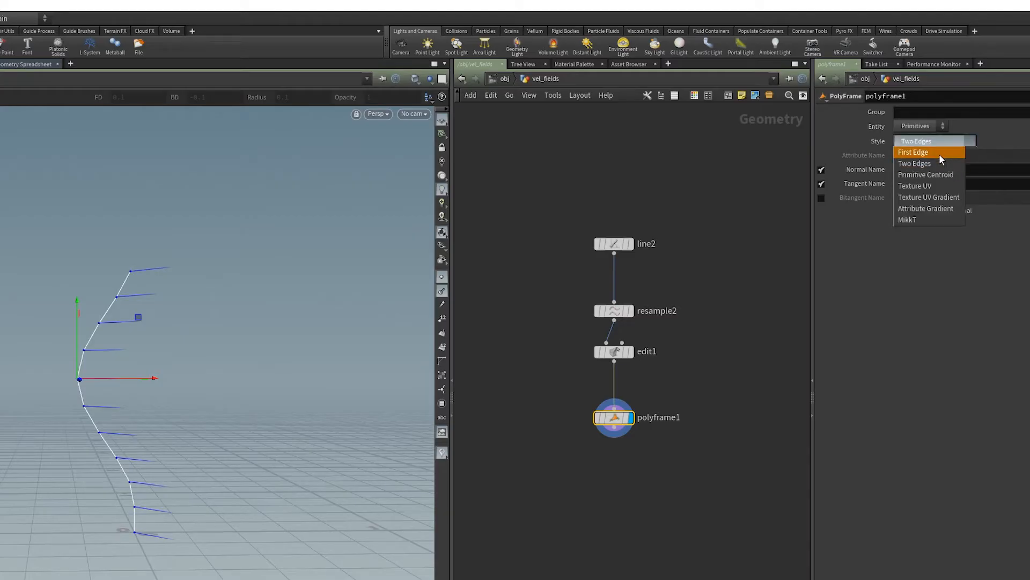
pyautogui.click(943, 153)
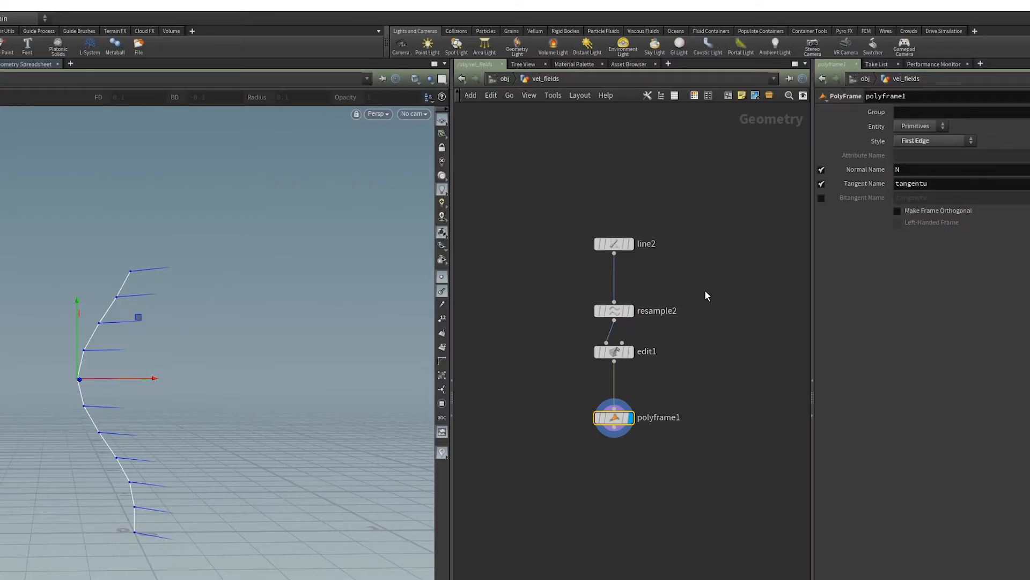
pyautogui.moveTo(98, 376)
pyautogui.keyDown('alt'); pyautogui.mouseDown()
pyautogui.moveTo(288, 391)
pyautogui.moveTo(70, 378)
pyautogui.moveTo(83, 375)
pyautogui.mouseUp(); pyautogui.keyUp('alt')
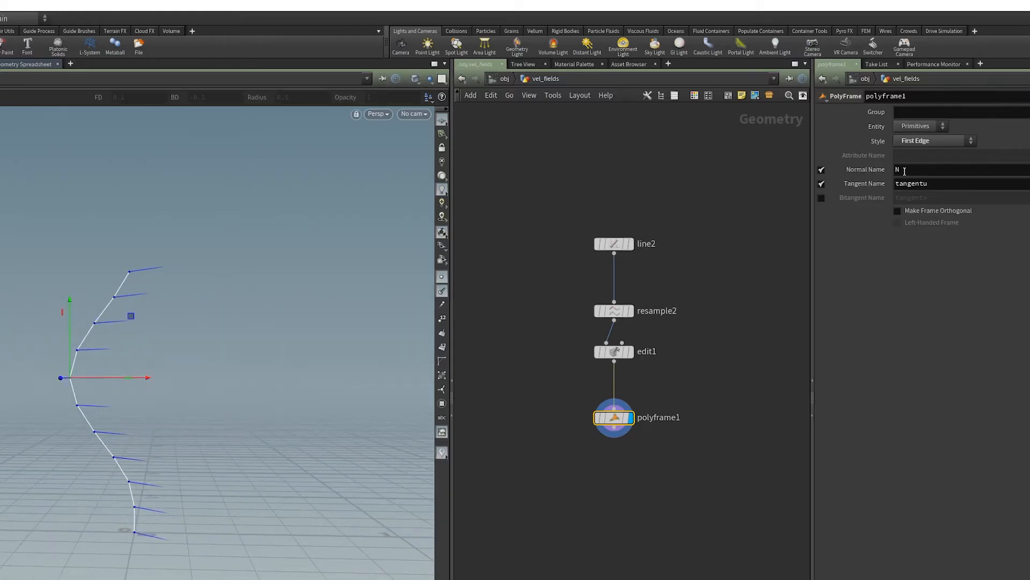
pyautogui.moveTo(619, 421); pyautogui.dragTo(619, 412)
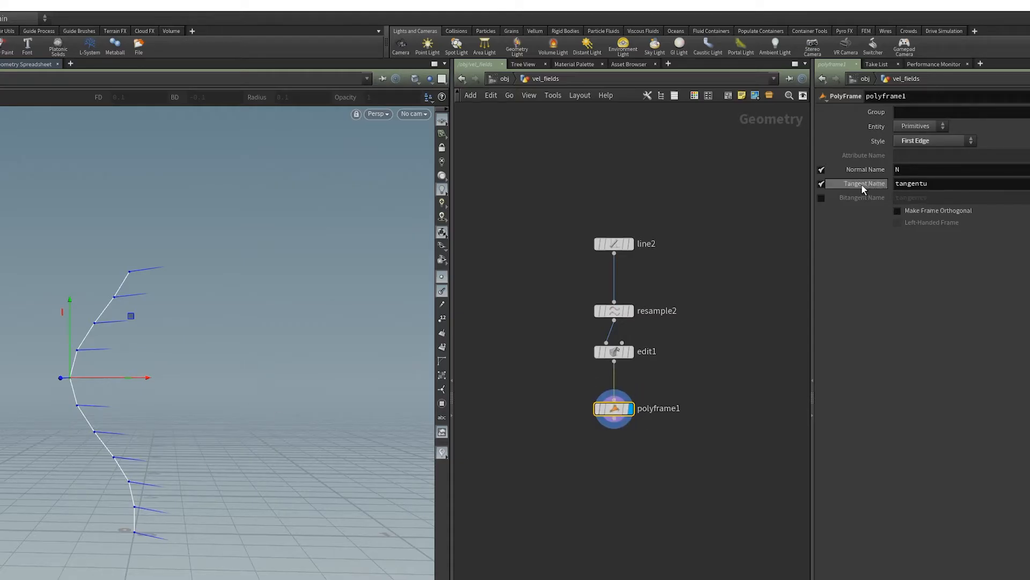
pyautogui.keyDown('alt'); pyautogui.moveTo(91, 338); pyautogui.dragTo(212, 358); pyautogui.keyUp('alt')
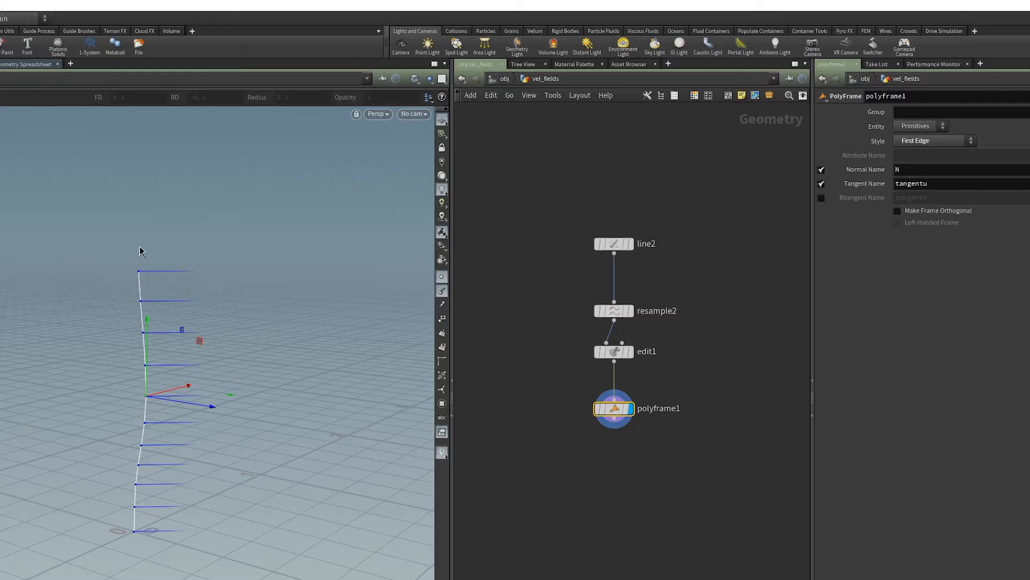
pyautogui.keyDown('alt'); pyautogui.moveTo(143, 295); pyautogui.dragTo(3, 279); pyautogui.keyUp('alt')
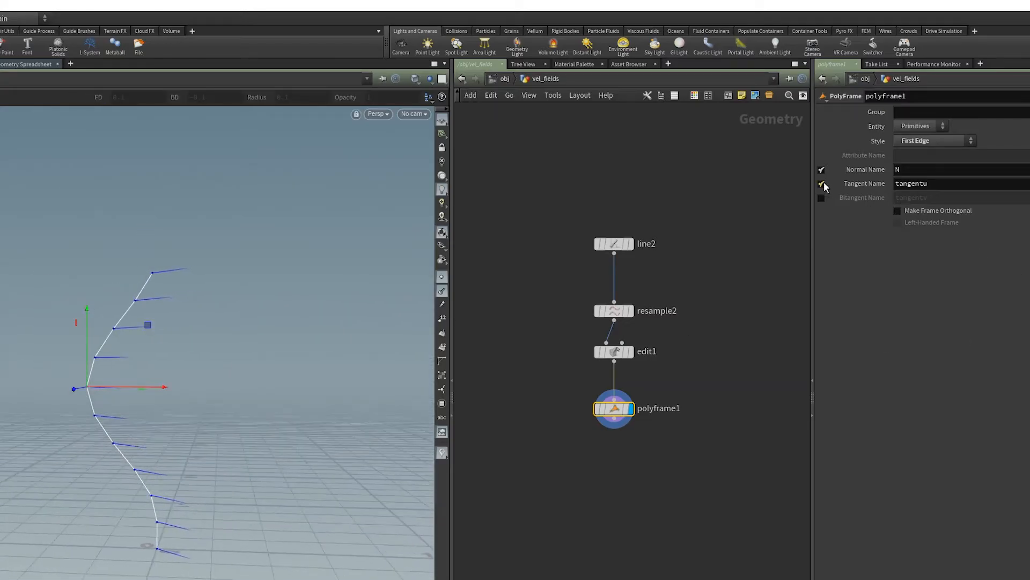
# - Disable the PolyFrame's normal output and set its tangent name to N
pyautogui.click(821, 170)
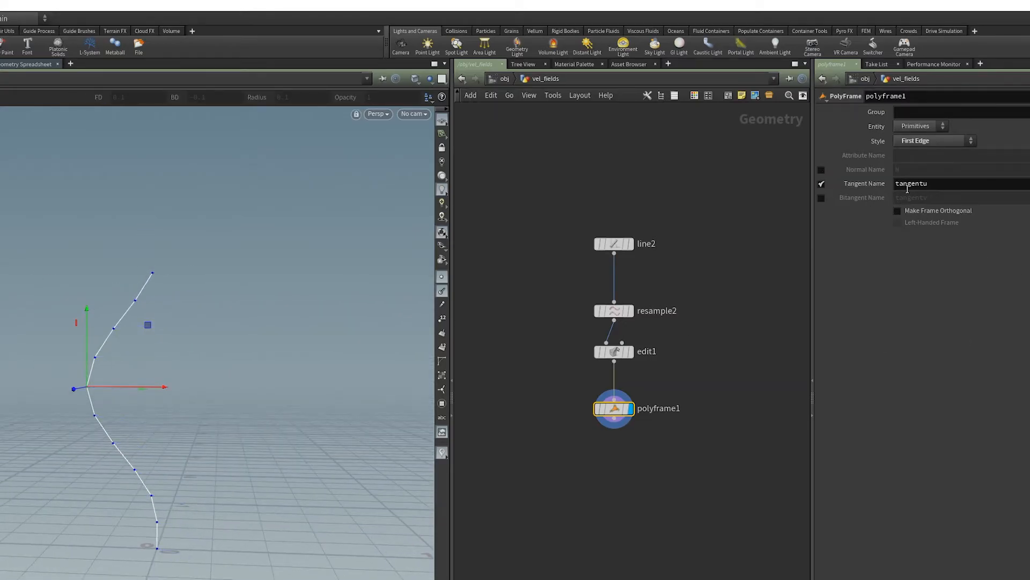
pyautogui.click(941, 188)
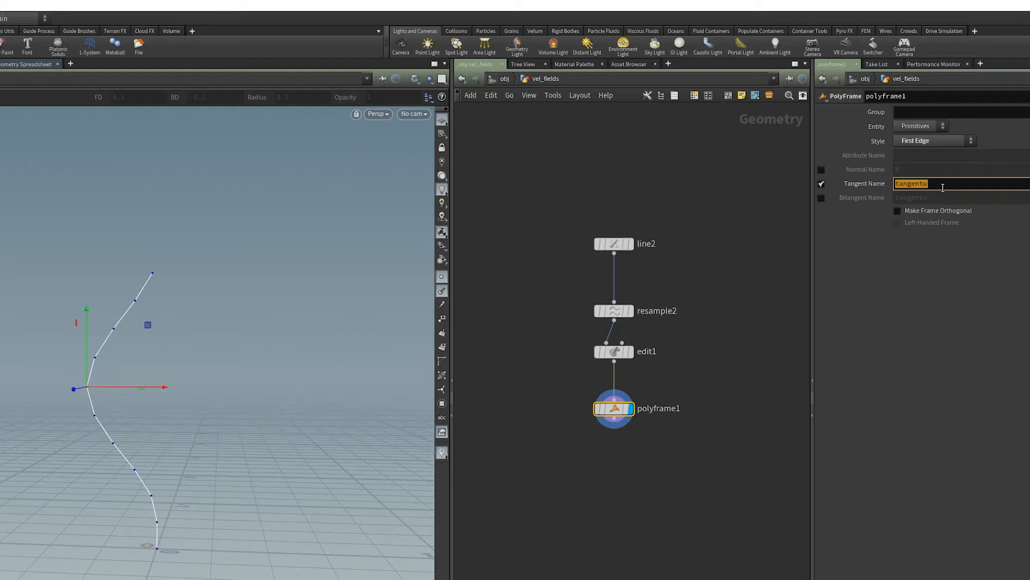
pyautogui.write('N')
pyautogui.press('Return')
pyautogui.moveTo(239, 333); pyautogui.dragTo(56, 457)
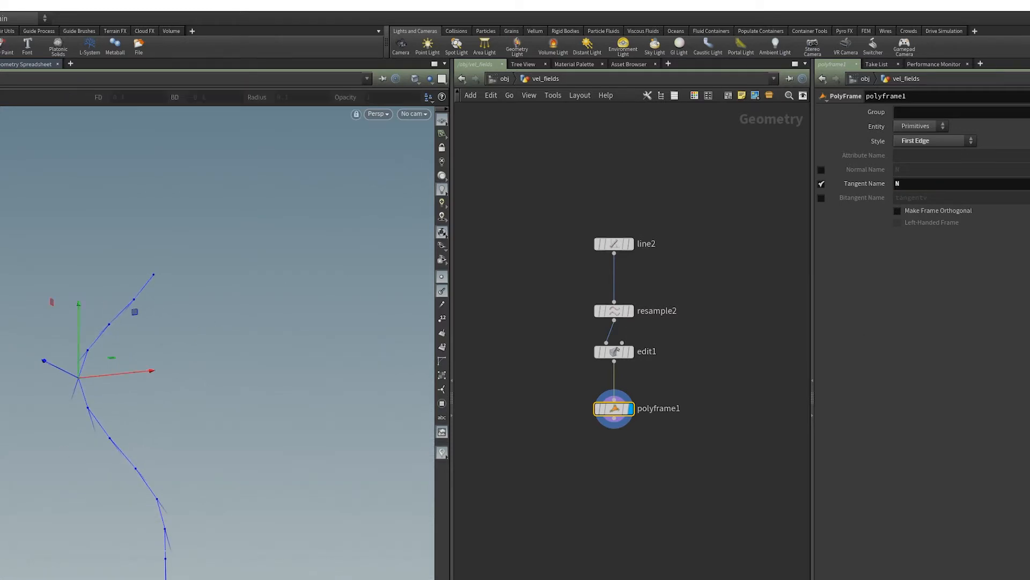
# - Try the Two Edges style on the PolyFrame and examine the normals along the curve up close
pyautogui.click(932, 140)
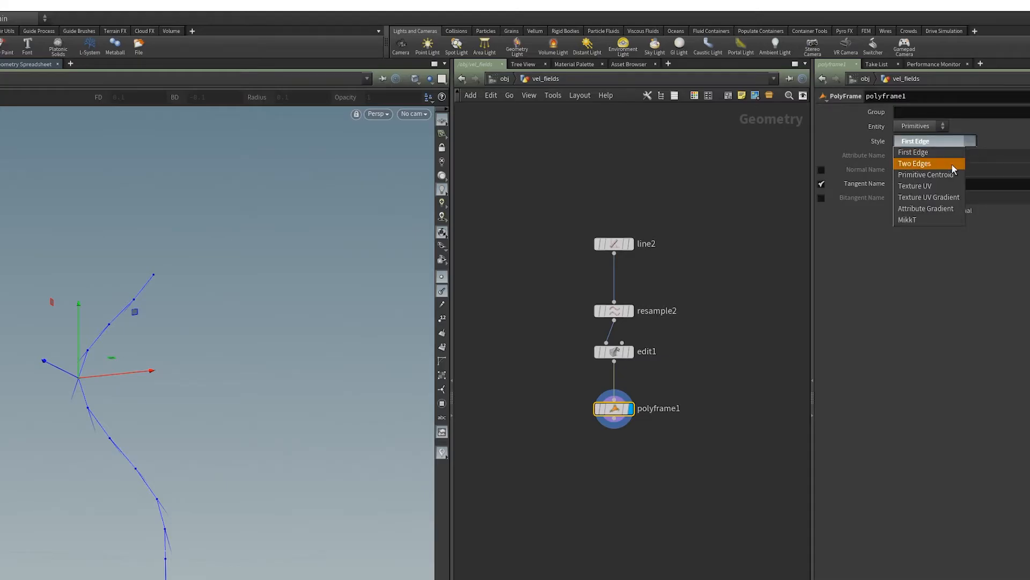
pyautogui.click(931, 163)
pyautogui.moveTo(76, 362); pyautogui.dragTo(197, 287)
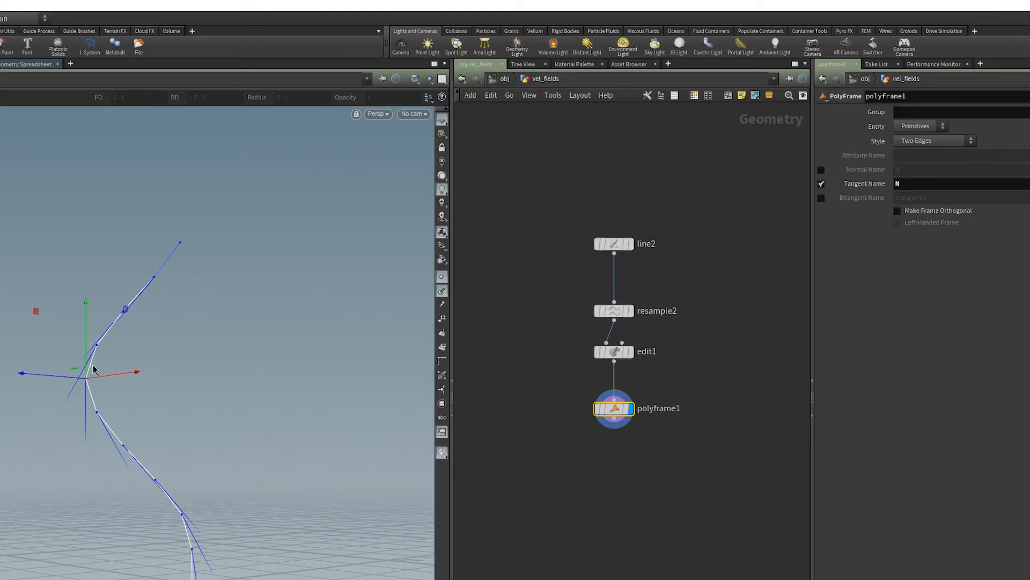
pyautogui.moveTo(99, 350); pyautogui.dragTo(91, 330)
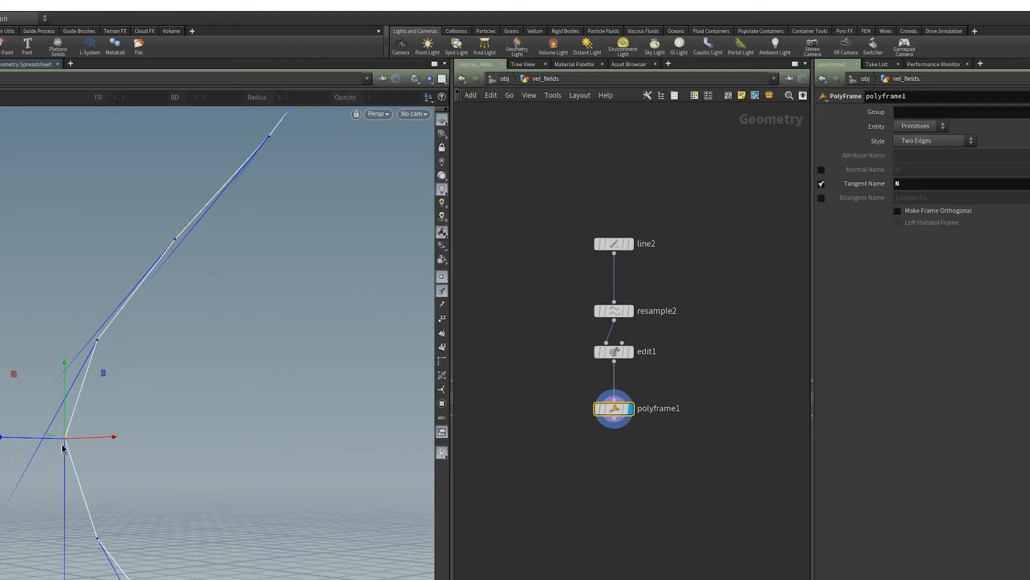
# - Set the PolyFrame's style back to First Edge and check the normals along the curve
pyautogui.click(935, 142)
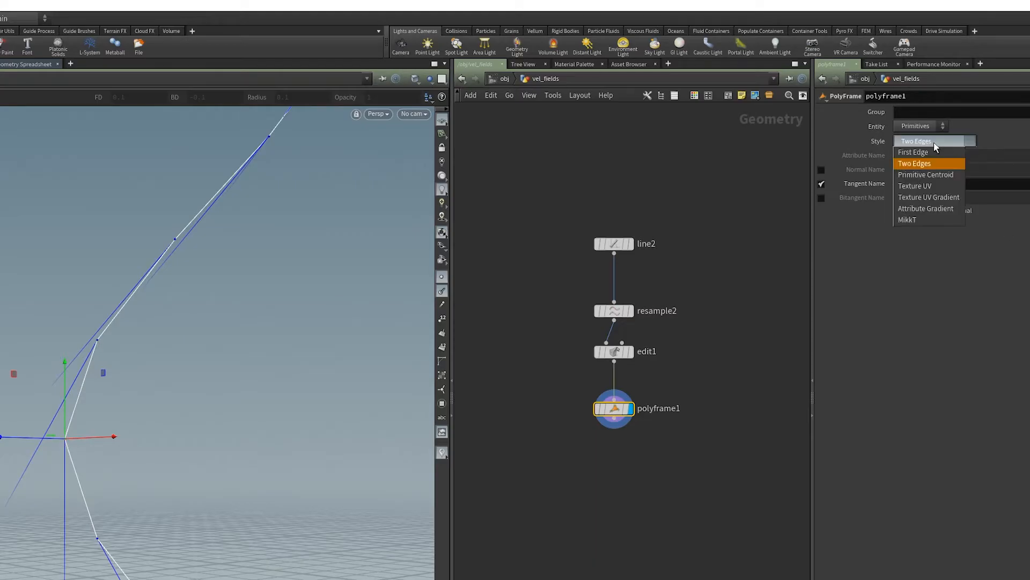
pyautogui.click(933, 153)
pyautogui.moveTo(202, 361)
pyautogui.mouseDown()
pyautogui.moveTo(51, 345)
pyautogui.moveTo(4, 351)
pyautogui.moveTo(234, 370)
pyautogui.moveTo(97, 355)
pyautogui.mouseUp()
pyautogui.keyDown('alt'); pyautogui.moveTo(97, 355); pyautogui.dragTo(55, 363, button='right'); pyautogui.keyUp('alt')
pyautogui.keyDown('alt'); pyautogui.moveTo(134, 478); pyautogui.dragTo(100, 478); pyautogui.keyUp('alt')
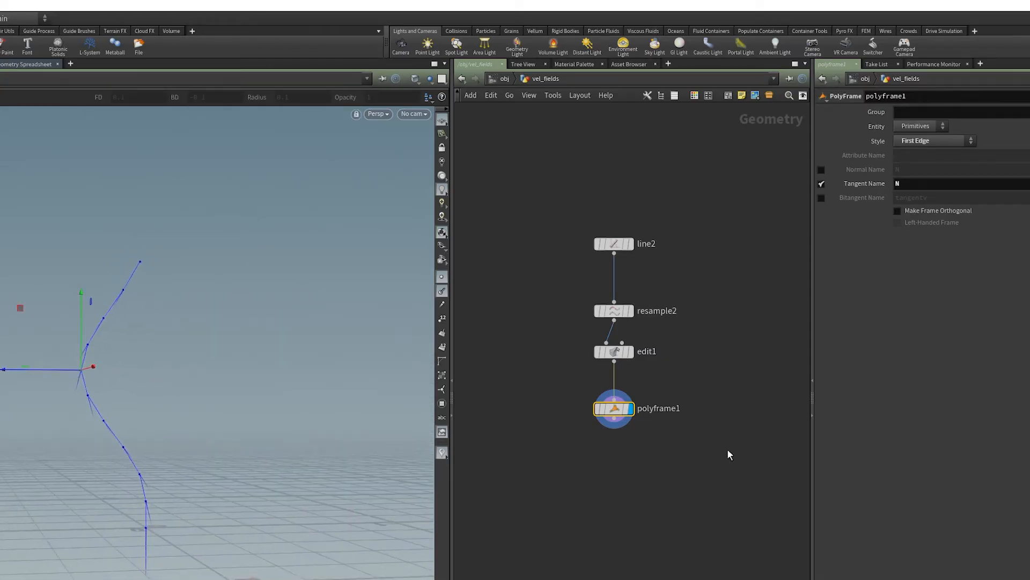
# - Rename the PolyFrame node as N_from_Tangent
pyautogui.moveTo(608, 415); pyautogui.dragTo(609, 407)
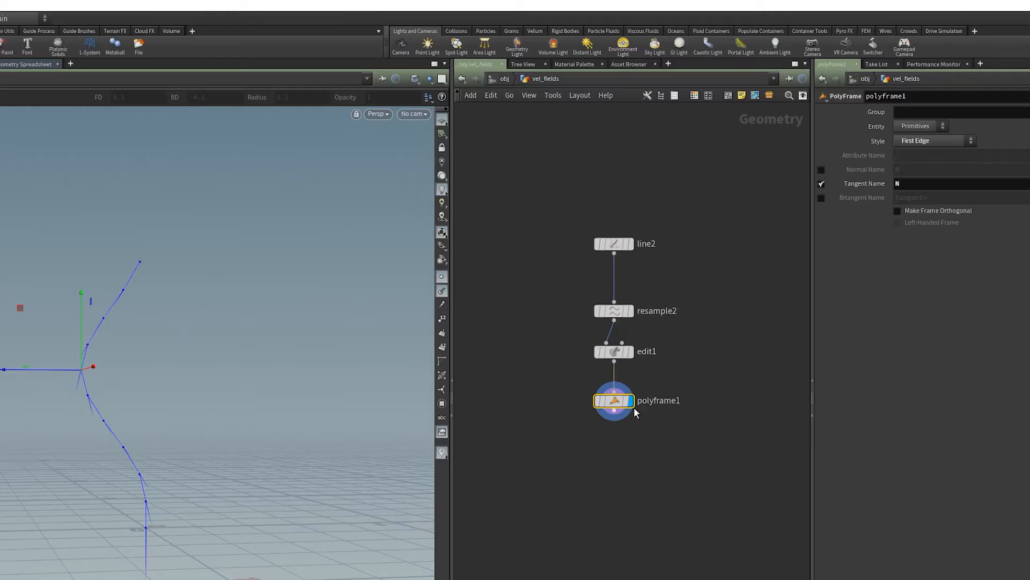
pyautogui.press('F2')
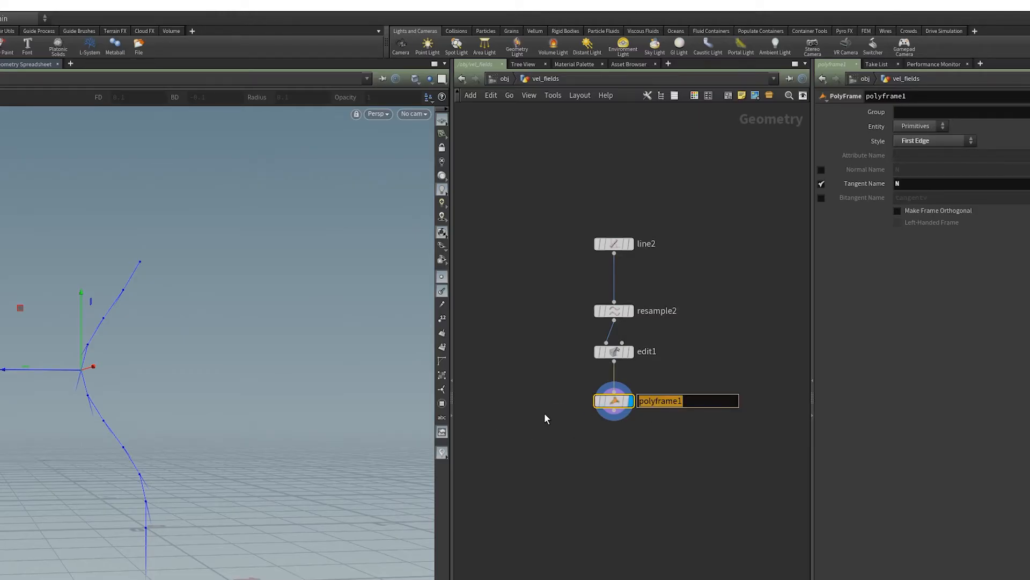
pyautogui.write('N_from_Tangent')
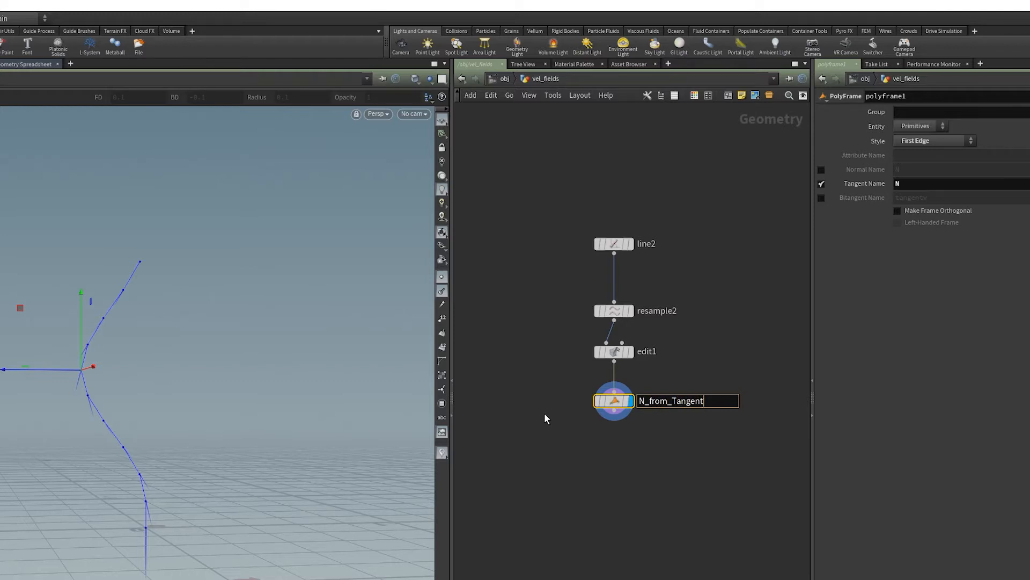
pyautogui.press('Return')
pyautogui.keyDown('alt'); pyautogui.moveTo(152, 449); pyautogui.dragTo(138, 487); pyautogui.keyUp('alt')
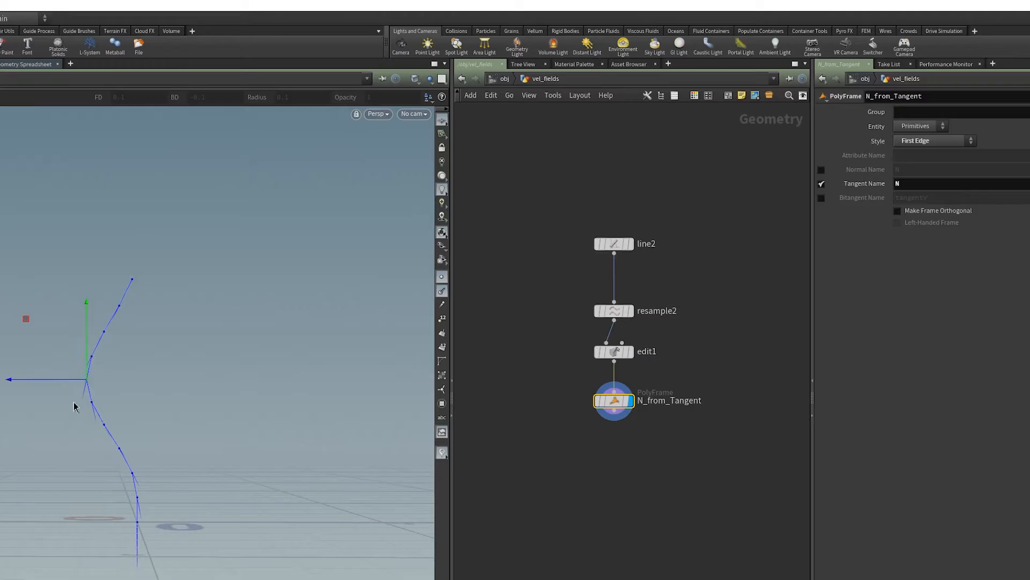
# - Examine the direction of the normals along the bent curve, from its upper end down to its base
pyautogui.keyDown('alt'); pyautogui.moveTo(126, 496); pyautogui.dragTo(327, 450, button='right'); pyautogui.keyUp('alt')
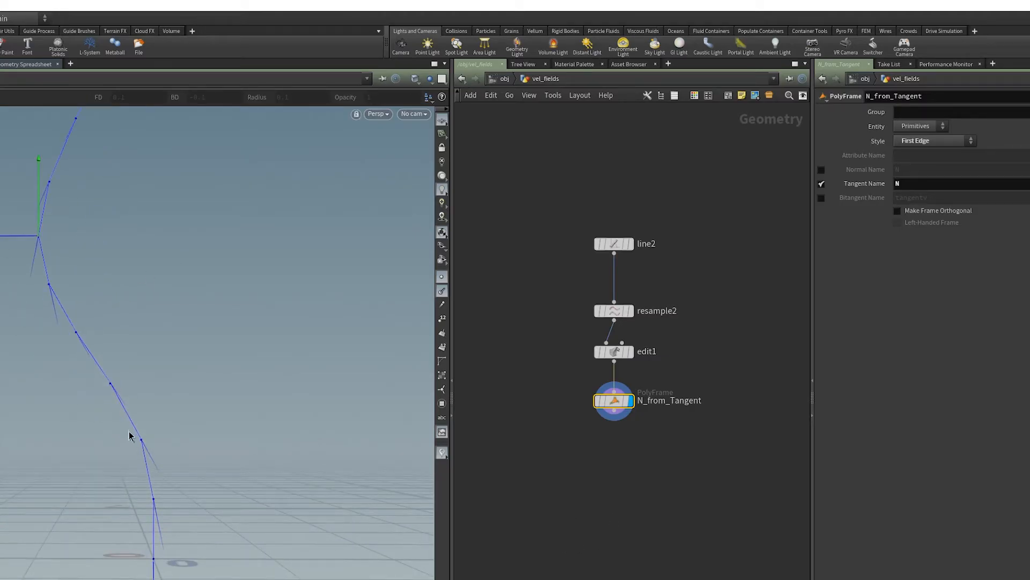
pyautogui.keyDown('alt'); pyautogui.moveTo(128, 203); pyautogui.dragTo(138, 382, button='middle'); pyautogui.keyUp('alt')
pyautogui.keyDown('alt'); pyautogui.moveTo(139, 382); pyautogui.dragTo(109, 365, button='right'); pyautogui.keyUp('alt')
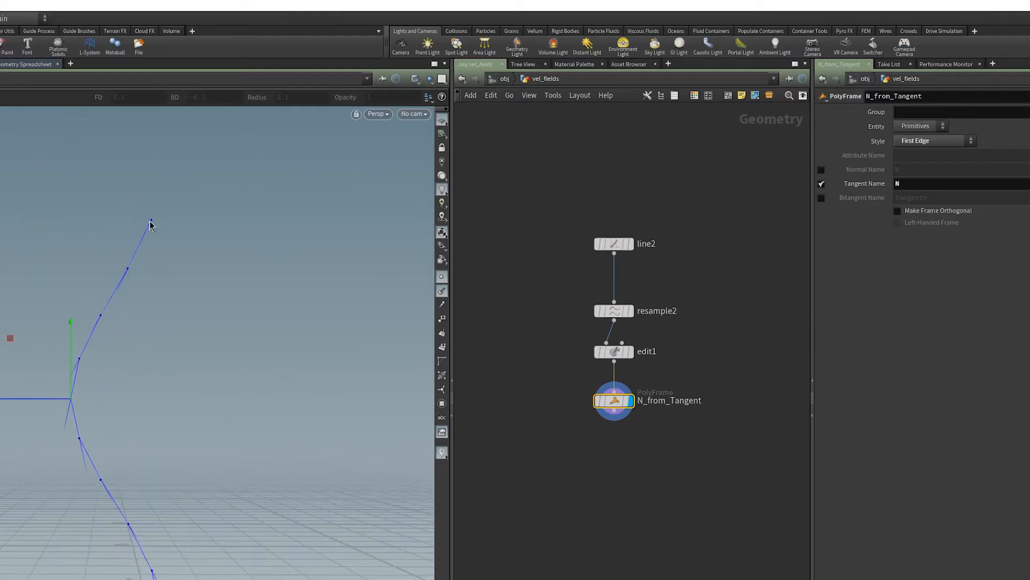
pyautogui.keyDown('alt'); pyautogui.moveTo(139, 575); pyautogui.dragTo(136, 466, button='middle'); pyautogui.keyUp('alt')
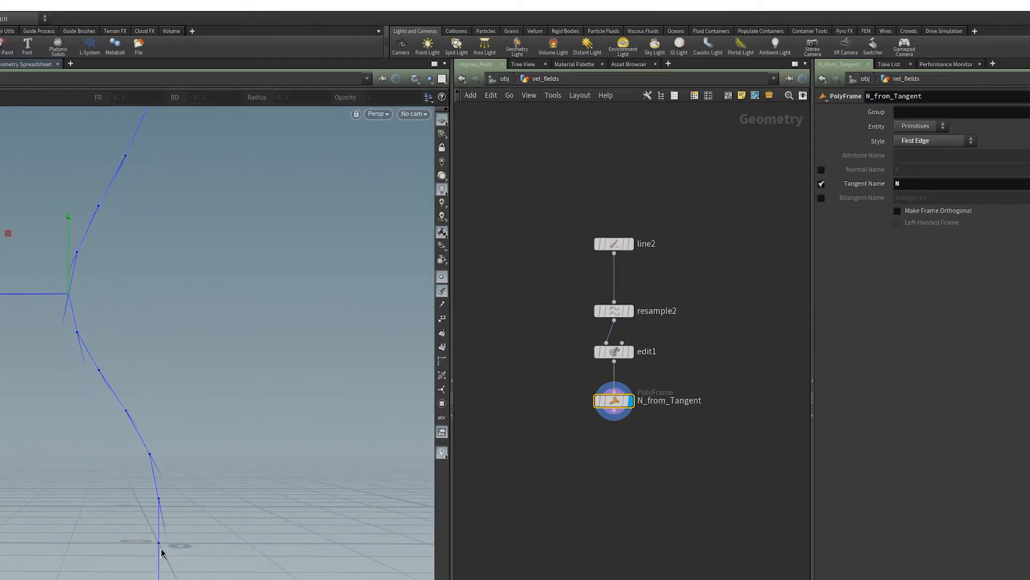
pyautogui.press('Escape')
pyautogui.keyDown('alt'); pyautogui.moveTo(119, 301); pyautogui.dragTo(21, 416, button='right'); pyautogui.keyUp('alt')
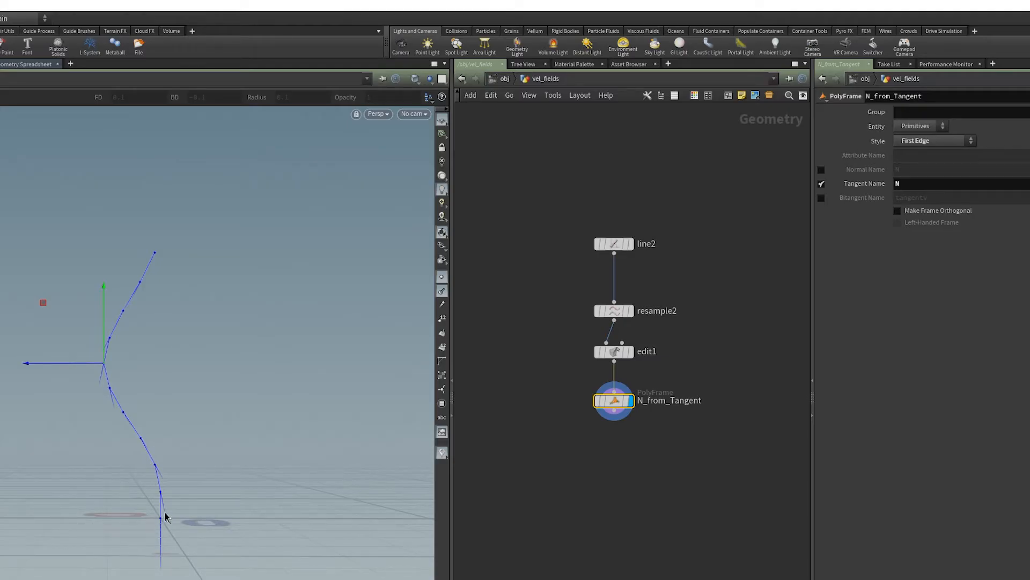
# - Add an Attribute Wrangle below N_from_Tangent and connect the PolyFrame's output to the wrangle's first input
pyautogui.press('Tab')
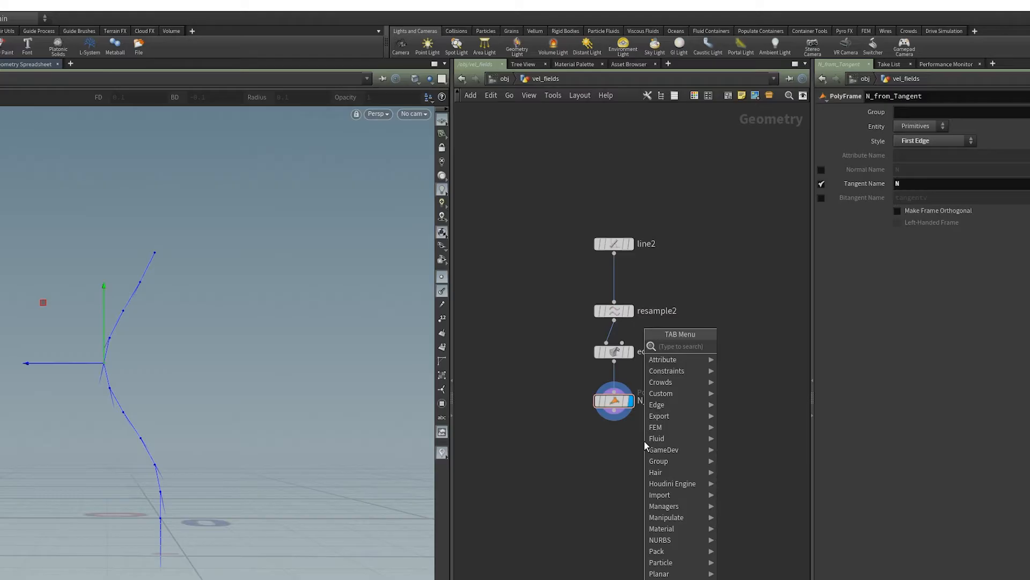
pyautogui.write('wa')
pyautogui.press('BackSpace')
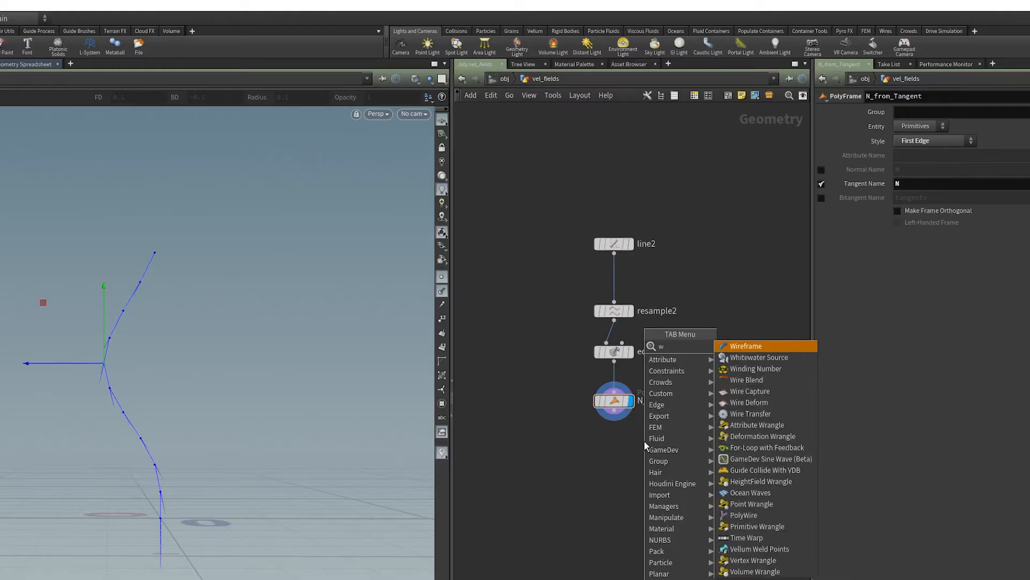
pyautogui.write('ra')
pyautogui.press('Return')
pyautogui.click(644, 441)
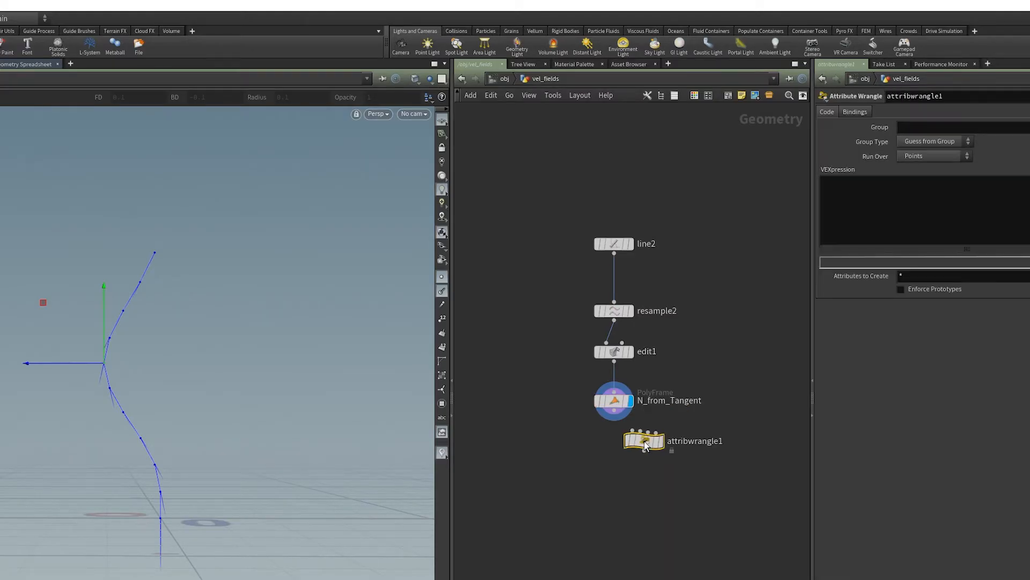
pyautogui.moveTo(644, 442); pyautogui.dragTo(616, 412)
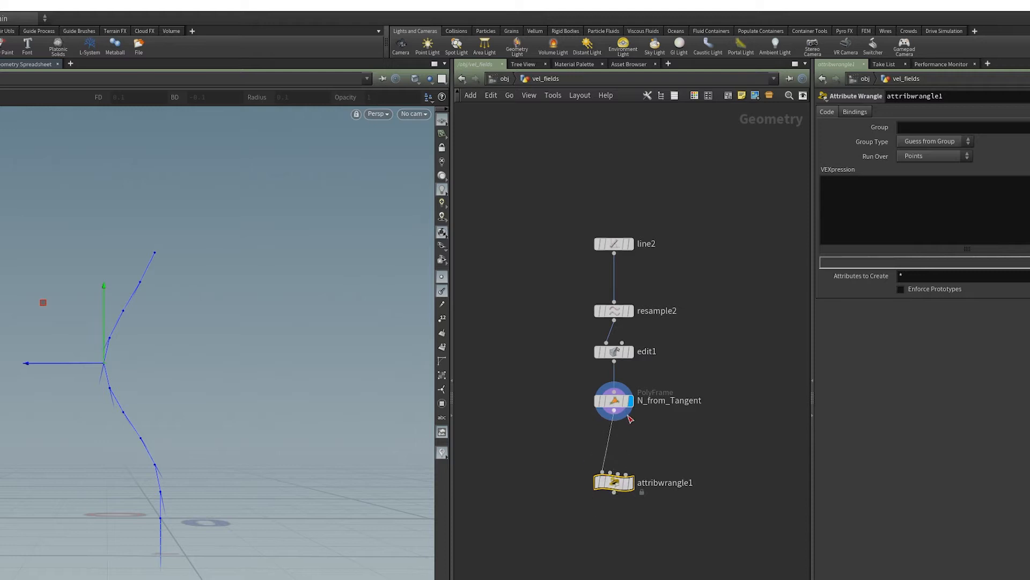
# - Rename the Attribute Wrangle as v_from_N and make it the displayed node
pyautogui.click(670, 483)
pyautogui.doubleClick(704, 485)
pyautogui.press('BackSpace')
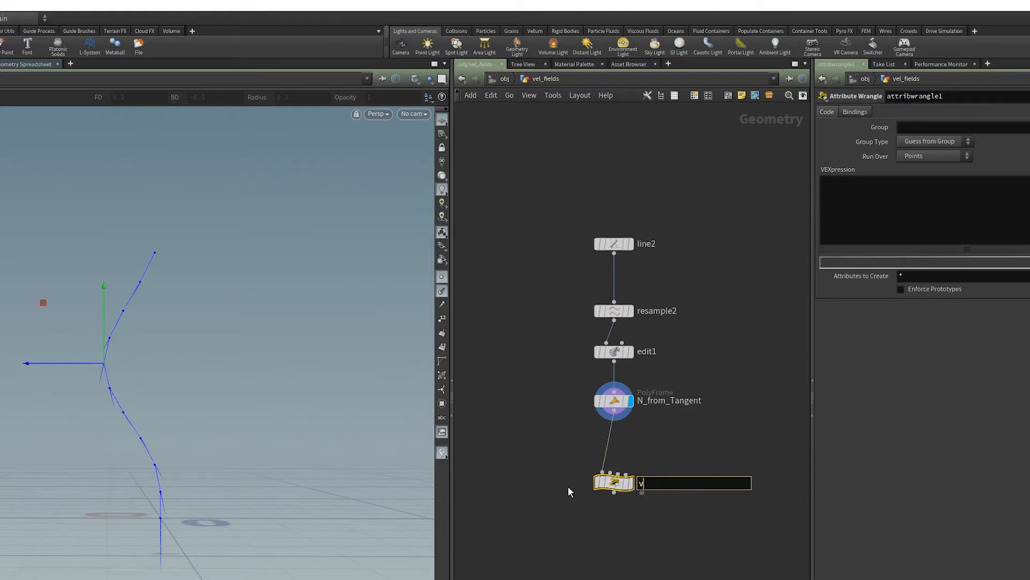
pyautogui.write('v_from_N')
pyautogui.press('Return')
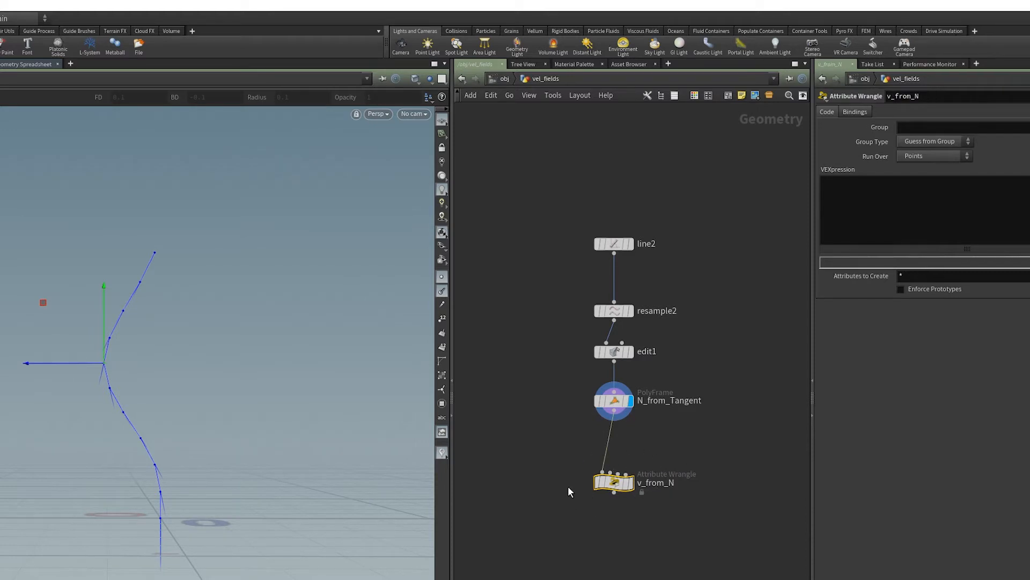
pyautogui.click(629, 482)
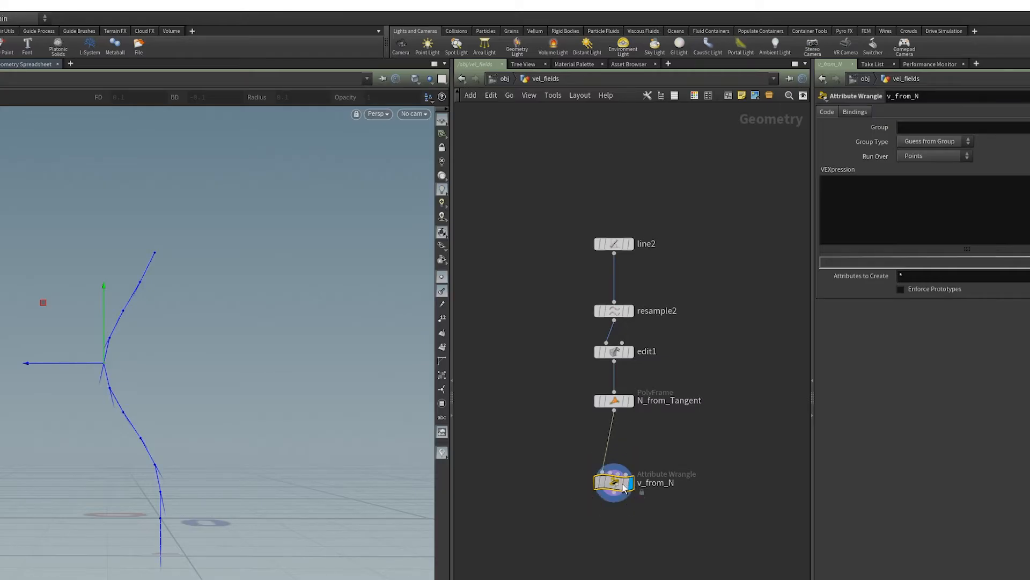
# - Write the VEX expression @v = -@N; in the v_from_N wrangle
pyautogui.click(851, 220)
pyautogui.moveTo(561, 453); pyautogui.dragTo(743, 533)
pyautogui.click(865, 205)
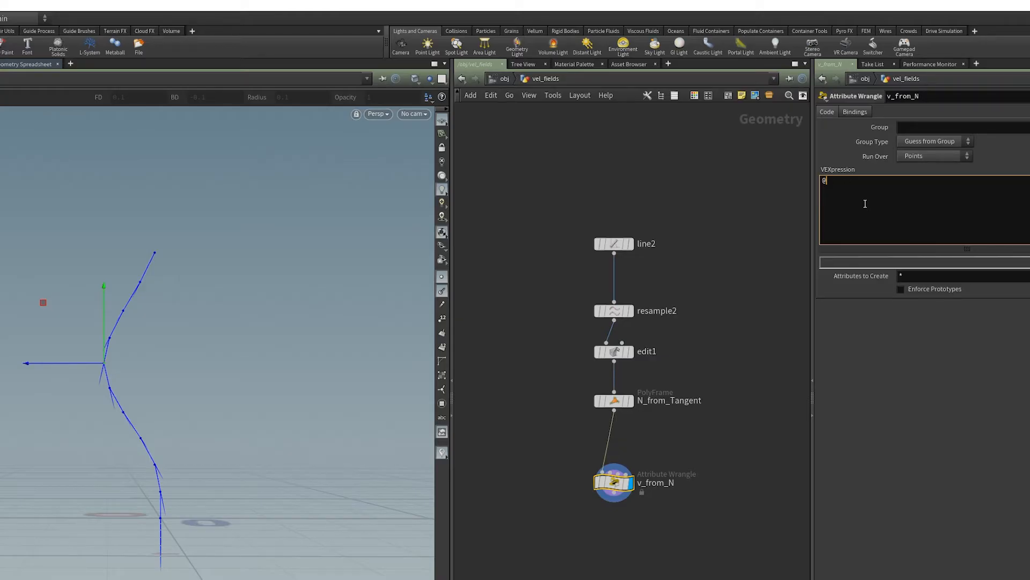
pyautogui.write('v = -@N;')
# - Hide the point normals in the viewport and try the point trails display on the curve
pyautogui.click(442, 292)
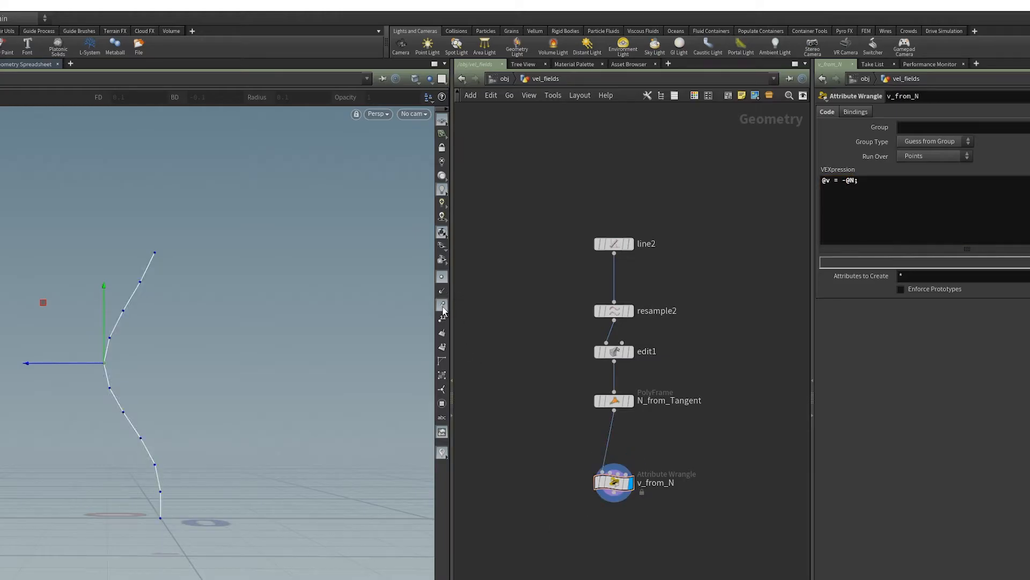
pyautogui.moveTo(557, 462); pyautogui.dragTo(651, 485)
pyautogui.keyDown('alt'); pyautogui.moveTo(186, 460); pyautogui.dragTo(286, 420, button='right'); pyautogui.keyUp('alt')
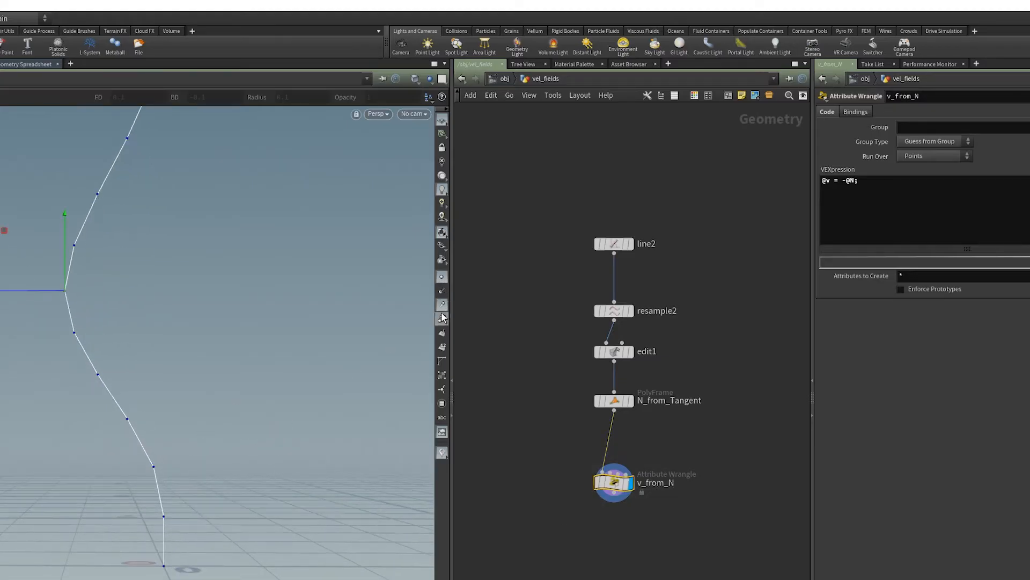
pyautogui.click(441, 306)
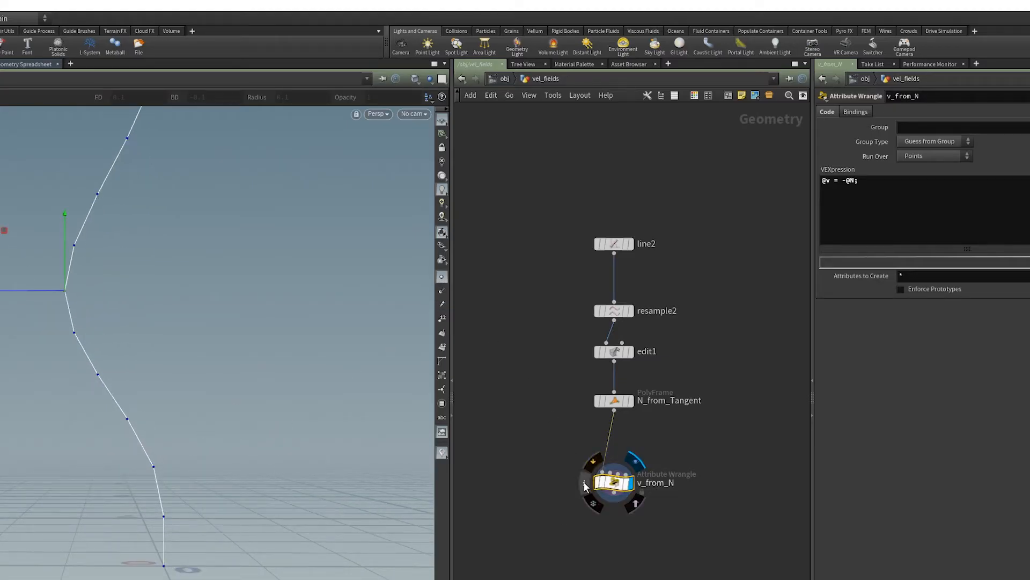
# - Turn on a visualizer for the v attribute from v_from_N's node information and check the vectors along the curve
pyautogui.middleClick(611, 501)
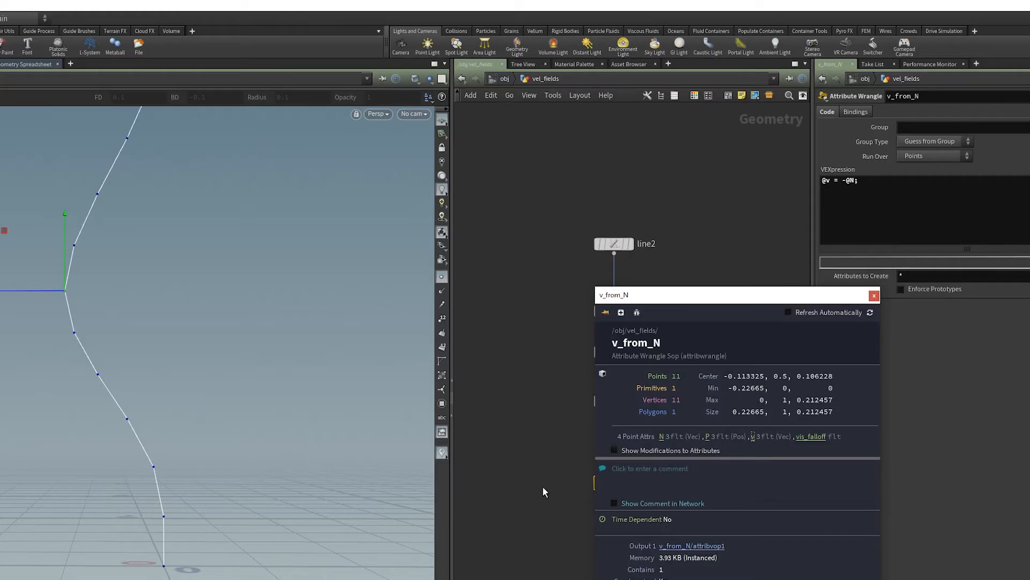
pyautogui.click(487, 482)
pyautogui.keyDown('alt'); pyautogui.moveTo(141, 452); pyautogui.dragTo(175, 458, button='right'); pyautogui.keyUp('alt')
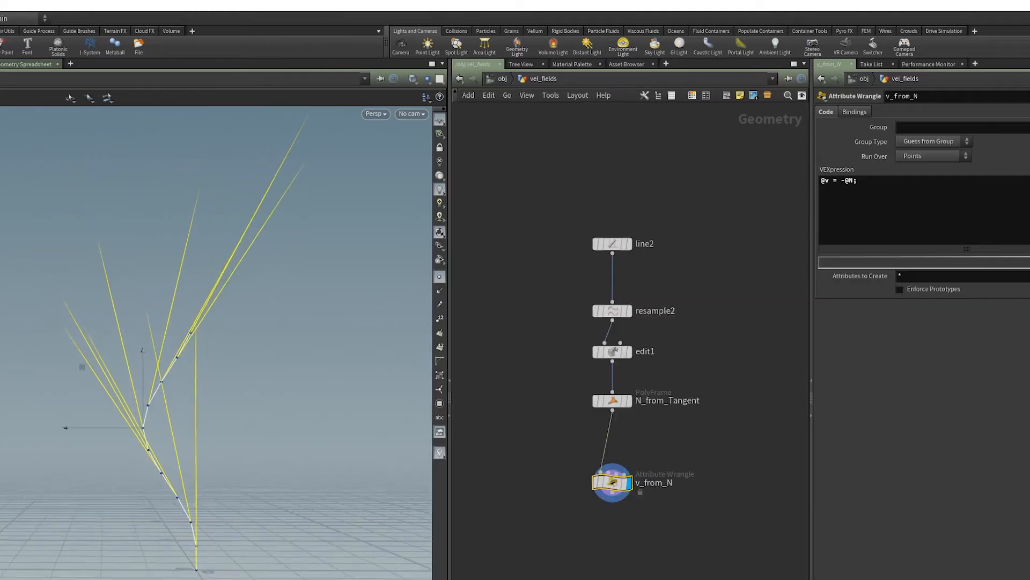
pyautogui.scroll(5, 193, 567)
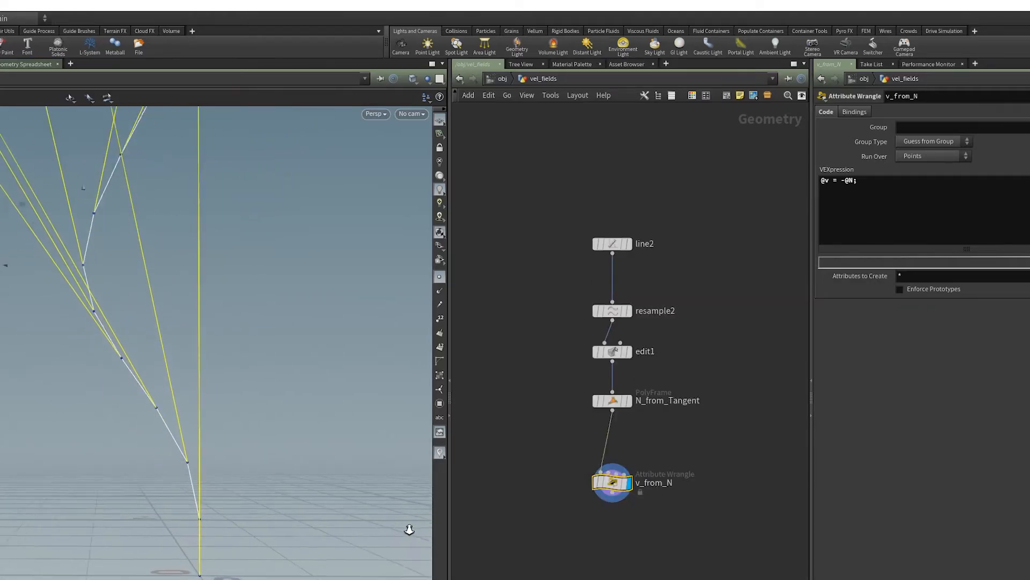
pyautogui.click(583, 482)
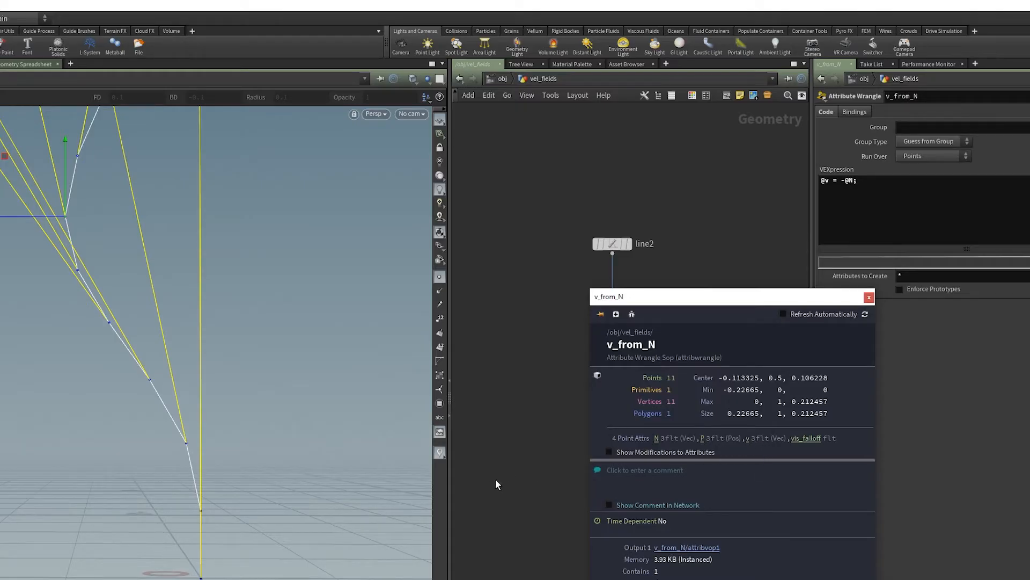
# - Set the v visualizer's length scale to 0.055 and inspect the shortened velocity vectors along the curve
pyautogui.click(440, 452)
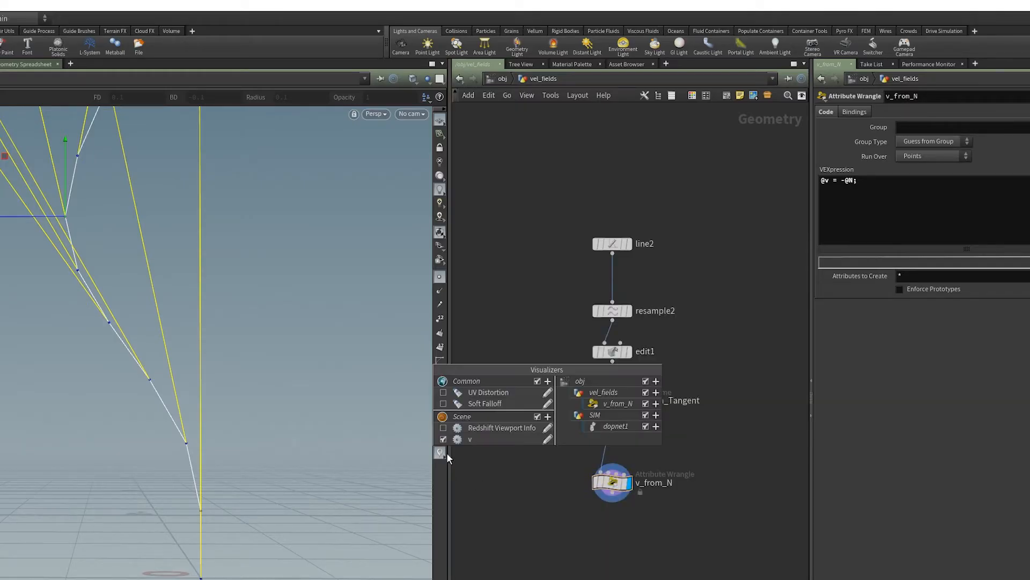
pyautogui.click(547, 439)
pyautogui.moveTo(680, 474); pyautogui.dragTo(535, 463)
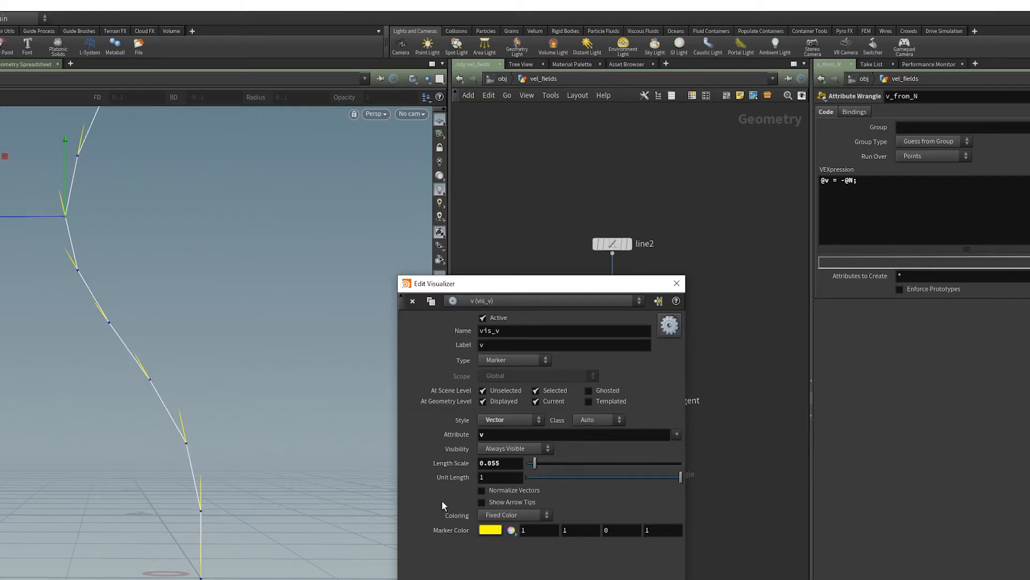
pyautogui.moveTo(200, 533); pyautogui.dragTo(225, 526)
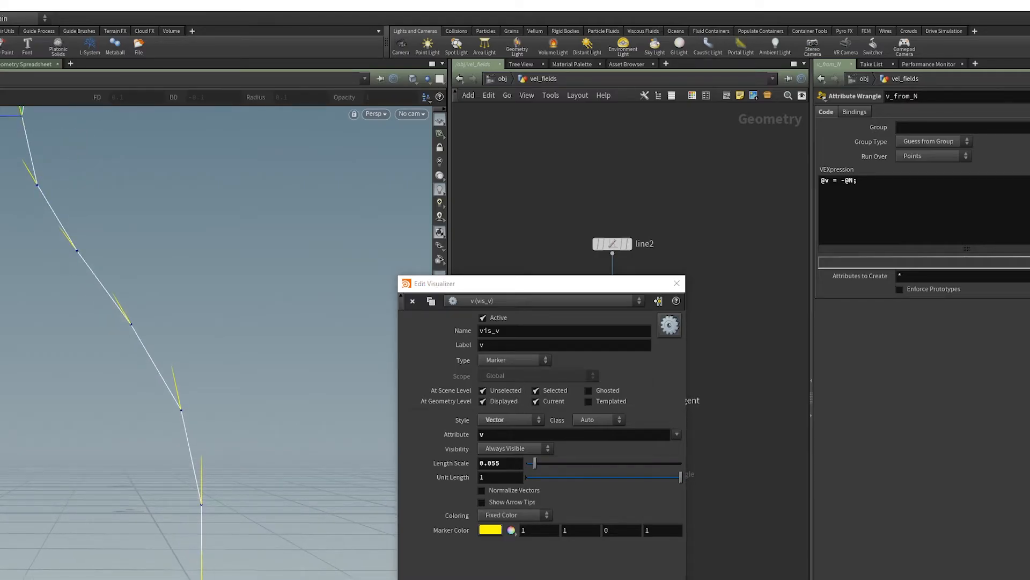
pyautogui.moveTo(184, 413); pyautogui.dragTo(222, 491)
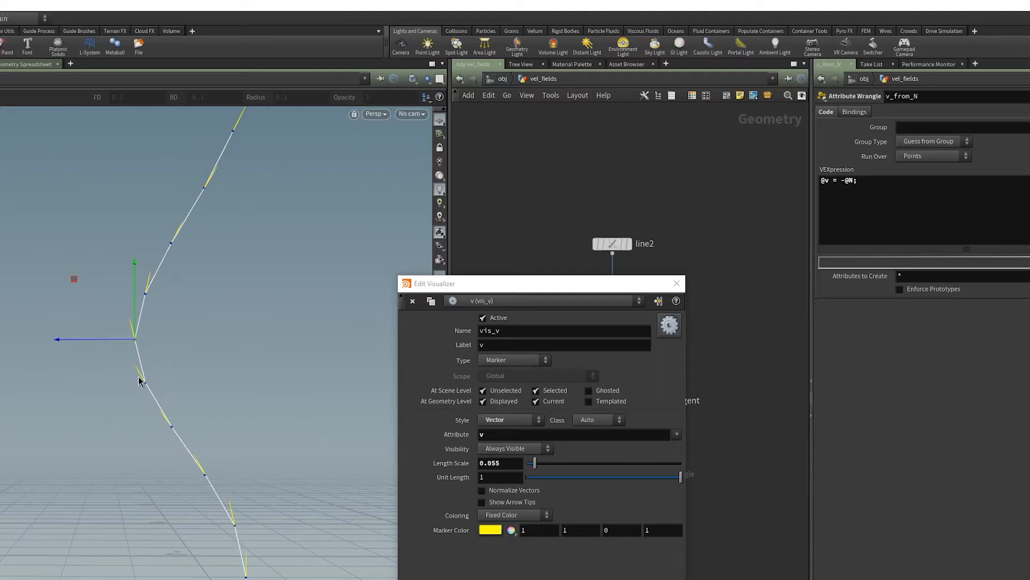
pyautogui.moveTo(557, 274); pyautogui.dragTo(566, 321)
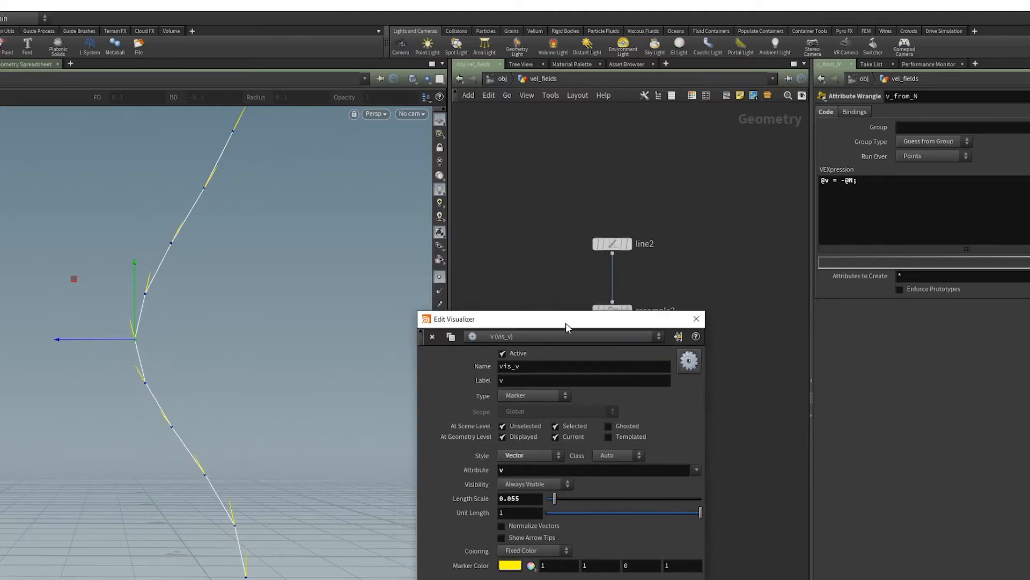
pyautogui.click(699, 315)
# - Try the Two Edges style on the N_from_Tangent PolyFrame and inspect the velocity vectors along the curve
pyautogui.click(611, 401)
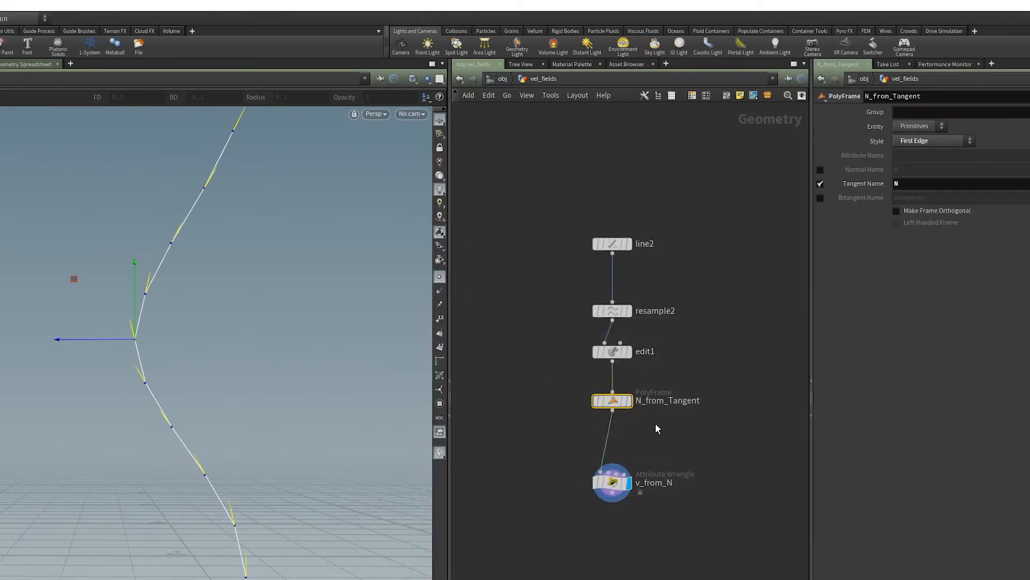
pyautogui.click(922, 143)
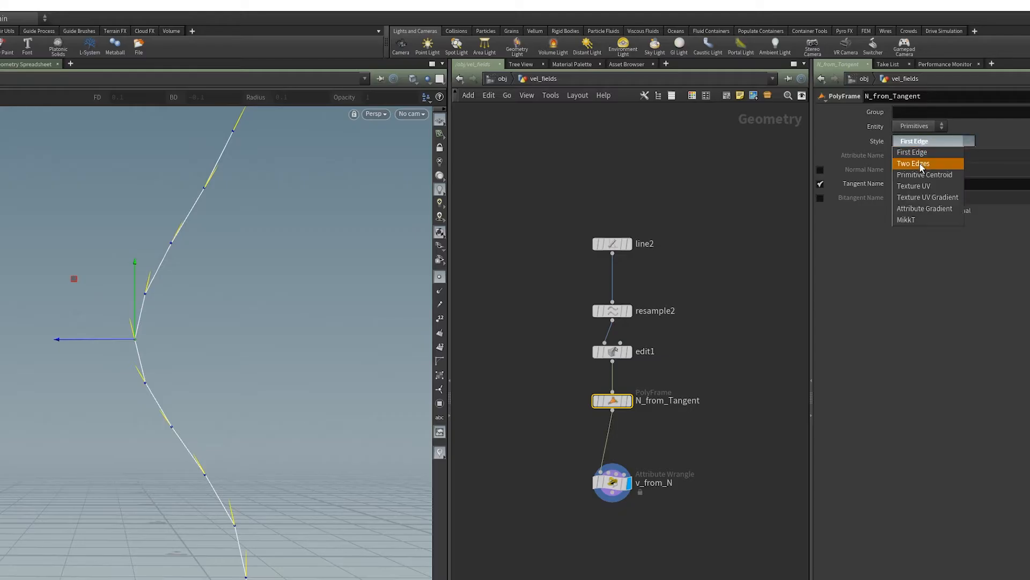
pyautogui.click(920, 164)
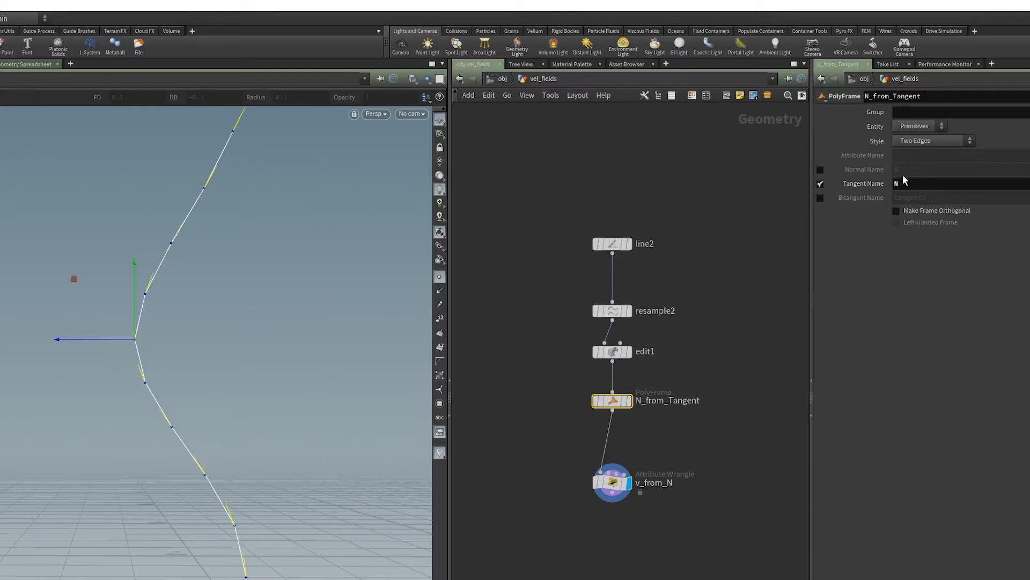
pyautogui.keyDown('alt'); pyautogui.moveTo(231, 542); pyautogui.dragTo(198, 561, button='right'); pyautogui.keyUp('alt')
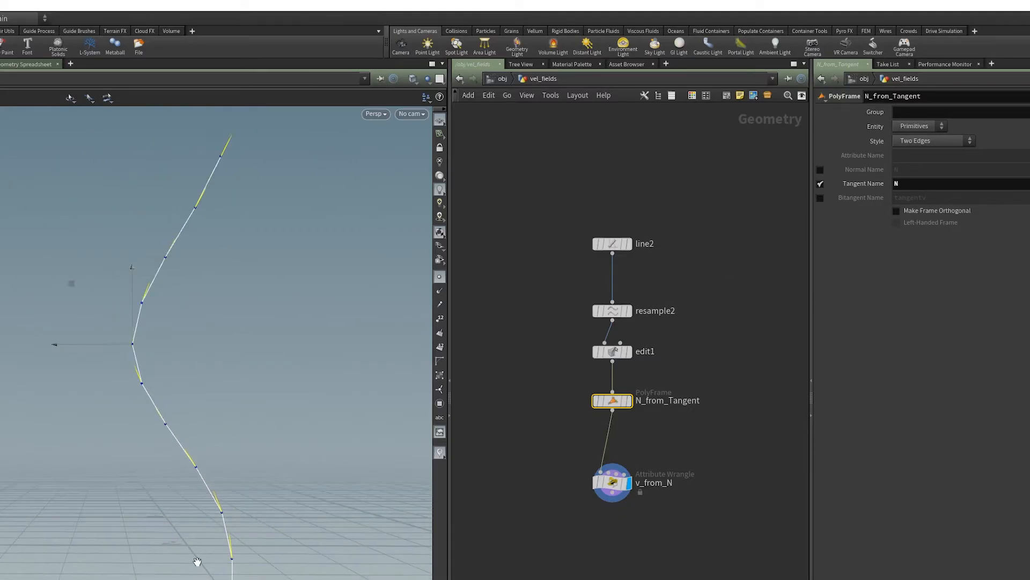
pyautogui.keyDown('alt'); pyautogui.moveTo(197, 561); pyautogui.dragTo(214, 576, button='middle'); pyautogui.keyUp('alt')
pyautogui.keyDown('alt'); pyautogui.moveTo(213, 576); pyautogui.dragTo(220, 548, button='right'); pyautogui.keyUp('alt')
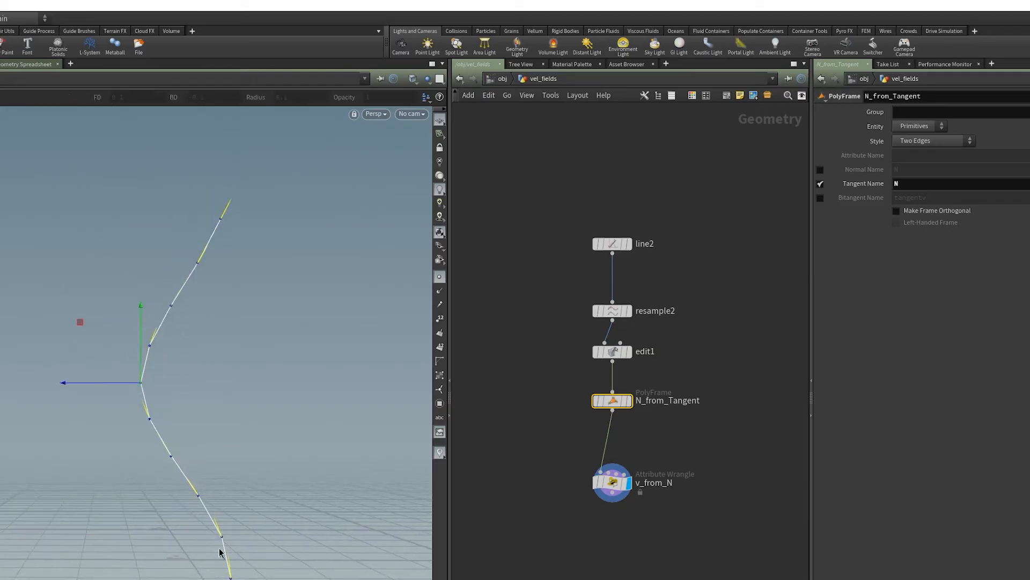
# - Return the N_from_Tangent PolyFrame to the First Edge style and compare the velocity vectors at the curve's bends
pyautogui.click(933, 145)
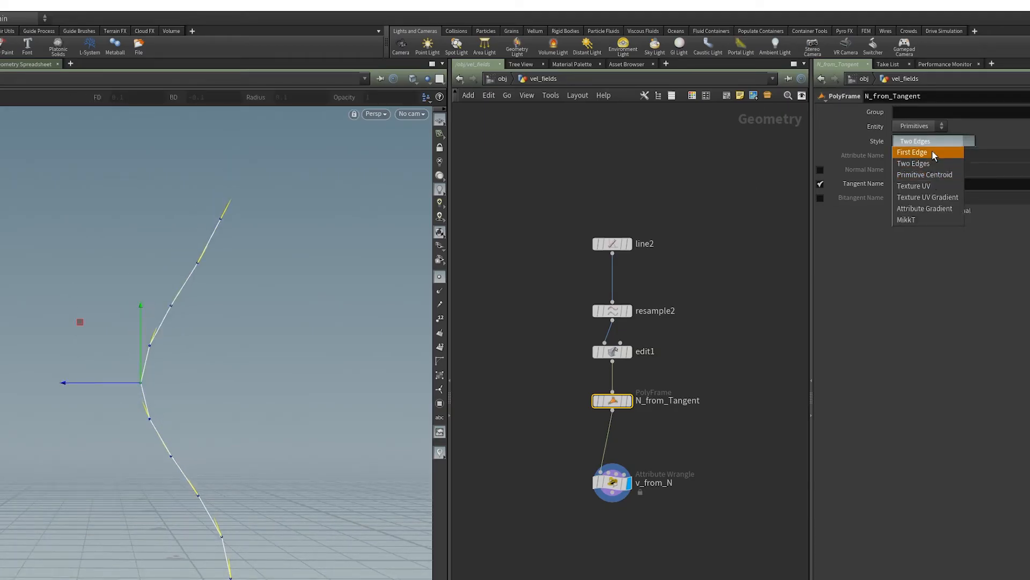
pyautogui.click(933, 152)
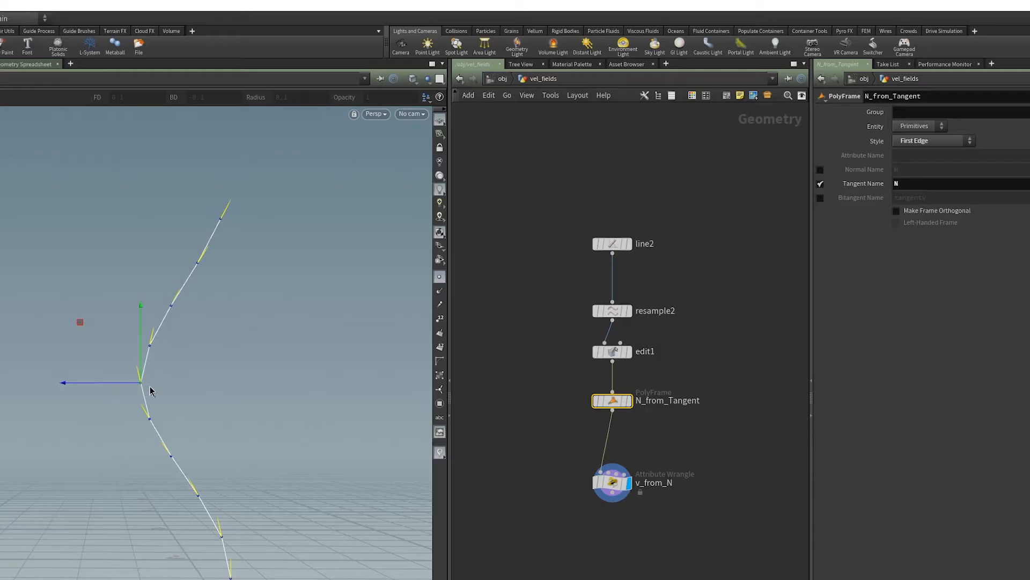
pyautogui.keyDown('alt'); pyautogui.moveTo(153, 392); pyautogui.dragTo(193, 315); pyautogui.keyUp('alt')
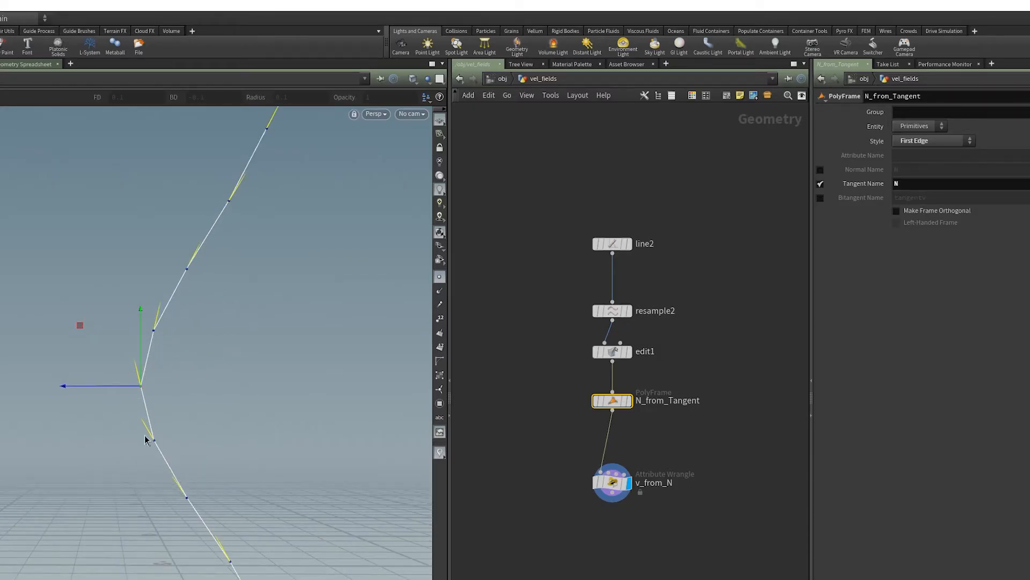
pyautogui.keyDown('alt'); pyautogui.moveTo(282, 579); pyautogui.dragTo(229, 572, button='middle'); pyautogui.keyUp('alt')
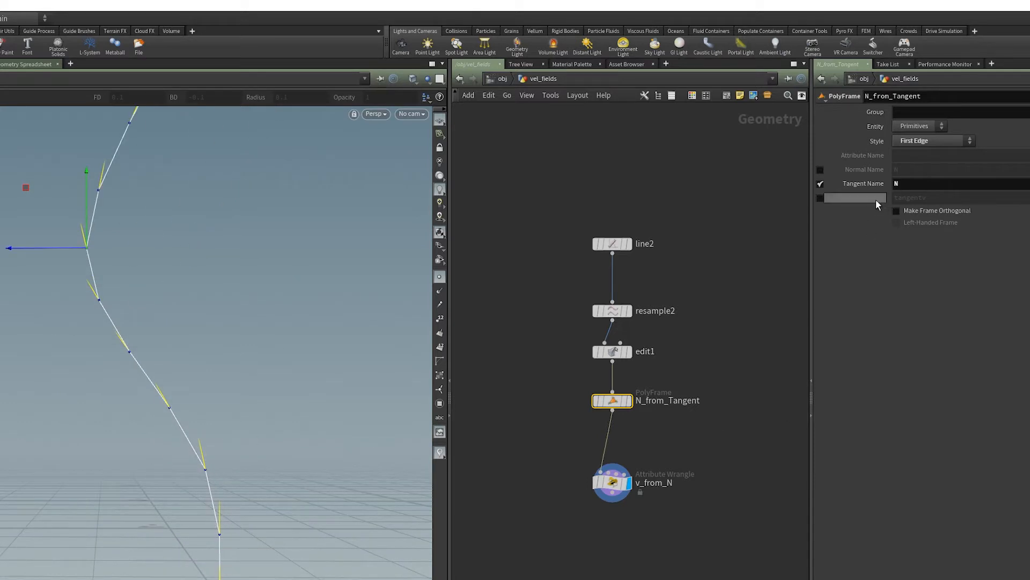
# - Set the N_from_Tangent PolyFrame style to Two Edges and inspect the vectors along the curve
pyautogui.click(938, 142)
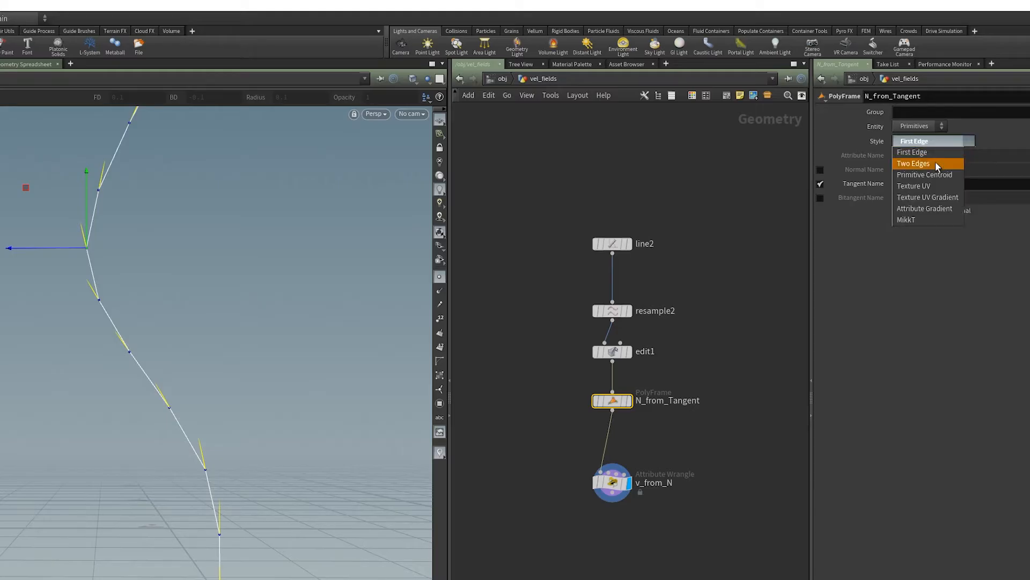
pyautogui.click(935, 162)
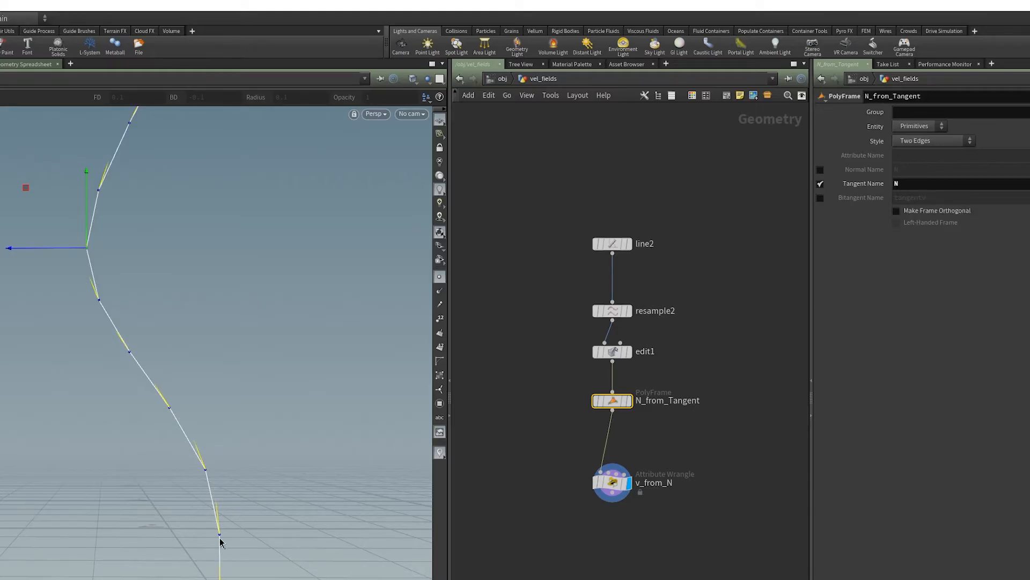
pyautogui.keyDown('alt'); pyautogui.moveTo(220, 542); pyautogui.dragTo(230, 561); pyautogui.keyUp('alt')
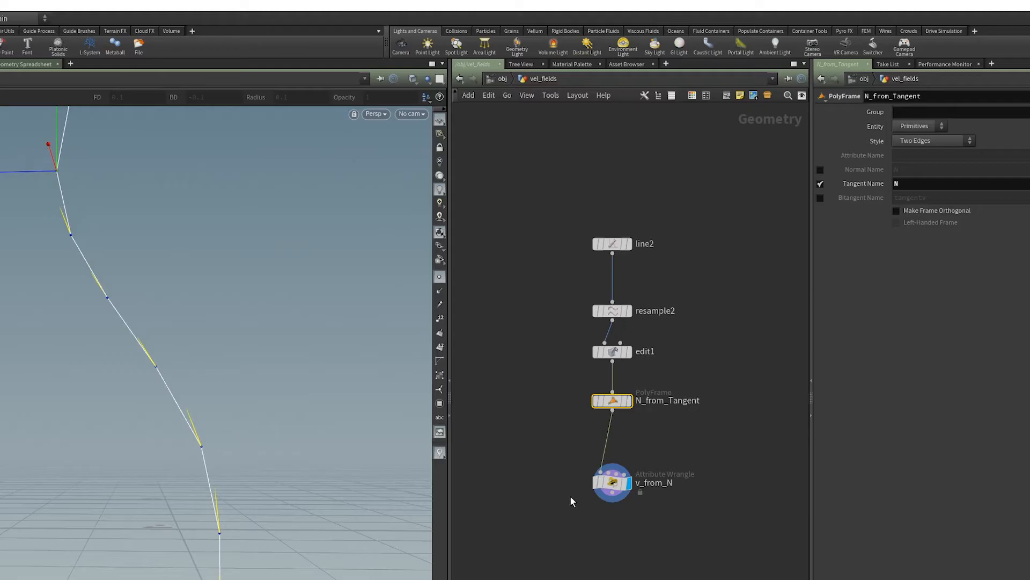
# - Set resample2's maximum segment length to 0.06 and inspect the denser vectors along the whole curve
pyautogui.moveTo(560, 325); pyautogui.dragTo(687, 290)
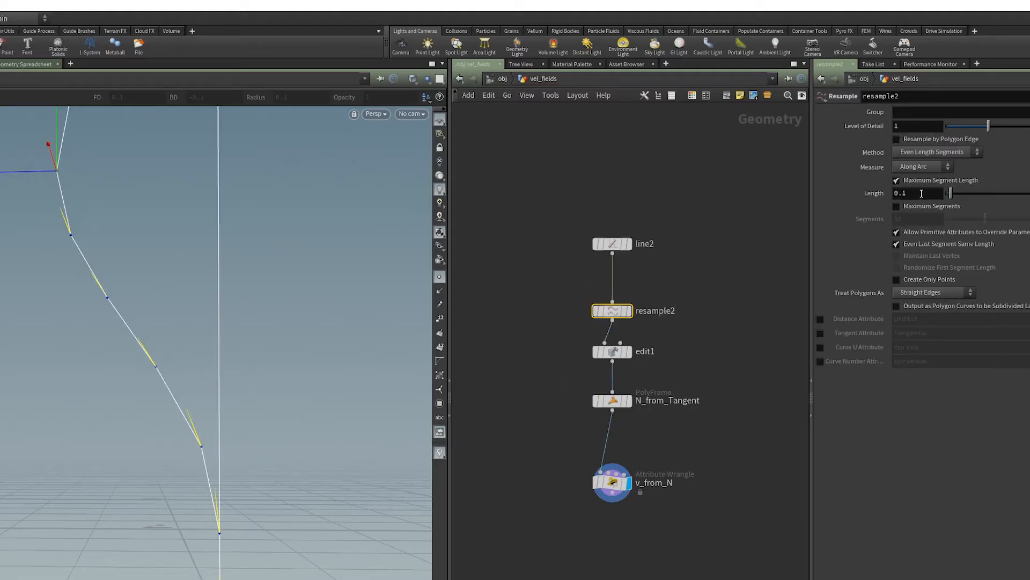
pyautogui.moveTo(921, 193); pyautogui.dragTo(891, 215, button='middle')
pyautogui.scroll(-1, 778, 240)
pyautogui.keyDown('alt'); pyautogui.moveTo(185, 263); pyautogui.dragTo(255, 408, button='middle'); pyautogui.keyUp('alt')
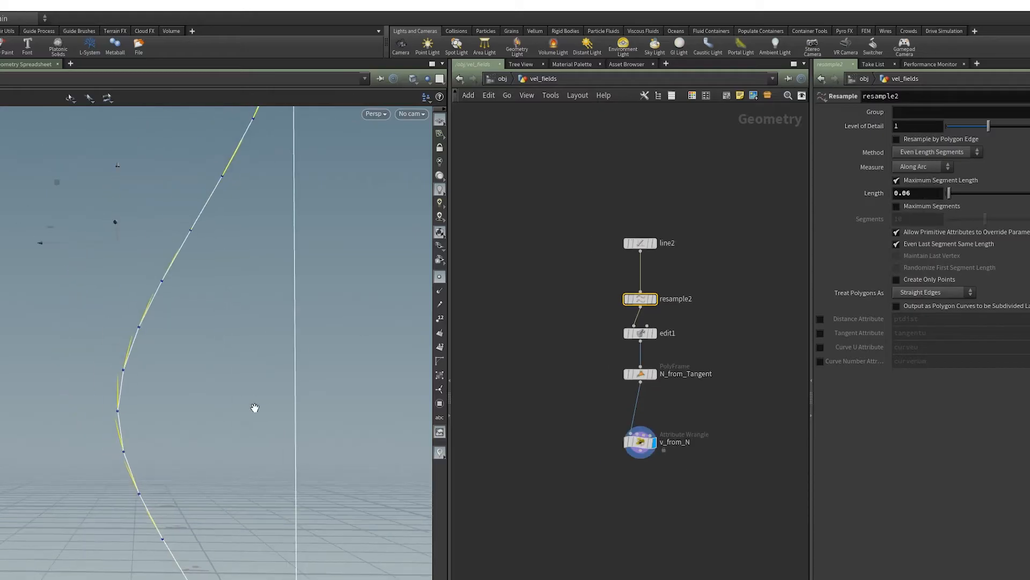
pyautogui.scroll(-5, 232, 393)
pyautogui.keyDown('alt'); pyautogui.moveTo(242, 391); pyautogui.dragTo(424, 446); pyautogui.keyUp('alt')
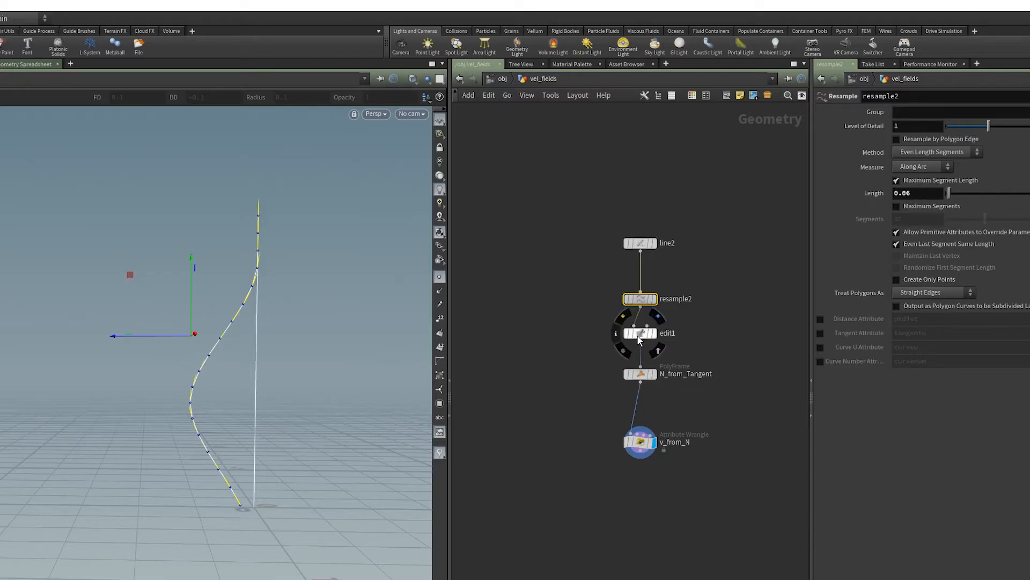
# - Bypass edit1 to straighten the line and move v_from_N farther below N_from_Tangent
pyautogui.click(624, 321)
pyautogui.keyDown('alt'); pyautogui.moveTo(246, 450); pyautogui.dragTo(213, 469, button='middle'); pyautogui.keyUp('alt')
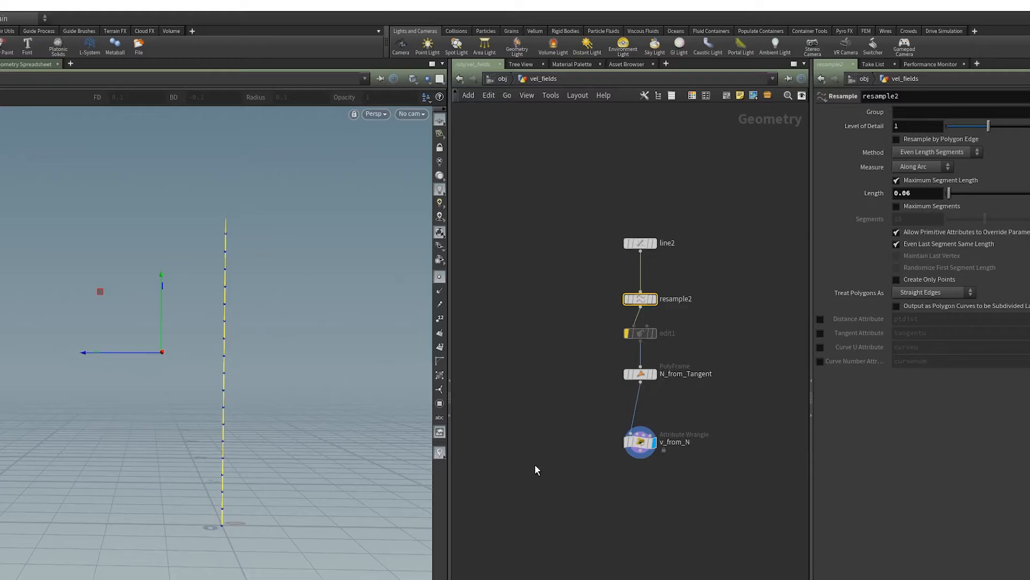
pyautogui.moveTo(640, 442); pyautogui.dragTo(640, 490)
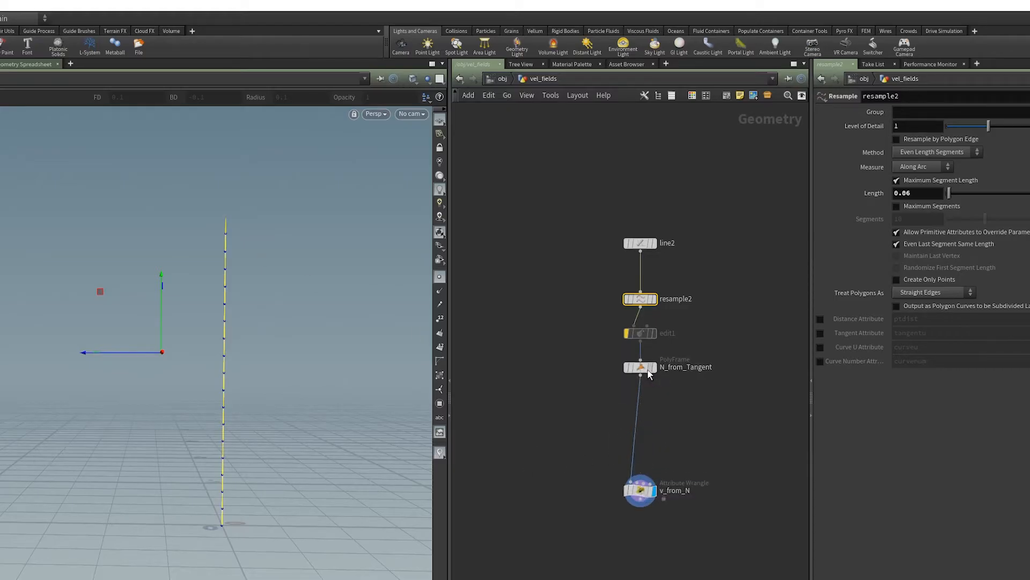
pyautogui.moveTo(649, 374); pyautogui.dragTo(648, 371)
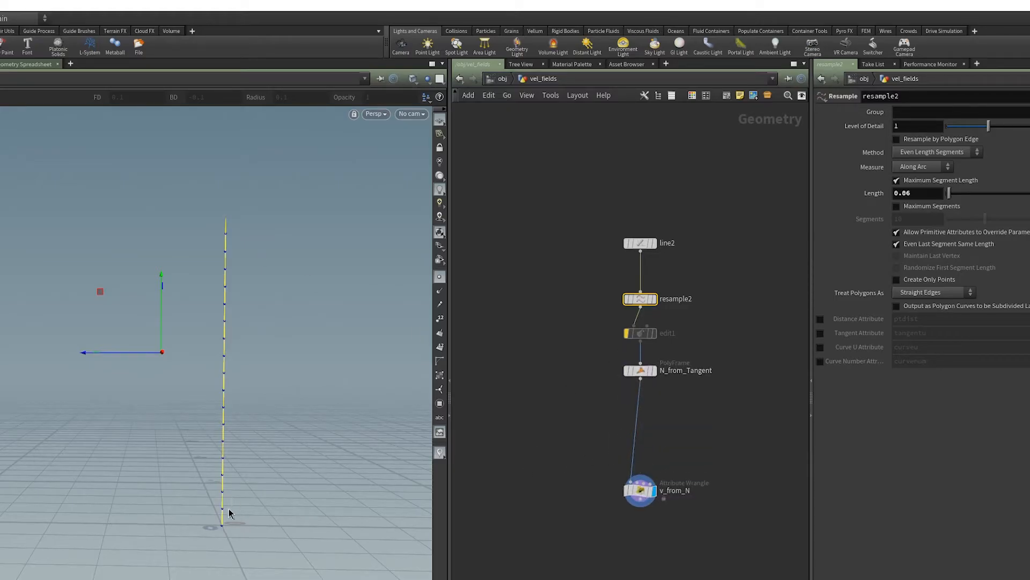
# - Examine the velocity vectors along the straight line from its base to its tip
pyautogui.keyDown('alt'); pyautogui.moveTo(223, 526); pyautogui.dragTo(187, 537, button='middle'); pyautogui.keyUp('alt')
pyautogui.keyDown('alt'); pyautogui.moveTo(187, 537); pyautogui.dragTo(156, 536, button='right'); pyautogui.keyUp('alt')
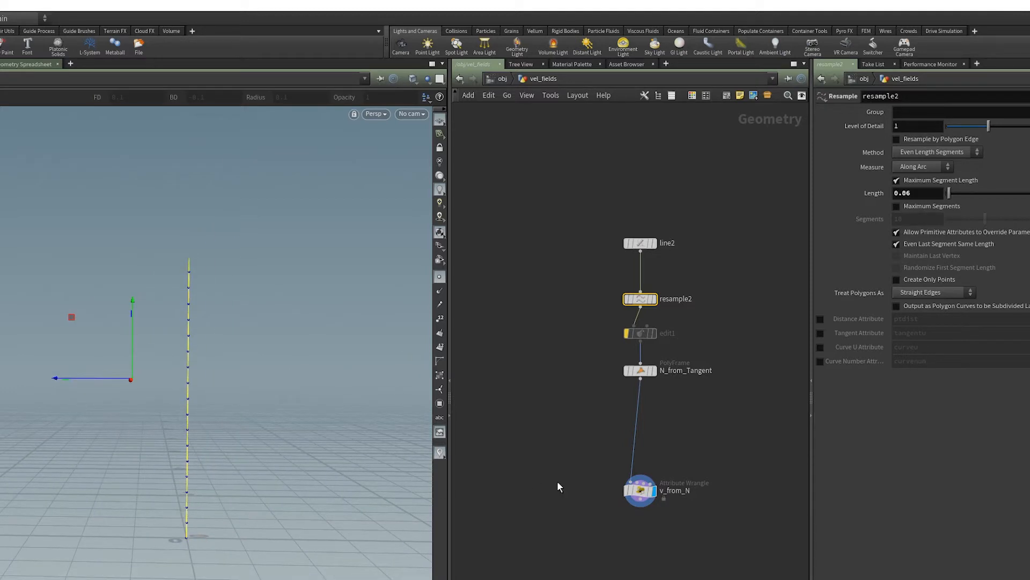
pyautogui.moveTo(188, 531)
pyautogui.keyDown('alt'); pyautogui.mouseDown()
pyautogui.moveTo(230, 531)
pyautogui.moveTo(191, 535)
pyautogui.mouseUp(); pyautogui.keyUp('alt')
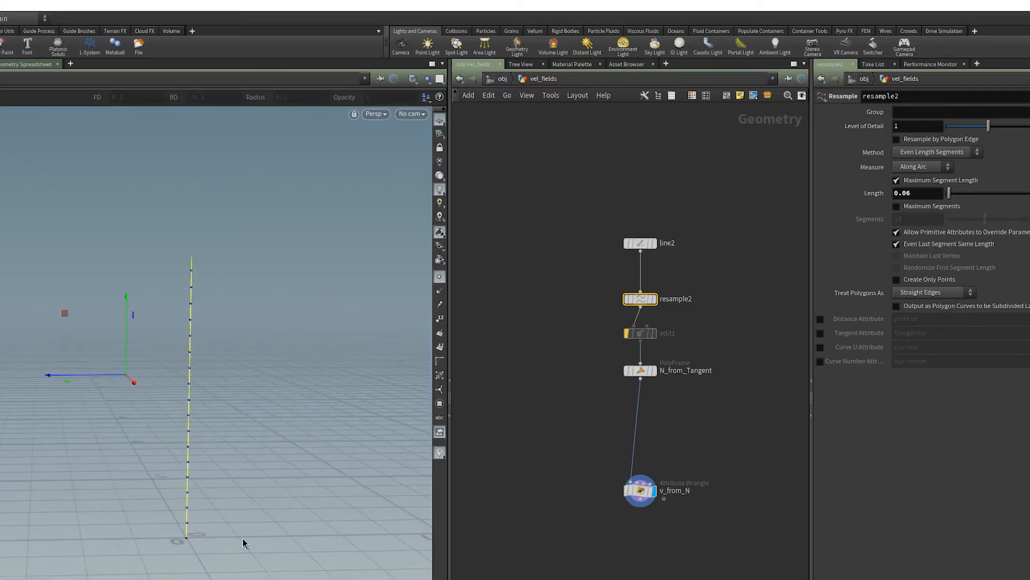
pyautogui.keyDown('alt'); pyautogui.moveTo(202, 510); pyautogui.dragTo(131, 509, button='middle'); pyautogui.keyUp('alt')
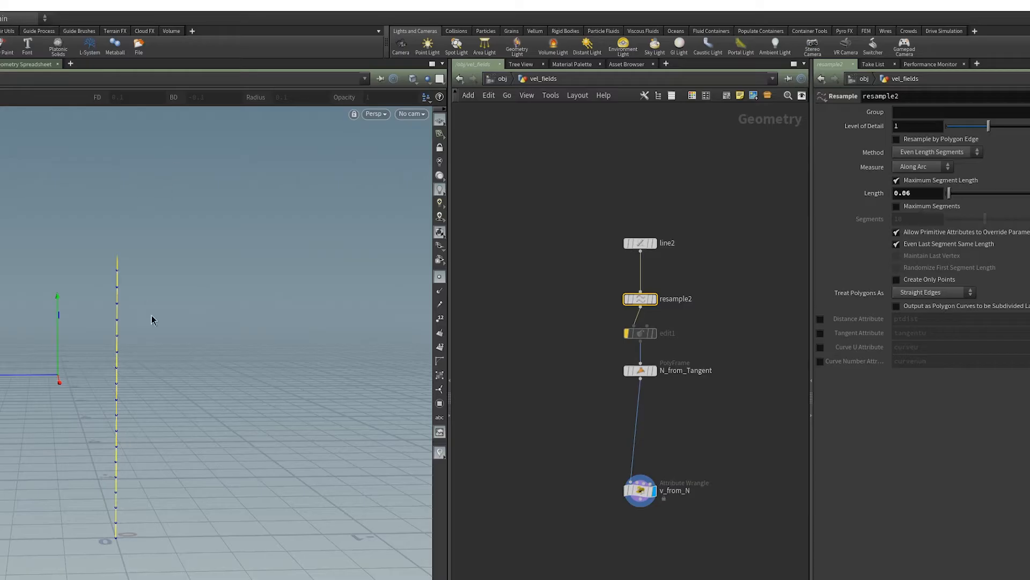
pyautogui.keyDown('alt'); pyautogui.moveTo(154, 319); pyautogui.dragTo(111, 406); pyautogui.keyUp('alt')
pyautogui.keyDown('alt'); pyautogui.moveTo(111, 406); pyautogui.dragTo(94, 443, button='right'); pyautogui.keyUp('alt')
pyautogui.click(539, 375)
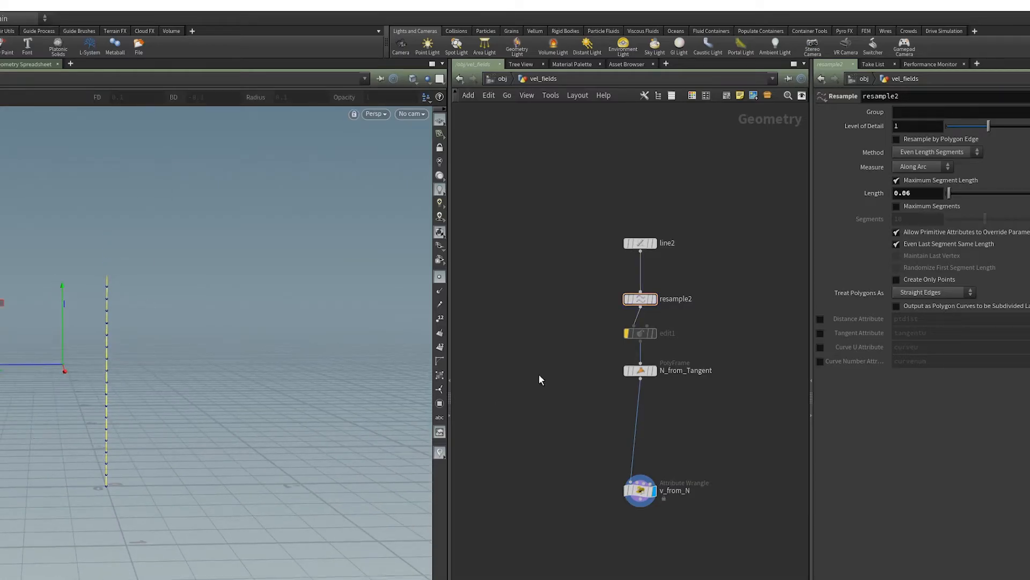
# - Insert a displayed Measure node between N_from_Tangent and v_from_N, measuring Perimeter
pyautogui.moveTo(571, 345); pyautogui.dragTo(534, 352, button='middle')
pyautogui.moveTo(602, 381); pyautogui.dragTo(604, 385)
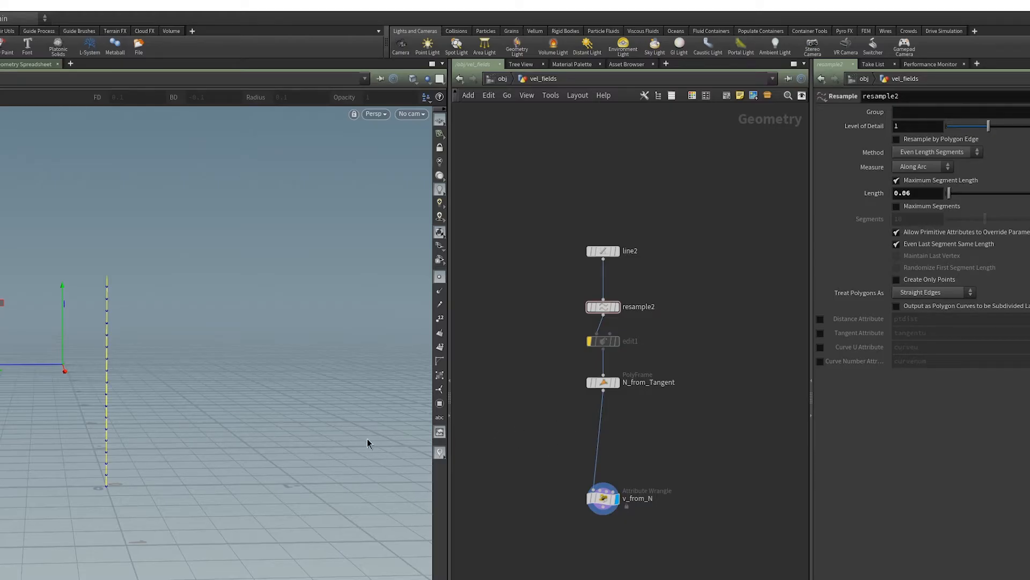
pyautogui.press('Tab')
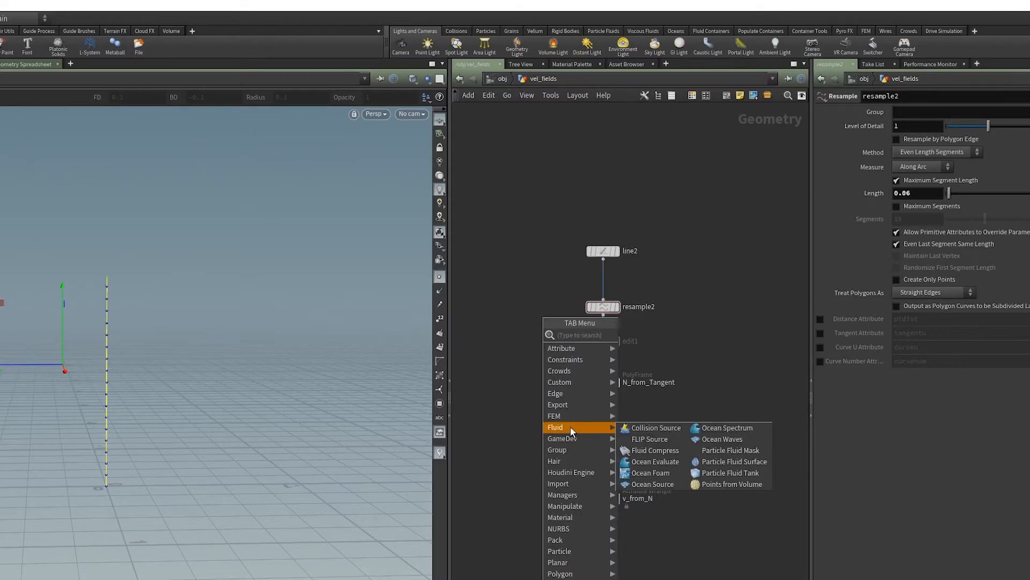
pyautogui.write('mea')
pyautogui.press('Return')
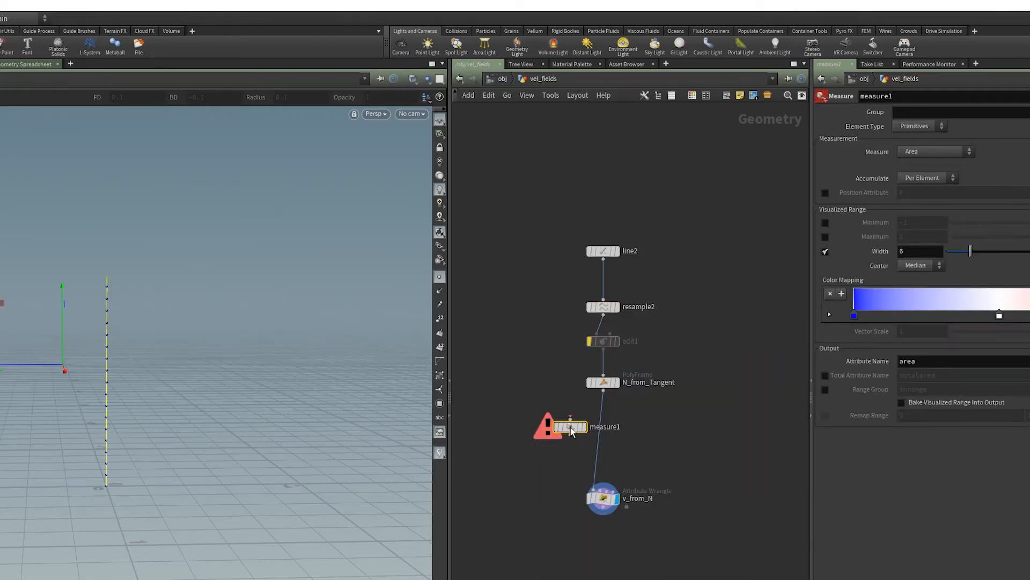
pyautogui.click(605, 417)
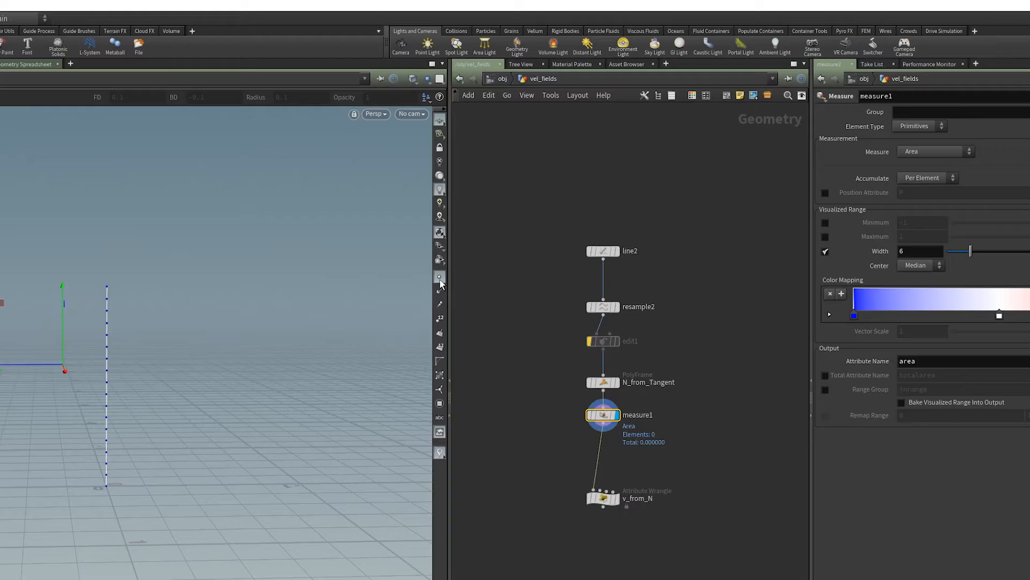
pyautogui.click(922, 151)
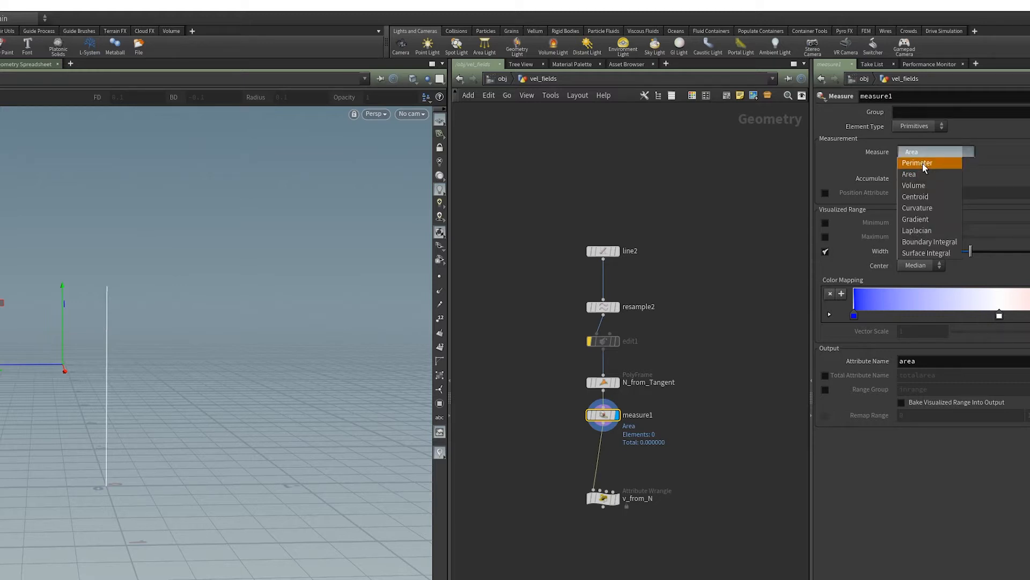
pyautogui.click(921, 163)
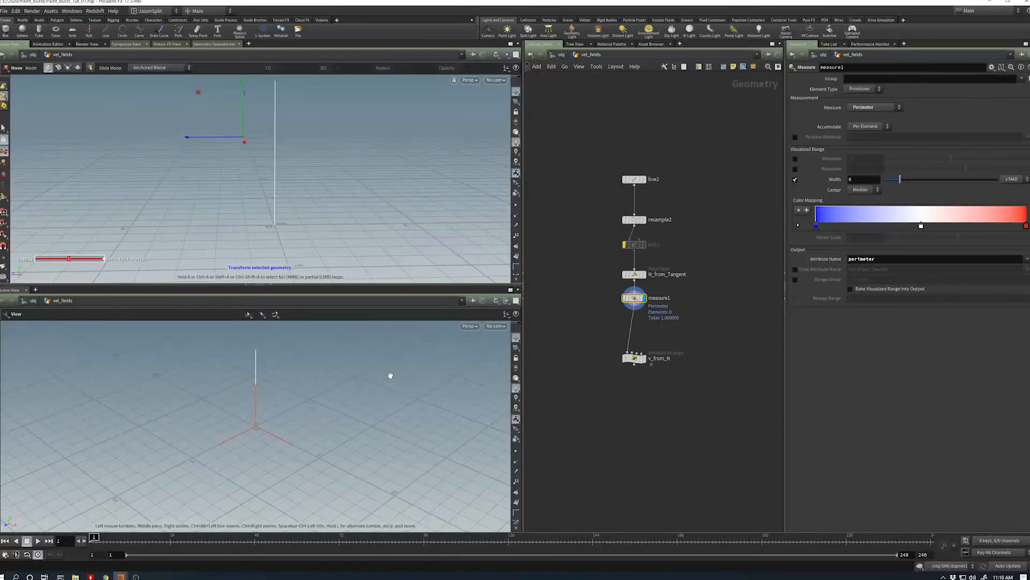
# - Show measure1's primitive attributes in a geometry spreadsheet in place of the second viewport
pyautogui.hotkey('alt', '8')
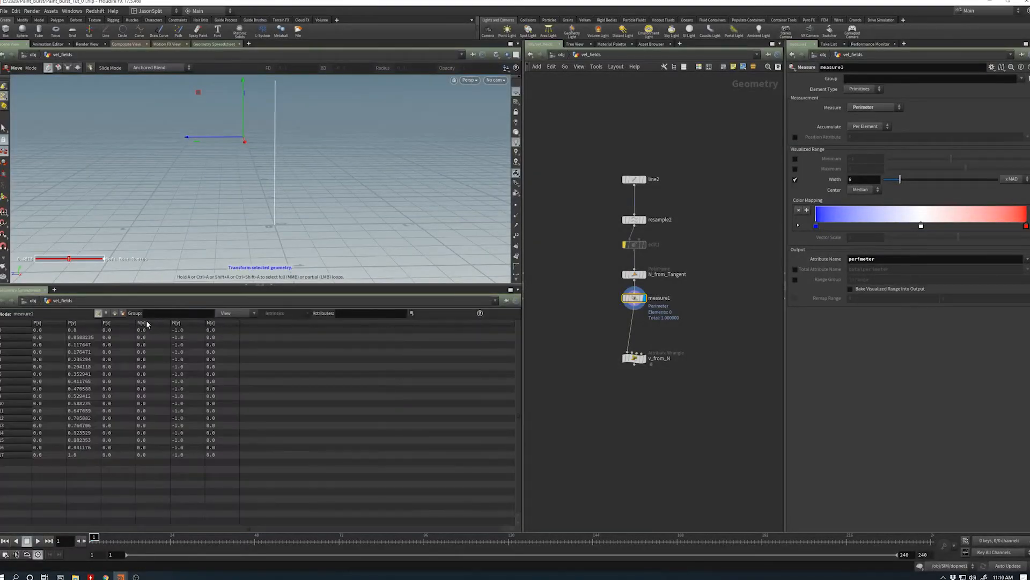
pyautogui.click(115, 314)
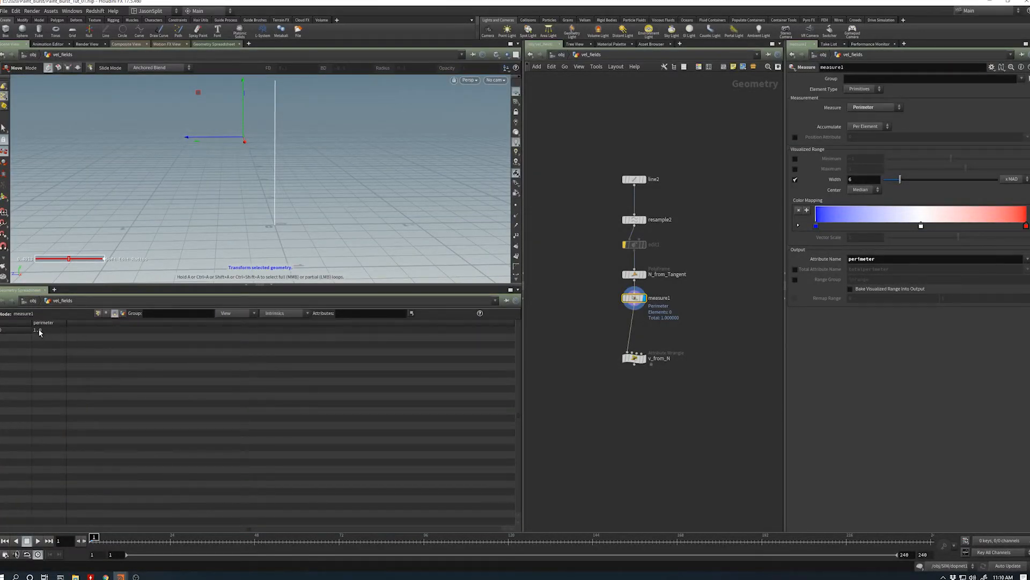
# - Test the perimeter measurement by setting line2's length to 2.88, checking measure1's value, and restoring the length to 1
pyautogui.click(635, 180)
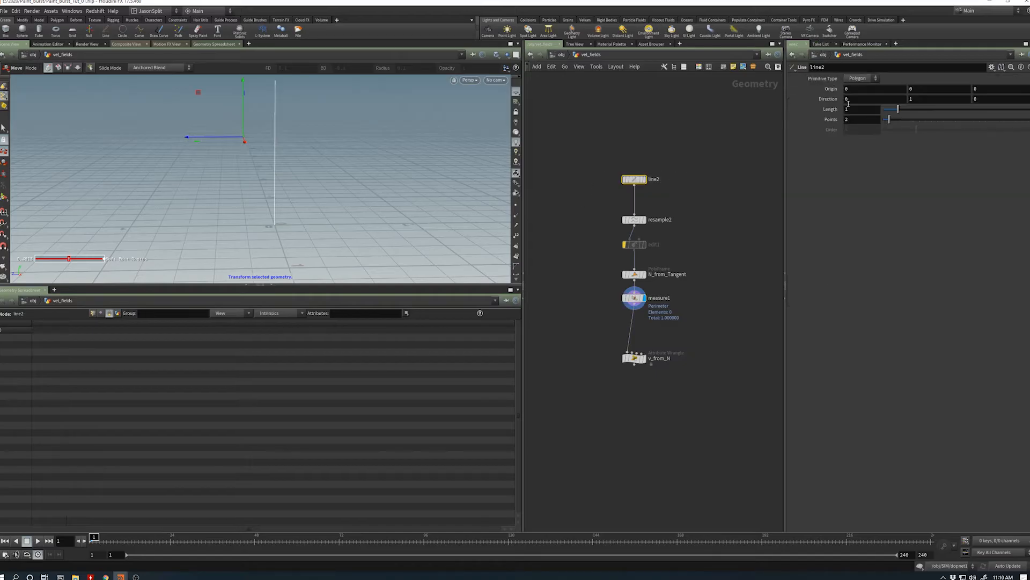
pyautogui.moveTo(902, 109); pyautogui.dragTo(927, 109)
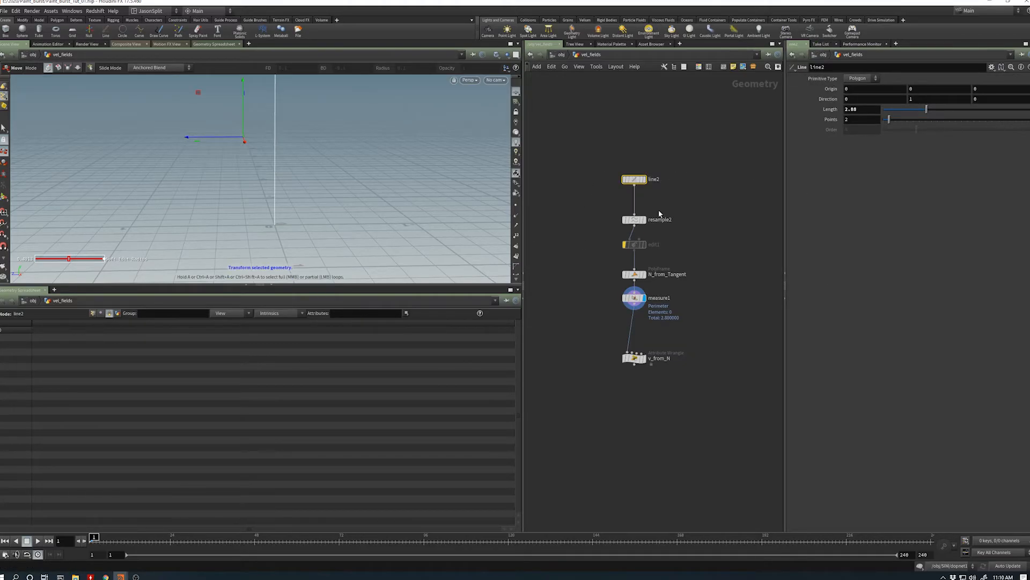
pyautogui.click(626, 297)
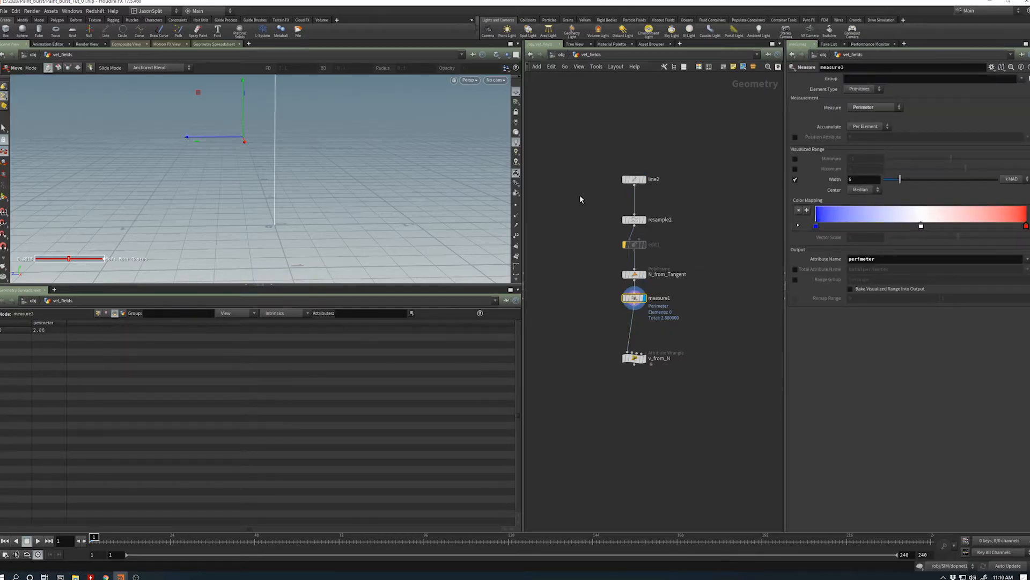
pyautogui.click(631, 180)
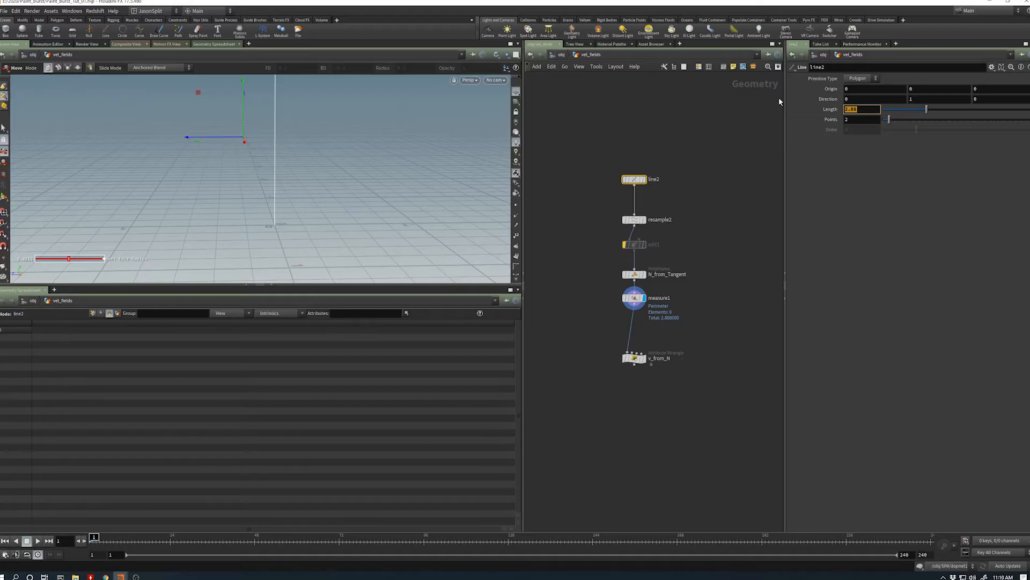
pyautogui.write('1')
pyautogui.press('Return')
# - Rename measure1's output attribute to length
pyautogui.click(635, 298)
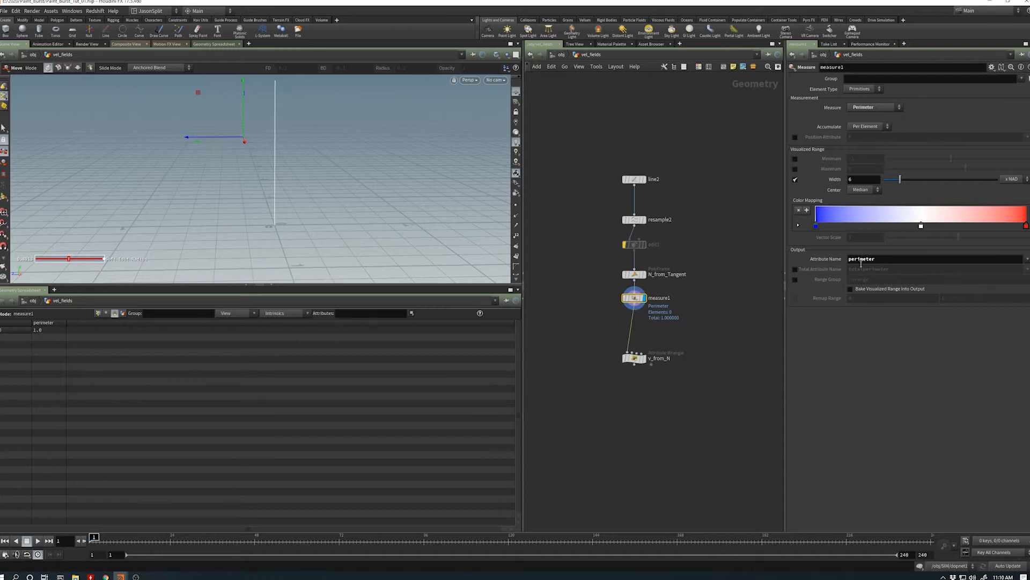
pyautogui.click(888, 262)
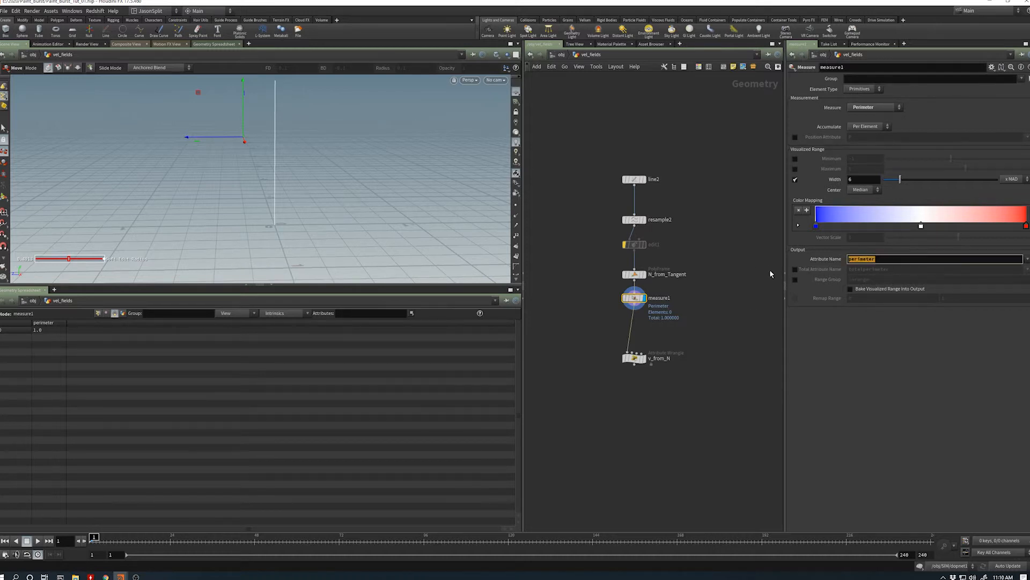
pyautogui.write('length')
pyautogui.press('Return')
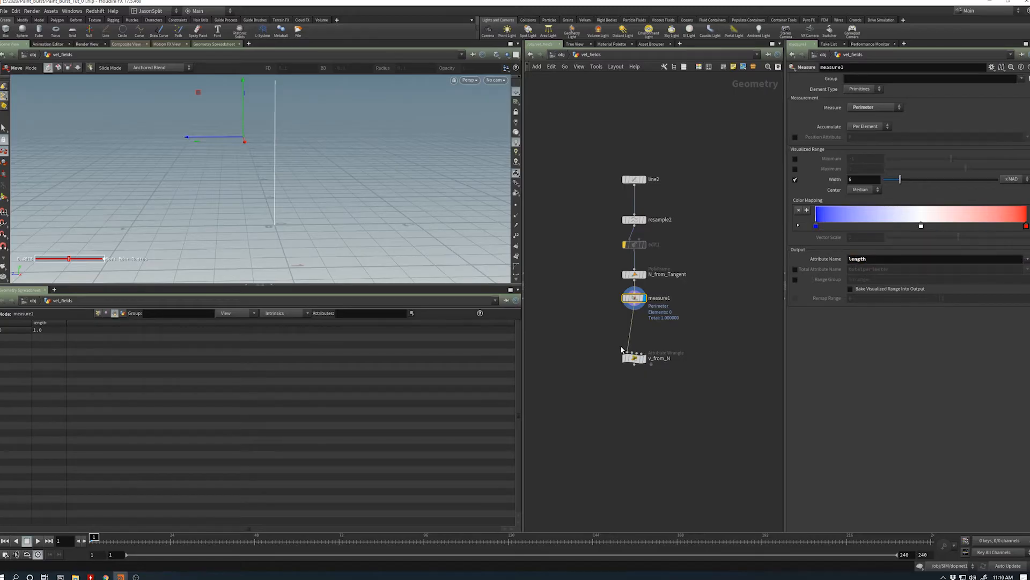
# - Move v_from_N farther below measure1 and display its output
pyautogui.moveTo(635, 361)
pyautogui.moveTo(634, 361); pyautogui.dragTo(635, 383)
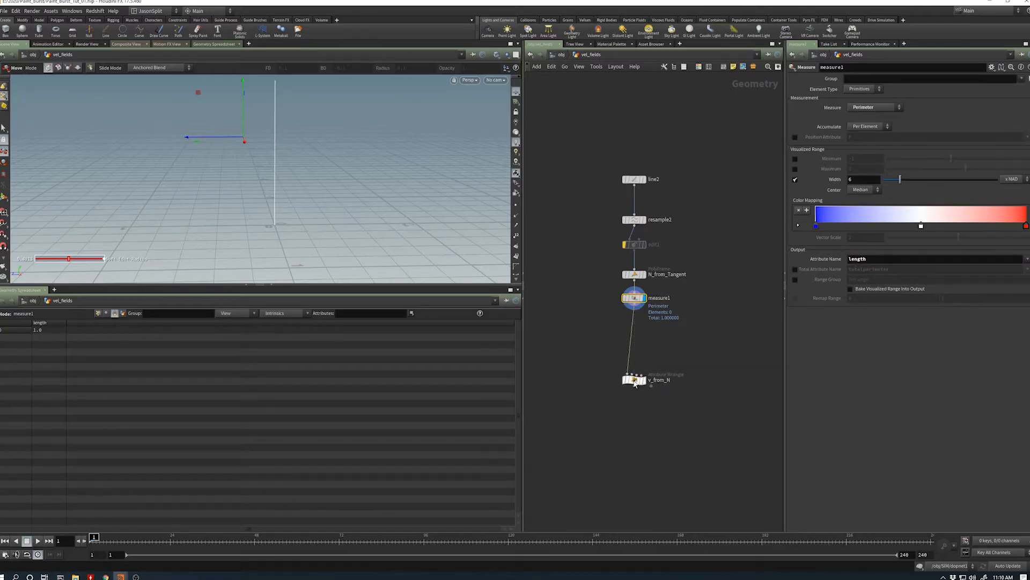
pyautogui.moveTo(659, 337); pyautogui.dragTo(621, 290)
pyautogui.keyDown('alt'); pyautogui.moveTo(283, 202); pyautogui.dragTo(285, 246, button='middle'); pyautogui.keyUp('alt')
pyautogui.scroll(-2, 285, 246)
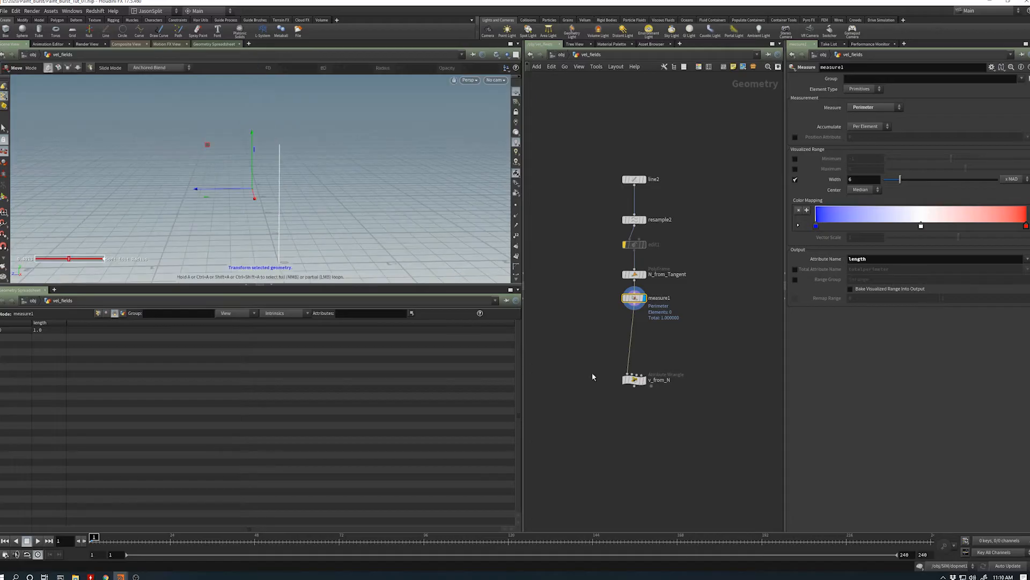
pyautogui.click(643, 380)
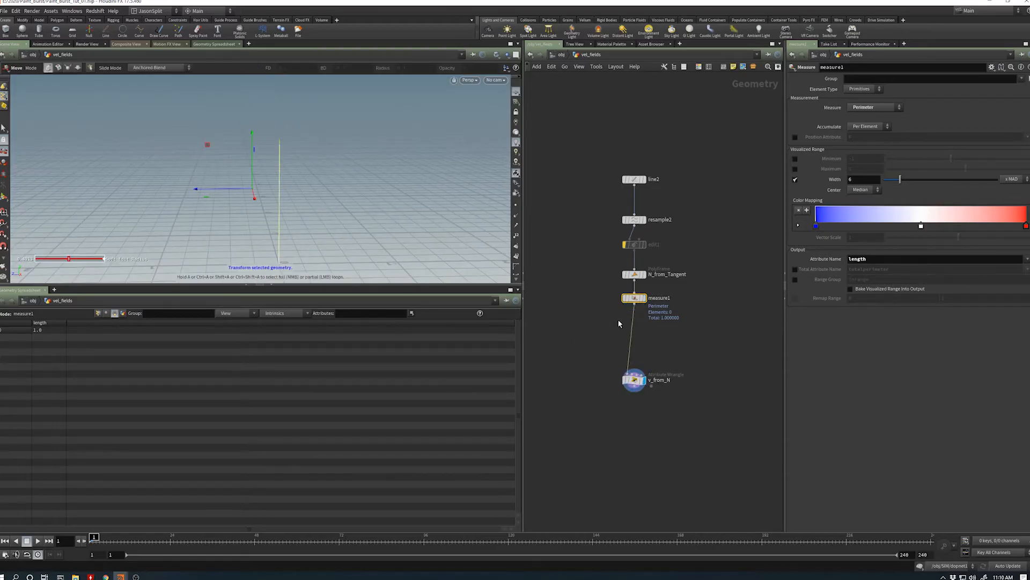
# - Enlarge the 3D viewport above the spreadsheet and turn off the visualizer display on the line
pyautogui.moveTo(495, 285); pyautogui.dragTo(505, 350)
pyautogui.click(514, 335)
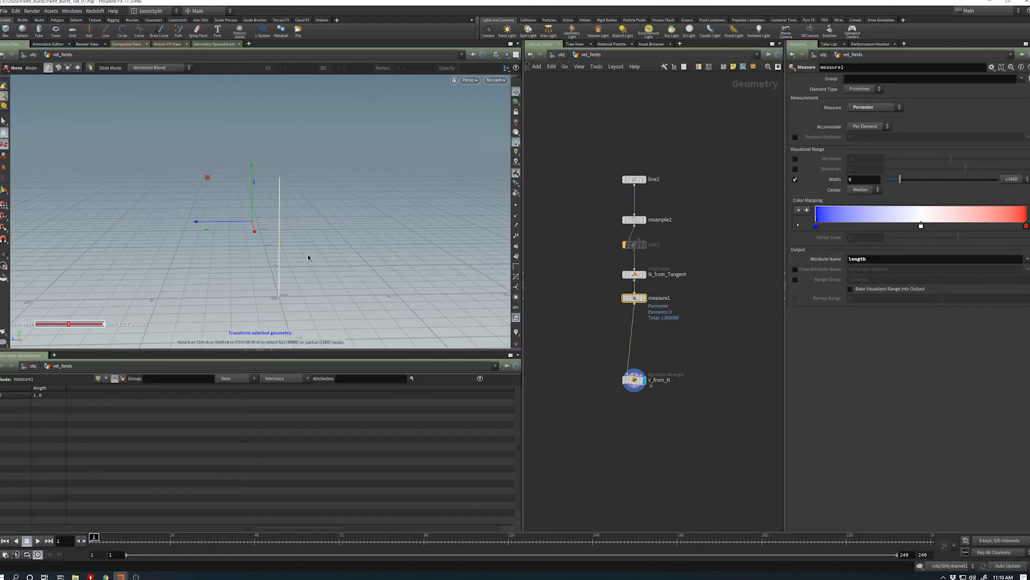
pyautogui.keyDown('alt'); pyautogui.moveTo(308, 255); pyautogui.dragTo(289, 245); pyautogui.keyUp('alt')
pyautogui.scroll(2, 290, 245)
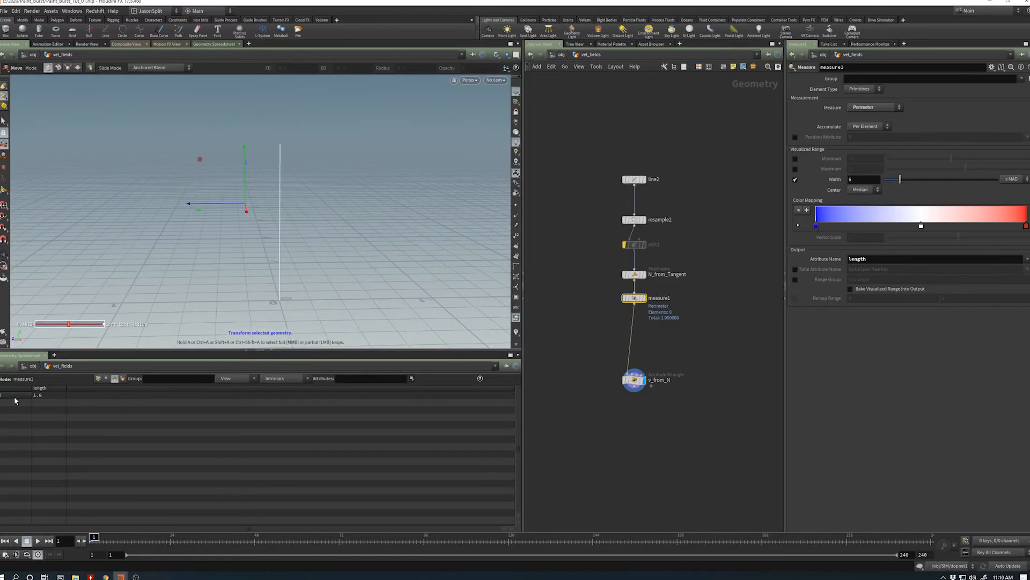
# - Compare the point attributes of v_from_N and measure1 in the geometry spreadsheet
pyautogui.moveTo(671, 365); pyautogui.dragTo(578, 415)
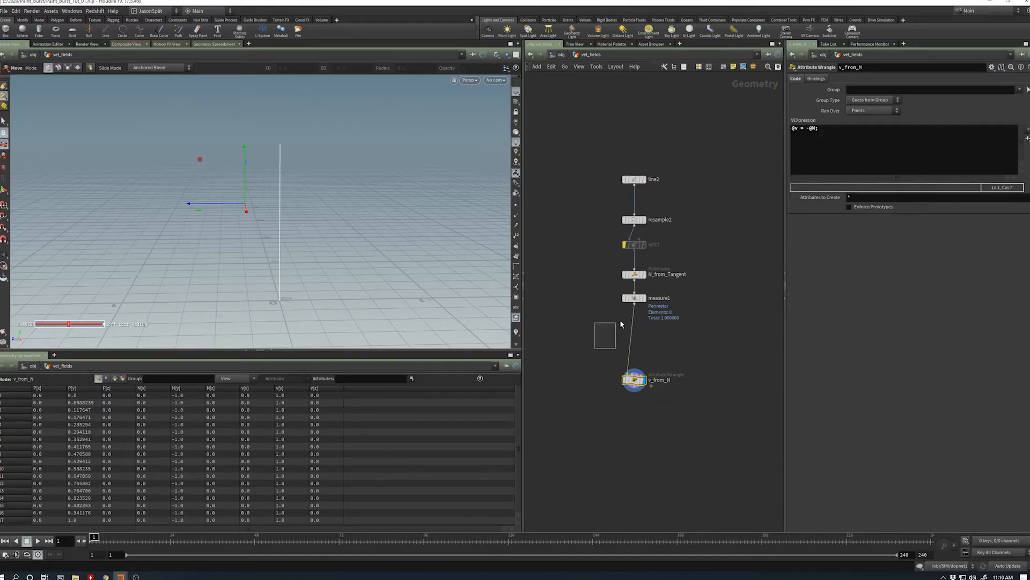
pyautogui.moveTo(619, 324); pyautogui.dragTo(689, 290)
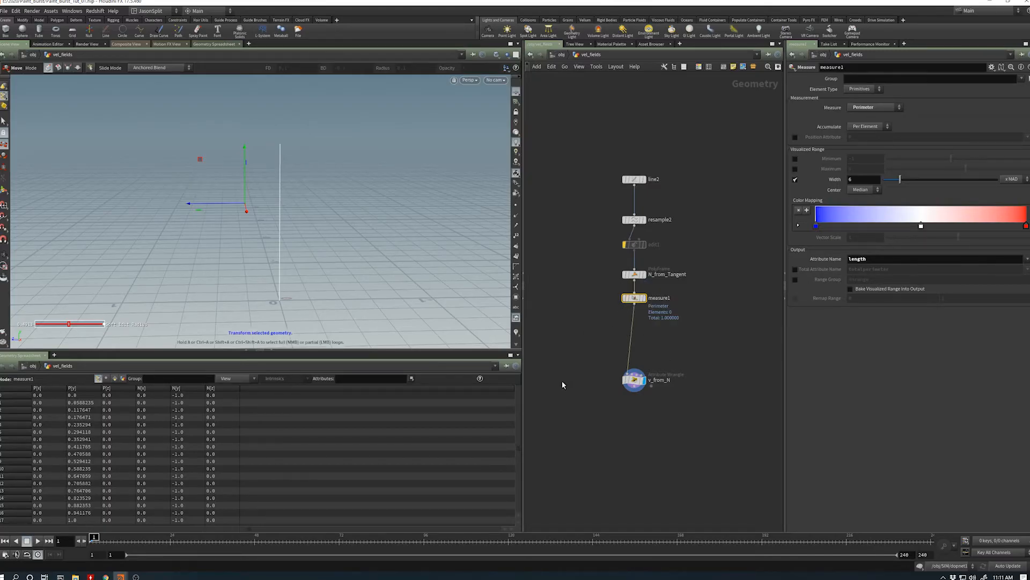
# - Add an Attribute Promote node between measure1 and v_from_N
pyautogui.press('Tab')
pyautogui.write('prm')
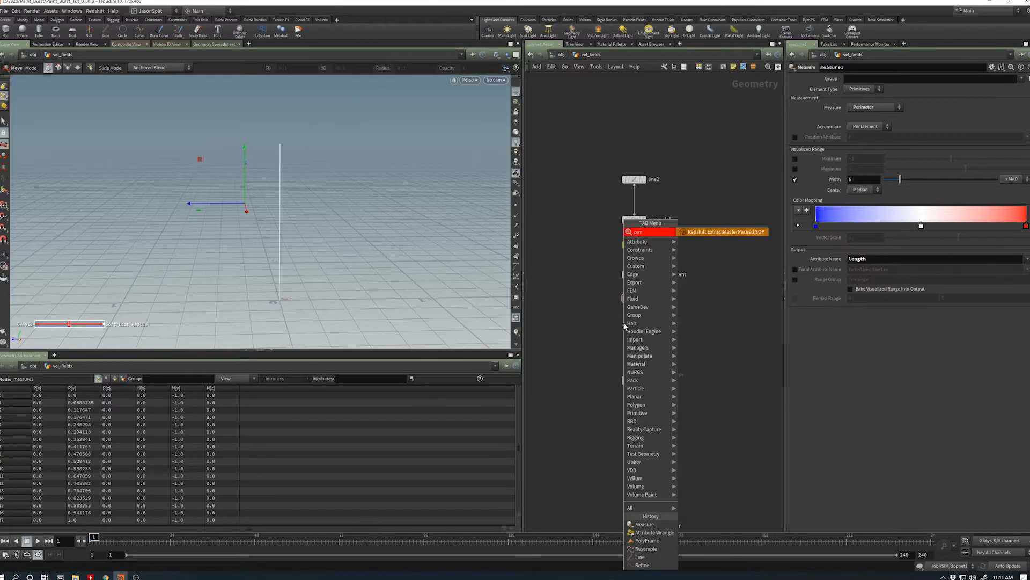
pyautogui.press('BackSpace')
pyautogui.write('omo')
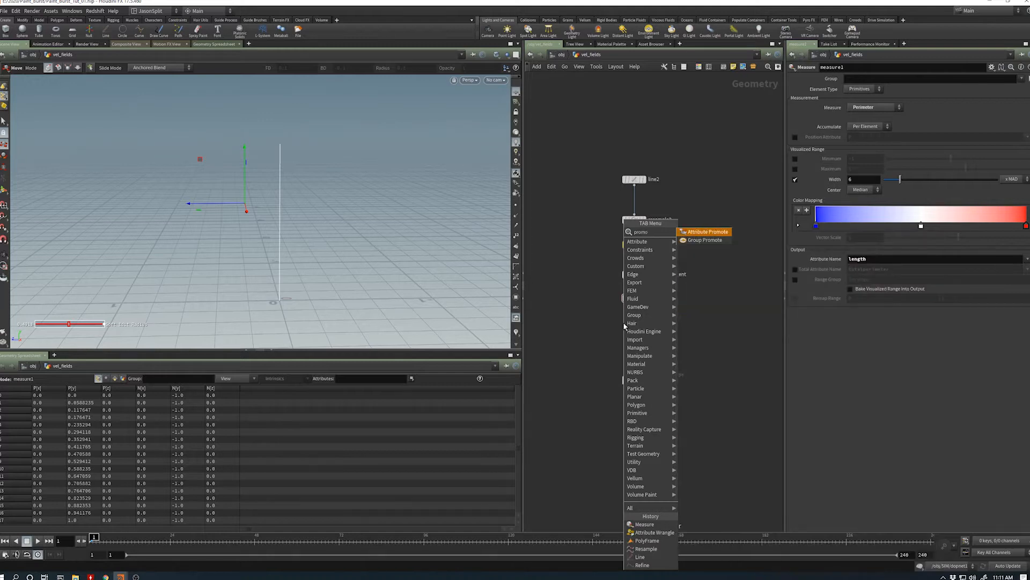
pyautogui.press('Return')
pyautogui.click(634, 331)
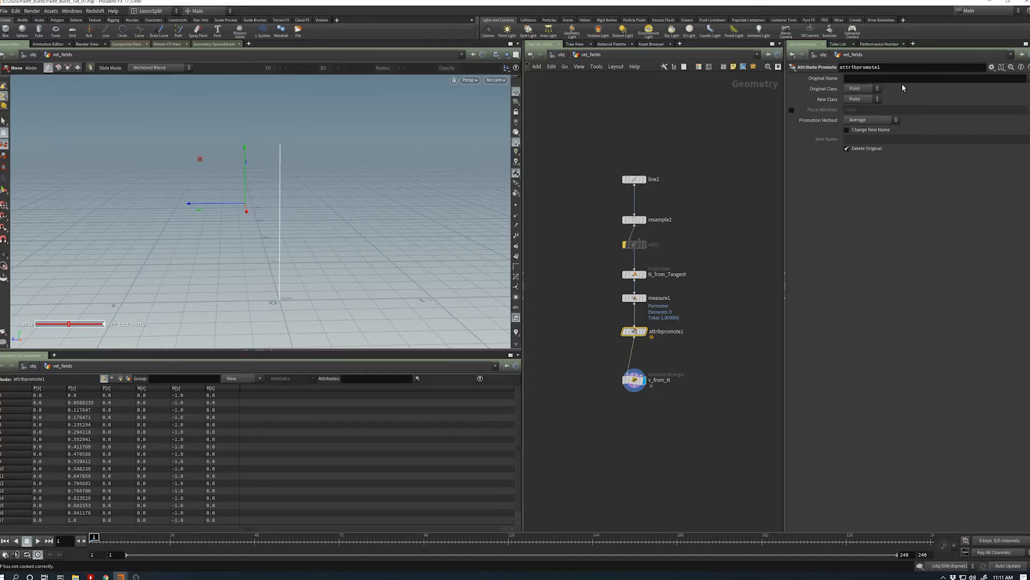
# - Set attribpromote1 to promote the length attribute from the Primitive class to the Point class
pyautogui.click(1027, 78)
pyautogui.click(984, 81)
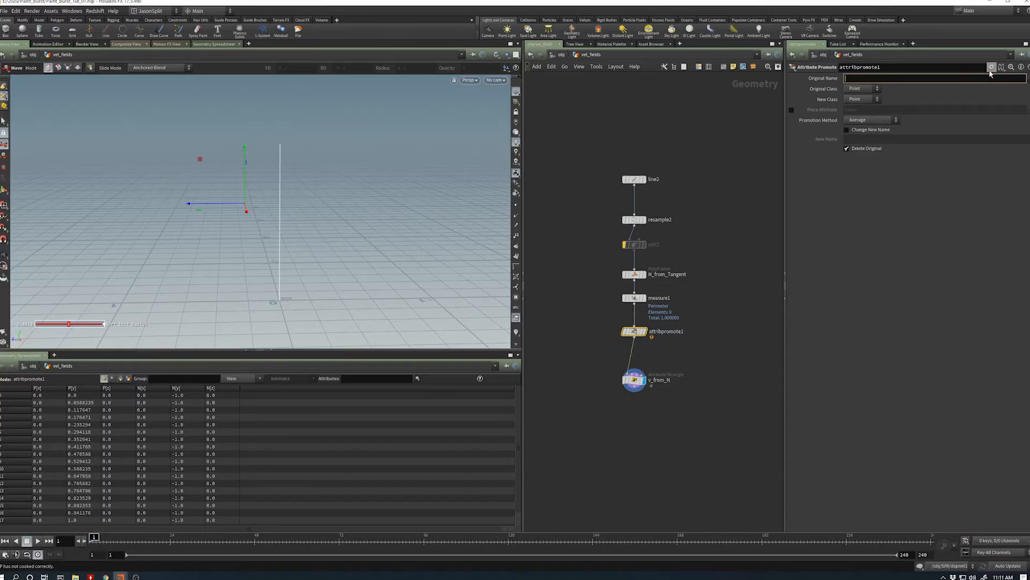
pyautogui.write('length')
pyautogui.press('Return')
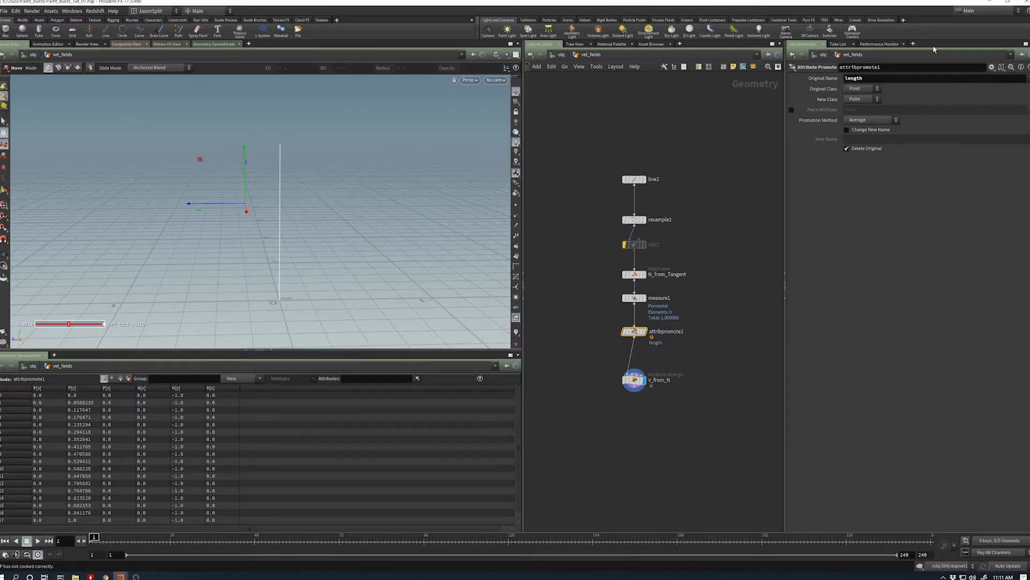
pyautogui.click(862, 90)
pyautogui.click(857, 105)
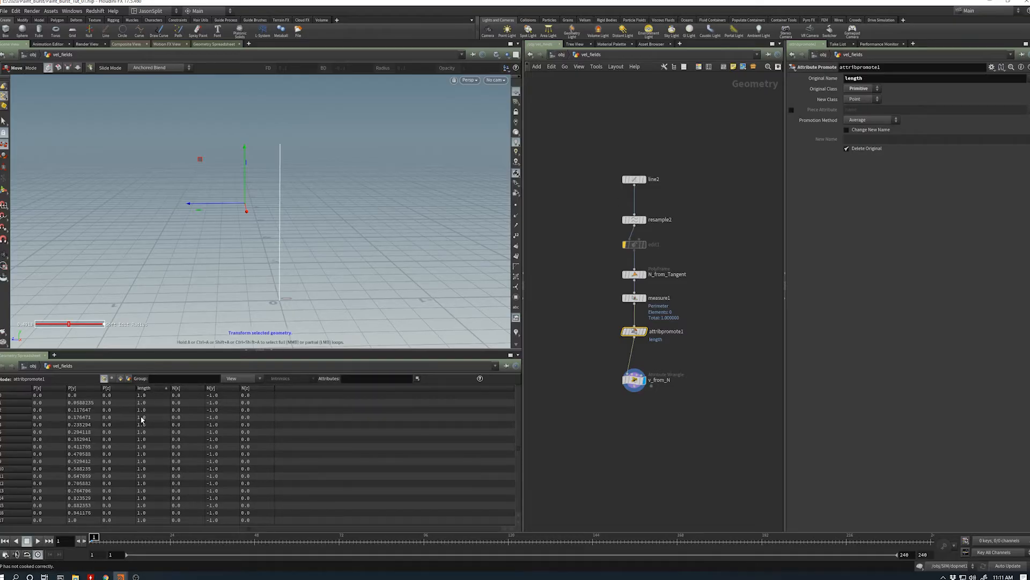
pyautogui.moveTo(171, 352); pyautogui.dragTo(170, 338)
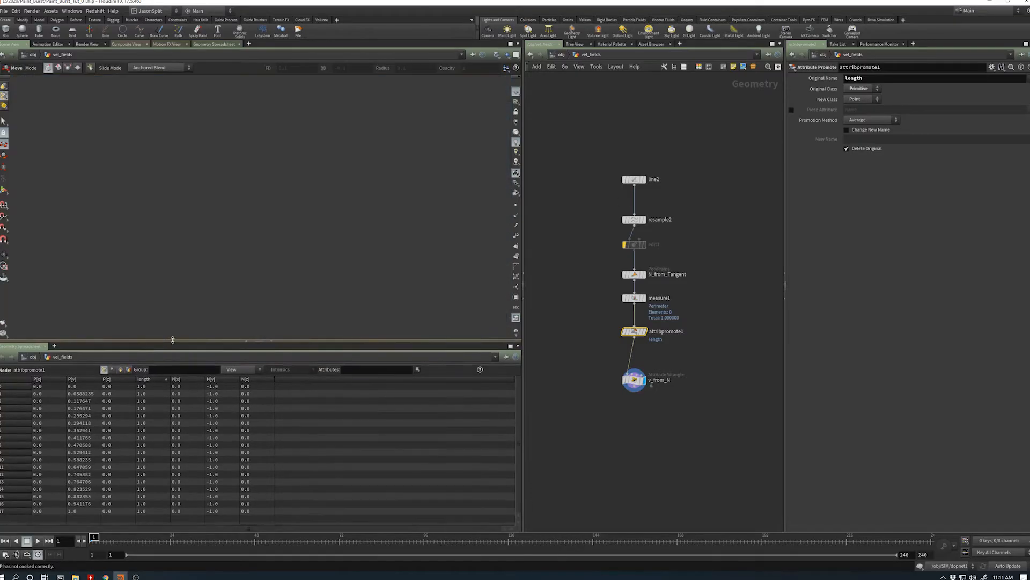
pyautogui.moveTo(712, 361); pyautogui.dragTo(699, 366, button='middle')
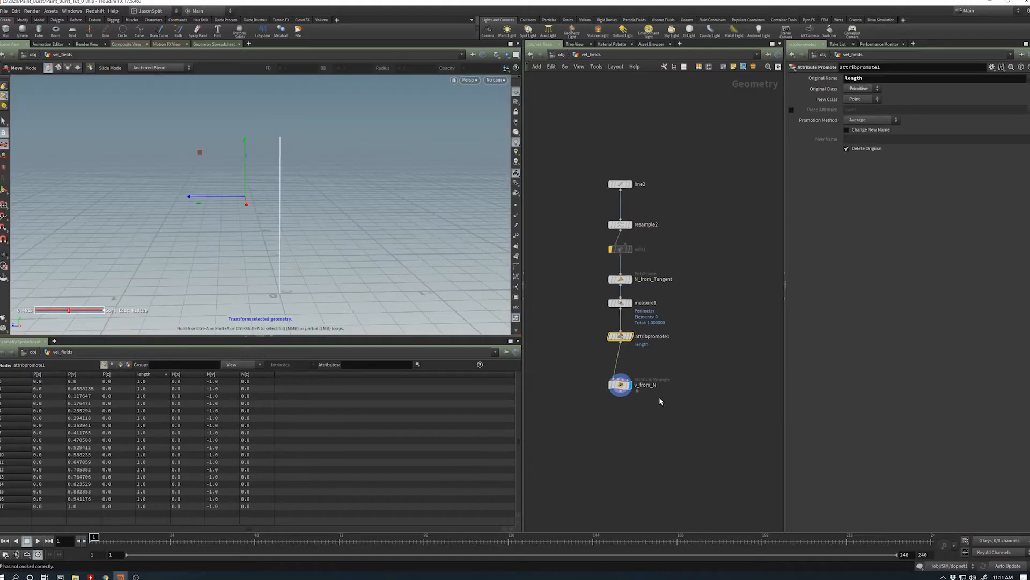
pyautogui.click(624, 409)
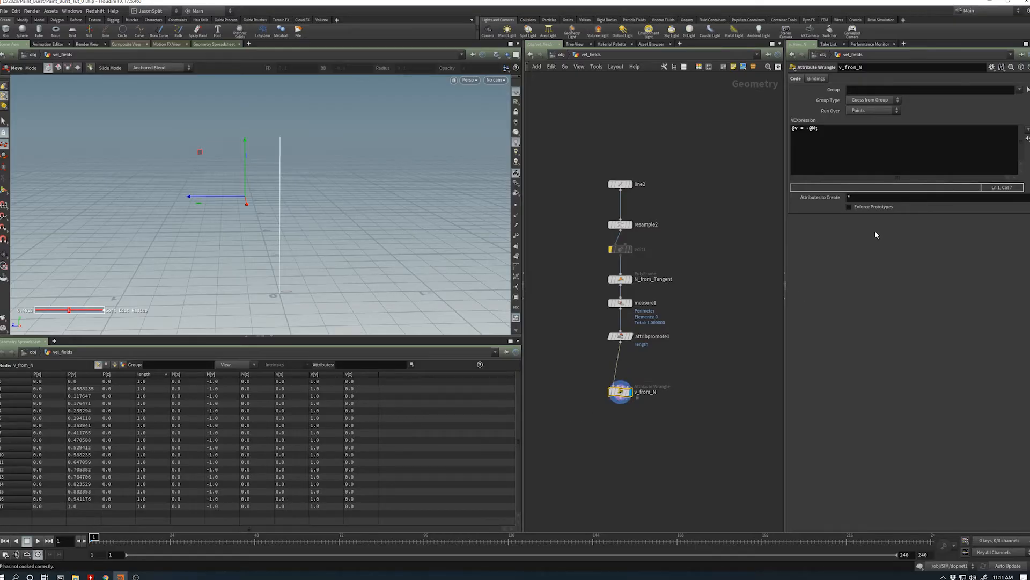
pyautogui.click(817, 130)
pyautogui.write('*')
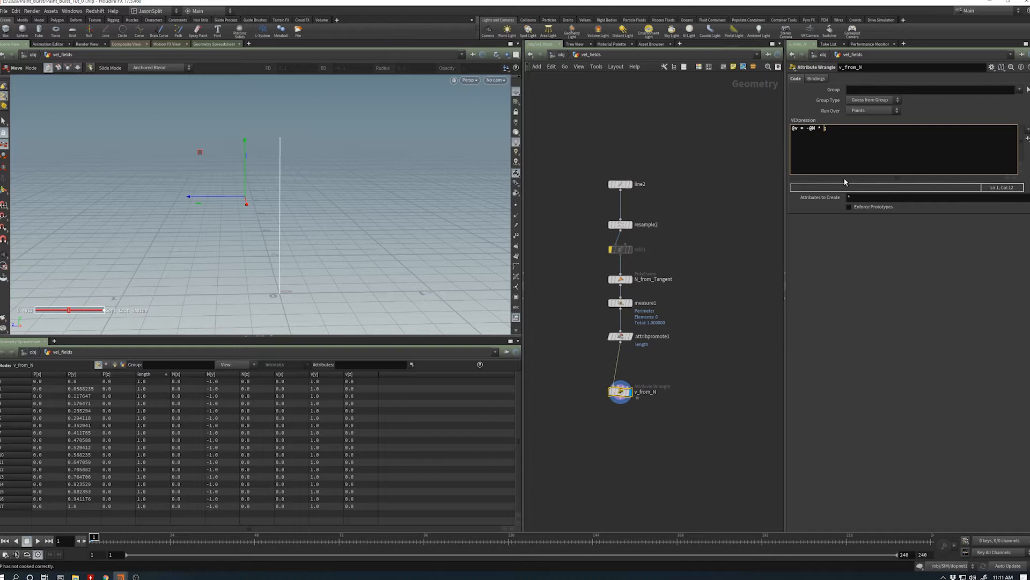
pyautogui.write(' @length')
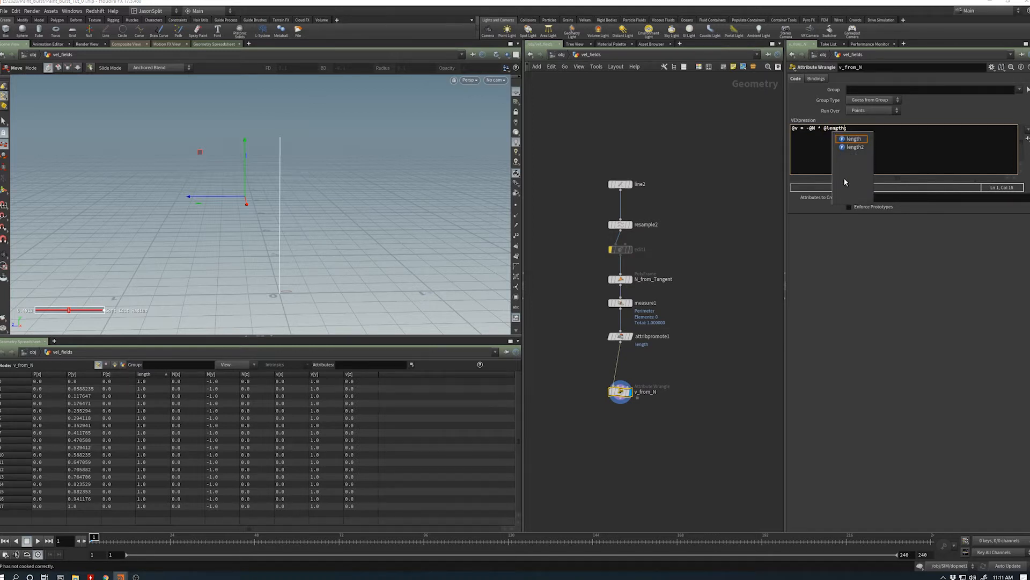
pyautogui.click(852, 281)
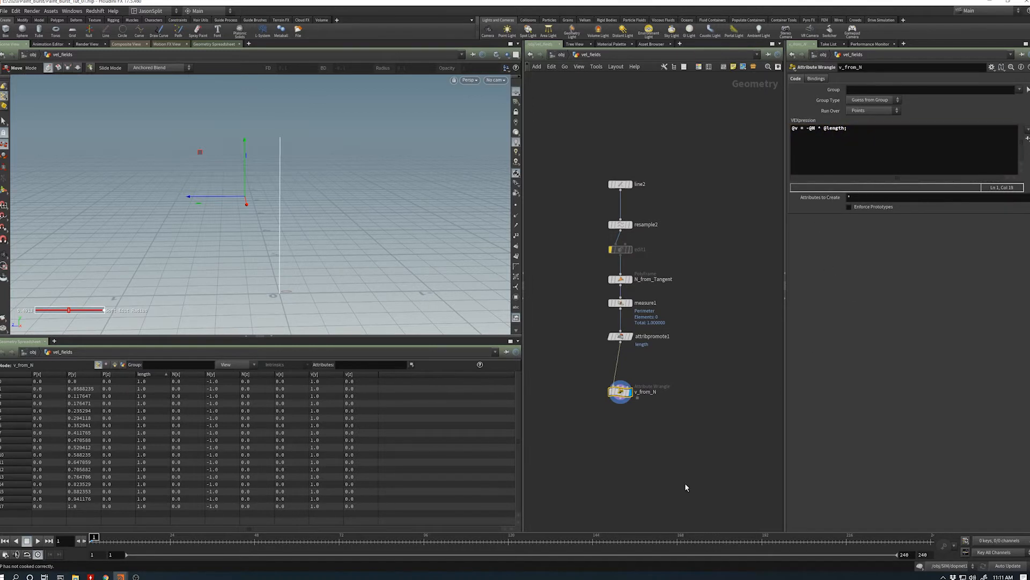
pyautogui.moveTo(829, 131); pyautogui.dragTo(820, 131)
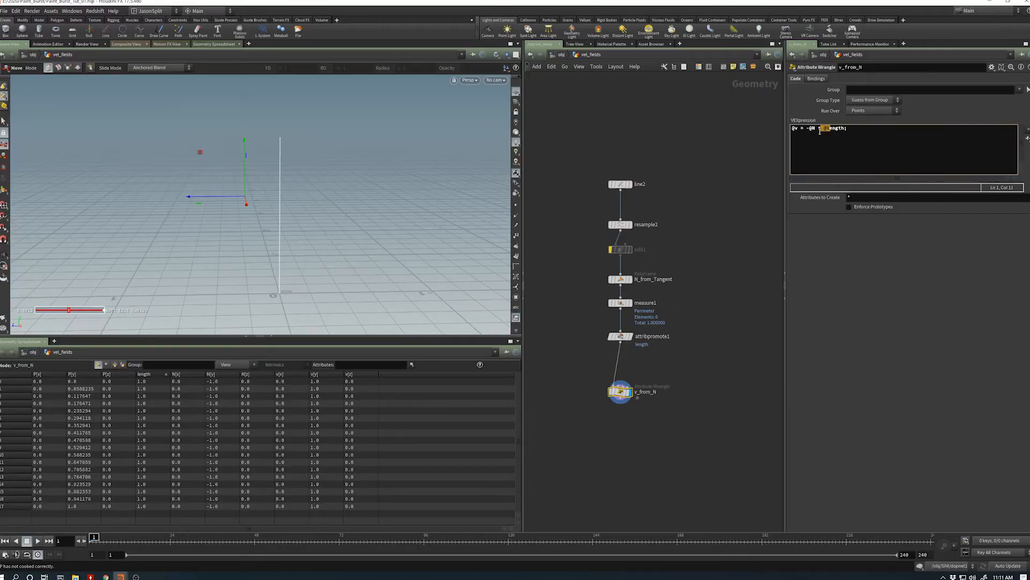
pyautogui.click(828, 130)
pyautogui.press('BackSpace')
pyautogui.write('@')
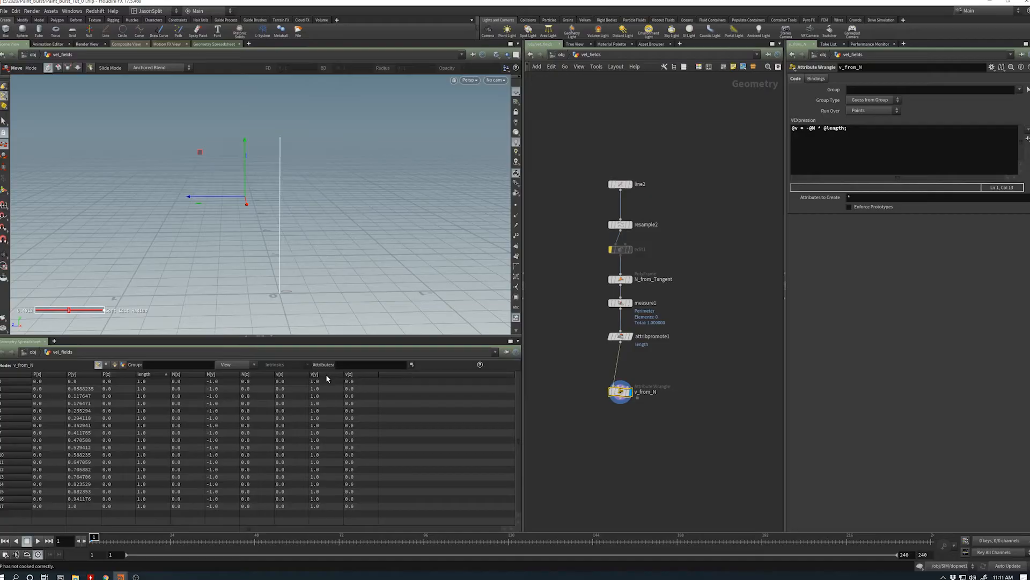
# - Pin the geometry spreadsheet to v_from_N, sort it by Y velocity, and enlarge the spreadsheet area
pyautogui.click(628, 184)
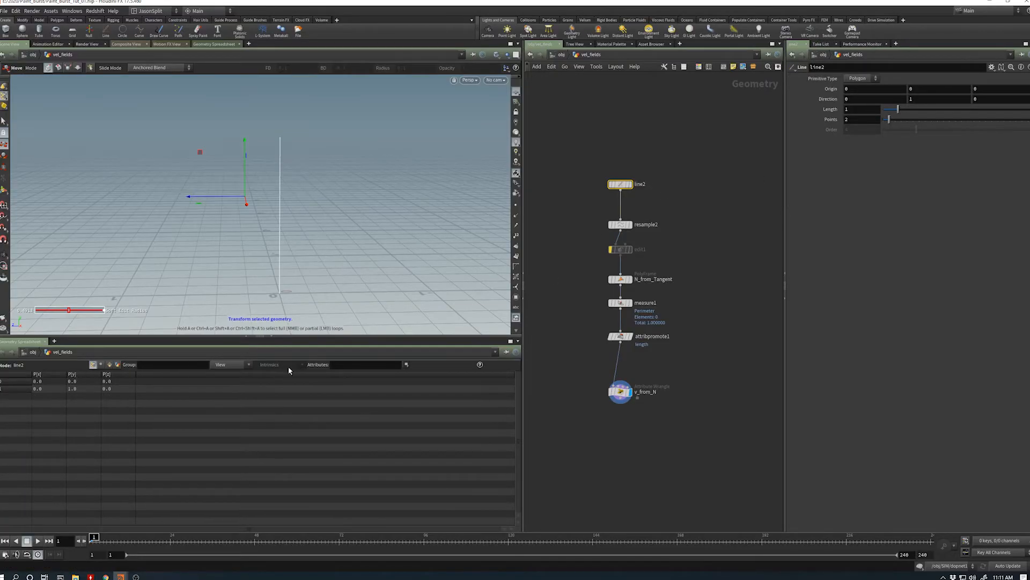
pyautogui.click(622, 392)
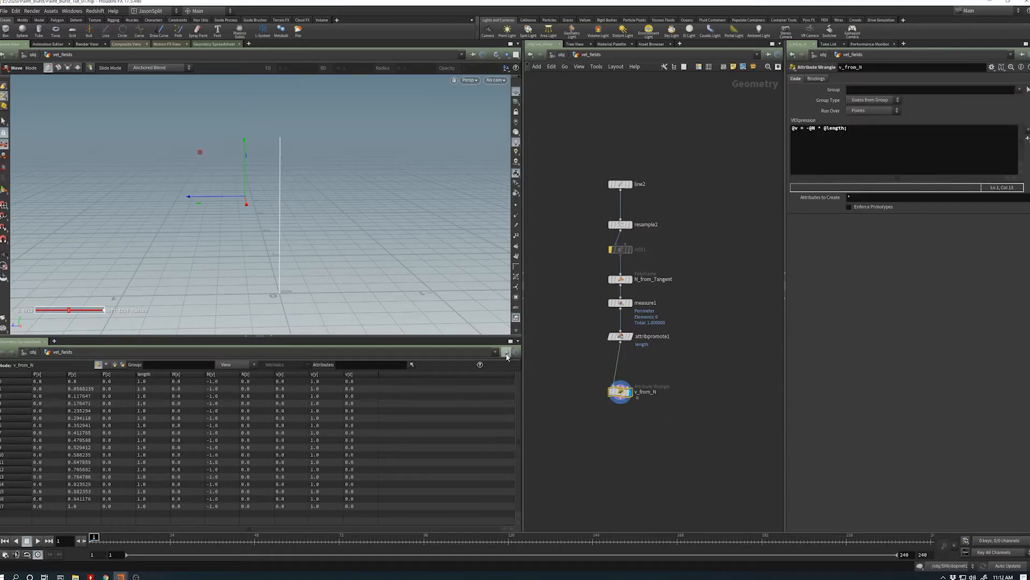
pyautogui.click(325, 375)
pyautogui.moveTo(330, 338); pyautogui.dragTo(330, 290)
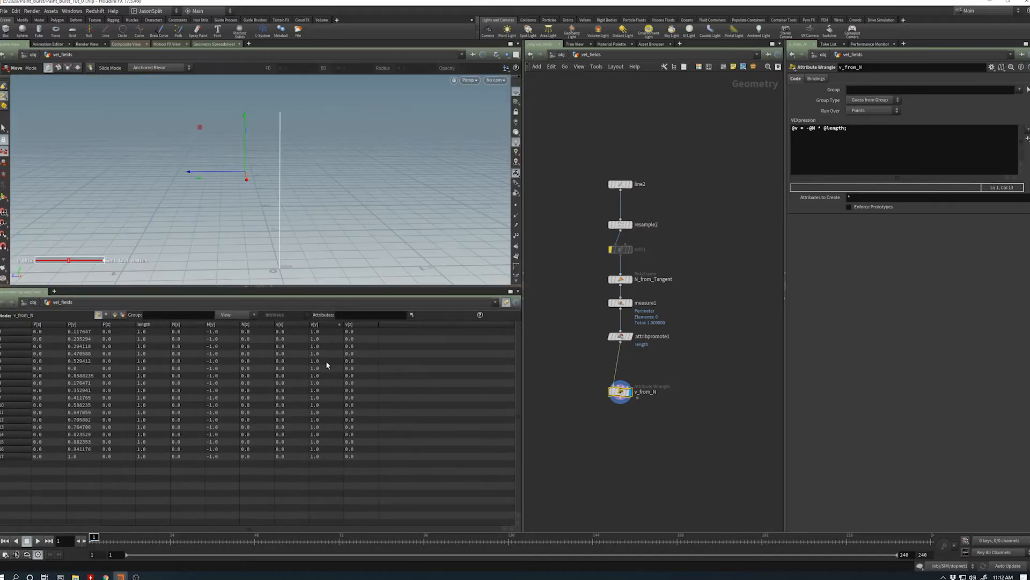
# - Enable edit1 temporarily to examine the length and velocity values on the bent curve, and bypass it again
pyautogui.click(611, 249)
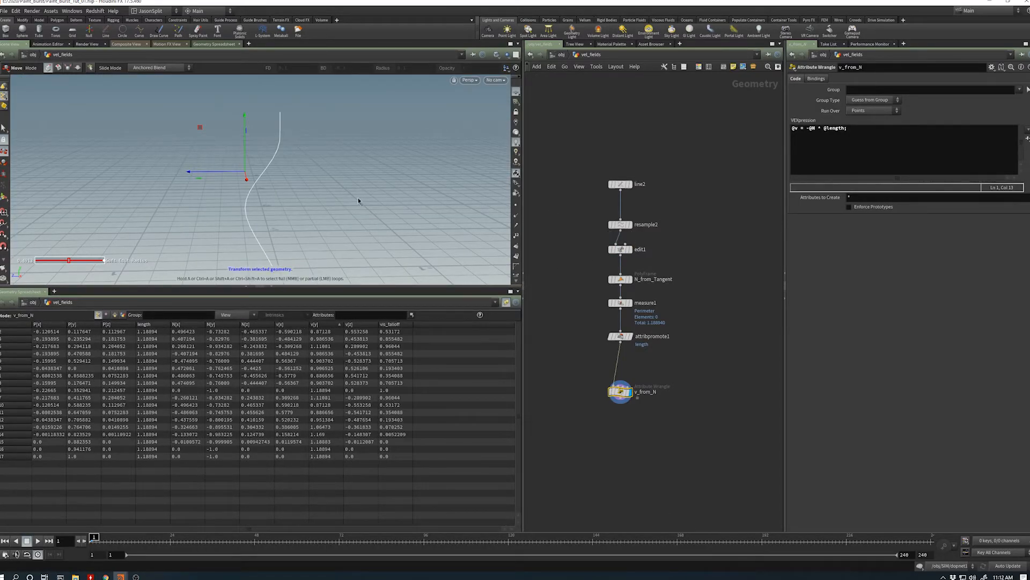
pyautogui.moveTo(274, 232)
pyautogui.keyDown('alt'); pyautogui.mouseDown()
pyautogui.moveTo(251, 216)
pyautogui.moveTo(271, 240)
pyautogui.mouseUp(); pyautogui.keyUp('alt')
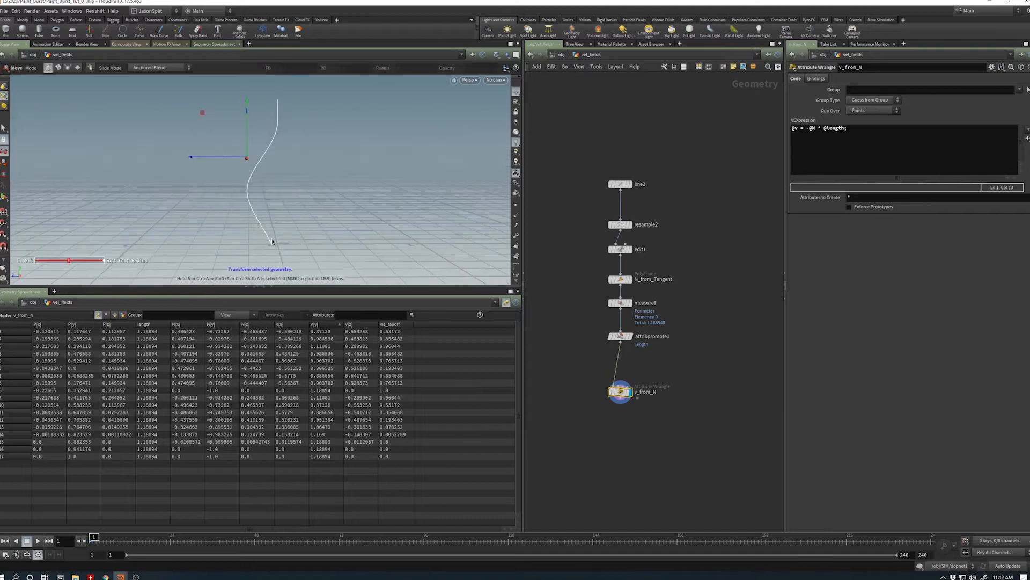
pyautogui.click(611, 249)
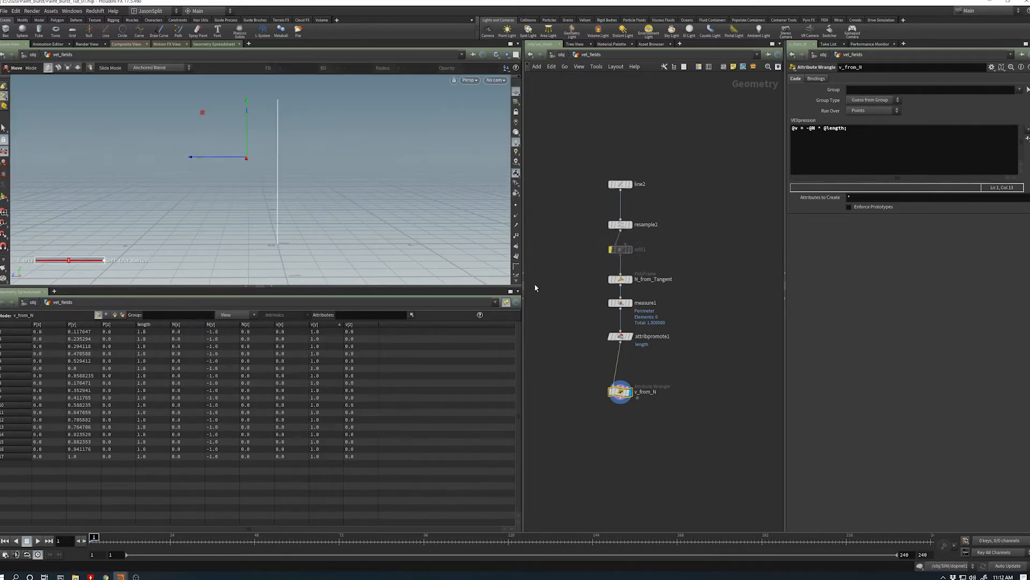
pyautogui.moveTo(320, 294); pyautogui.dragTo(320, 306)
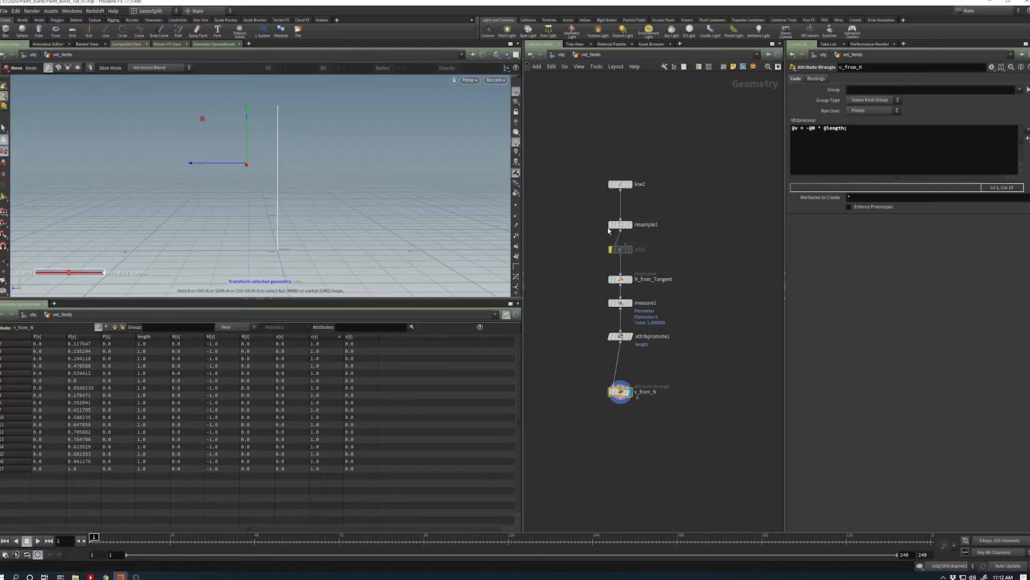
# - Test the velocity with line2's length raised to about 2.48, and restore the length to 1
pyautogui.moveTo(640, 177); pyautogui.dragTo(639, 179)
pyautogui.moveTo(890, 110); pyautogui.dragTo(921, 114)
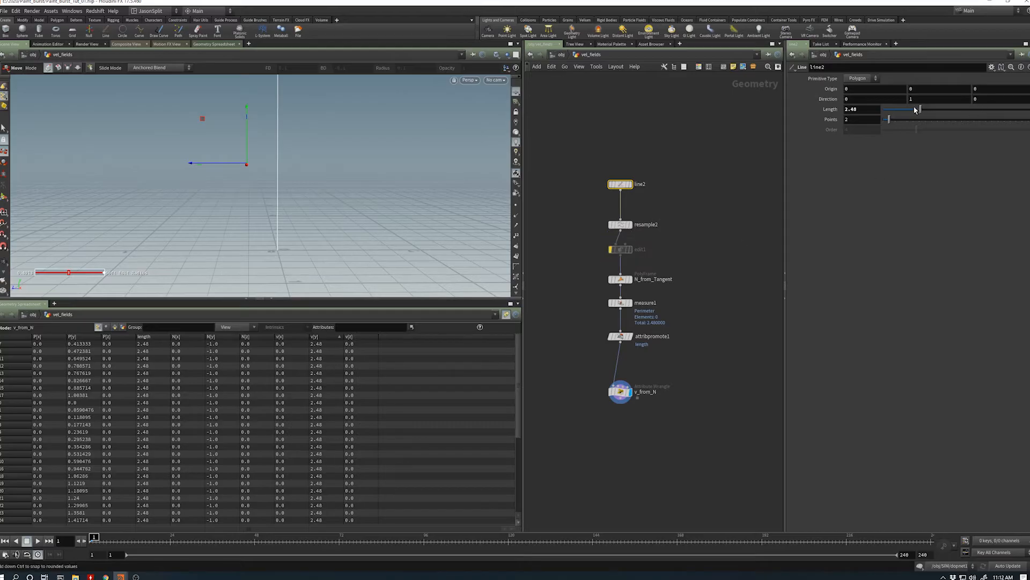
pyautogui.doubleClick(864, 111)
pyautogui.write('1')
pyautogui.press('Return')
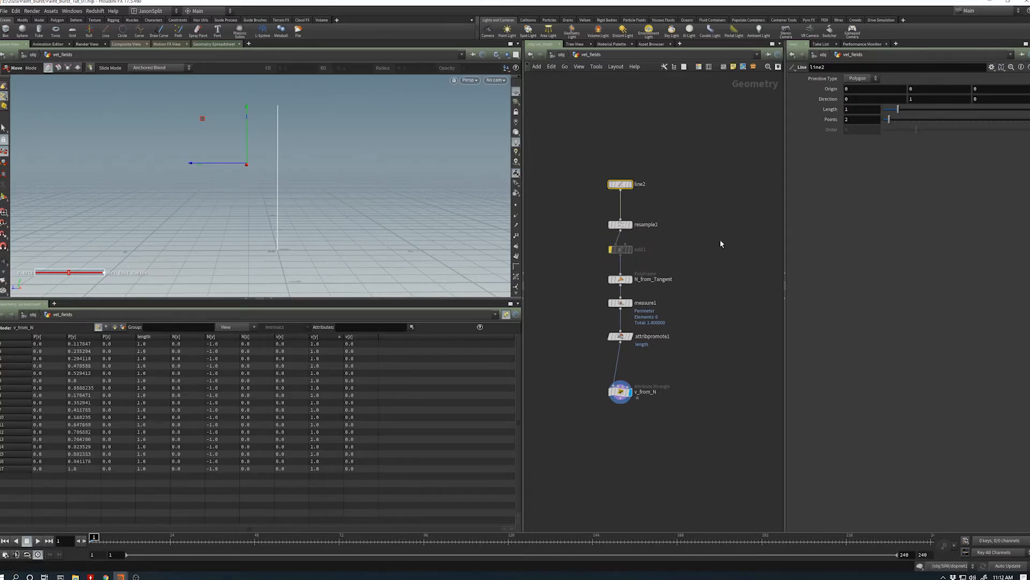
# - Duplicate line2 and resample2 as a second branch beside the original nodes
pyautogui.moveTo(711, 238); pyautogui.dragTo(679, 234, button='middle')
pyautogui.moveTo(678, 230); pyautogui.dragTo(583, 150)
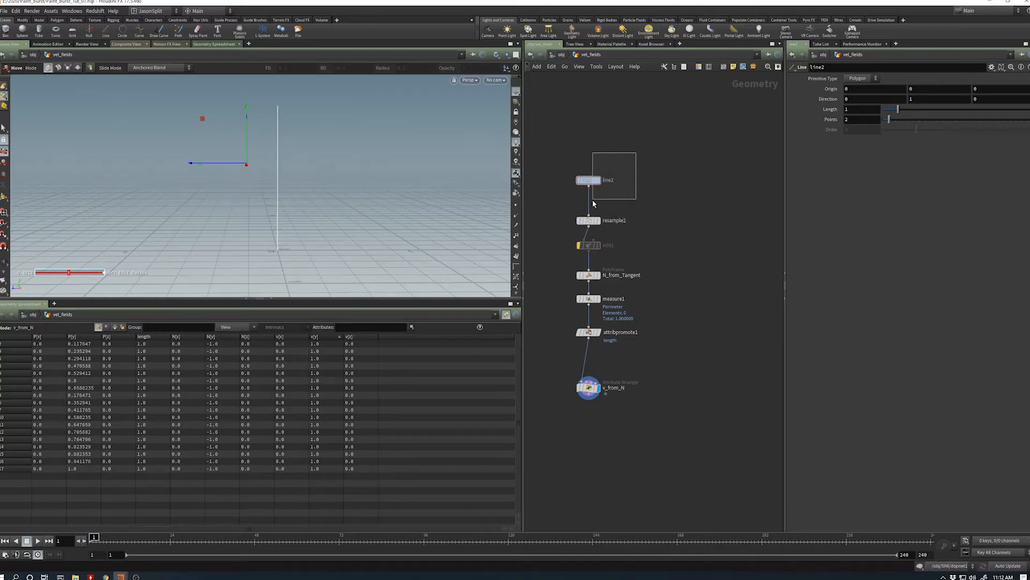
pyautogui.moveTo(592, 200); pyautogui.dragTo(689, 218)
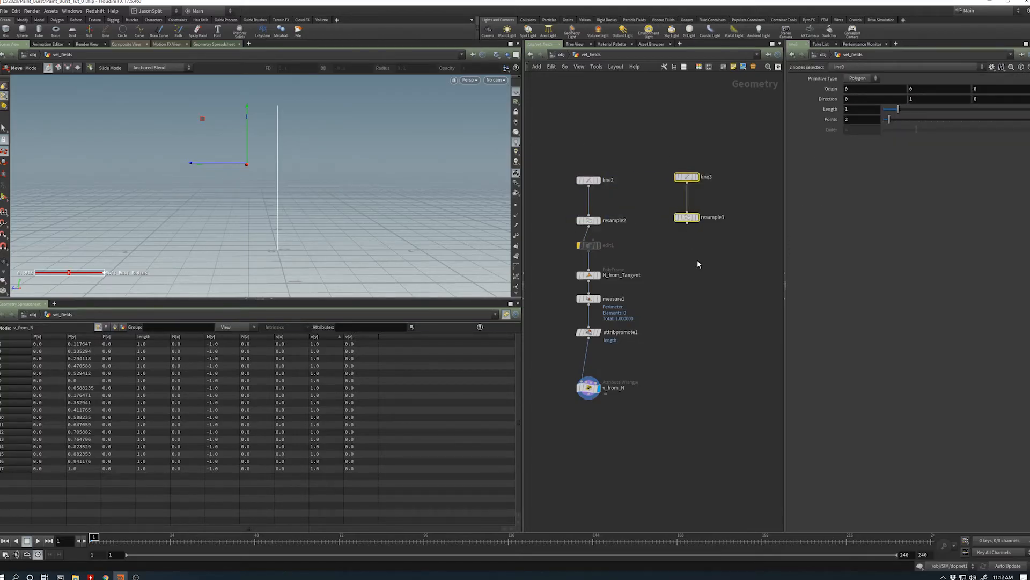
# - Set line3's length to about 2.51 and offset its origin to about 0.15 in Z
pyautogui.click(687, 177)
pyautogui.moveTo(900, 113); pyautogui.dragTo(921, 110)
pyautogui.moveTo(710, 194); pyautogui.dragTo(688, 168)
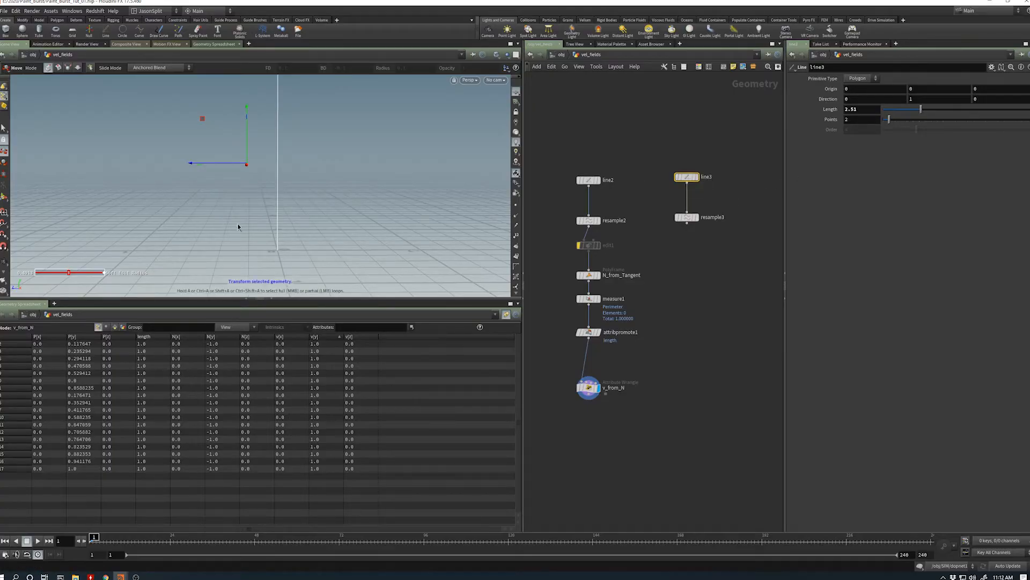
pyautogui.press('Return')
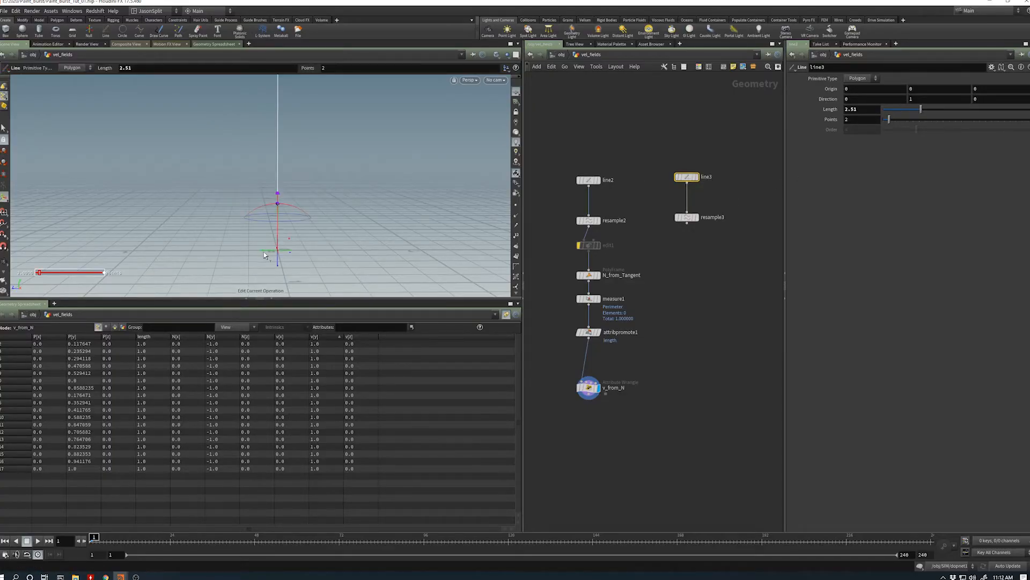
pyautogui.moveTo(263, 252); pyautogui.dragTo(242, 253)
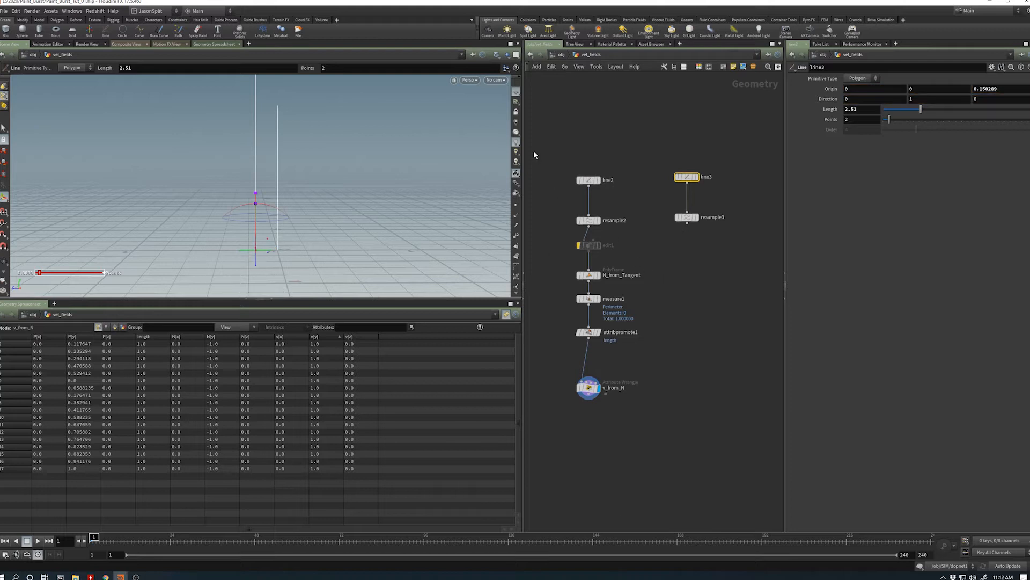
# - Move the line2 branch up and merge edit1 with resample3 through a Merge node feeding N_from_Tangent
pyautogui.moveTo(538, 153); pyautogui.dragTo(728, 247)
pyautogui.click(642, 249)
pyautogui.moveTo(560, 153); pyautogui.dragTo(593, 218)
pyautogui.click(594, 218)
pyautogui.keyDown('shift'); pyautogui.moveTo(652, 238); pyautogui.dragTo(714, 215); pyautogui.keyUp('shift')
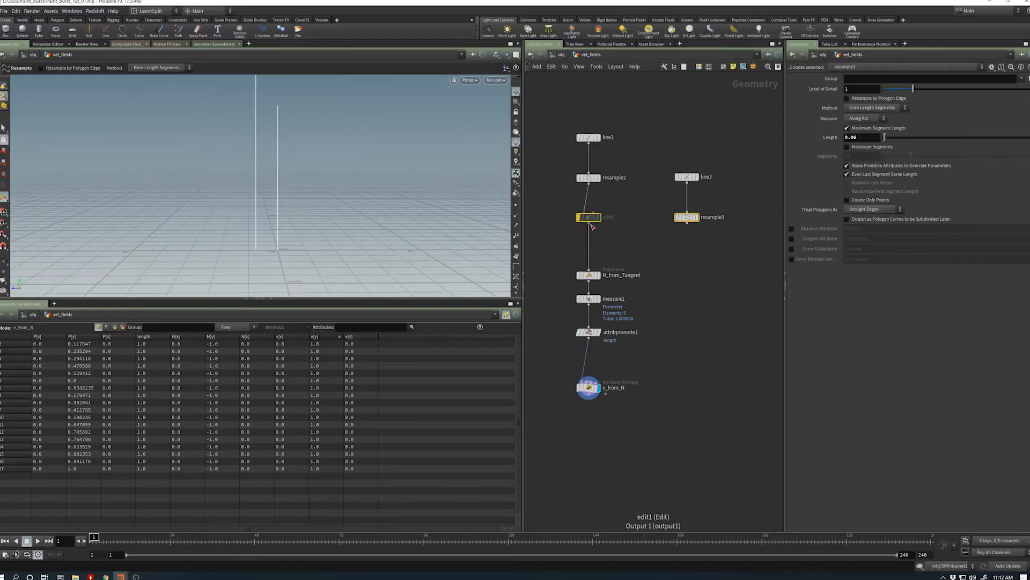
pyautogui.keyDown('alt'); pyautogui.moveTo(591, 224); pyautogui.dragTo(614, 237); pyautogui.keyUp('alt')
pyautogui.click(613, 244)
pyautogui.click(590, 269)
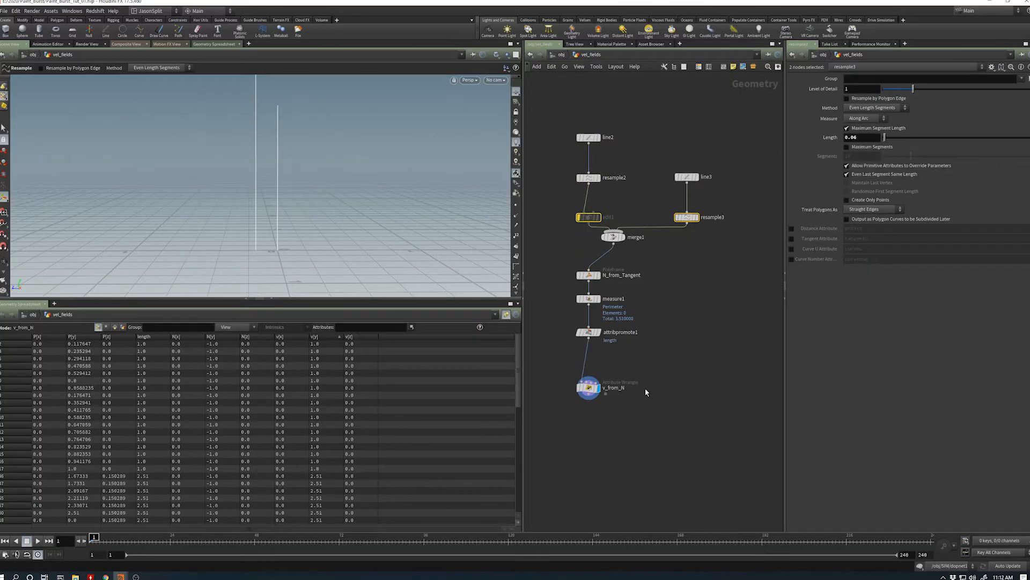
# - Compare the two merged lines' length and velocity values by reversing the Y velocity sort and checking the line2 and line3 parameters
pyautogui.moveTo(645, 387); pyautogui.dragTo(568, 412)
pyautogui.keyDown('alt'); pyautogui.moveTo(361, 265); pyautogui.dragTo(313, 230, button='right'); pyautogui.keyUp('alt')
pyautogui.keyDown('alt'); pyautogui.moveTo(314, 229); pyautogui.dragTo(307, 222); pyautogui.keyUp('alt')
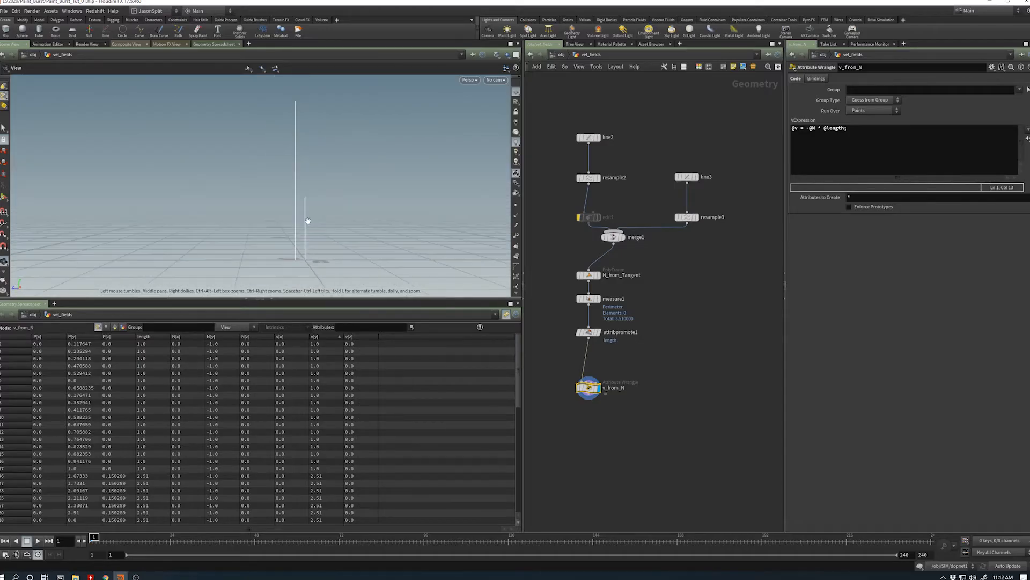
pyautogui.click(322, 338)
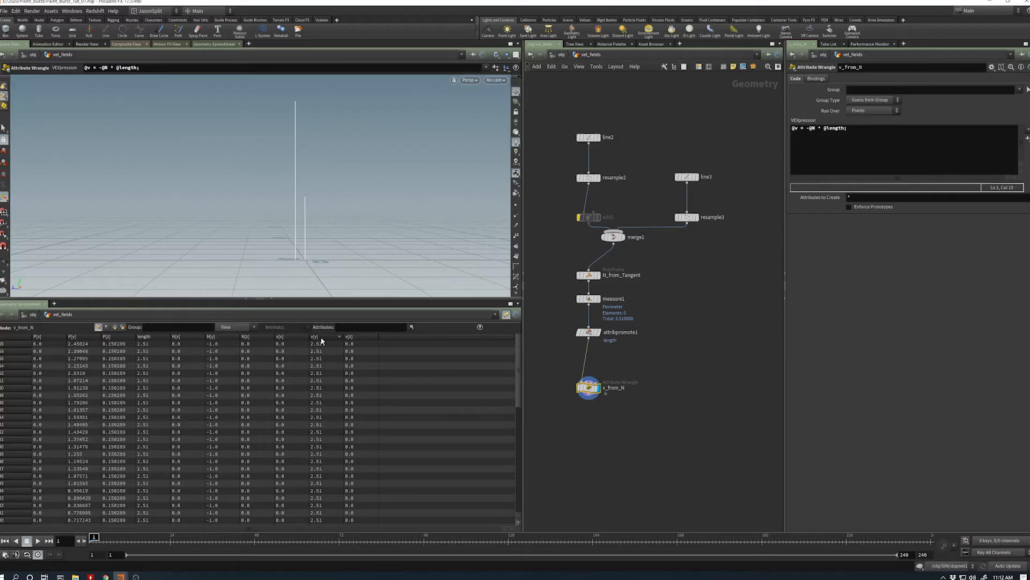
pyautogui.click(588, 137)
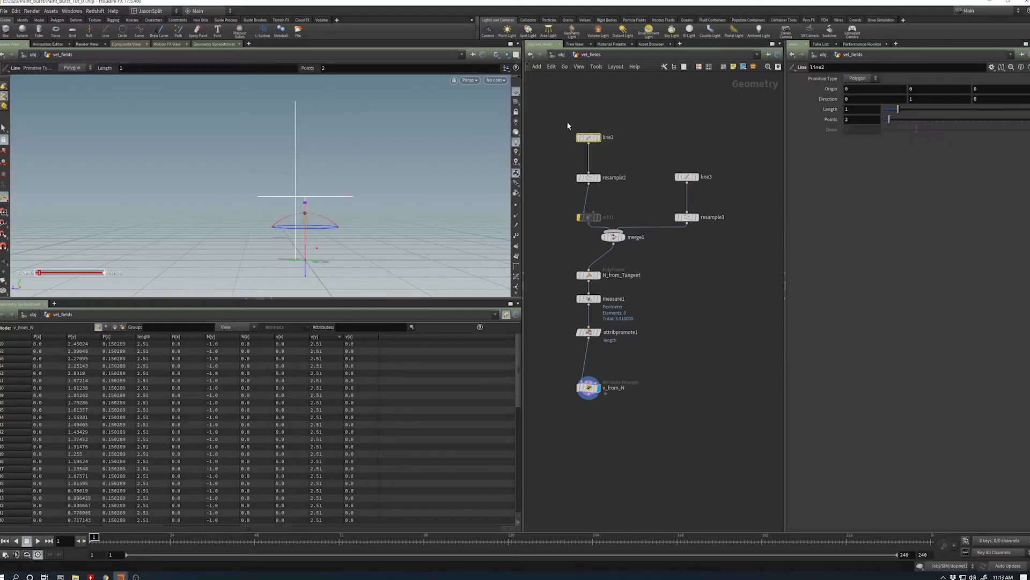
pyautogui.click(687, 177)
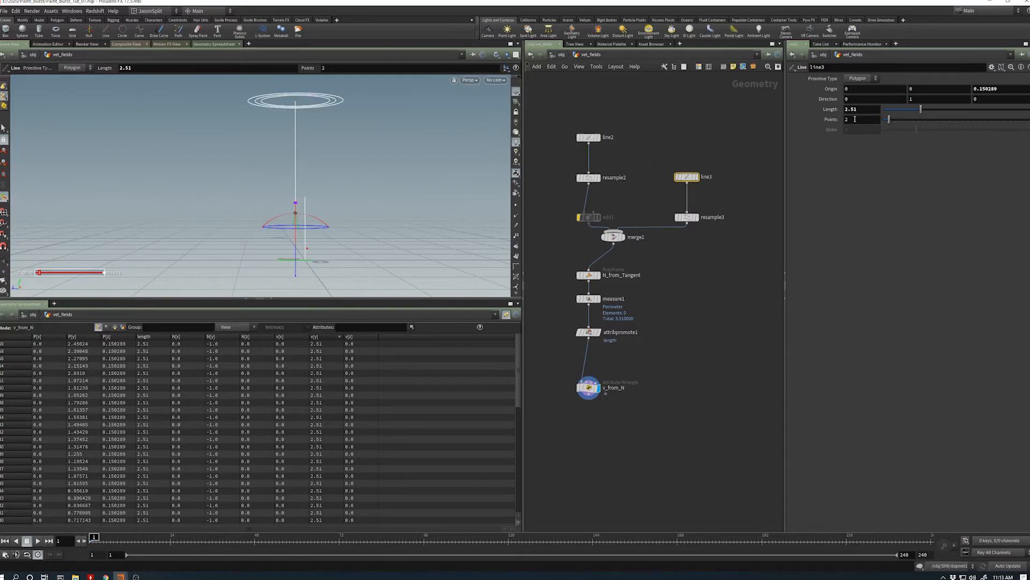
pyautogui.click(644, 342)
pyautogui.keyDown('alt'); pyautogui.moveTo(350, 217); pyautogui.dragTo(355, 229, button='middle'); pyautogui.keyUp('alt')
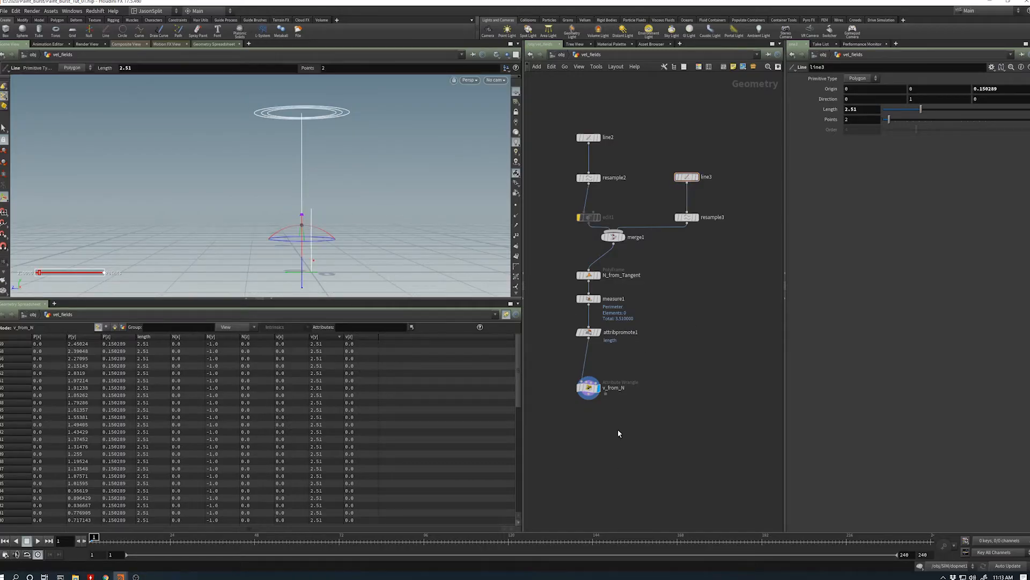
# - Re-enable the bypassed edit1 node in the line2 branch and nudge it closer to resample2
pyautogui.moveTo(619, 433); pyautogui.dragTo(660, 418, button='middle')
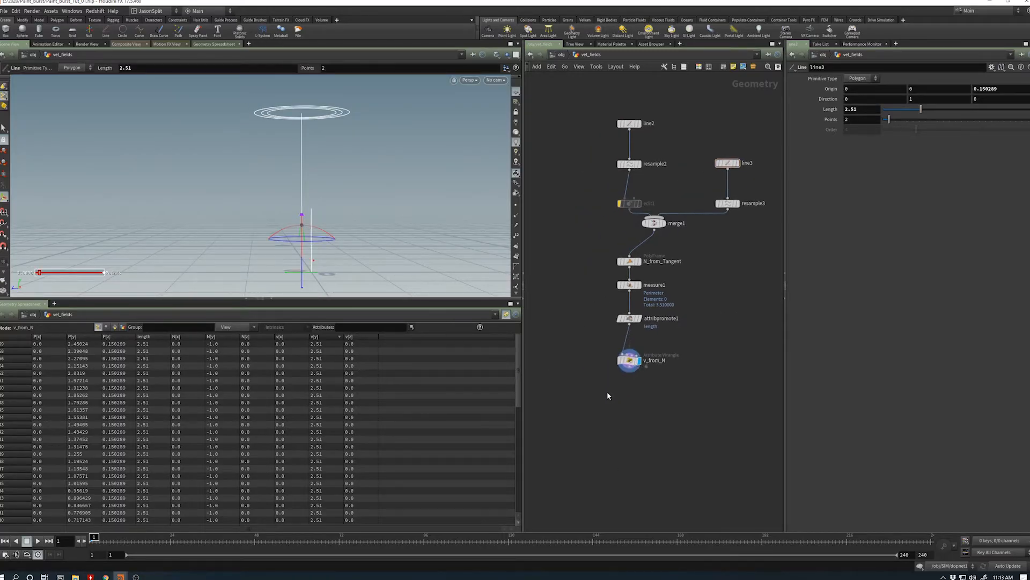
pyautogui.click(629, 360)
pyautogui.moveTo(632, 204); pyautogui.dragTo(630, 198)
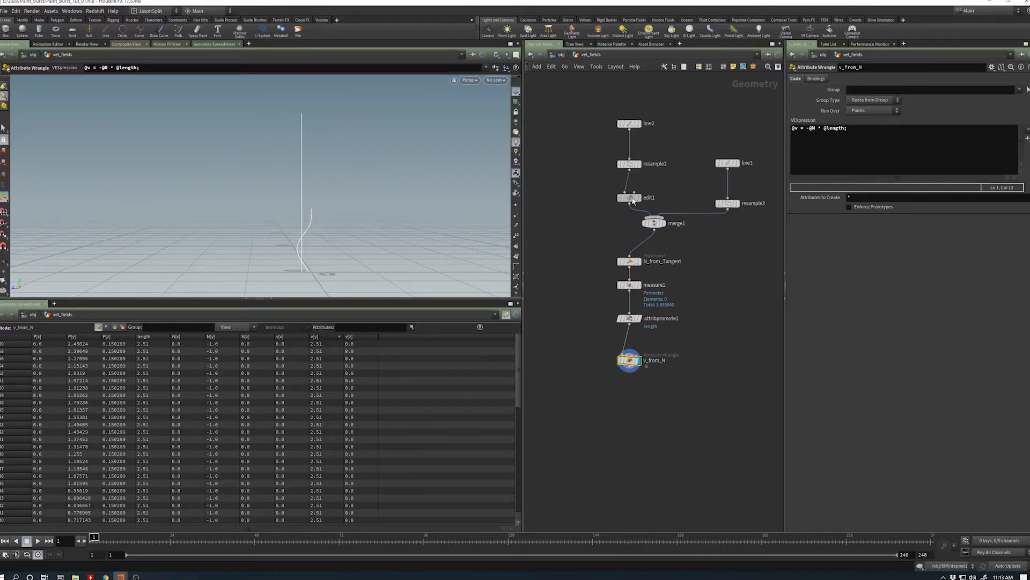
pyautogui.click(631, 198)
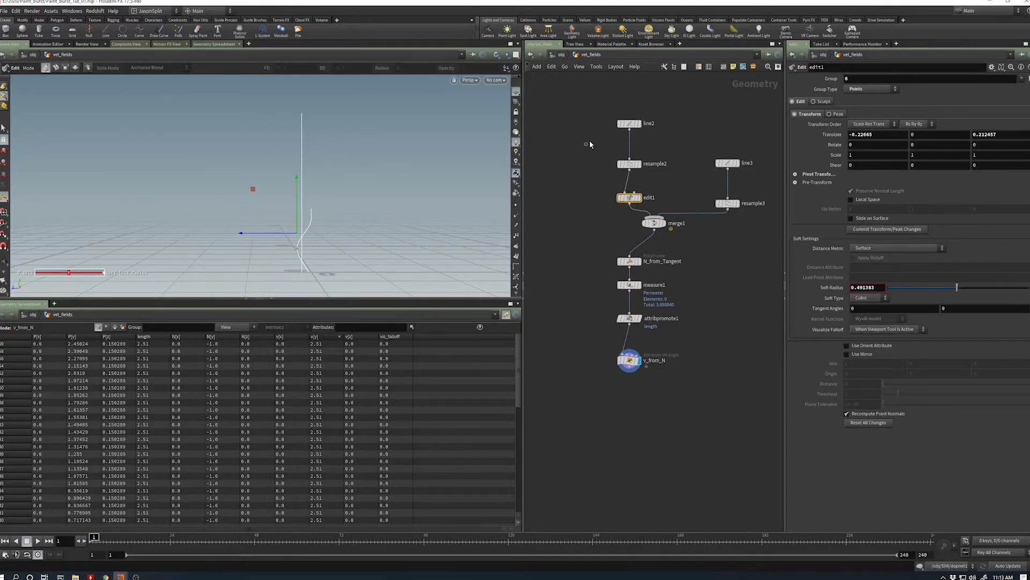
# - Adjust edit1's point translation to about -0.01 in X and 0.119 in Z, and reselect v_from_N, tightening its placement
pyautogui.click(629, 123)
pyautogui.moveTo(299, 274); pyautogui.dragTo(375, 260)
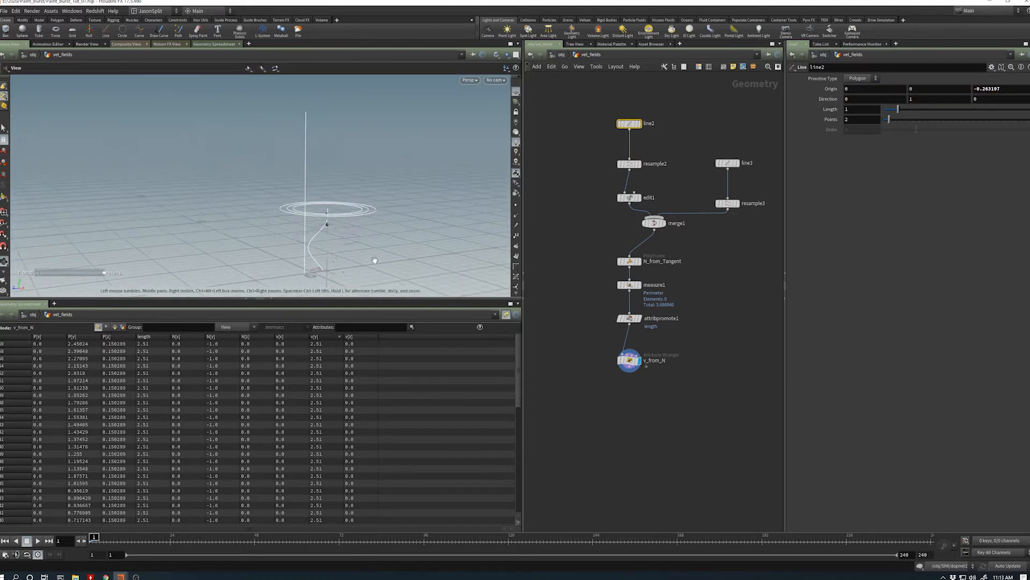
pyautogui.click(630, 198)
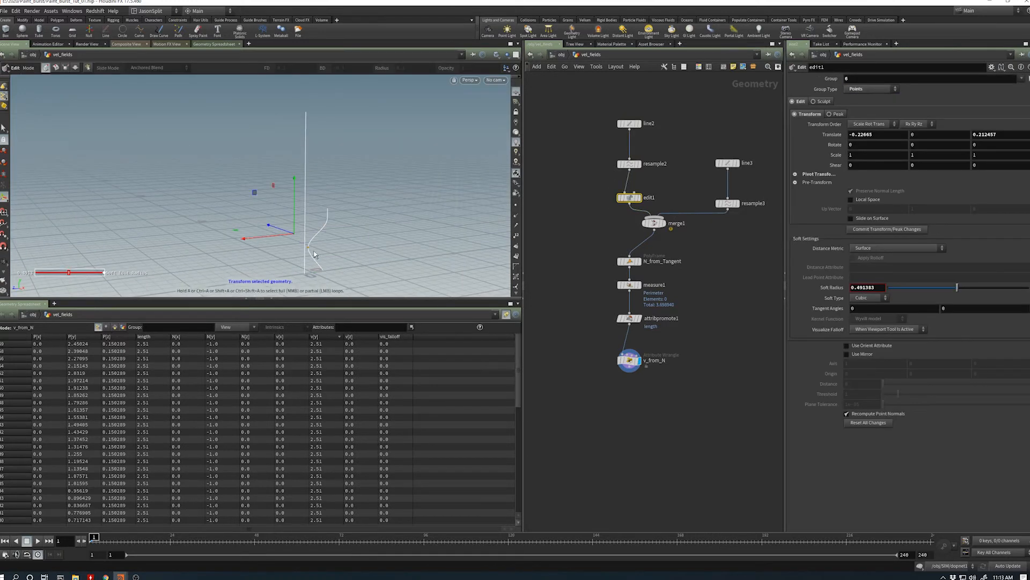
pyautogui.moveTo(270, 229)
pyautogui.mouseDown()
pyautogui.moveTo(276, 247)
pyautogui.moveTo(282, 241)
pyautogui.mouseUp()
pyautogui.keyDown('alt'); pyautogui.moveTo(288, 236); pyautogui.dragTo(318, 269); pyautogui.keyUp('alt')
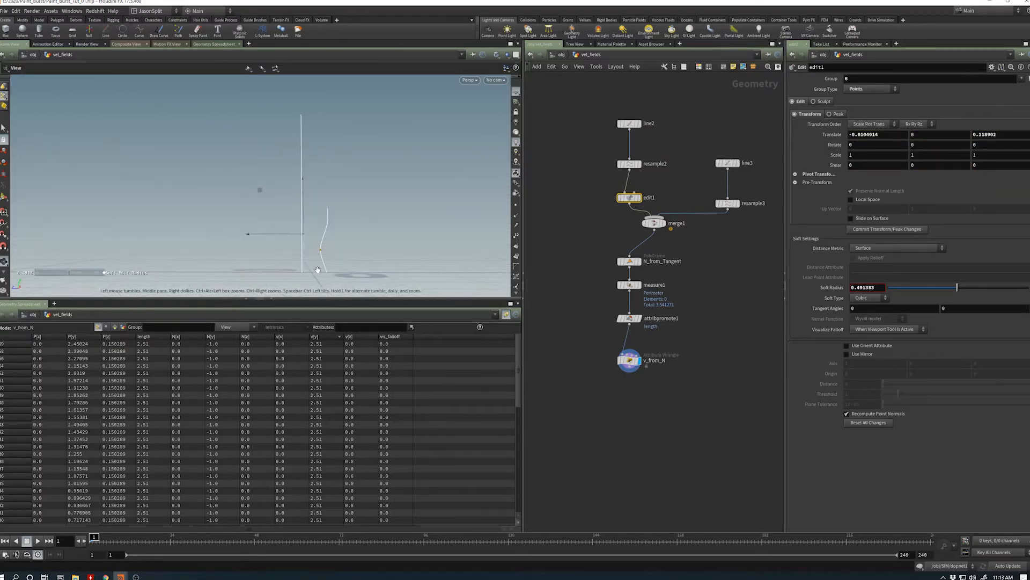
pyautogui.click(629, 360)
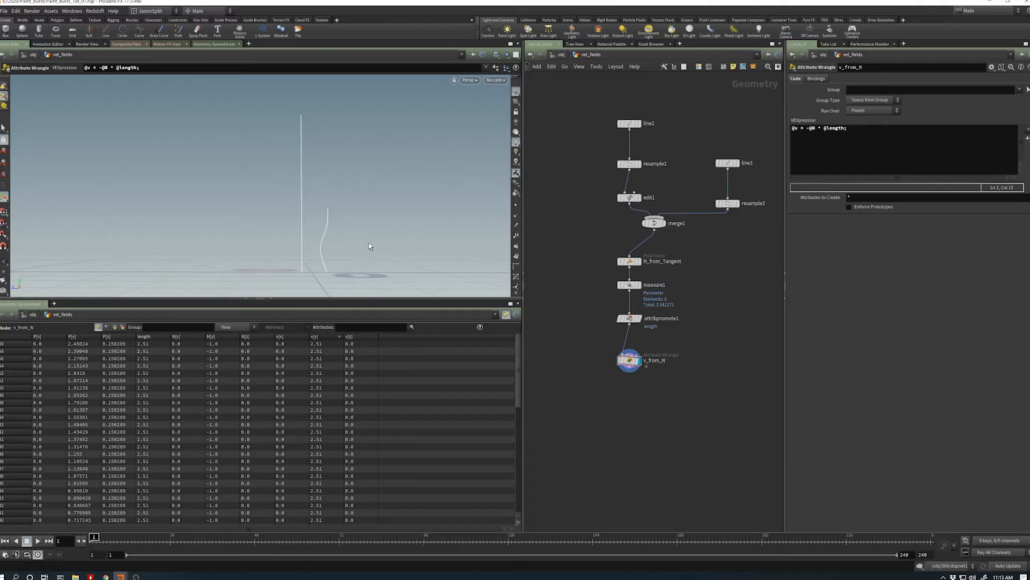
pyautogui.moveTo(630, 360); pyautogui.dragTo(630, 355)
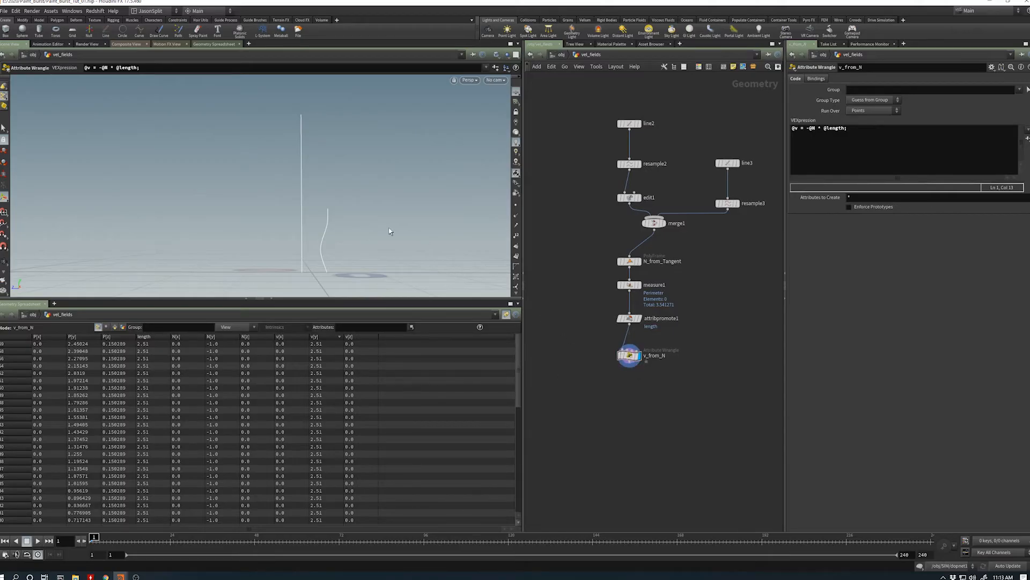
# - Enlarge the 3D viewport over the spreadsheet, save the scene, and move v_from_N slightly closer to attribpromote1
pyautogui.keyDown('alt'); pyautogui.moveTo(342, 251); pyautogui.dragTo(330, 247); pyautogui.keyUp('alt')
pyautogui.scroll(-3, 330, 248)
pyautogui.moveTo(311, 298); pyautogui.dragTo(333, 350)
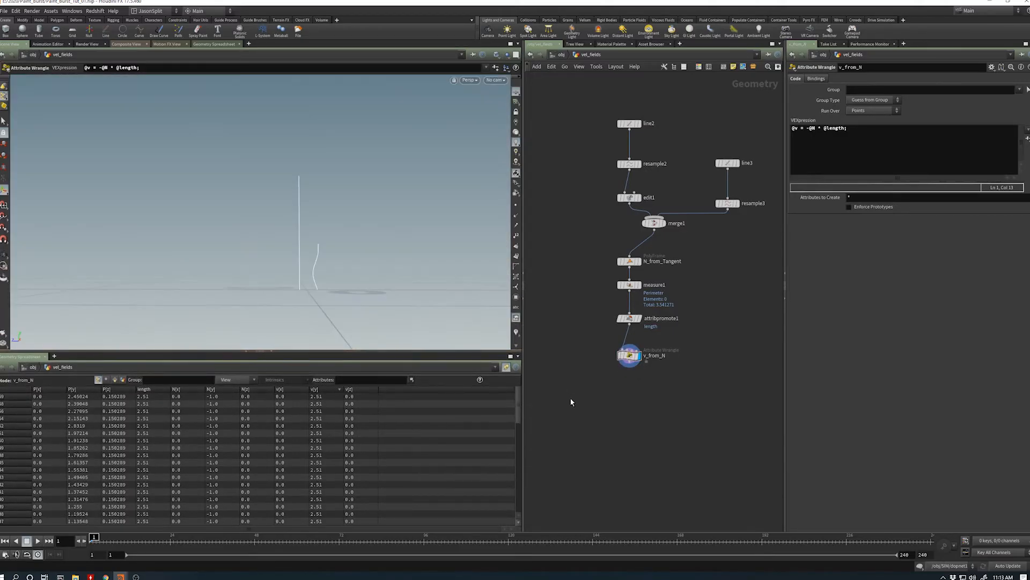
pyautogui.hotkey('ctrl', 's')
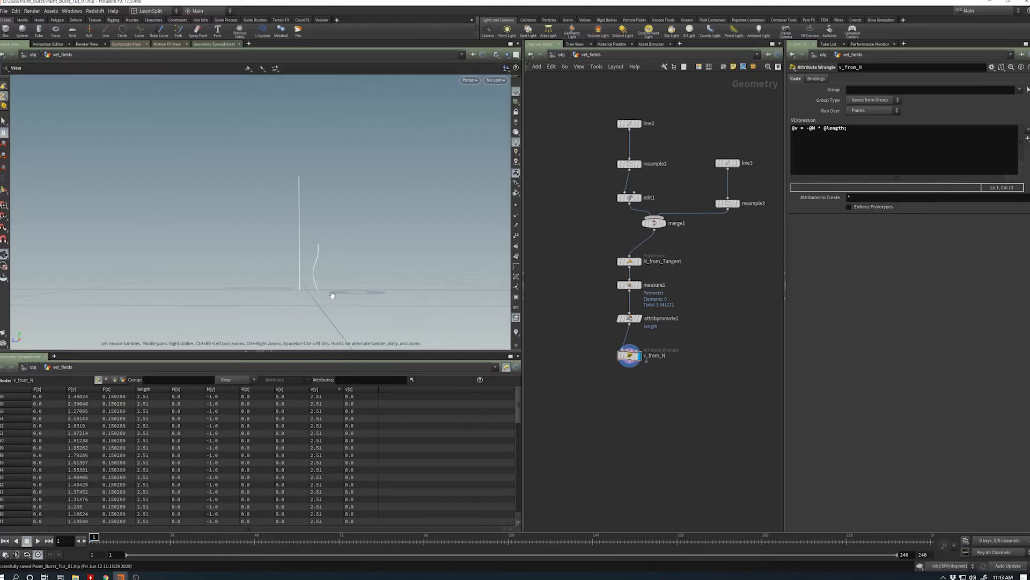
pyautogui.moveTo(333, 294)
pyautogui.keyDown('alt'); pyautogui.mouseDown()
pyautogui.moveTo(311, 272)
pyautogui.moveTo(301, 280)
pyautogui.moveTo(340, 298)
pyautogui.mouseUp(); pyautogui.keyUp('alt')
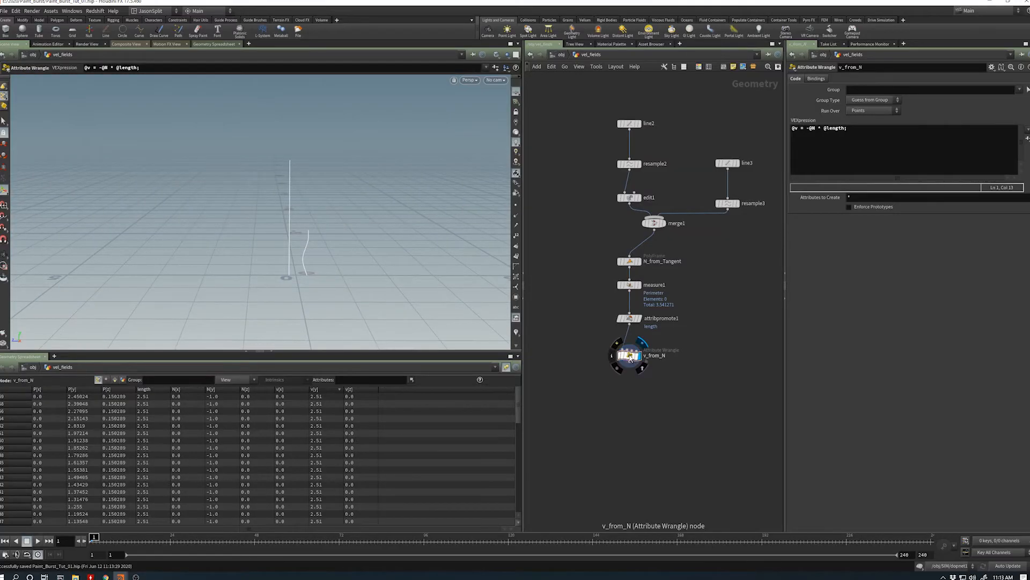
pyautogui.moveTo(629, 356); pyautogui.dragTo(629, 350)
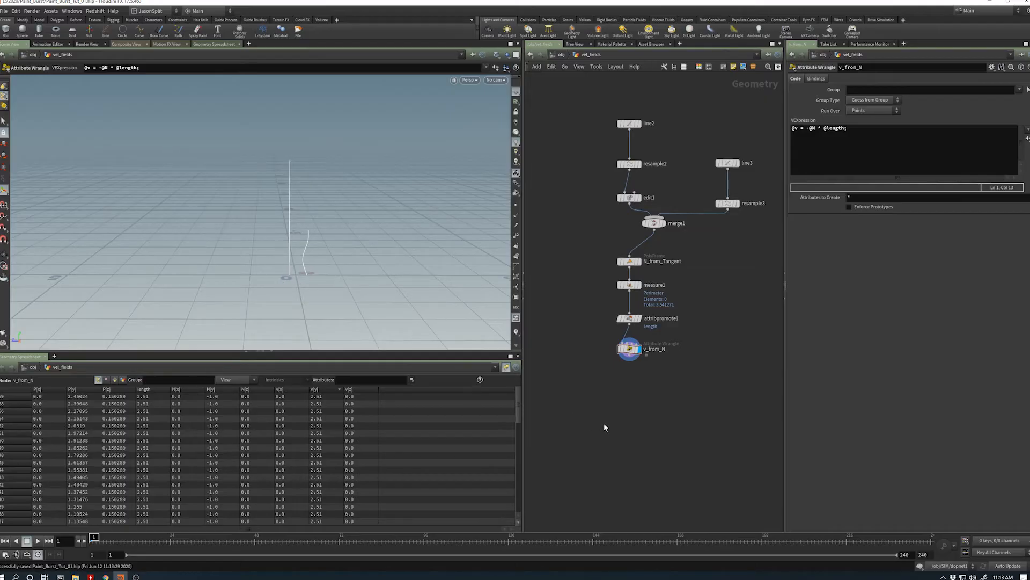
# - Add a VDB from Particles node below v_from_N
pyautogui.scroll(-1, 611, 413)
pyautogui.press('Tab')
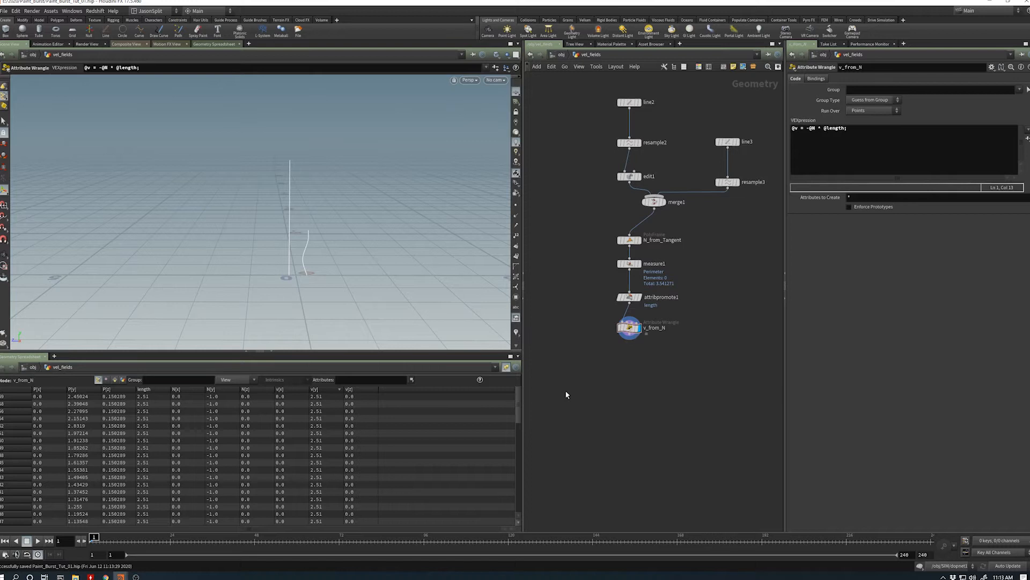
pyautogui.press('Tab')
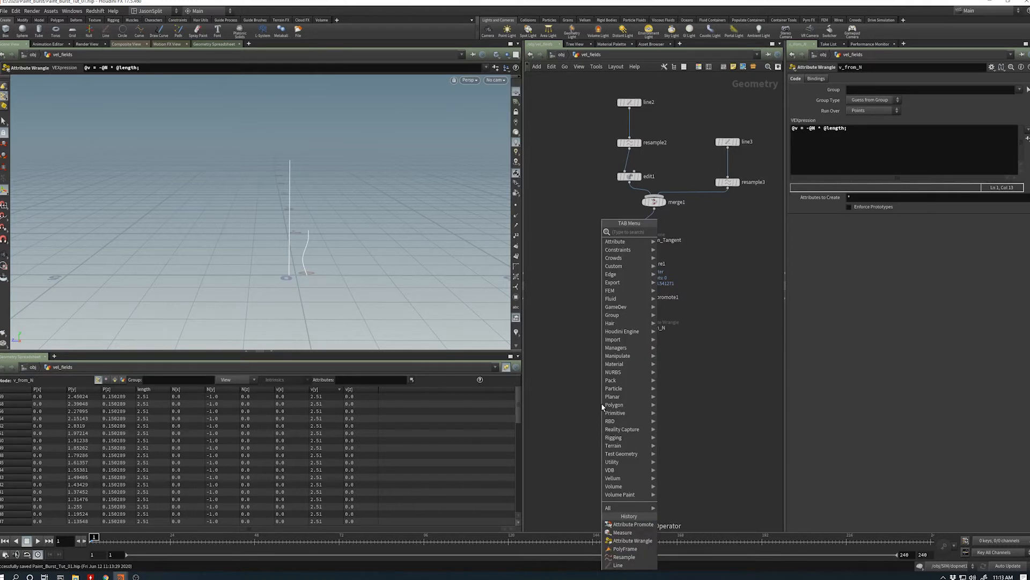
pyautogui.write('v')
pyautogui.press('BackSpace')
pyautogui.write('vdb')
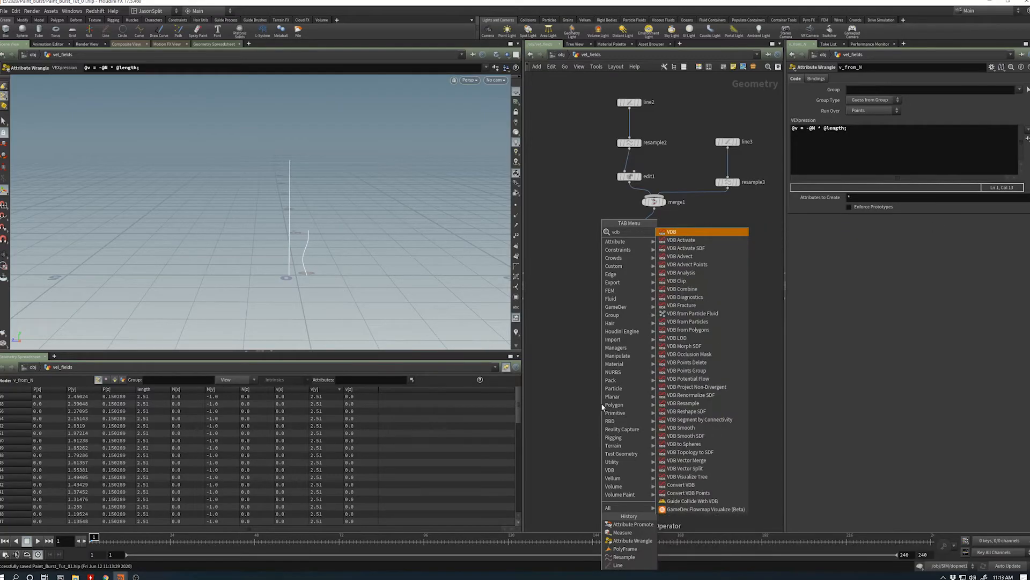
pyautogui.press('Down')
pyautogui.press('Down')
pyautogui.press('Down')
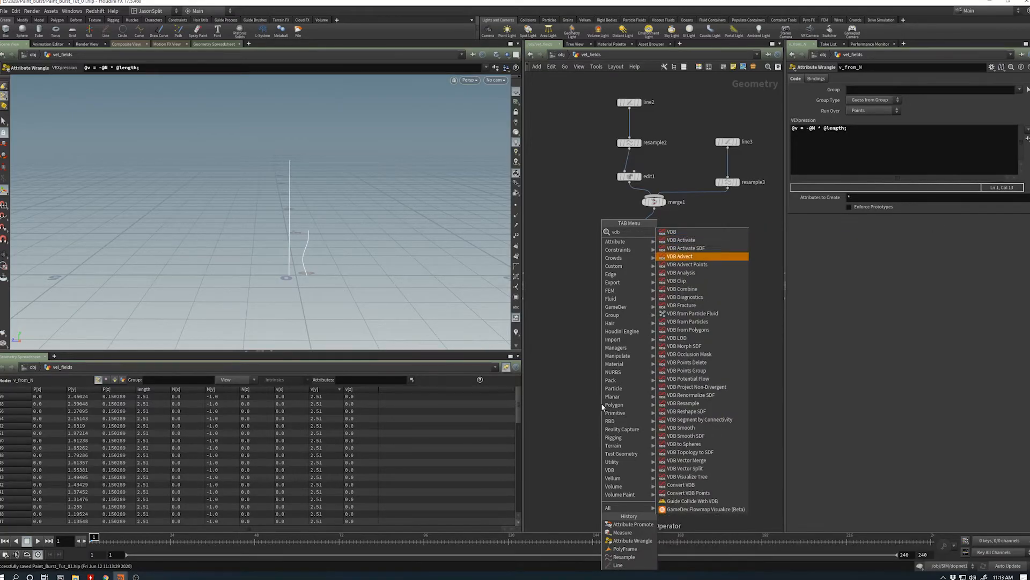
pyautogui.write('pr')
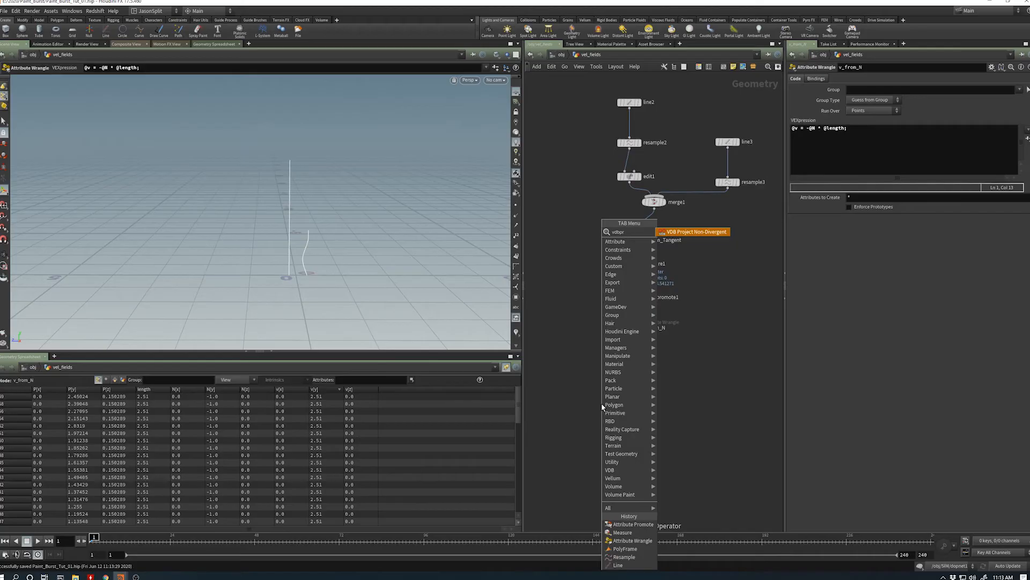
pyautogui.press('BackSpace')
pyautogui.write('a')
pyautogui.press('Down')
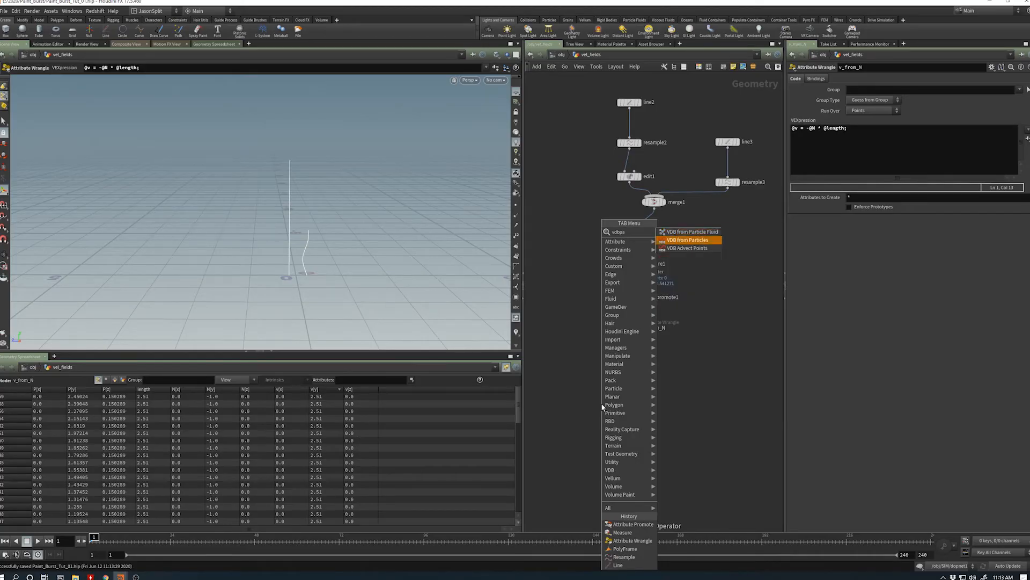
pyautogui.press('Return')
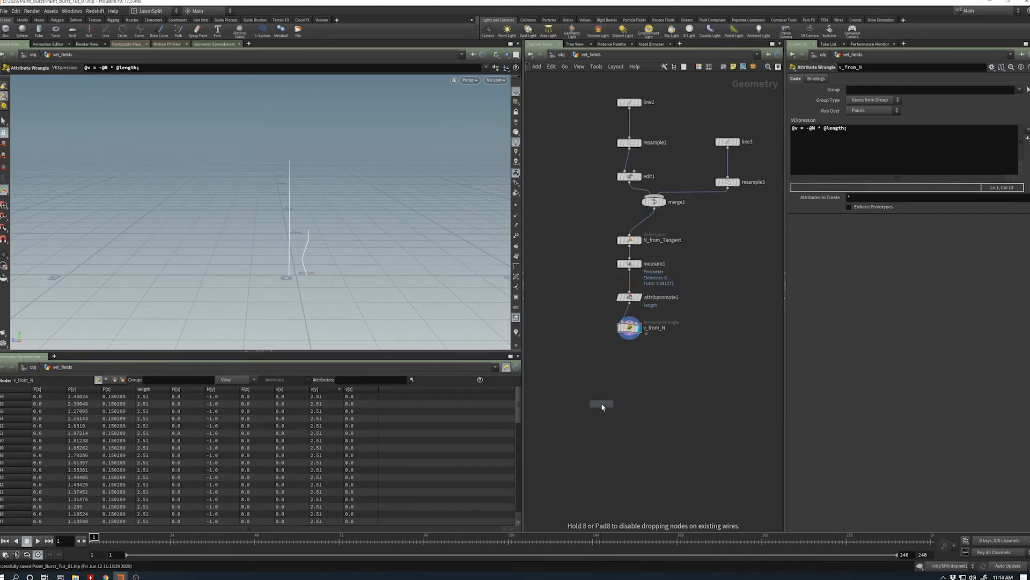
pyautogui.click(601, 402)
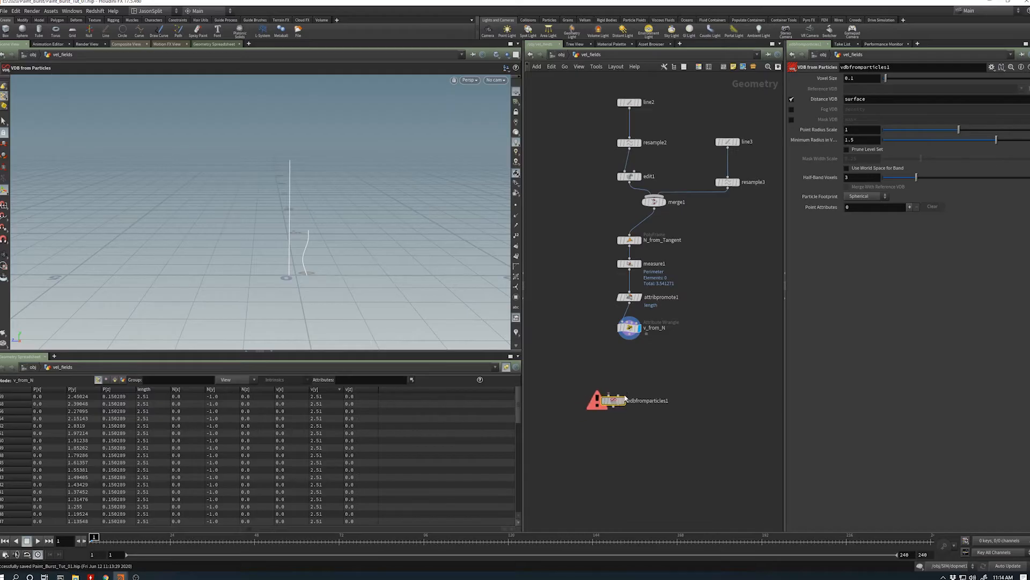
# - Place the VDB from Particles node under v_from_N, feed it v_from_N's output, and display its result
pyautogui.moveTo(591, 403); pyautogui.dragTo(621, 370)
pyautogui.moveTo(629, 334); pyautogui.dragTo(628, 365)
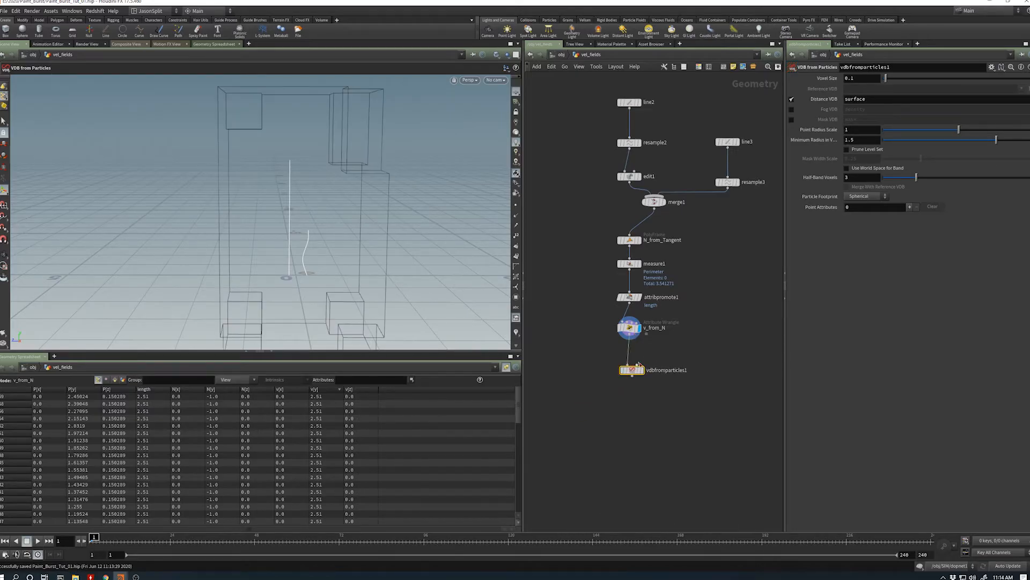
pyautogui.click(642, 370)
pyautogui.keyDown('alt'); pyautogui.moveTo(304, 273); pyautogui.dragTo(302, 235); pyautogui.keyUp('alt')
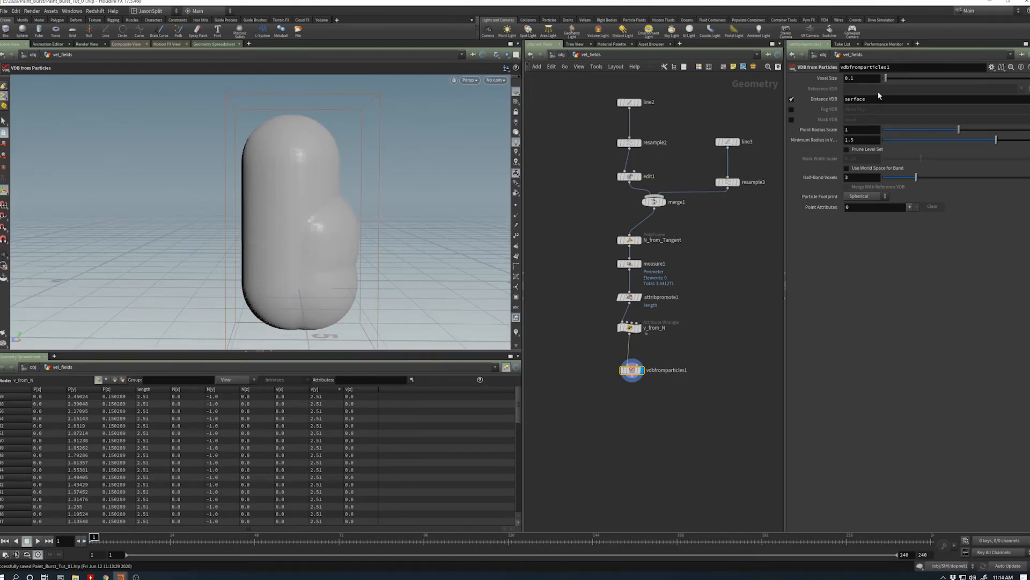
# - Reduce the VDB's point radius scale to 0.097 and its minimum radius in voxels to 0.092
pyautogui.moveTo(996, 140); pyautogui.dragTo(890, 144)
pyautogui.moveTo(958, 132); pyautogui.dragTo(891, 141)
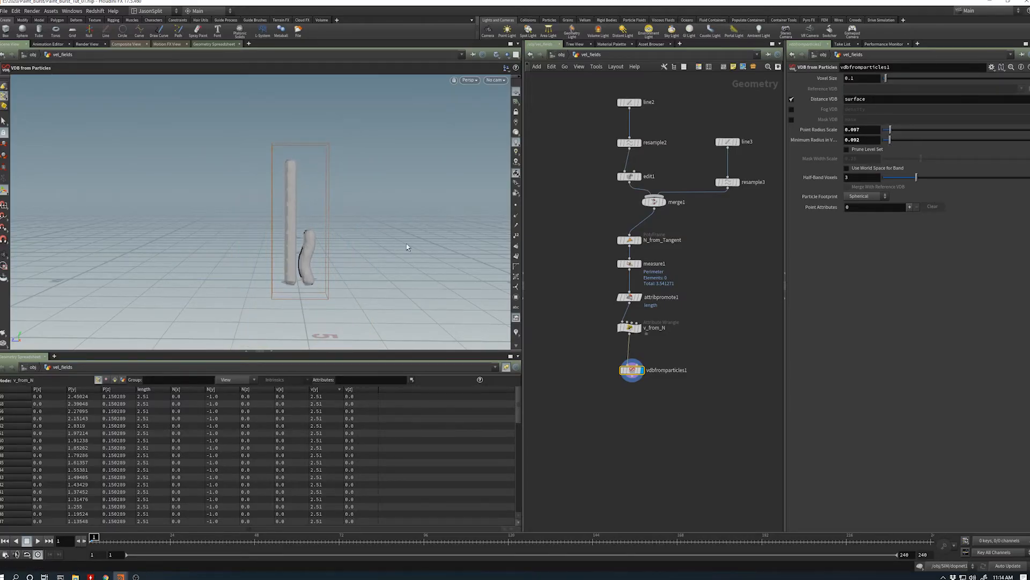
pyautogui.keyDown('alt'); pyautogui.moveTo(317, 253); pyautogui.dragTo(314, 259); pyautogui.keyUp('alt')
pyautogui.keyDown('alt'); pyautogui.moveTo(314, 260); pyautogui.dragTo(380, 251, button='right'); pyautogui.keyUp('alt')
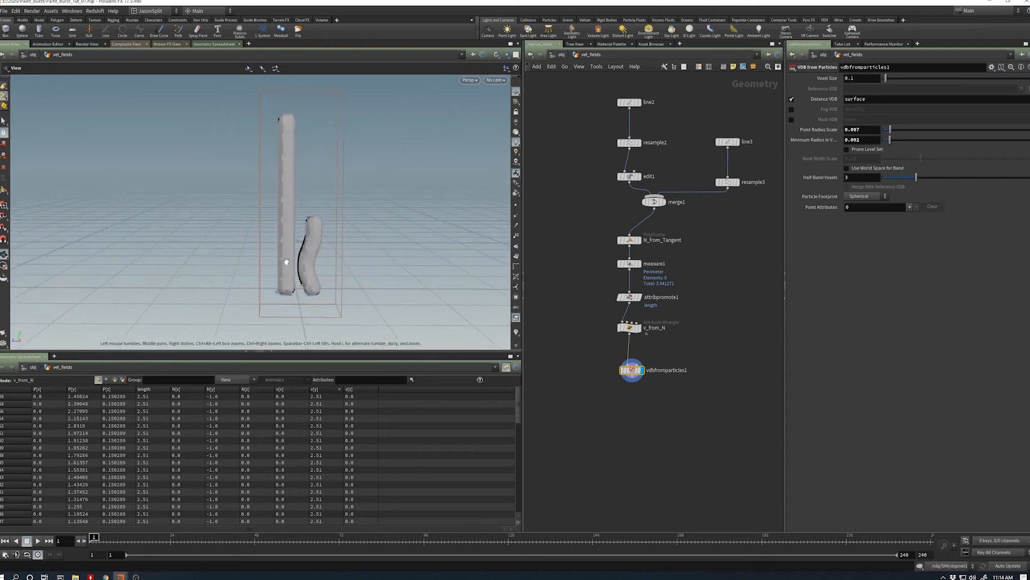
pyautogui.moveTo(634, 371); pyautogui.dragTo(634, 365)
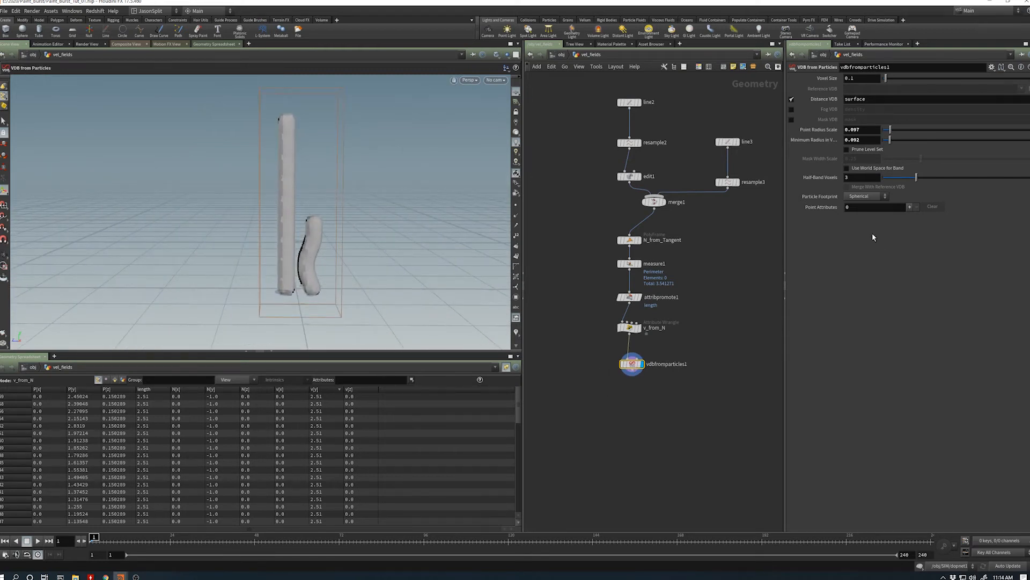
pyautogui.keyDown('alt'); pyautogui.moveTo(239, 291); pyautogui.dragTo(340, 259); pyautogui.keyUp('alt')
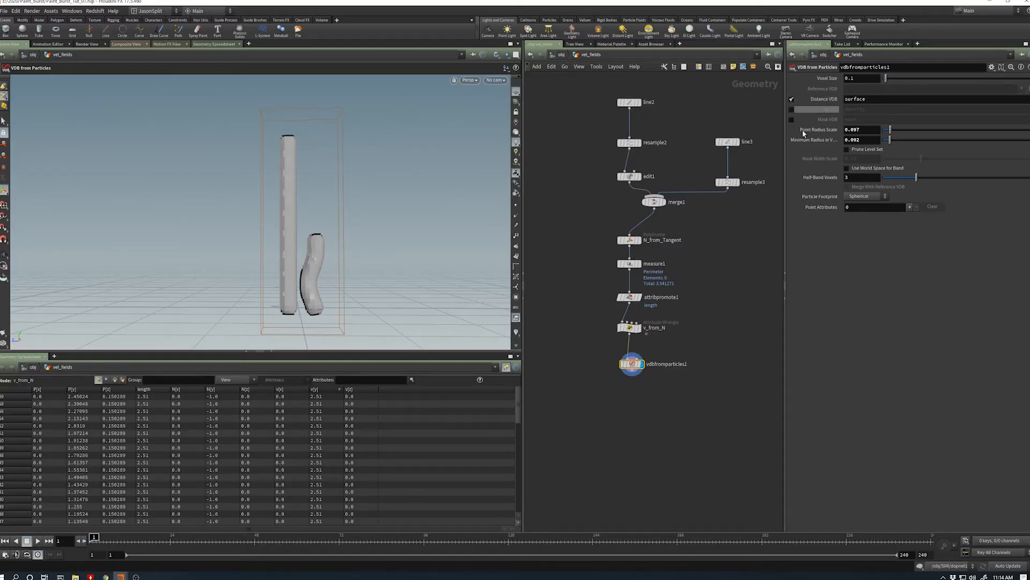
# - Unpin the spreadsheet from v_from_N and examine the primitive attributes of the VDB from Particles node
pyautogui.click(114, 380)
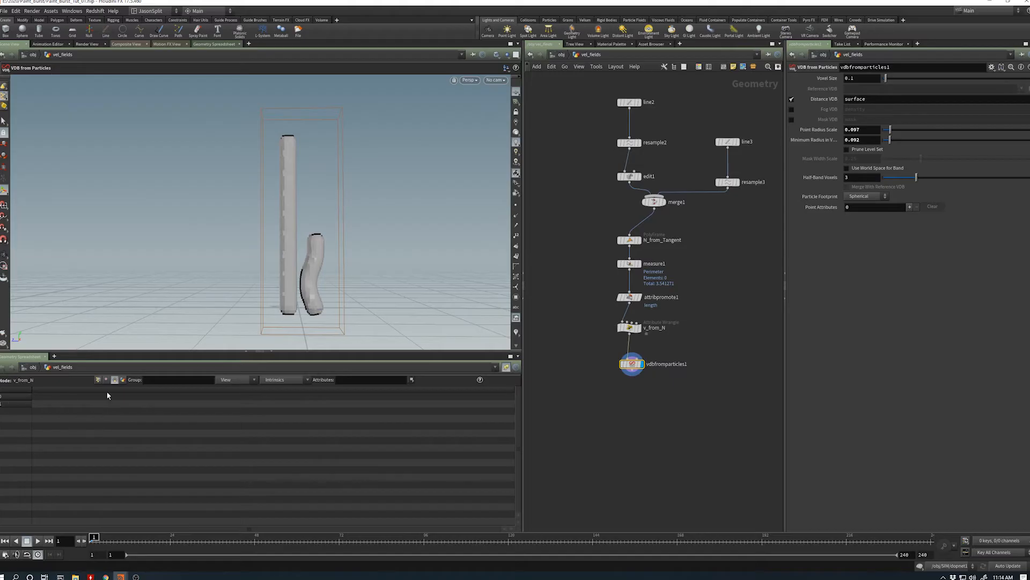
pyautogui.click(506, 367)
pyautogui.click(18, 396)
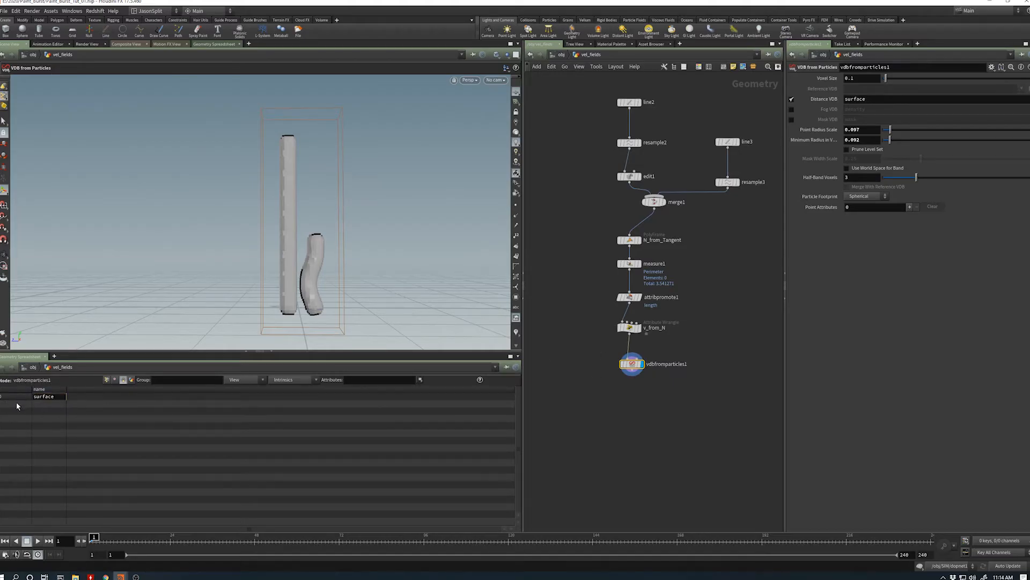
pyautogui.click(14, 398)
pyautogui.click(14, 398)
# - Add a point attribute that transfers v to a VDB named vel, with vector type Displacement/Velocity/Acceleration
pyautogui.click(910, 207)
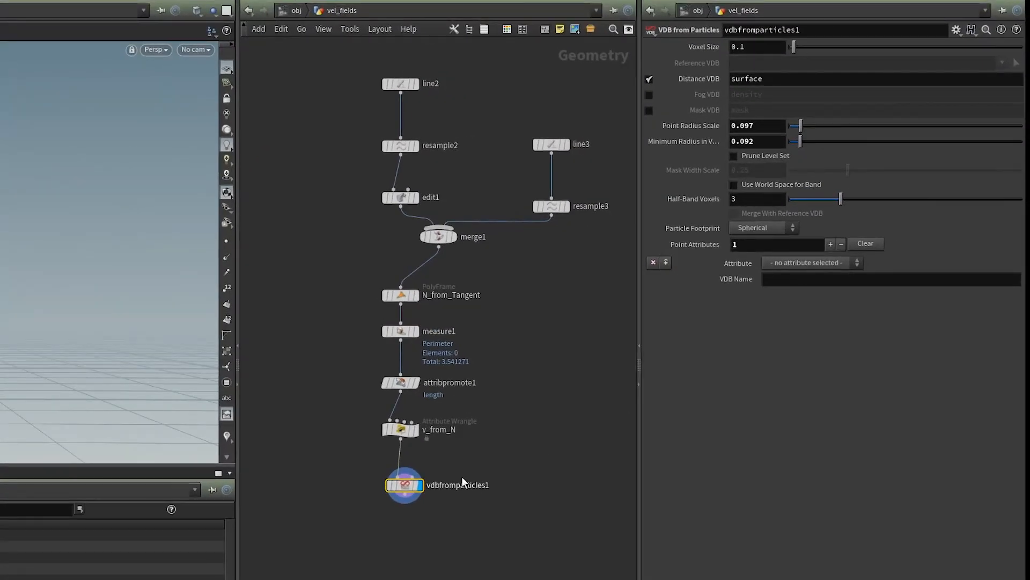
pyautogui.click(794, 263)
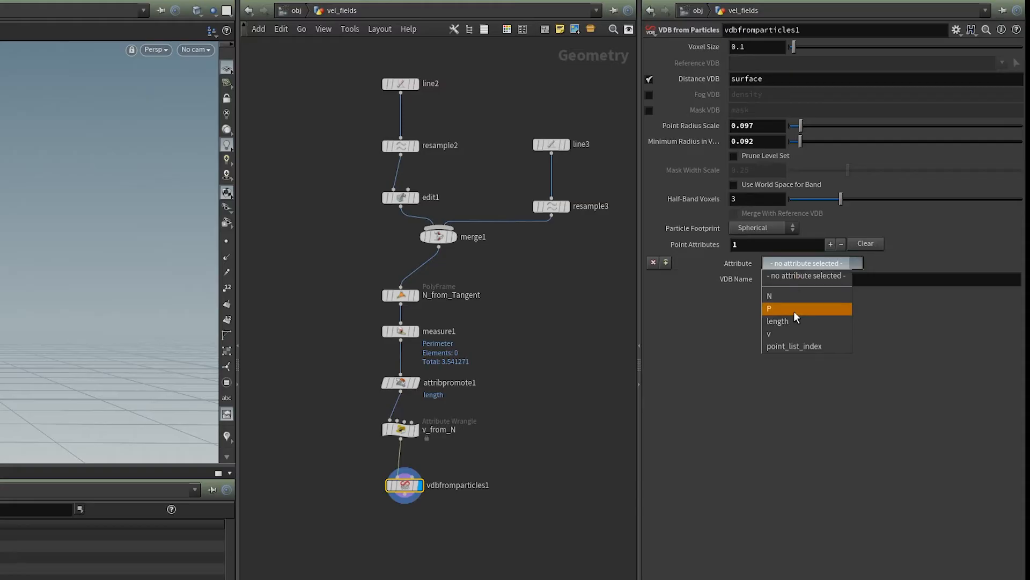
pyautogui.click(796, 334)
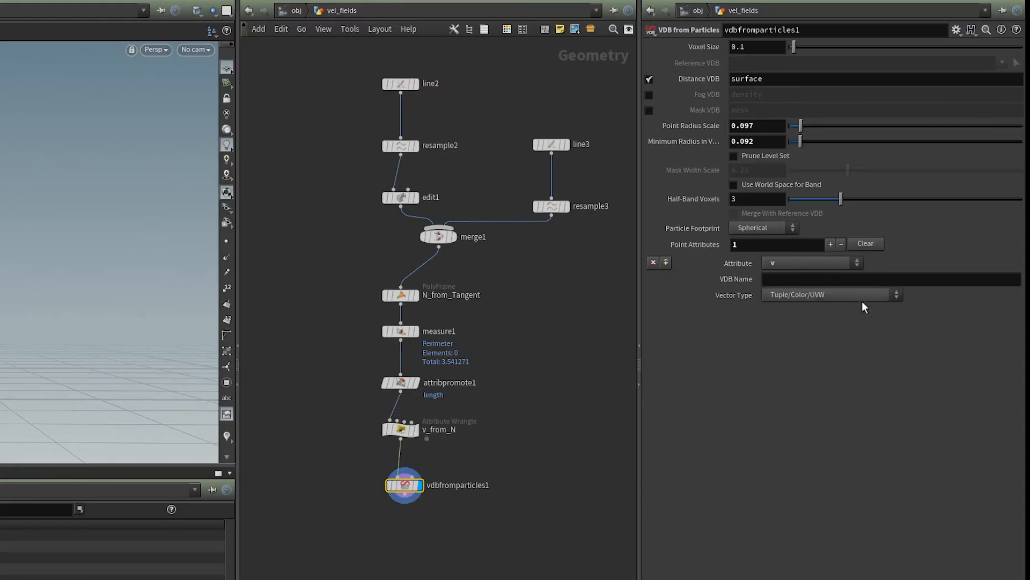
pyautogui.click(833, 279)
pyautogui.write('vel')
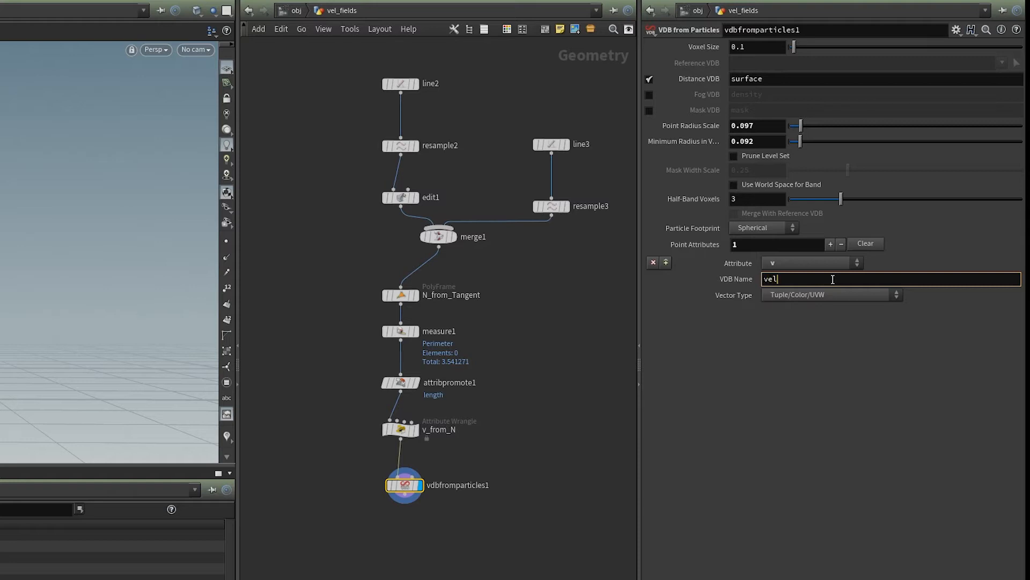
pyautogui.press('Return')
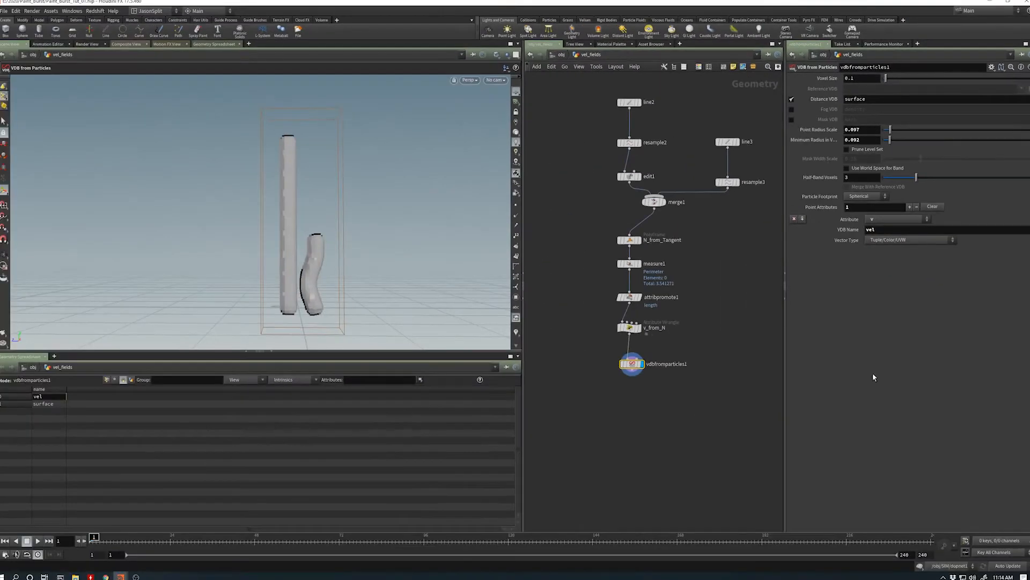
pyautogui.click(903, 241)
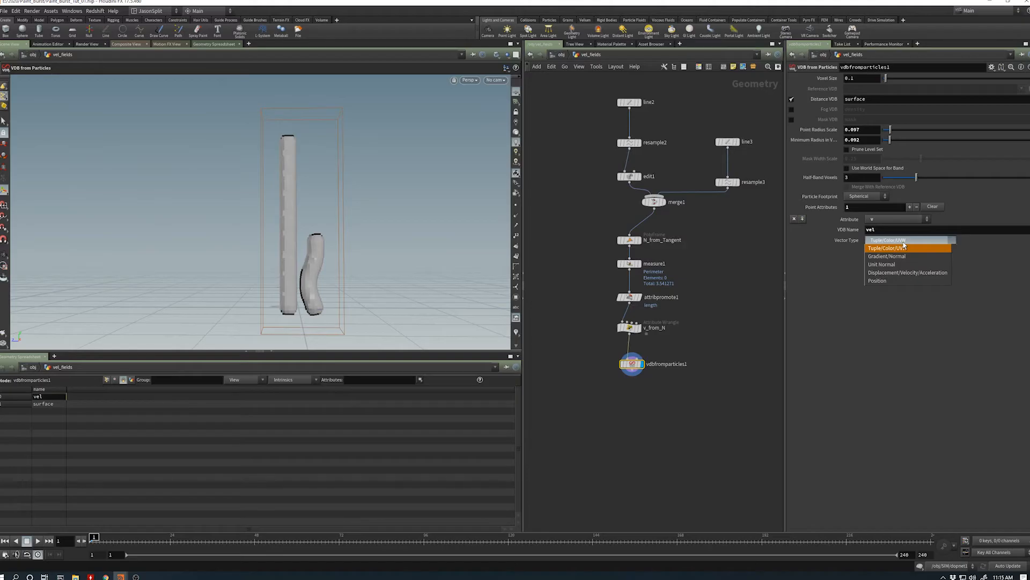
pyautogui.click(909, 273)
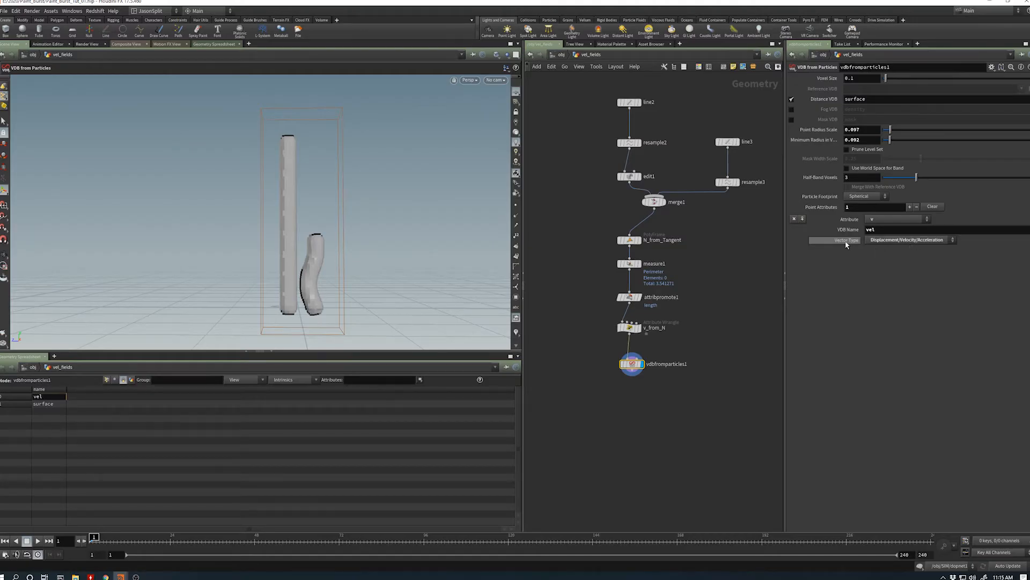
# - Reselect Displacement/Velocity/Acceleration as the vector type of the vel VDB
pyautogui.click(890, 241)
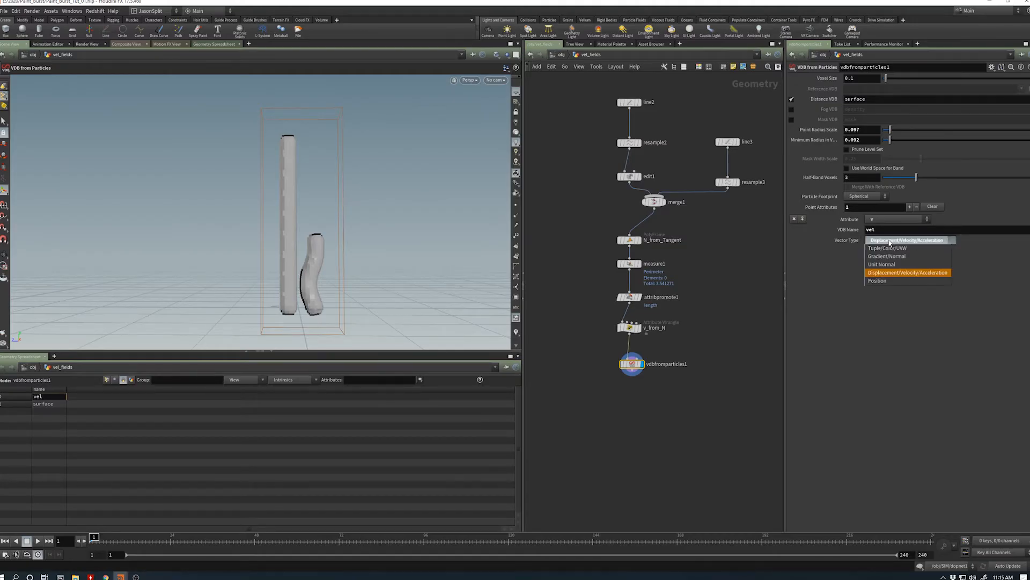
pyautogui.click(926, 273)
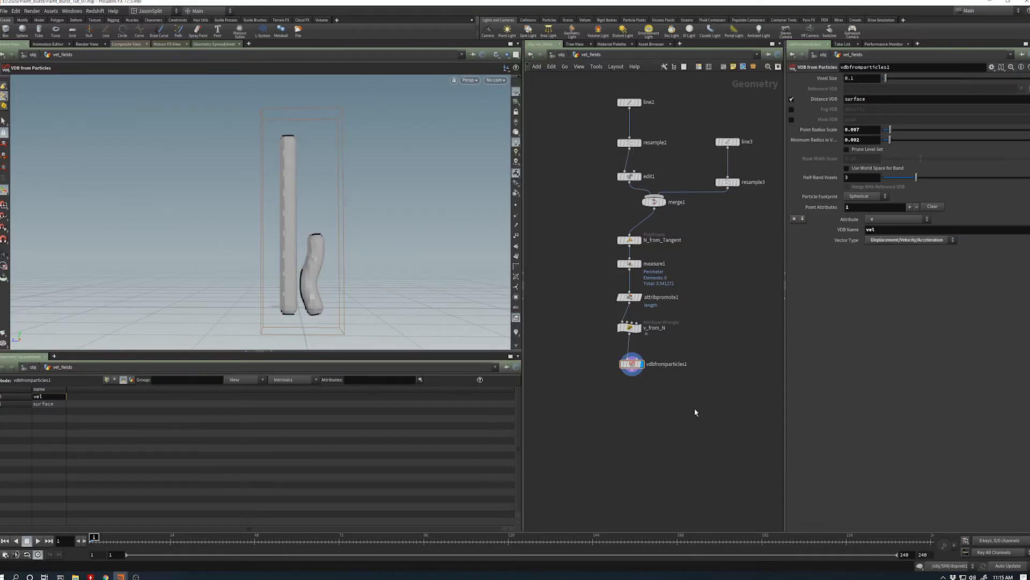
# - Add a Null below the VDB from Particles node and wire it to that node's output
pyautogui.press('Tab')
pyautogui.write('null')
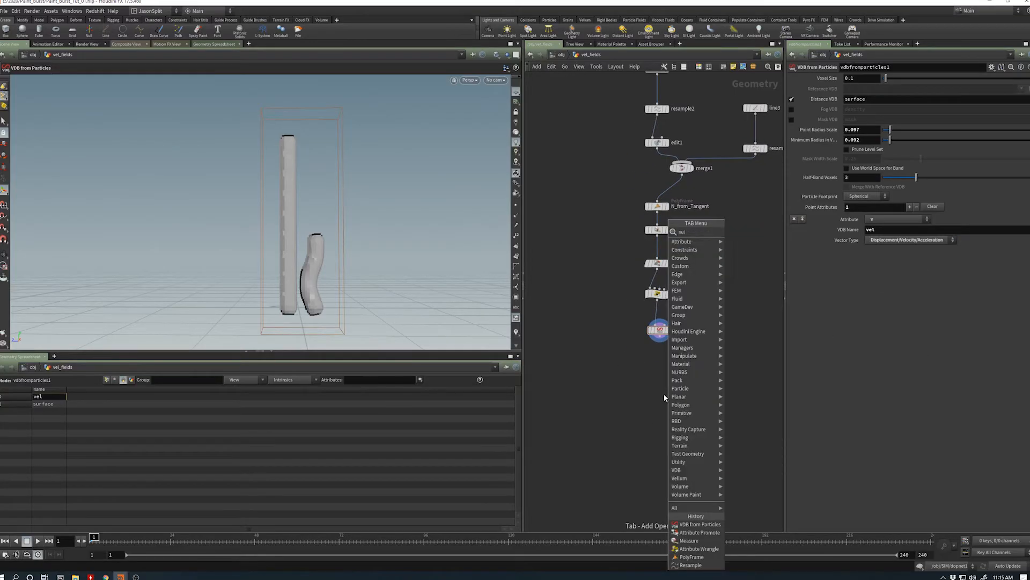
pyautogui.press('Return')
pyautogui.click(664, 394)
pyautogui.moveTo(664, 387); pyautogui.dragTo(660, 336)
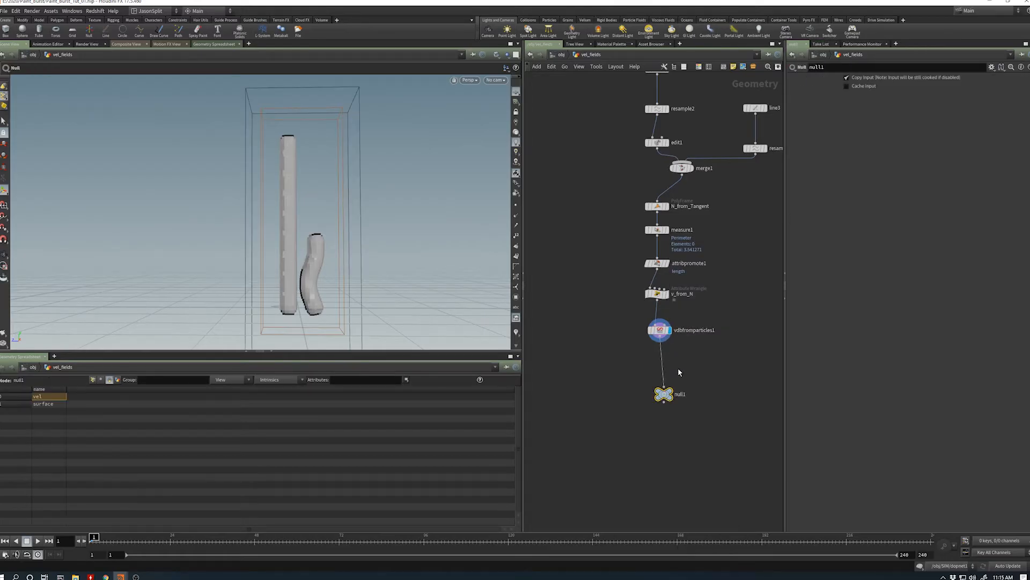
# - Rename the Null OUT_VEL and align it under the VDB from Particles node
pyautogui.click(681, 394)
pyautogui.moveTo(690, 395); pyautogui.dragTo(632, 399)
pyautogui.write('OUT_VEL')
pyautogui.press('Return')
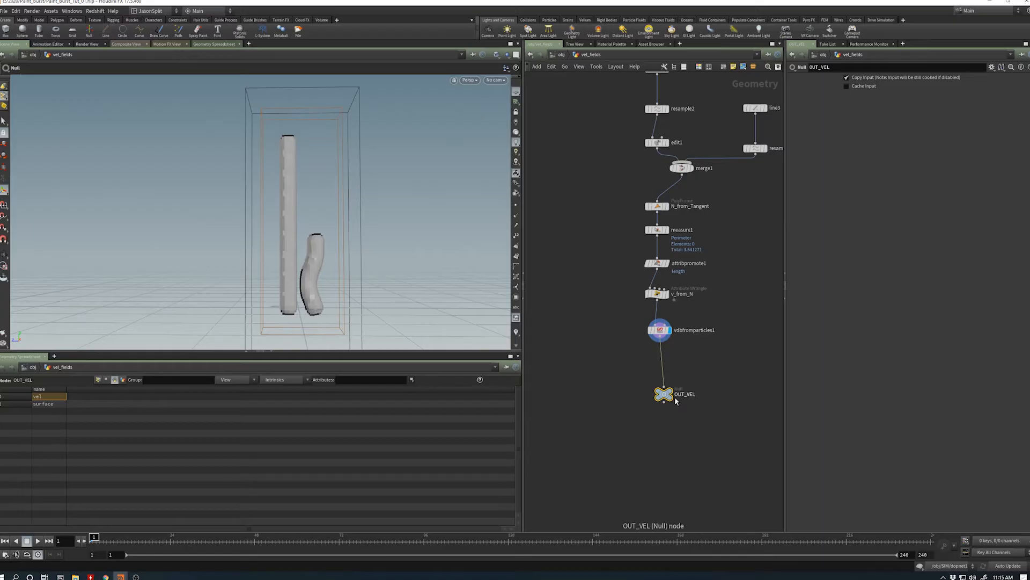
pyautogui.moveTo(664, 393); pyautogui.dragTo(660, 387)
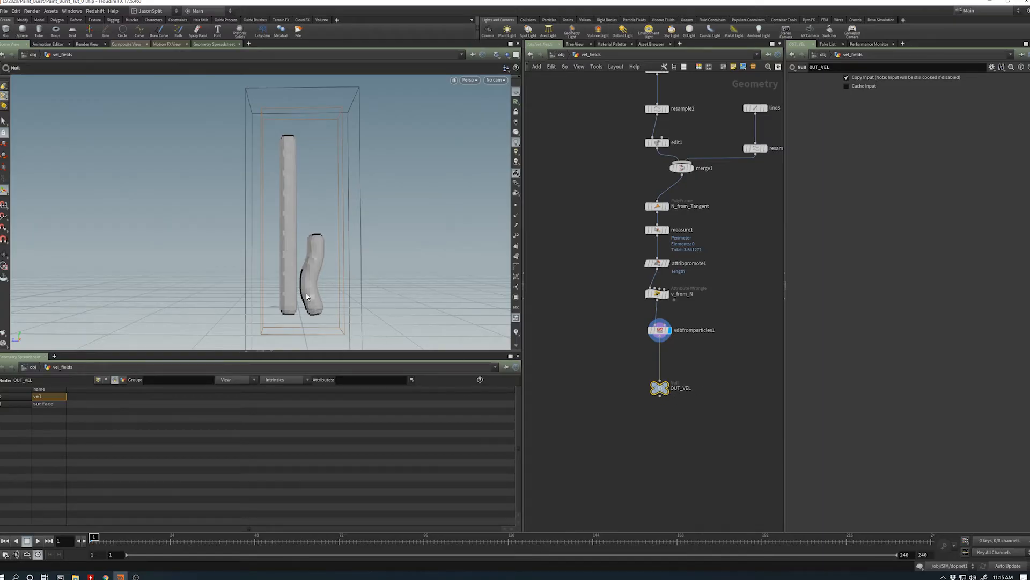
# - Add a Volume Slice node beside the chain, feed it OUT_VEL's output, and display its result
pyautogui.keyDown('alt'); pyautogui.moveTo(307, 296); pyautogui.dragTo(283, 197); pyautogui.keyUp('alt')
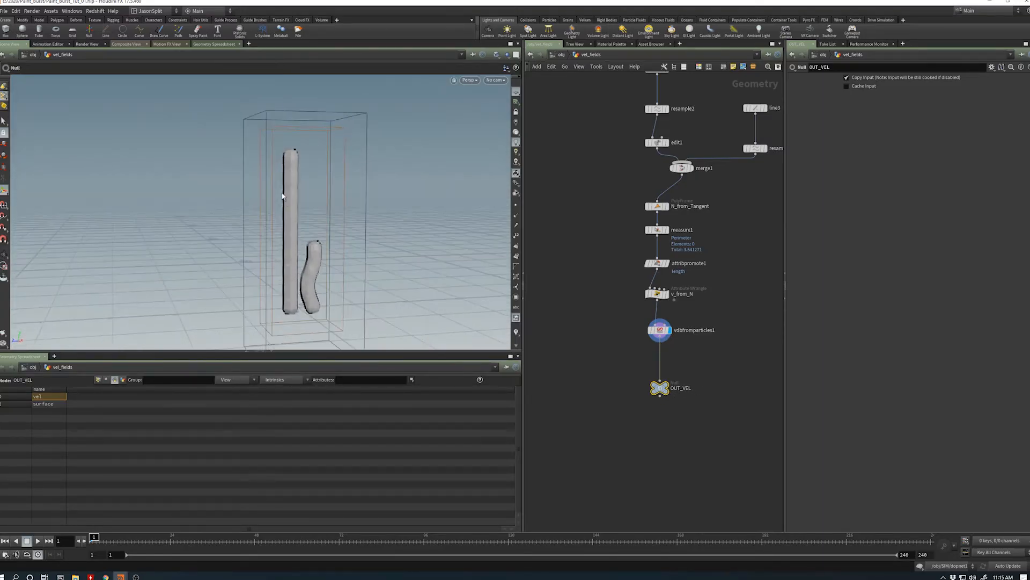
pyautogui.moveTo(593, 449); pyautogui.dragTo(644, 426, button='middle')
pyautogui.press('Tab')
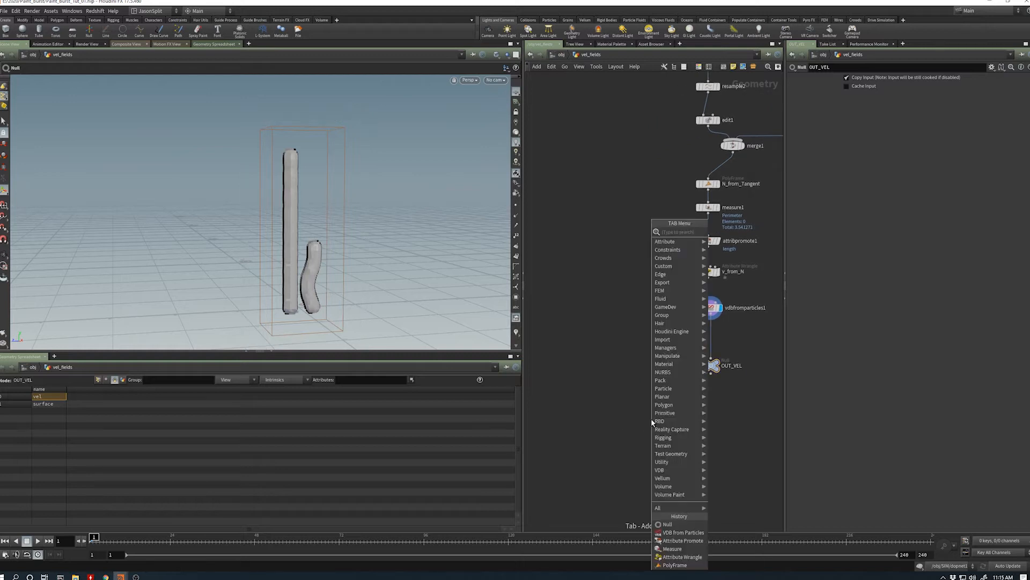
pyautogui.write('v')
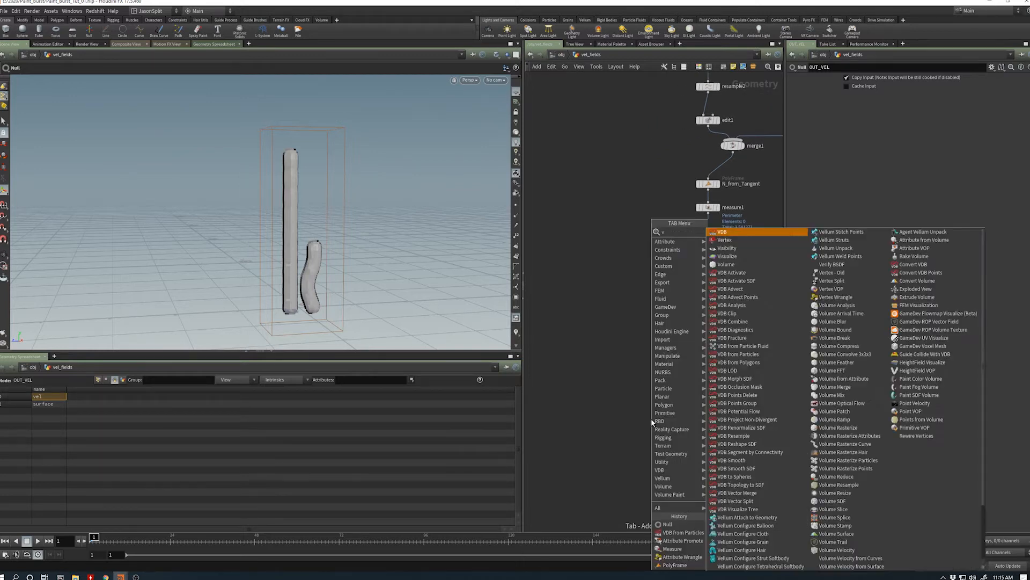
pyautogui.write('olus')
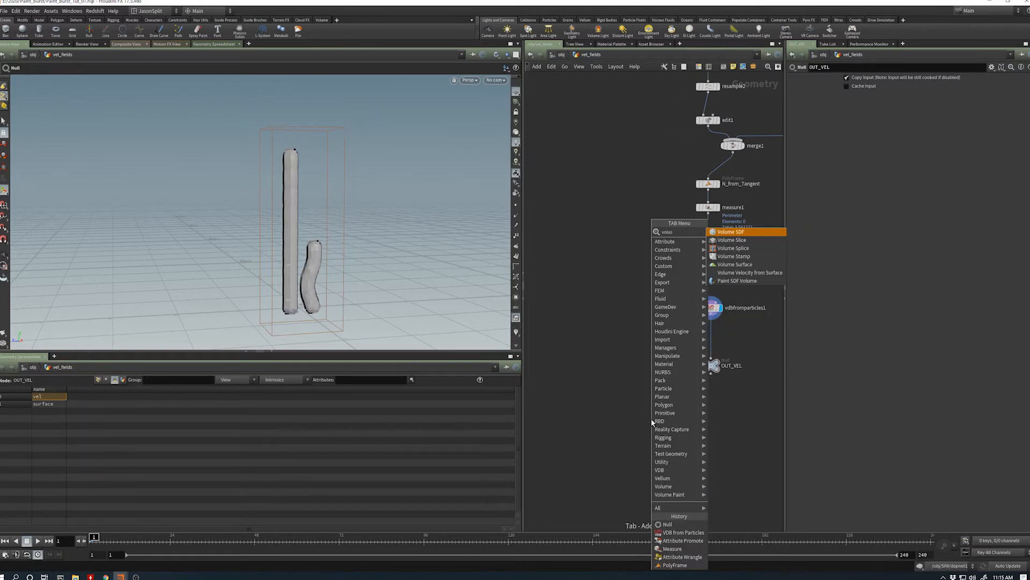
pyautogui.press('Down')
pyautogui.press('Return')
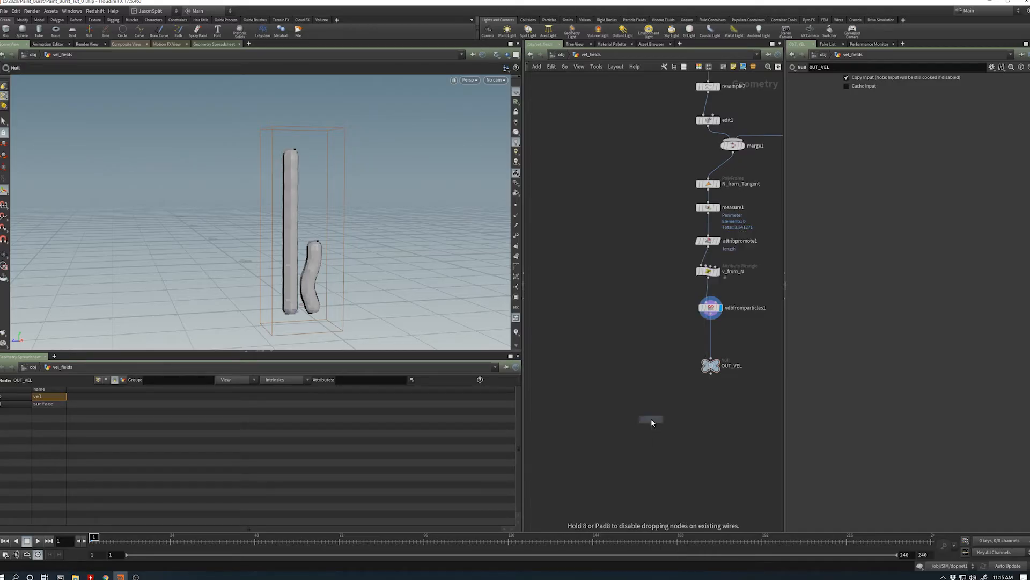
pyautogui.click(650, 418)
pyautogui.moveTo(651, 413); pyautogui.dragTo(714, 386)
pyautogui.click(661, 423)
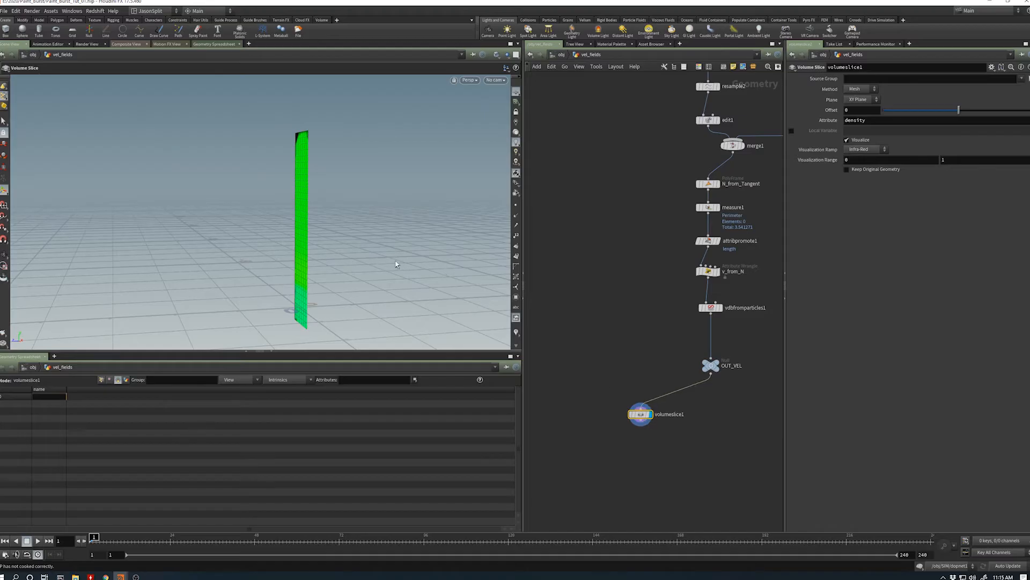
# - Set the Volume Slice's plane to YZ Plane and move the node further away from the main chain
pyautogui.moveTo(311, 247); pyautogui.dragTo(308, 246)
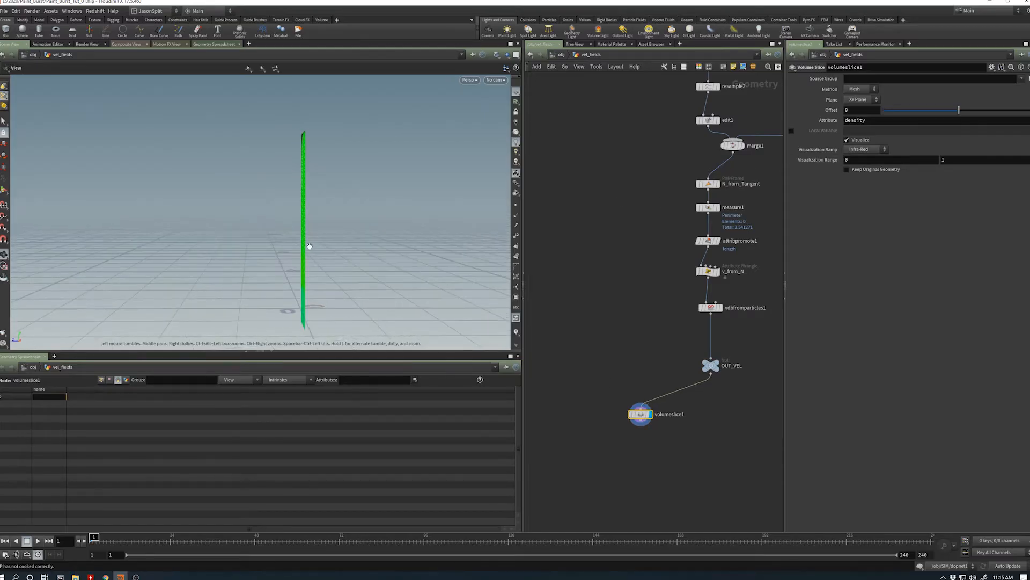
pyautogui.click(859, 99)
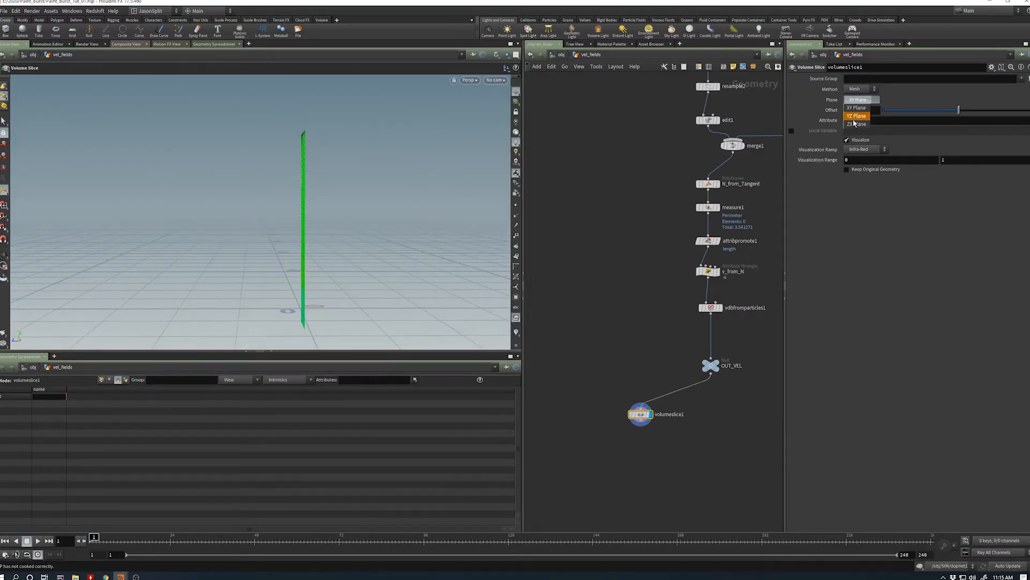
pyautogui.click(855, 118)
pyautogui.scroll(-2, 299, 239)
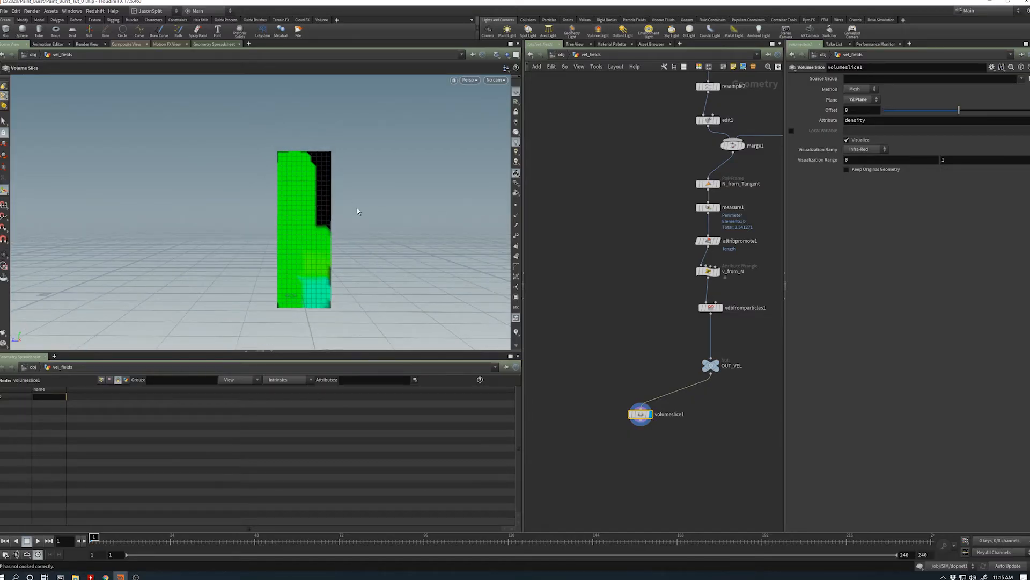
pyautogui.moveTo(633, 412); pyautogui.dragTo(607, 390)
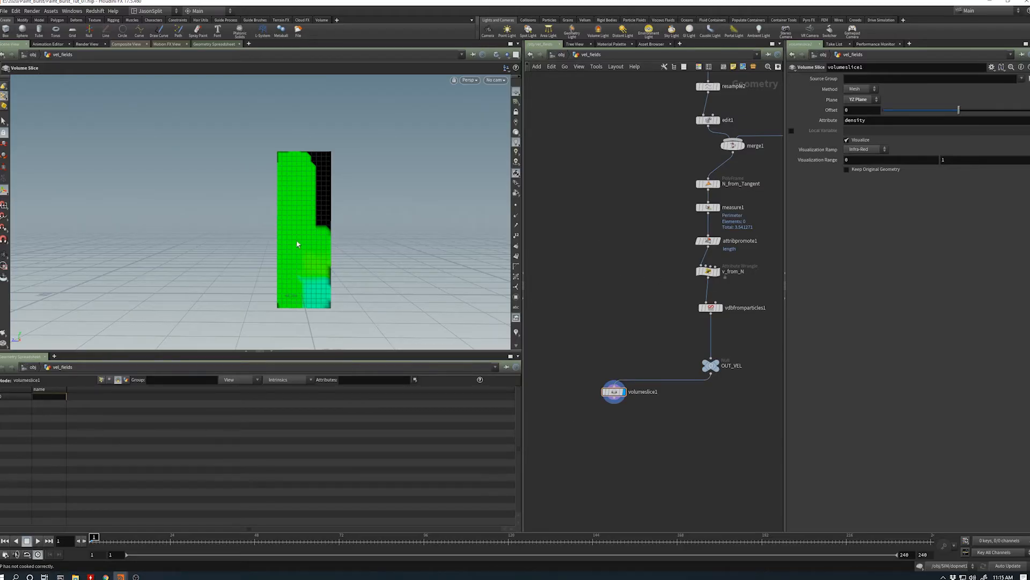
# - Compare the VDB from Particles result with the volume slice by switching the display between the two nodes
pyautogui.click(720, 308)
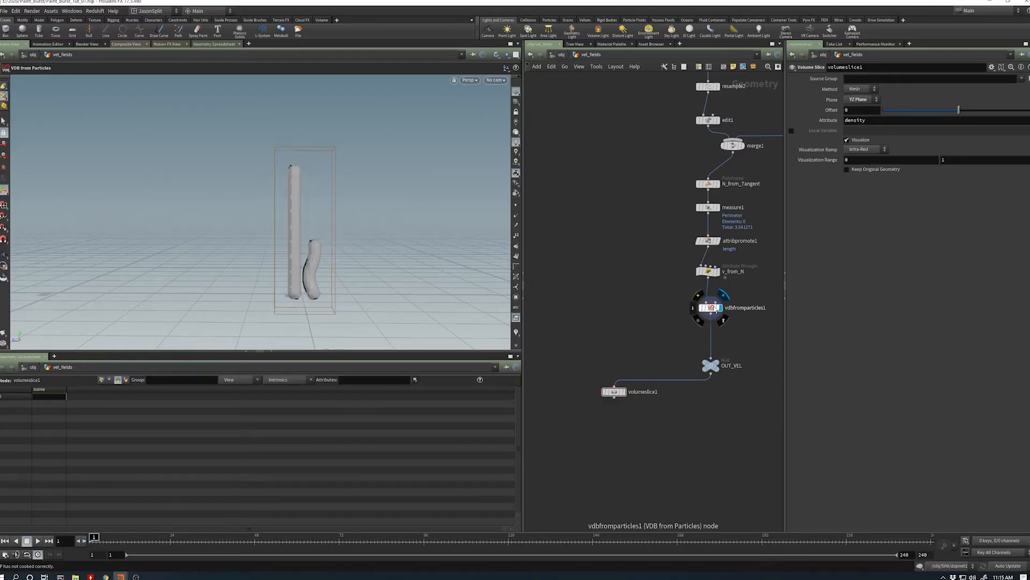
pyautogui.click(711, 308)
pyautogui.click(614, 391)
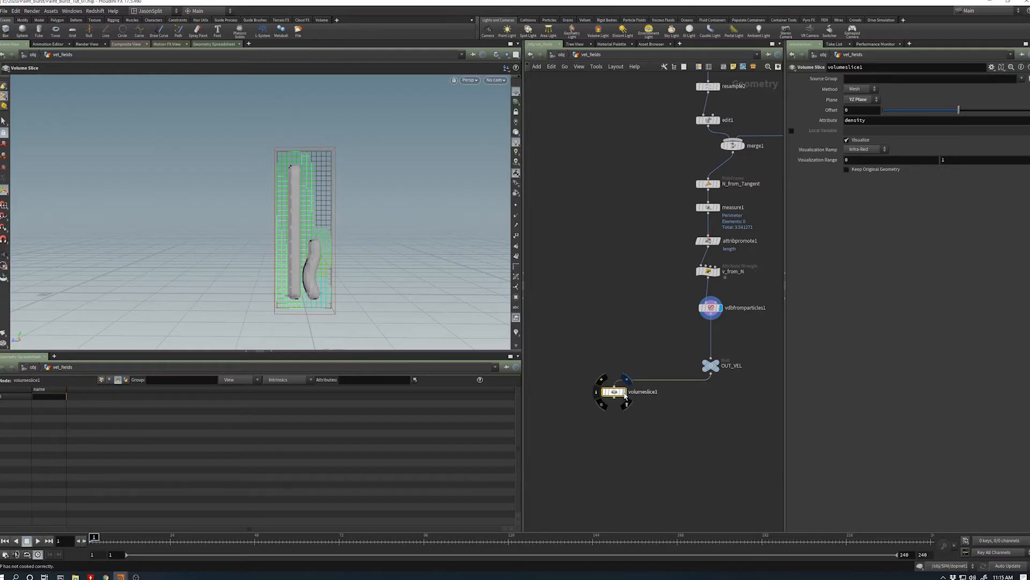
pyautogui.click(622, 391)
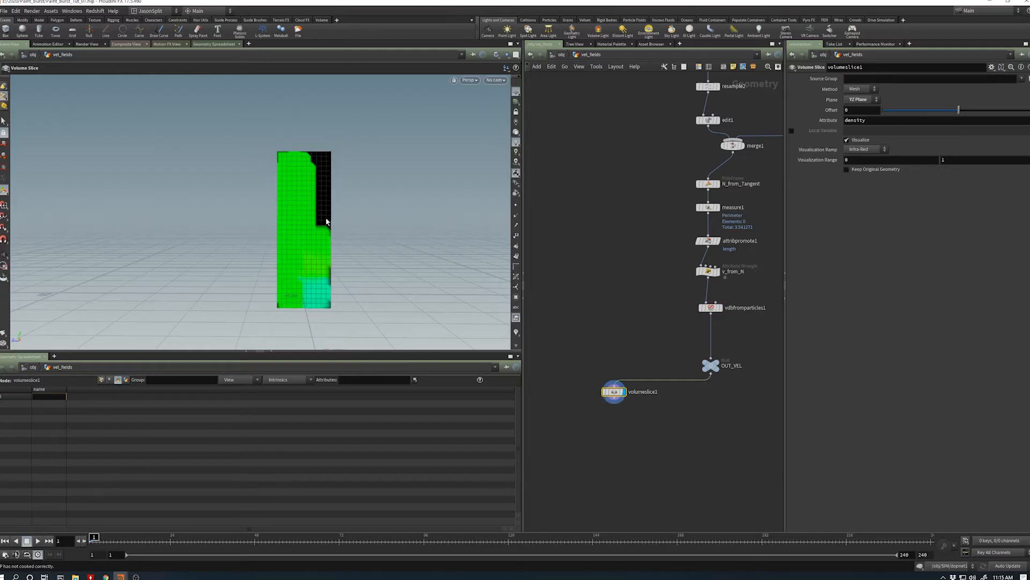
# - Set the voxel size of the VDB from Particles node to 0.05 and check the finer slice
pyautogui.click(709, 307)
pyautogui.click(846, 78)
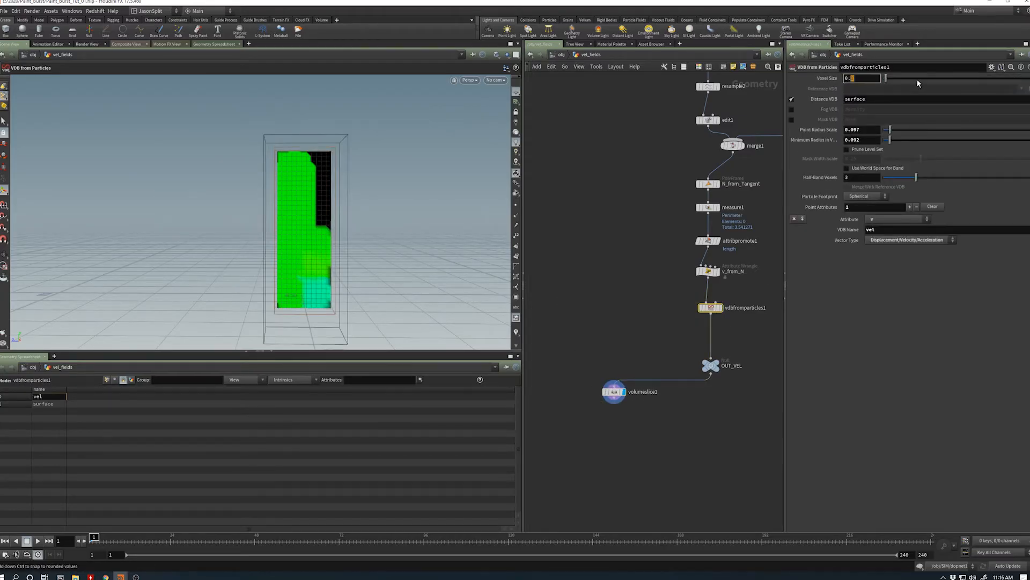
pyautogui.press('Return')
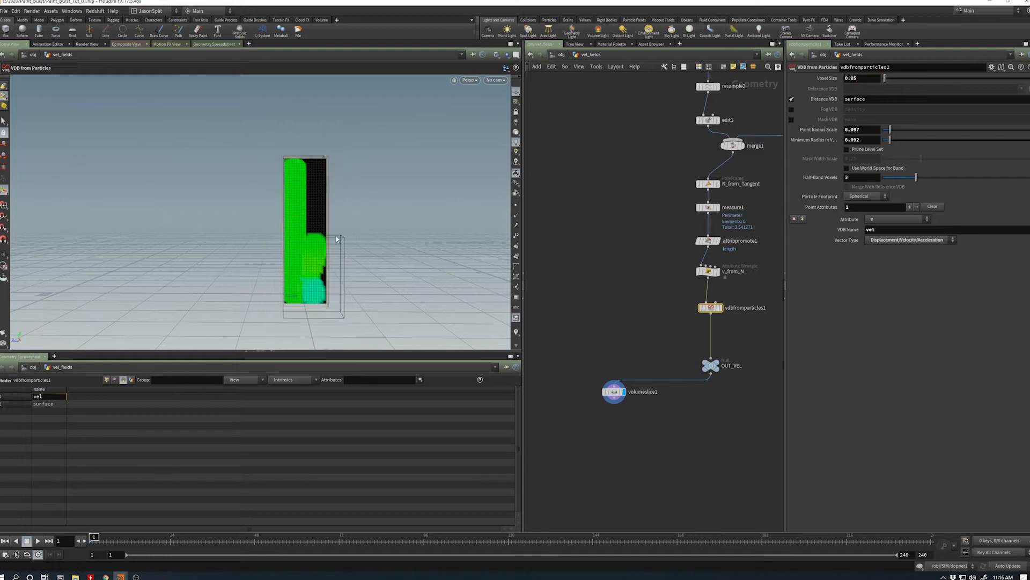
pyautogui.moveTo(286, 261)
pyautogui.keyDown('alt'); pyautogui.mouseDown()
pyautogui.moveTo(294, 248)
pyautogui.moveTo(284, 260)
pyautogui.mouseUp(); pyautogui.keyUp('alt')
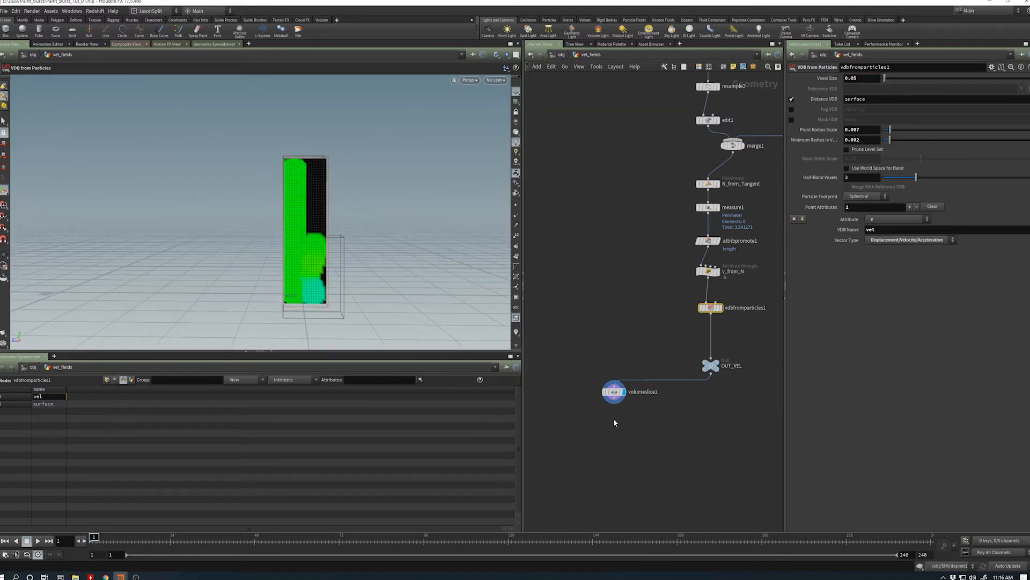
# - Add a Grid node to the network and place it below the Volume Slice node
pyautogui.scroll(-2, 617, 422)
pyautogui.press('Tab')
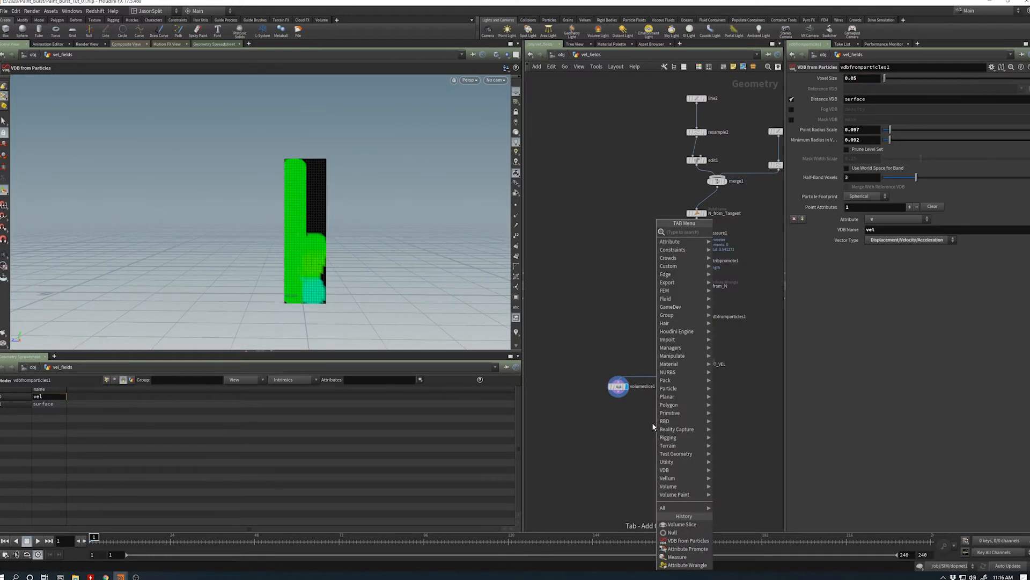
pyautogui.write('g')
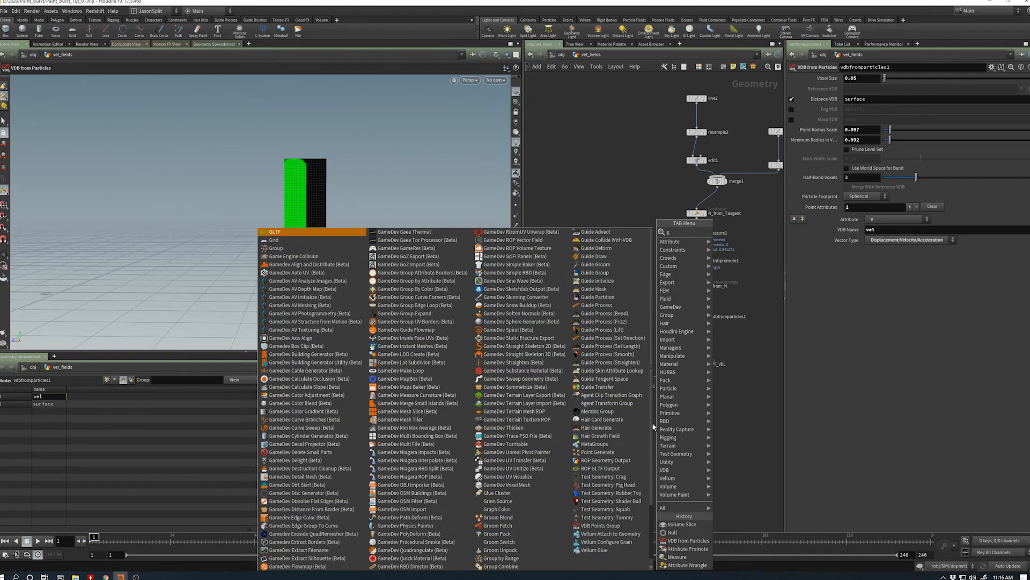
pyautogui.write('rid')
pyautogui.press('Return')
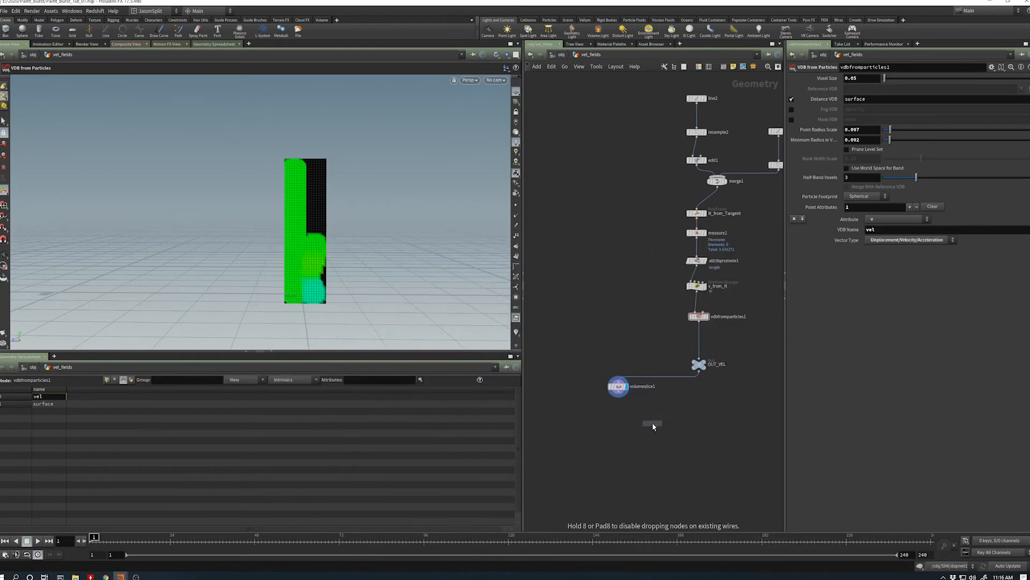
pyautogui.click(653, 425)
pyautogui.moveTo(653, 426); pyautogui.dragTo(601, 437)
# - Add a Volume Trail node near the grid and wire OUT_VEL into its velocity volumes input
pyautogui.press('Tab')
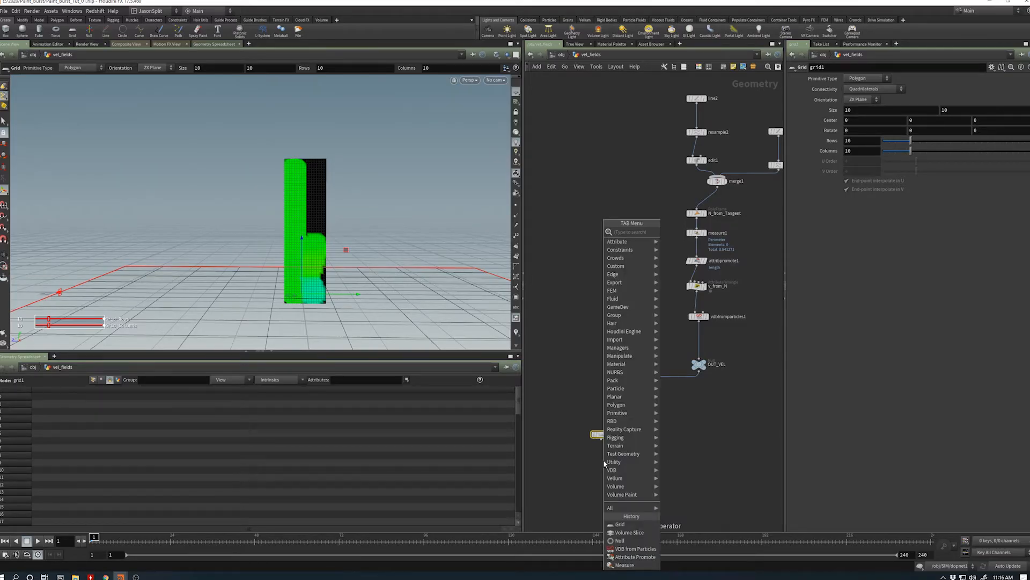
pyautogui.write('vo')
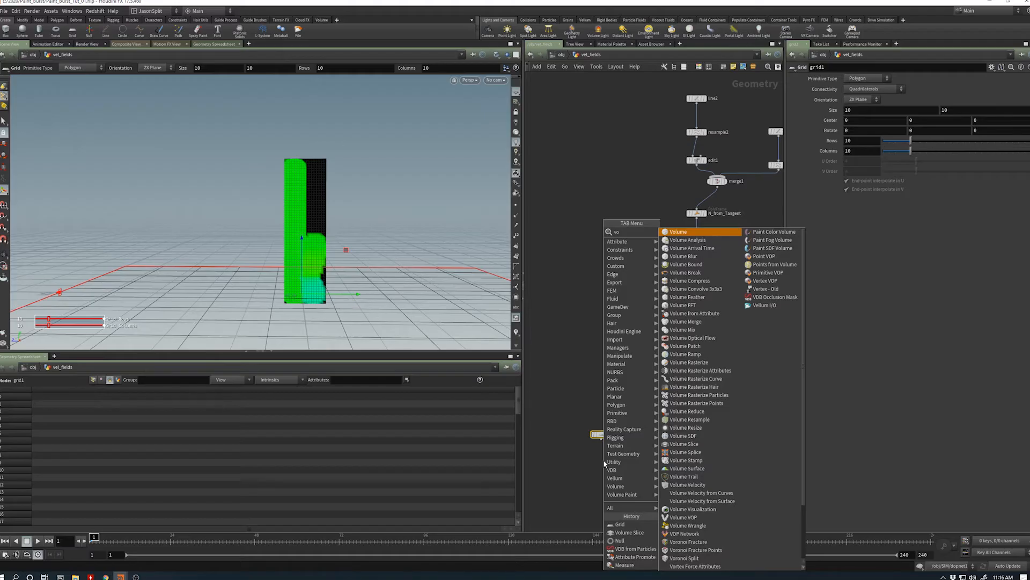
pyautogui.write('l trai')
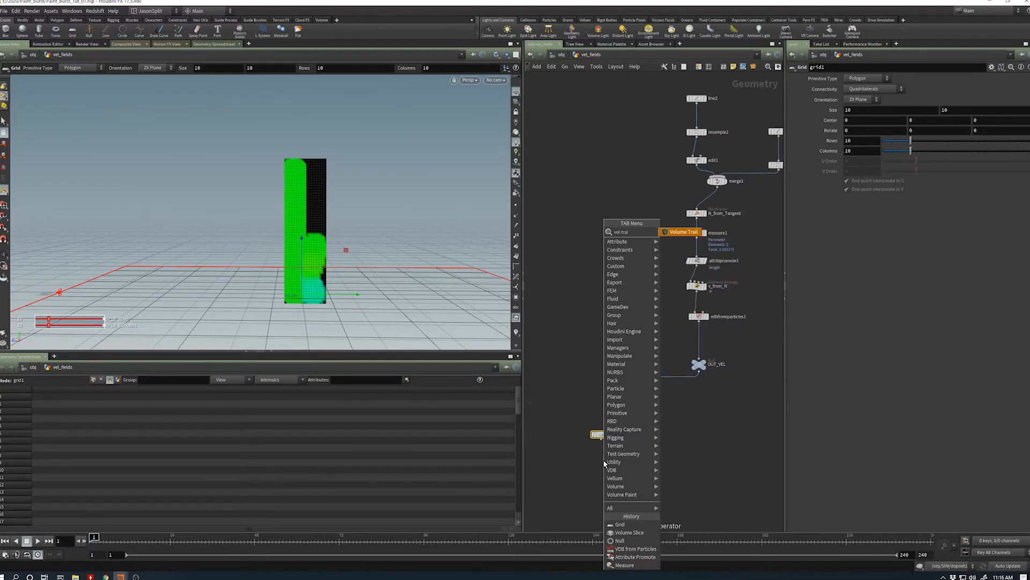
pyautogui.press('Return')
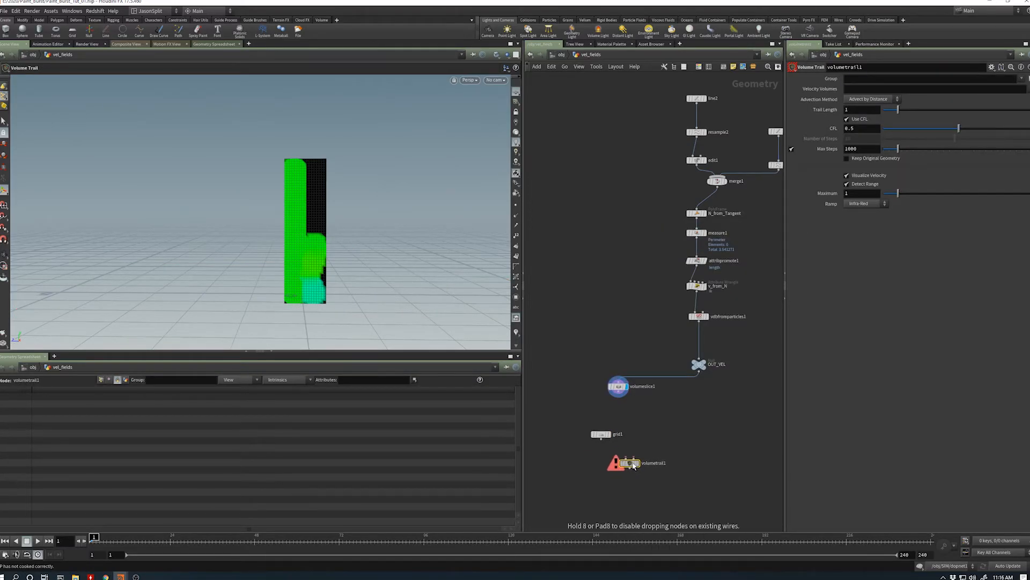
pyautogui.click(667, 458)
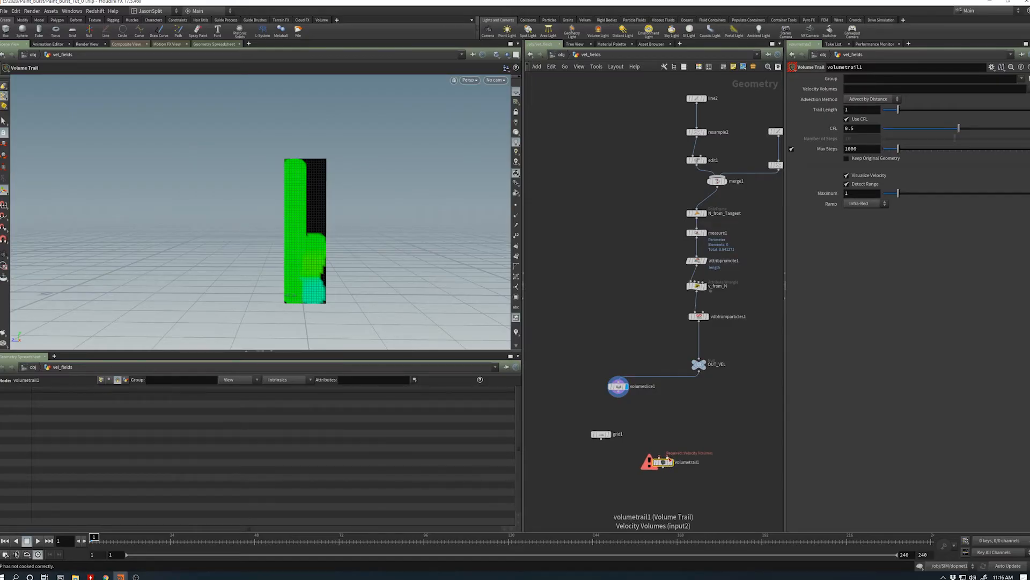
pyautogui.moveTo(667, 457)
pyautogui.mouseDown()
pyautogui.moveTo(719, 396)
pyautogui.moveTo(699, 366)
pyautogui.moveTo(665, 463)
pyautogui.moveTo(680, 471)
pyautogui.mouseUp()
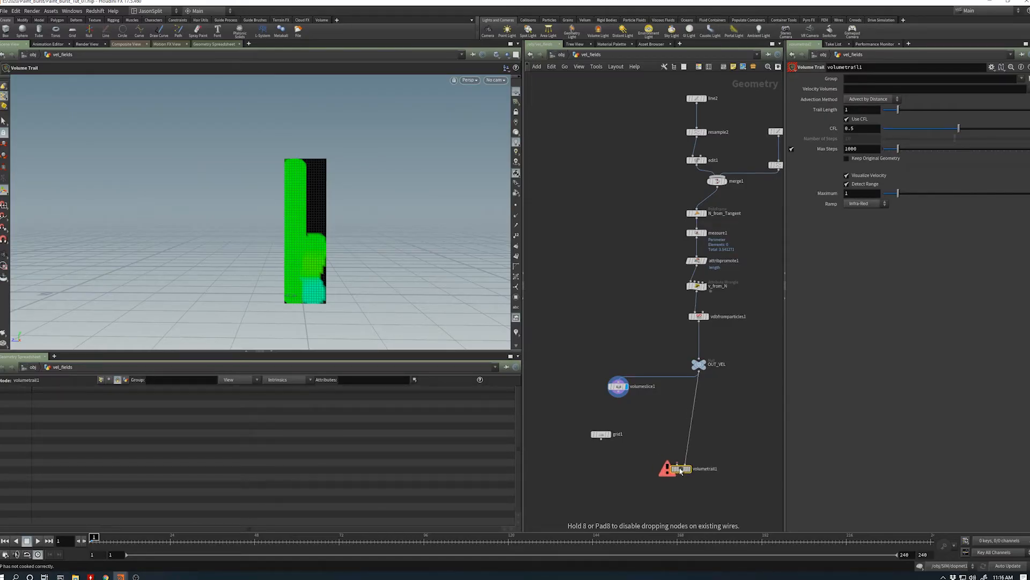
# - Move the grid up, add a Scatter node beneath it, and wire the grid into the Scatter's input
pyautogui.moveTo(604, 446); pyautogui.dragTo(604, 427)
pyautogui.press('Tab')
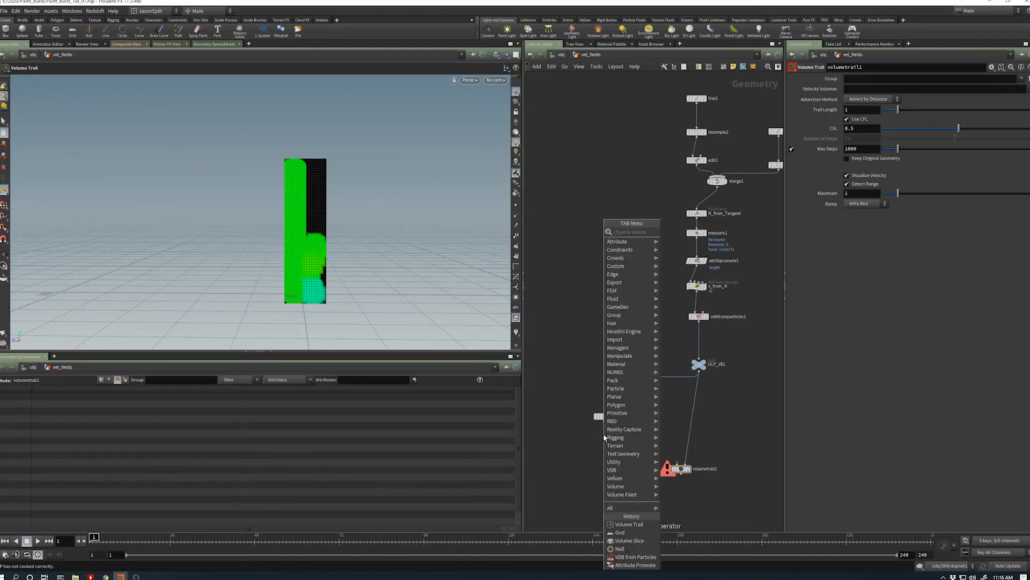
pyautogui.write('sc')
pyautogui.press('Return')
pyautogui.click(604, 433)
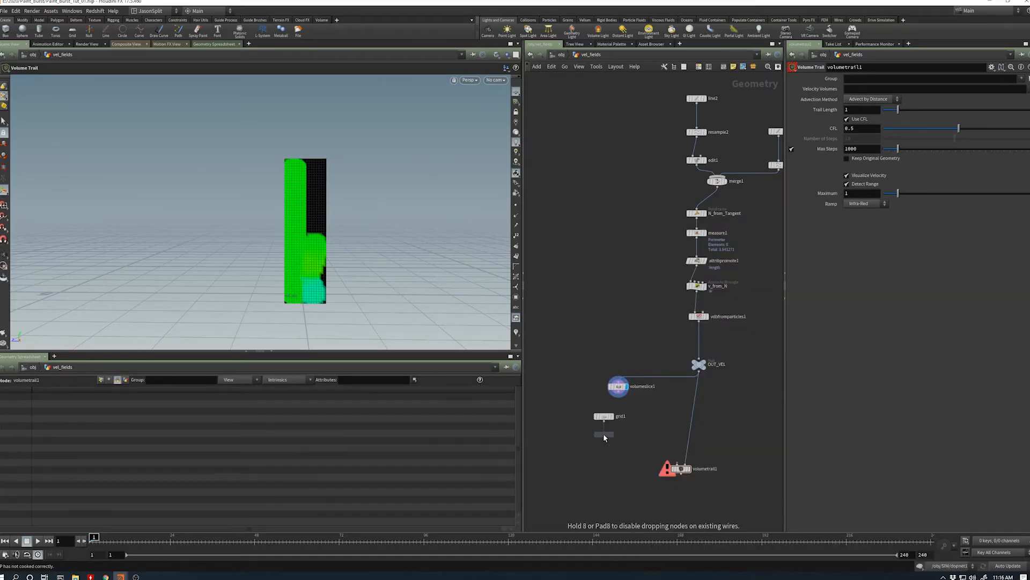
pyautogui.click(603, 429)
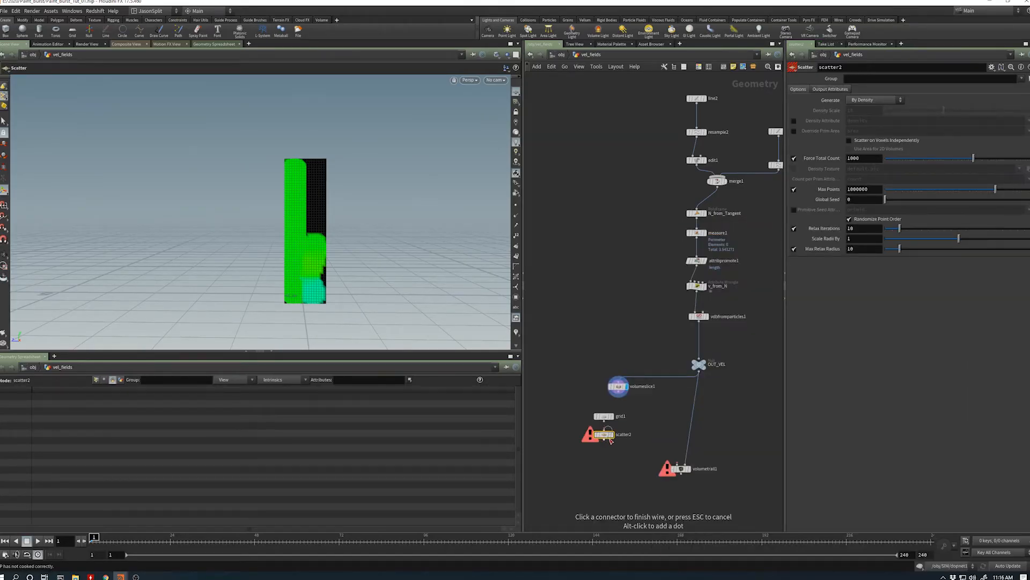
pyautogui.click(605, 421)
# - Set the grid's size to 4.5 by 4.5 and display the Scatter node's result
pyautogui.click(604, 417)
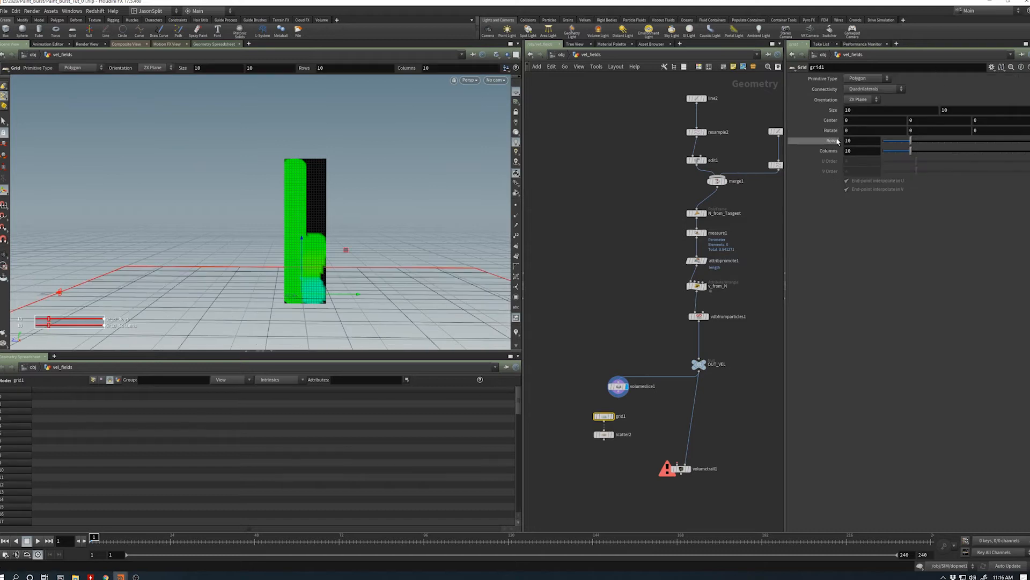
pyautogui.moveTo(815, 110); pyautogui.dragTo(804, 111, button='middle')
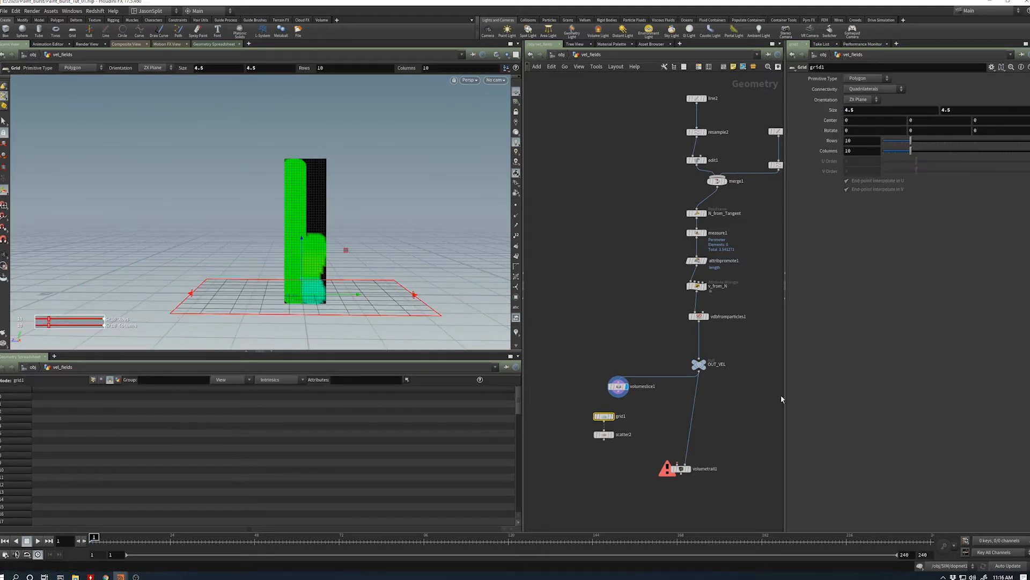
pyautogui.click(613, 440)
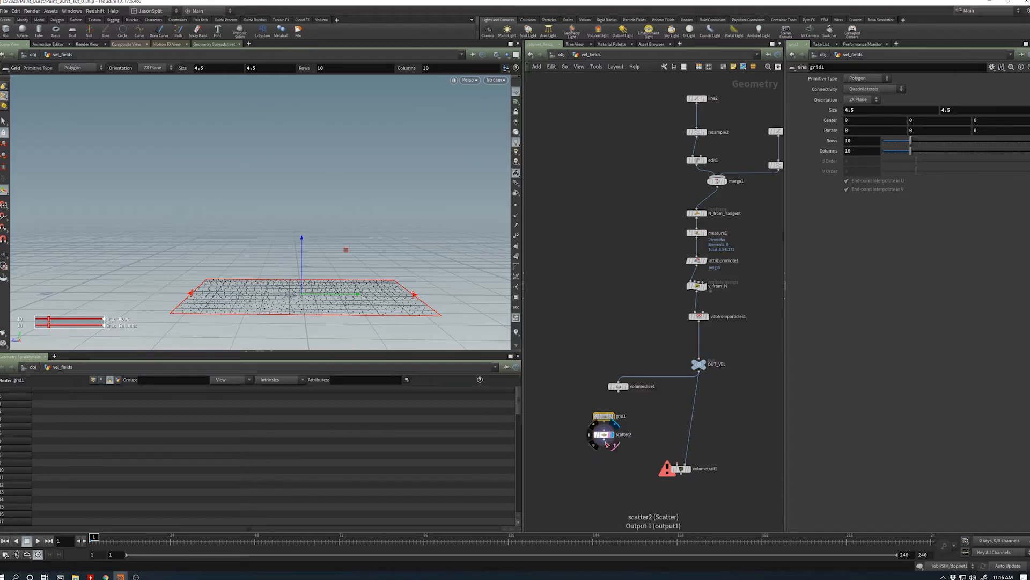
# - Wire the Scatter into the Volume Trail's points input and display the Volume Trail node
pyautogui.moveTo(607, 441); pyautogui.dragTo(677, 464)
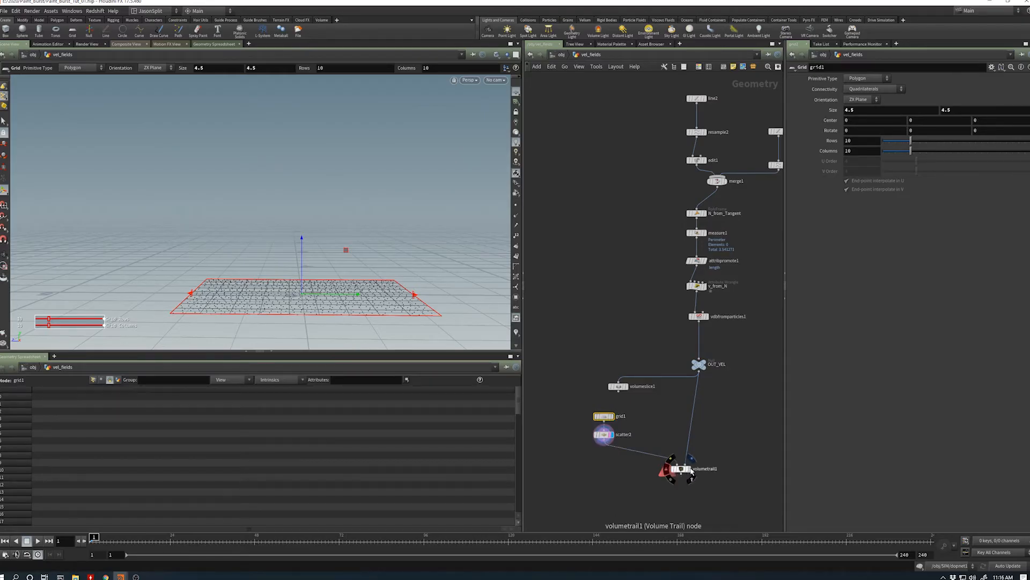
pyautogui.click(690, 469)
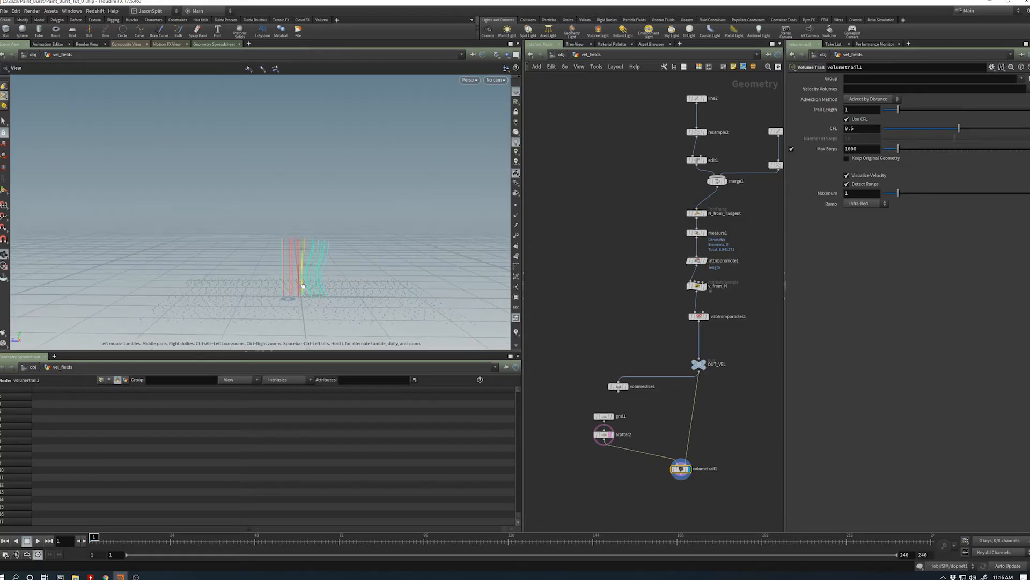
pyautogui.keyDown('alt'); pyautogui.moveTo(303, 286); pyautogui.dragTo(305, 271); pyautogui.keyUp('alt')
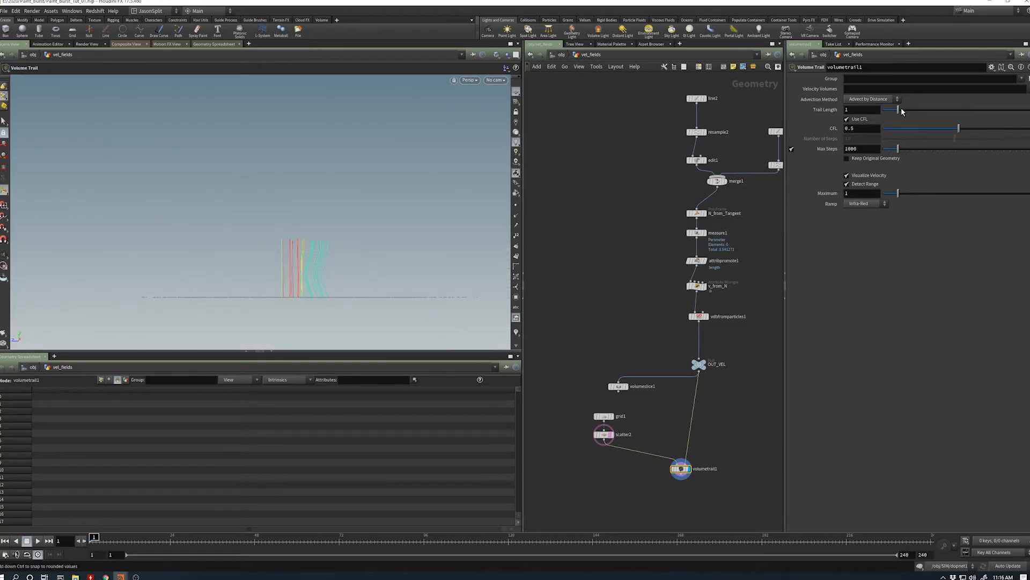
# - Set the Volume Trail's trail length to 2.8 and check the longer trails from several angles
pyautogui.moveTo(898, 110); pyautogui.dragTo(926, 110)
pyautogui.moveTo(329, 276)
pyautogui.keyDown('alt'); pyautogui.mouseDown()
pyautogui.moveTo(431, 302)
pyautogui.moveTo(343, 299)
pyautogui.moveTo(311, 280)
pyautogui.moveTo(317, 288)
pyautogui.mouseUp(); pyautogui.keyUp('alt')
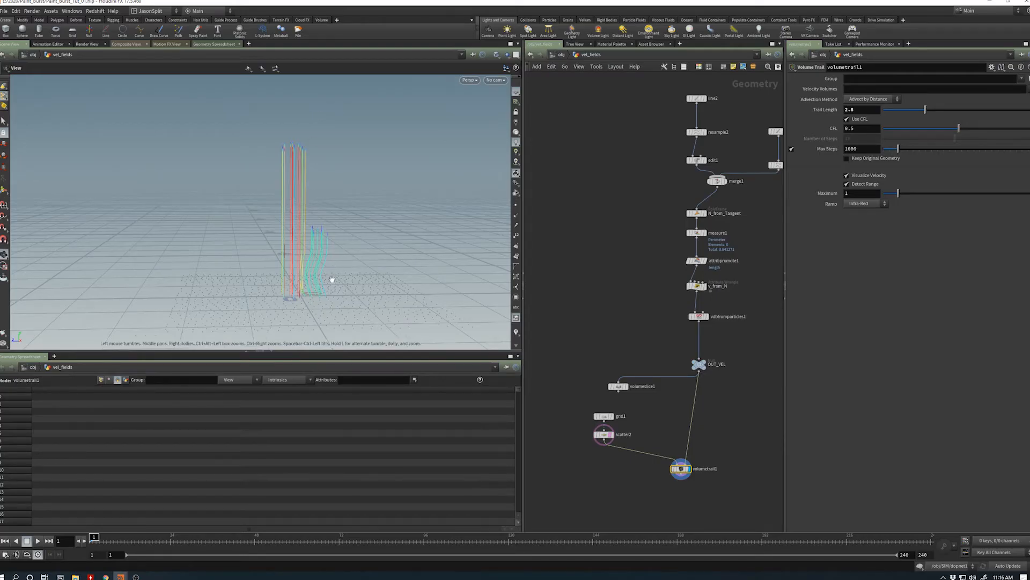
pyautogui.keyDown('alt'); pyautogui.moveTo(331, 281); pyautogui.dragTo(239, 304); pyautogui.keyUp('alt')
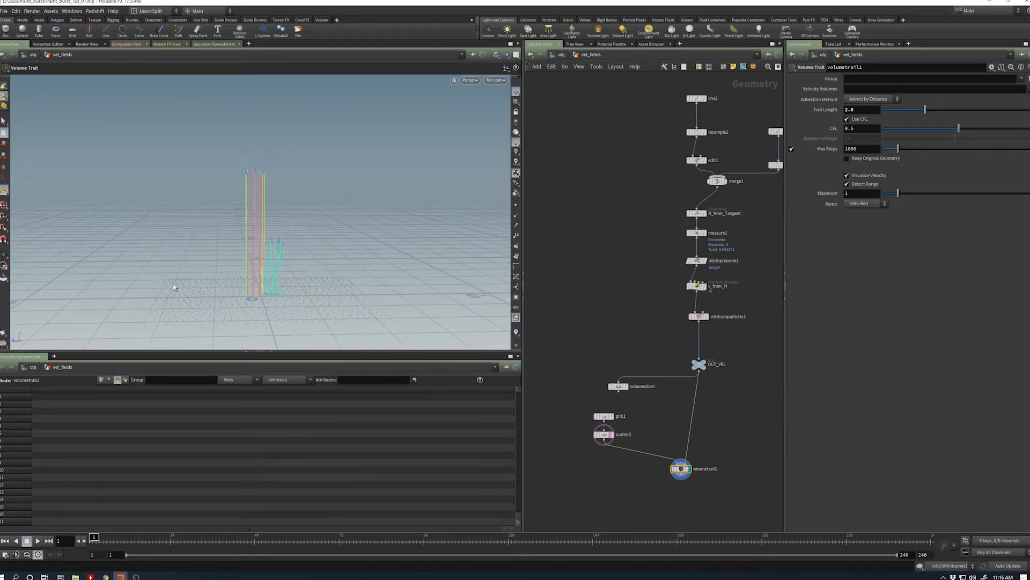
pyautogui.moveTo(317, 294)
pyautogui.keyDown('alt'); pyautogui.mouseDown()
pyautogui.moveTo(268, 290)
pyautogui.moveTo(280, 283)
pyautogui.moveTo(214, 290)
pyautogui.moveTo(295, 313)
pyautogui.moveTo(310, 295)
pyautogui.mouseUp(); pyautogui.keyUp('alt')
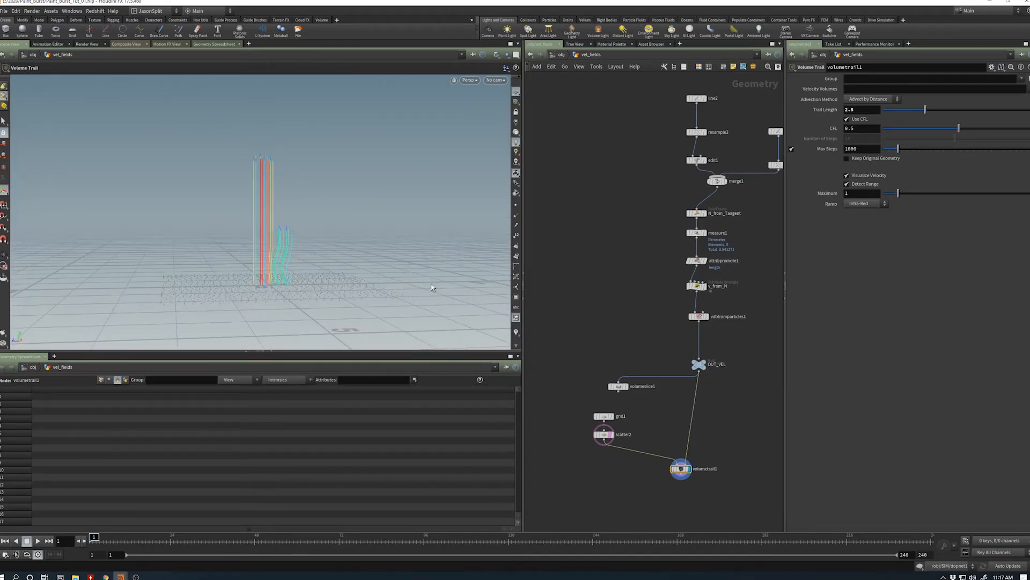
# - Align the Volume Trail node beneath OUT_VEL, then select OUT_VEL to compare its VDB bounds with the trails
pyautogui.moveTo(681, 469); pyautogui.dragTo(692, 466)
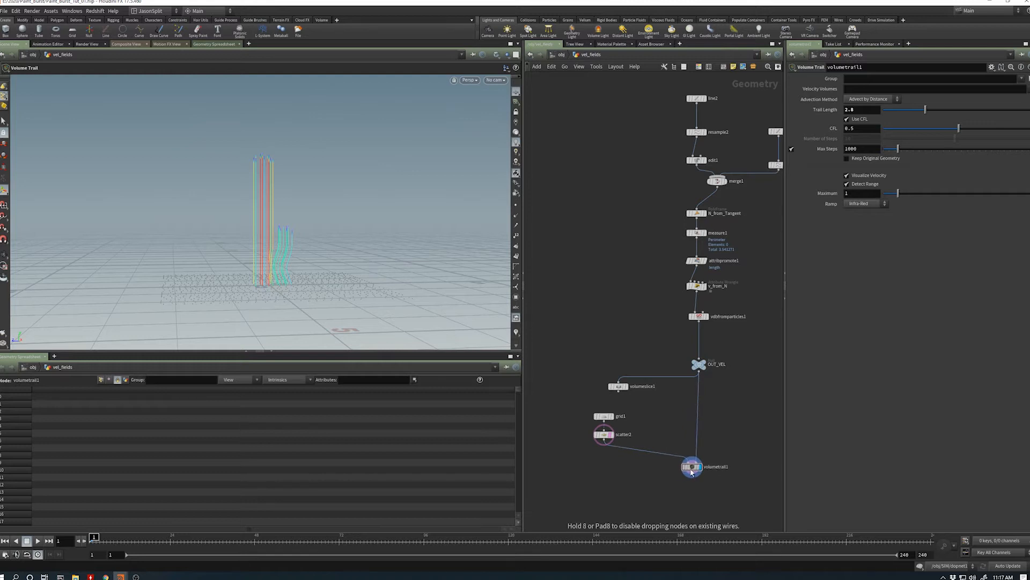
pyautogui.press('Escape')
pyautogui.keyDown('alt'); pyautogui.moveTo(293, 270); pyautogui.dragTo(249, 288, button='right'); pyautogui.keyUp('alt')
pyautogui.keyDown('alt'); pyautogui.moveTo(249, 288); pyautogui.dragTo(285, 289); pyautogui.keyUp('alt')
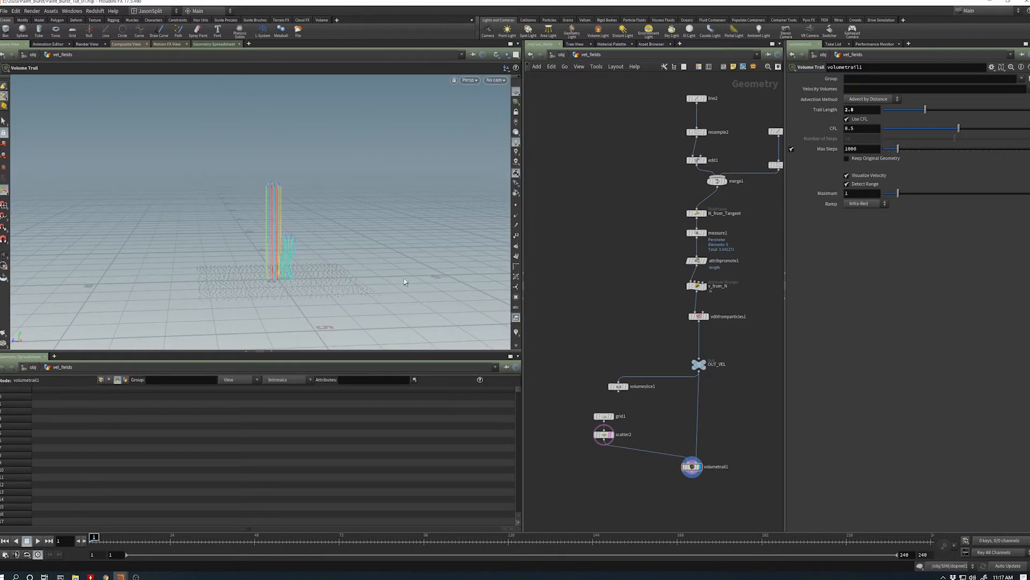
pyautogui.click(700, 364)
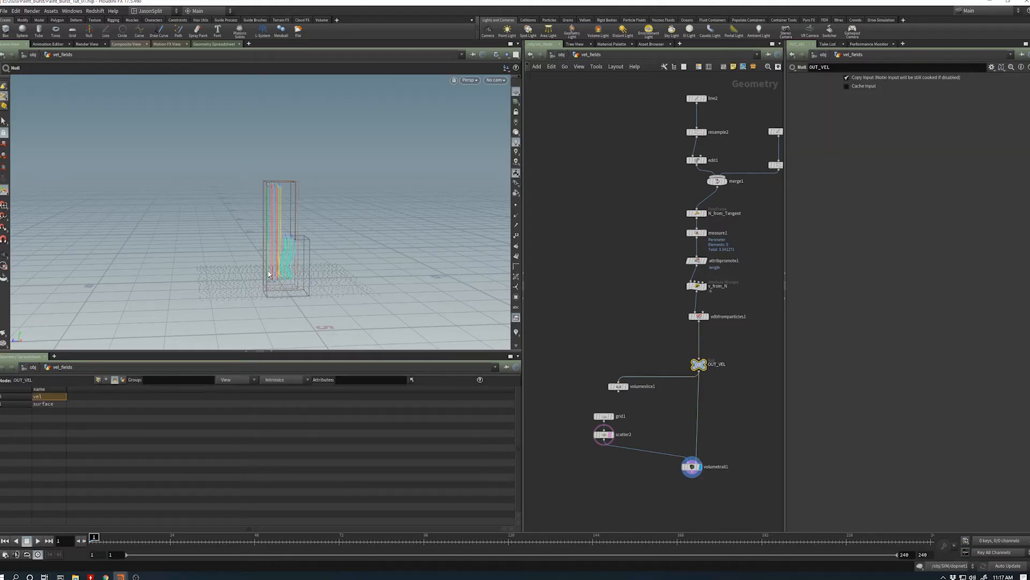
pyautogui.keyDown('alt'); pyautogui.moveTo(288, 256); pyautogui.dragTo(277, 263, button='middle'); pyautogui.keyUp('alt')
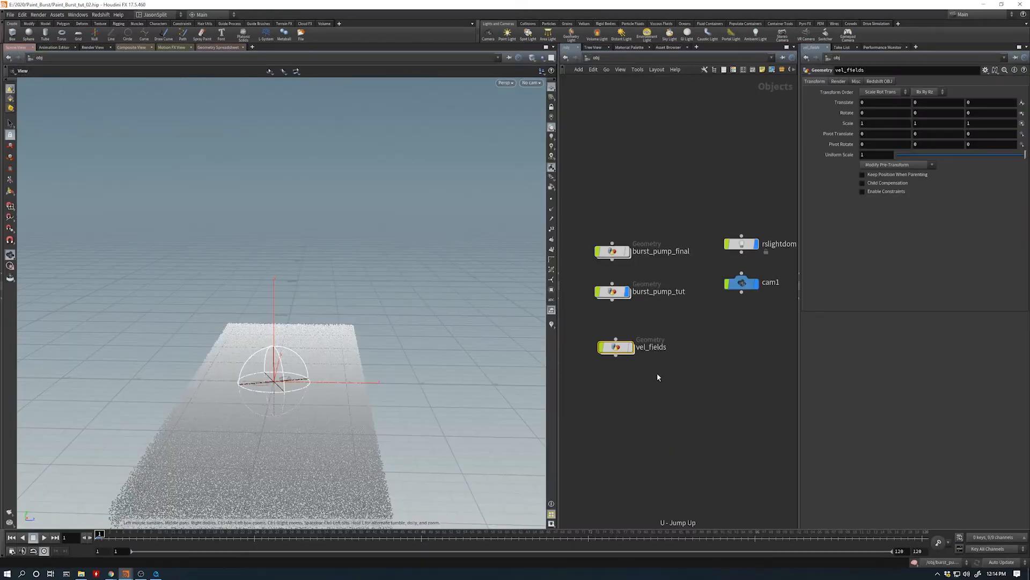
# - Enter the burst_pump_tut geometry, open its dopnet1 simulation network, and shift the pane divider to widen the node area
pyautogui.doubleClick(617, 292)
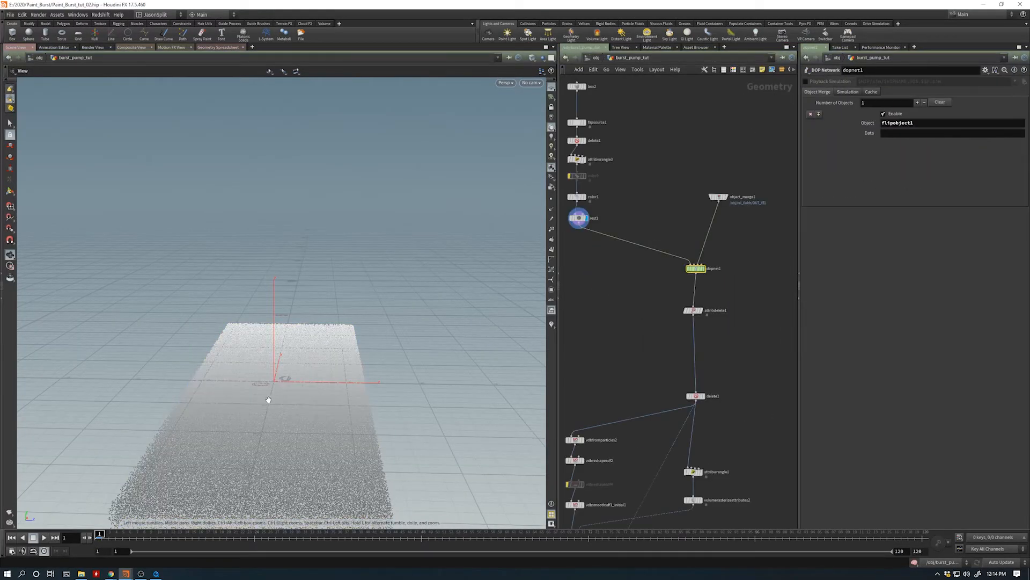
pyautogui.moveTo(283, 398); pyautogui.dragTo(255, 406)
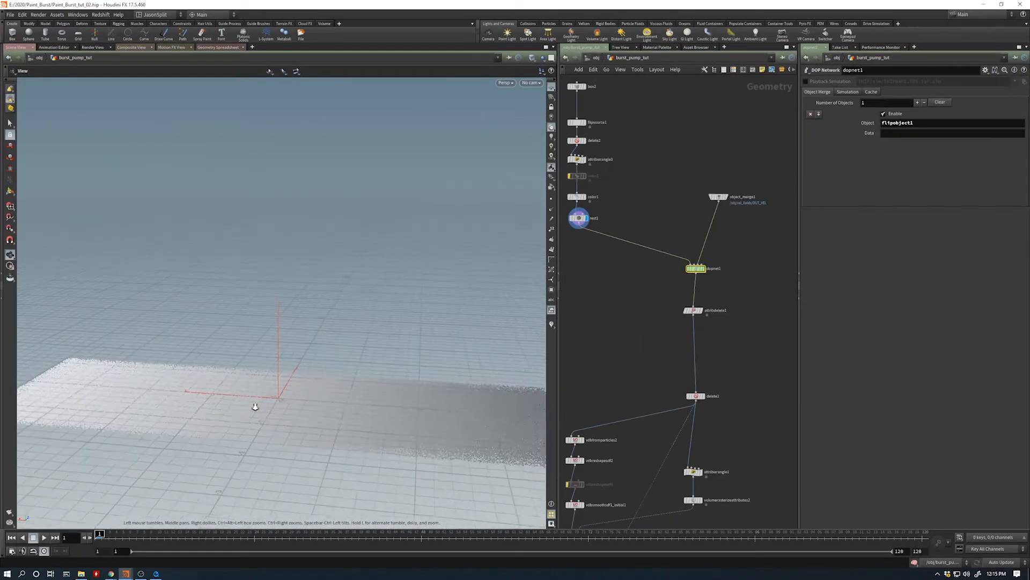
pyautogui.moveTo(255, 406); pyautogui.dragTo(253, 406, button='right')
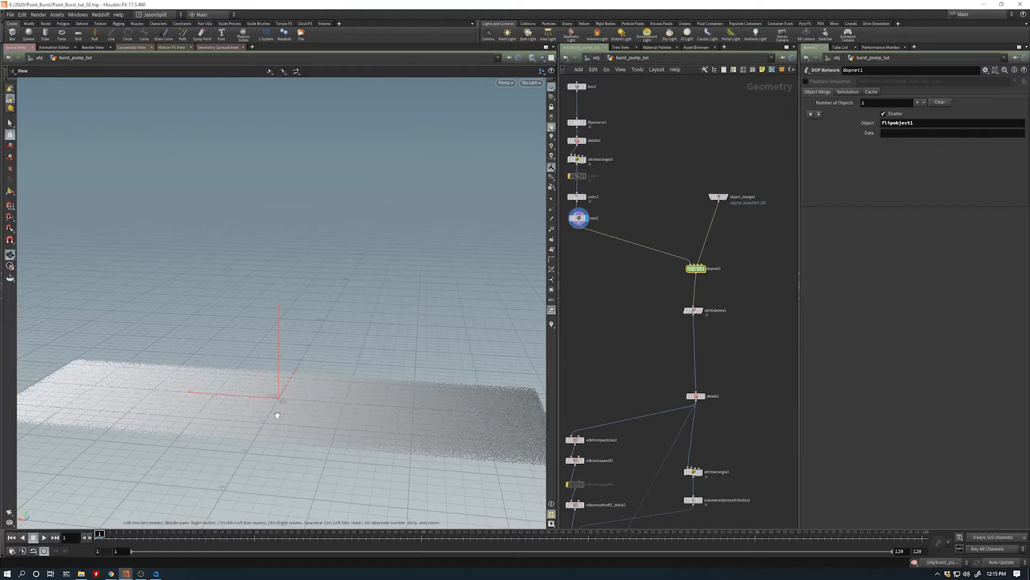
pyautogui.moveTo(609, 304); pyautogui.dragTo(639, 286, button='middle')
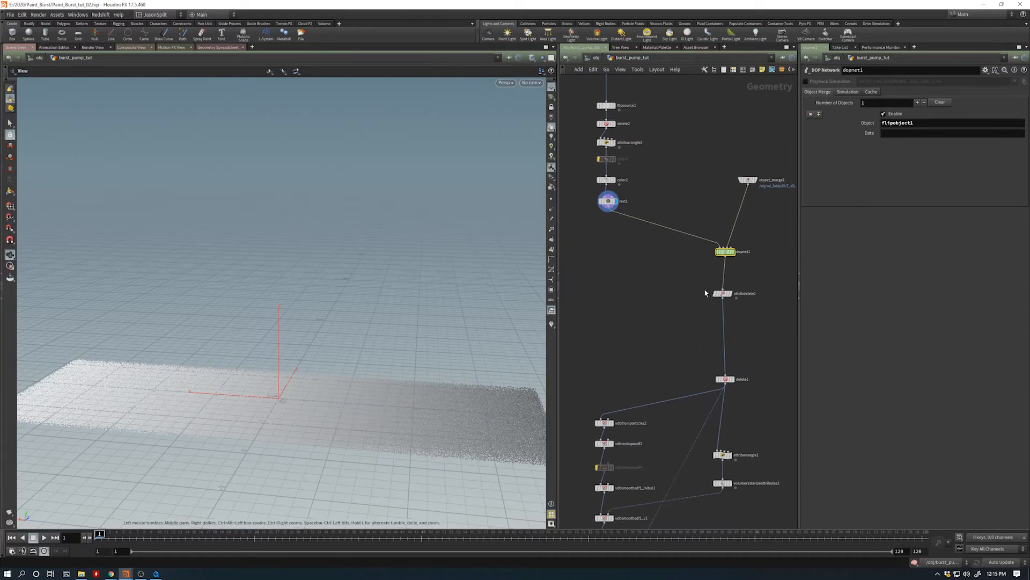
pyautogui.doubleClick(726, 252)
pyautogui.moveTo(714, 370); pyautogui.dragTo(737, 362, button='middle')
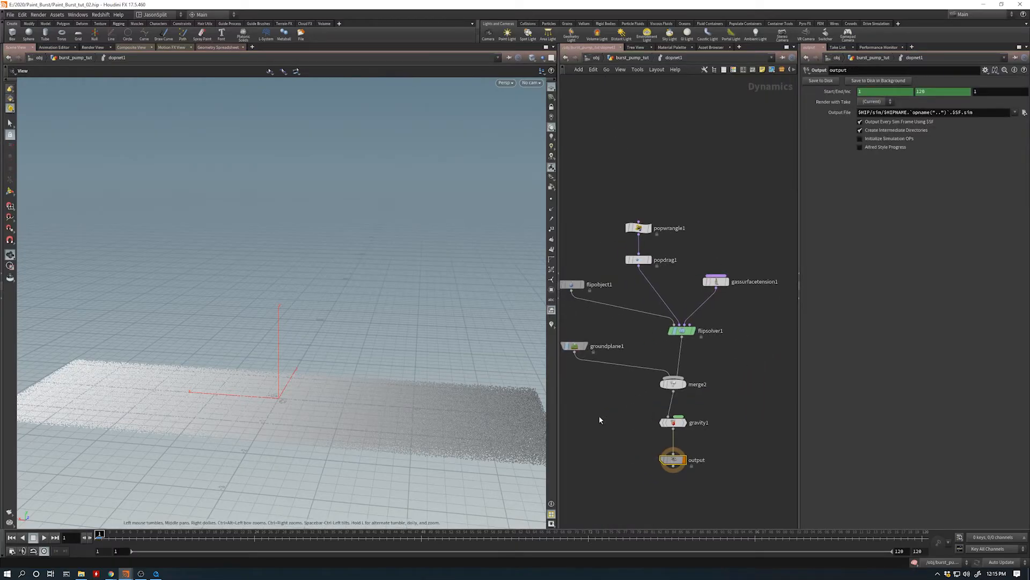
pyautogui.moveTo(558, 423); pyautogui.dragTo(501, 430)
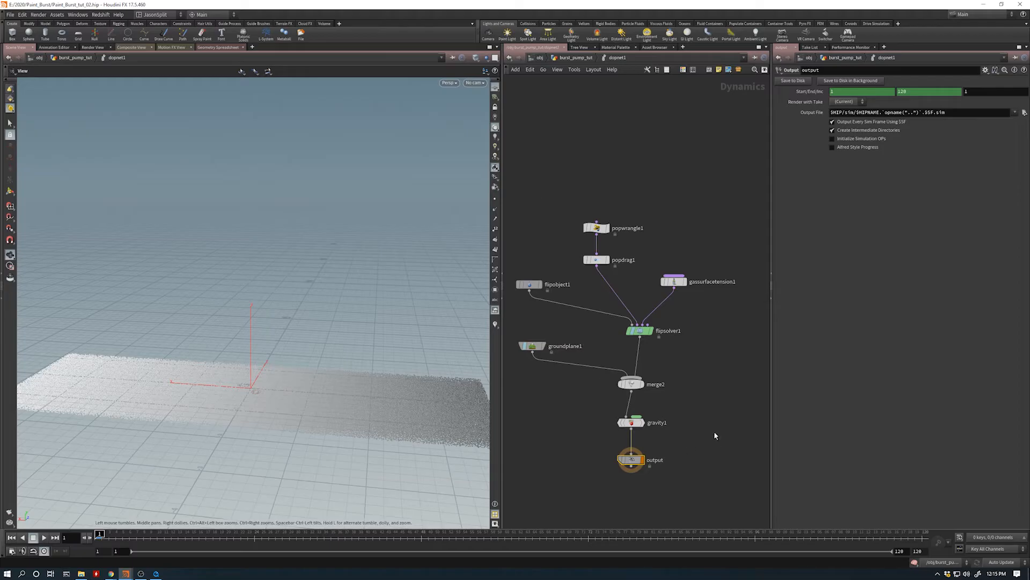
# - Add a Volume Source node to the DOP network beside popwrangle1, above the Gas Surface Tension node
pyautogui.click(640, 330)
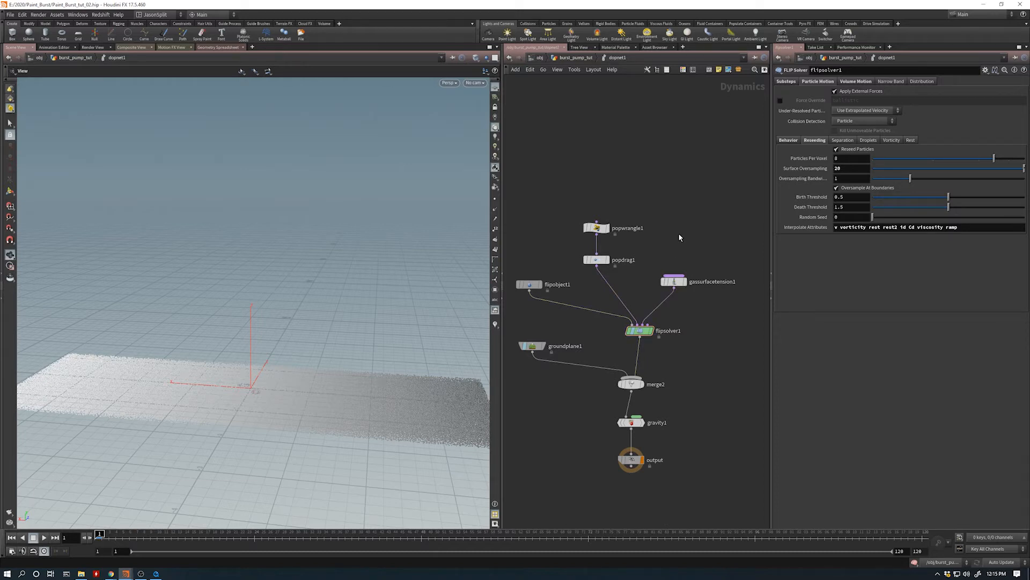
pyautogui.press('Tab')
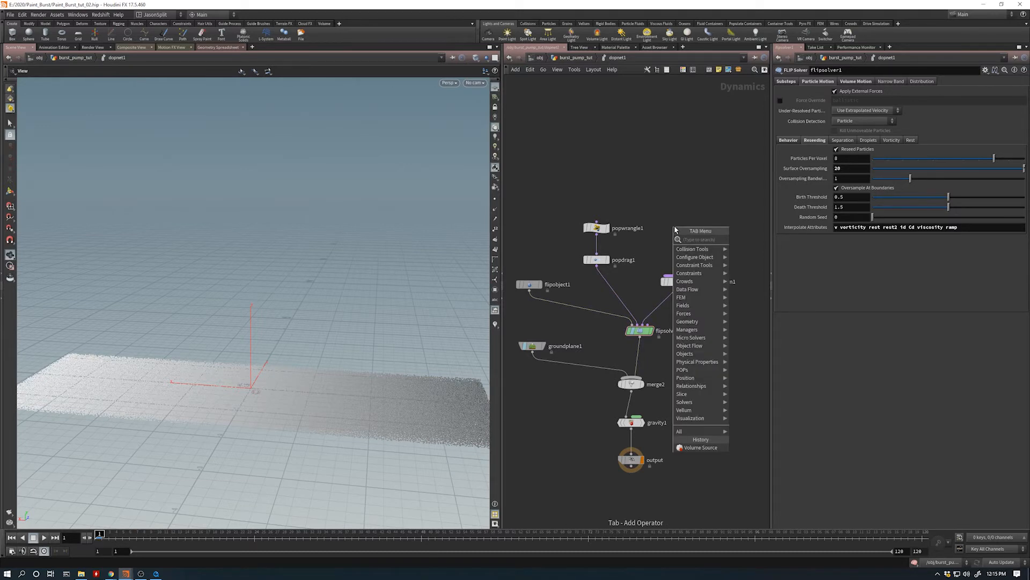
pyautogui.write('v')
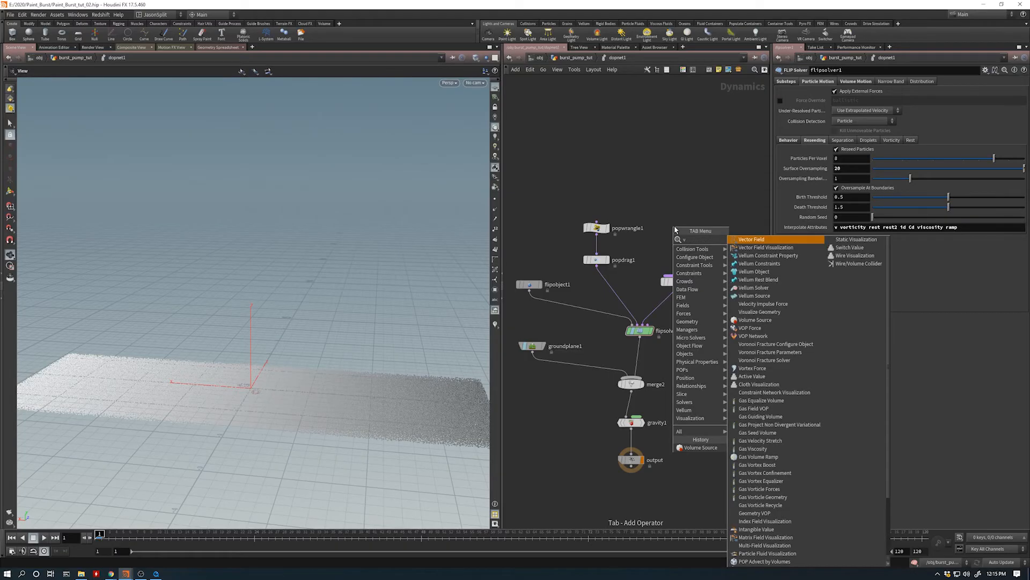
pyautogui.write('olu')
pyautogui.press('Return')
pyautogui.click(674, 227)
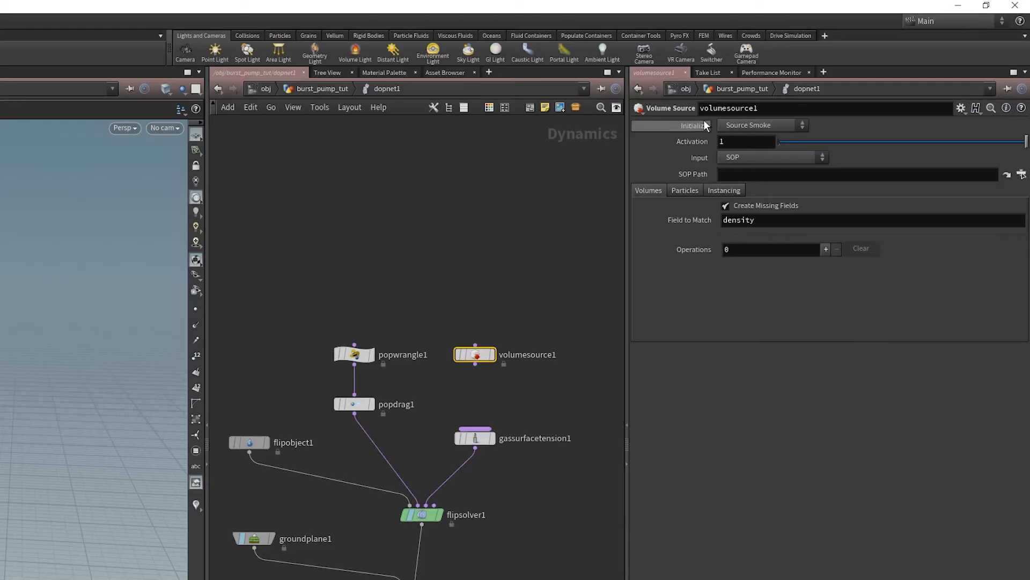
# - Initialize the Volume Source as Pump and set its SOP path to /obj/vel_fields/OUT_VEL
pyautogui.click(779, 125)
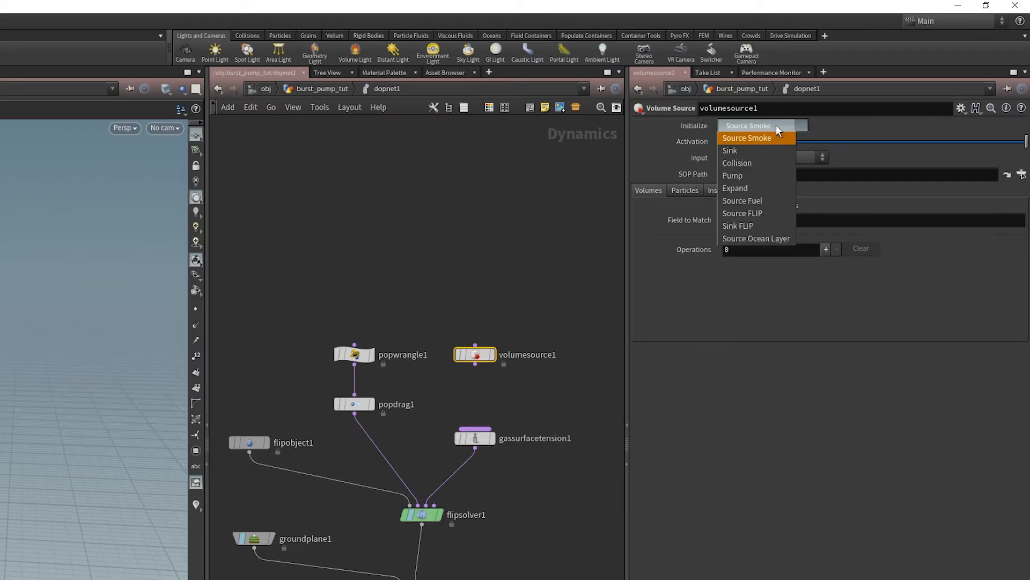
pyautogui.click(768, 179)
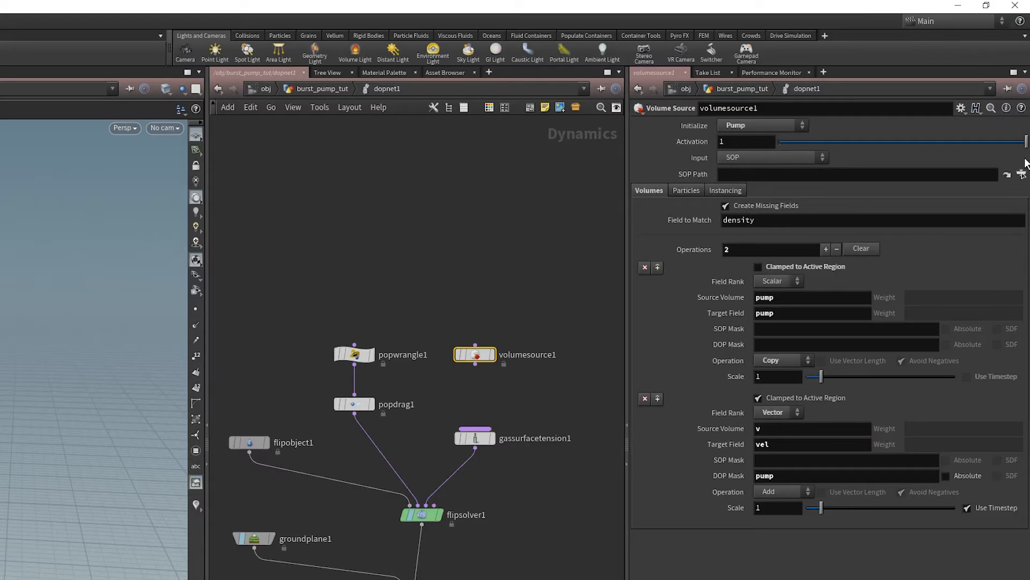
pyautogui.click(1022, 174)
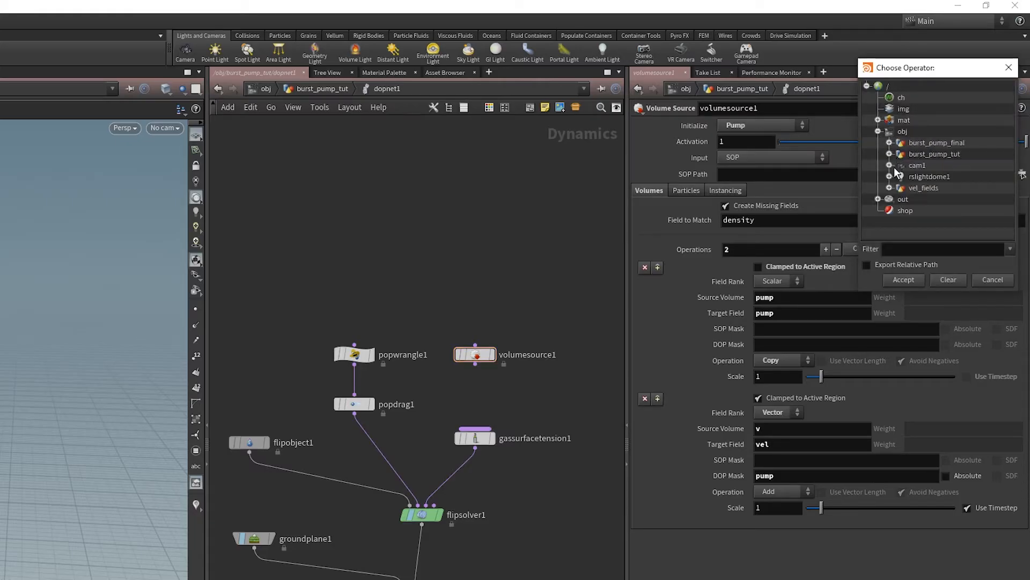
pyautogui.click(889, 187)
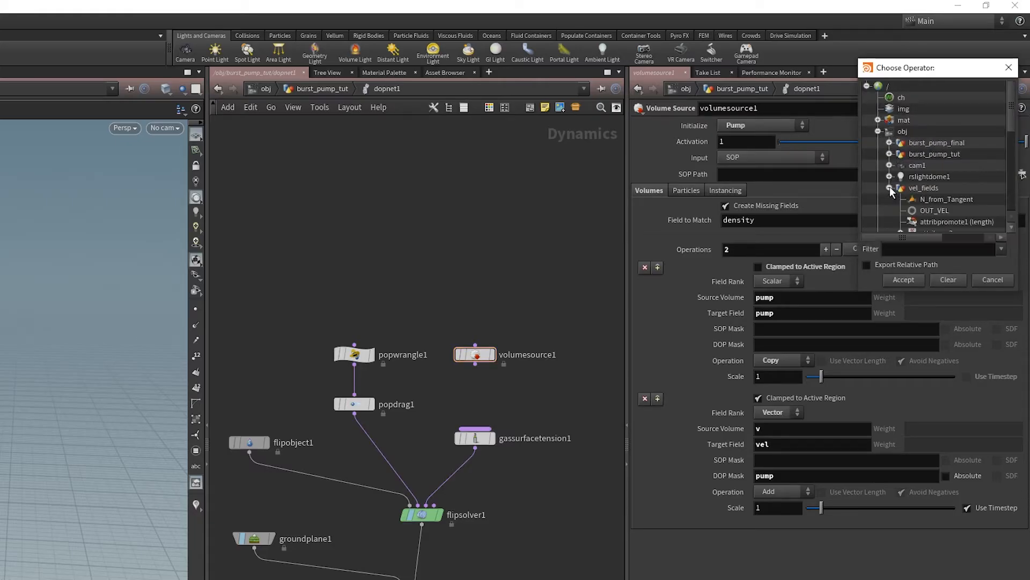
pyautogui.doubleClick(951, 210)
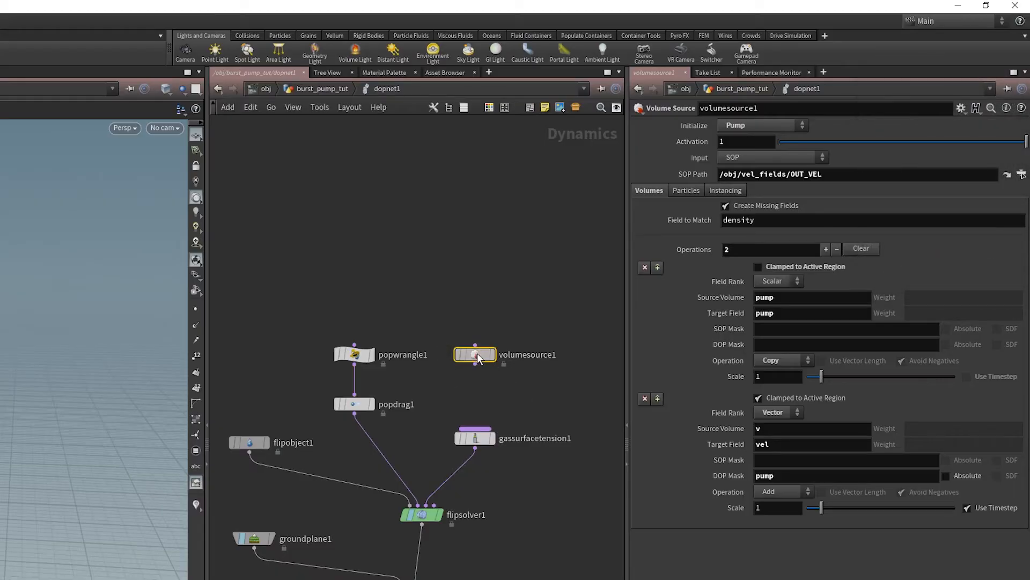
pyautogui.moveTo(473, 362); pyautogui.dragTo(479, 362)
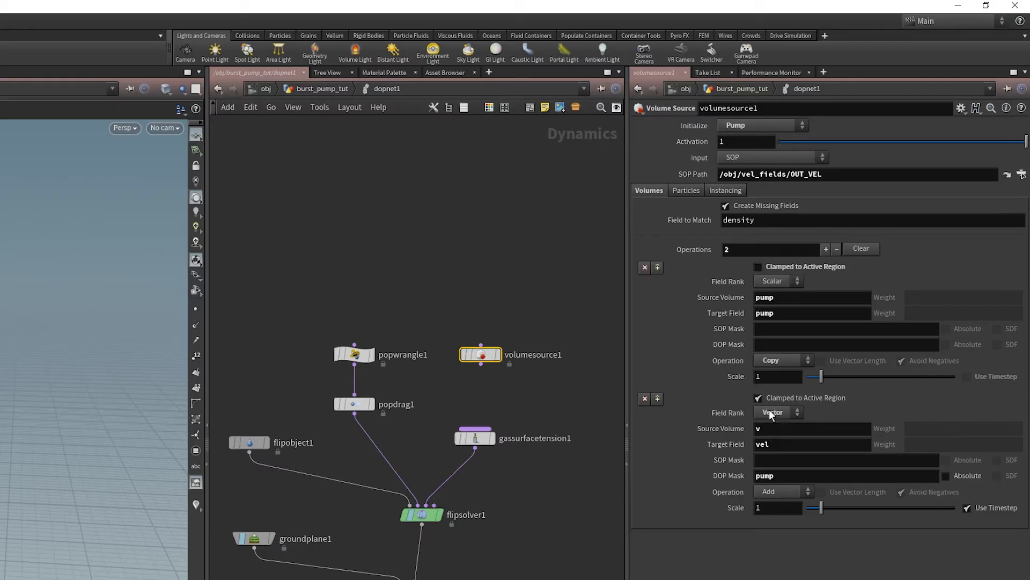
# - Keep the second operation's field rank as Vector and set its source volume to vel
pyautogui.click(783, 413)
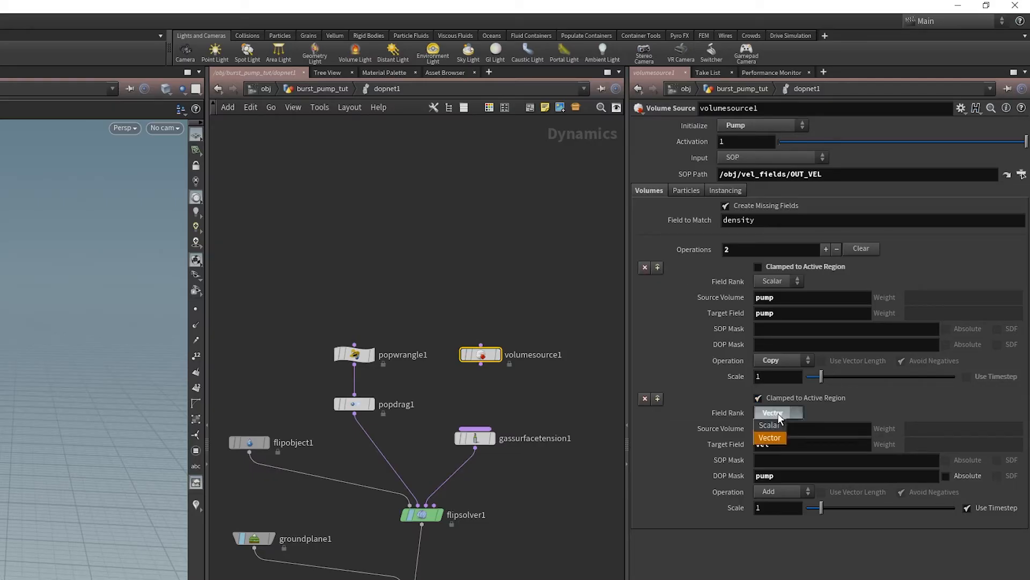
pyautogui.click(770, 438)
pyautogui.click(765, 428)
pyautogui.write('vel')
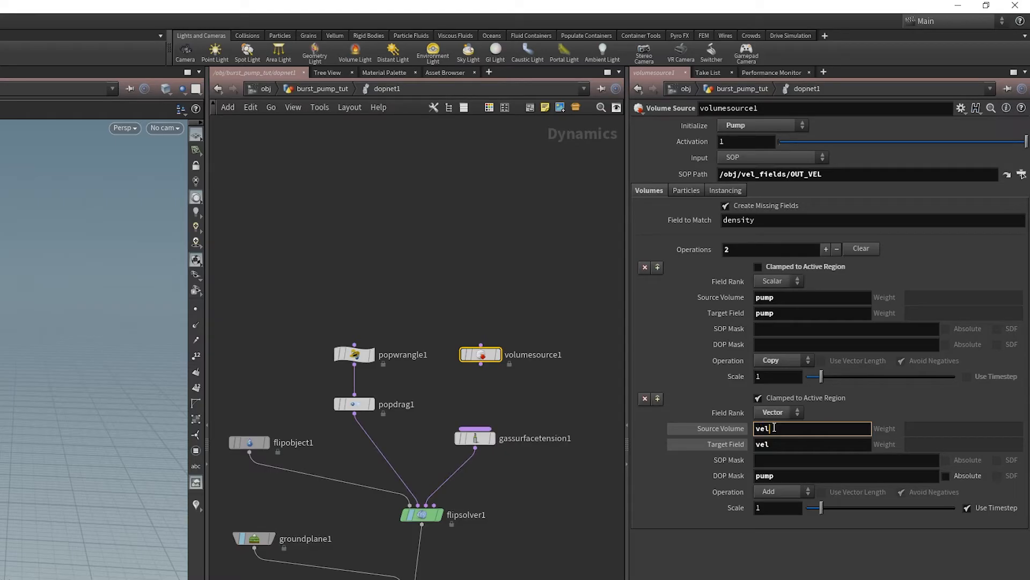
pyautogui.click(718, 433)
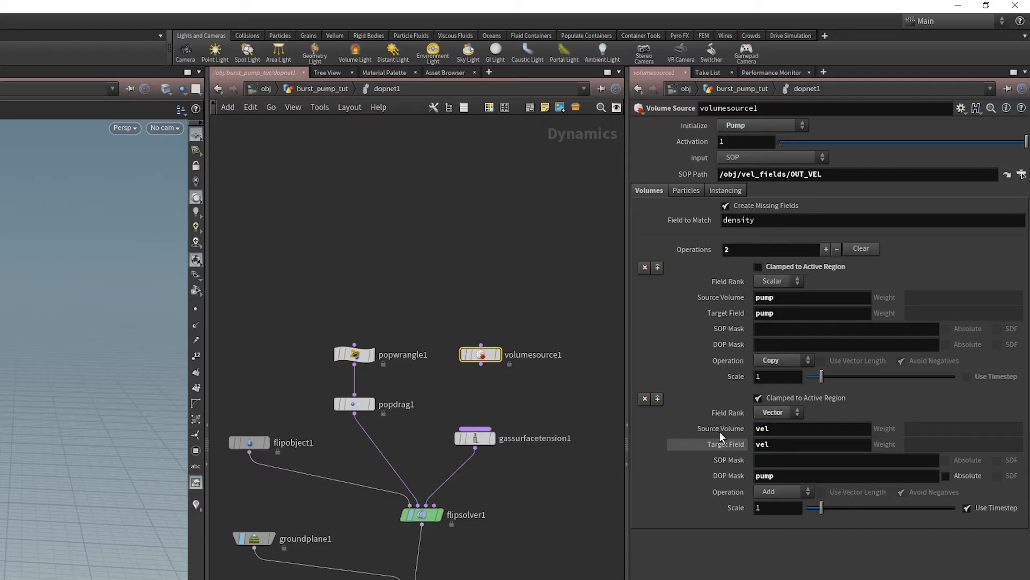
pyautogui.click(731, 449)
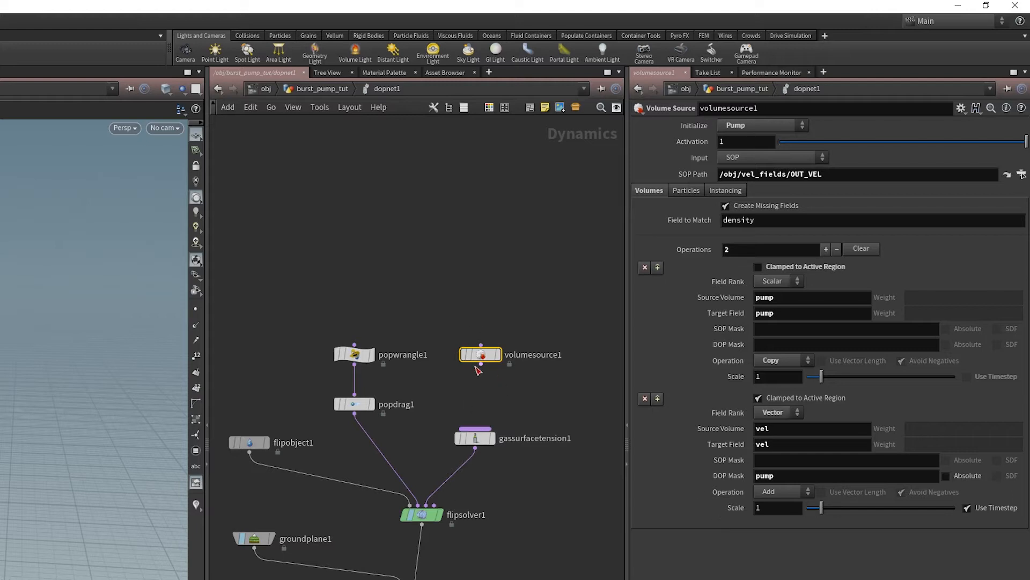
# - Wire volumesource1 into the input of gassurfacetension1 and arrange the two nodes above flipsolver1
pyautogui.scroll(2, 493, 487)
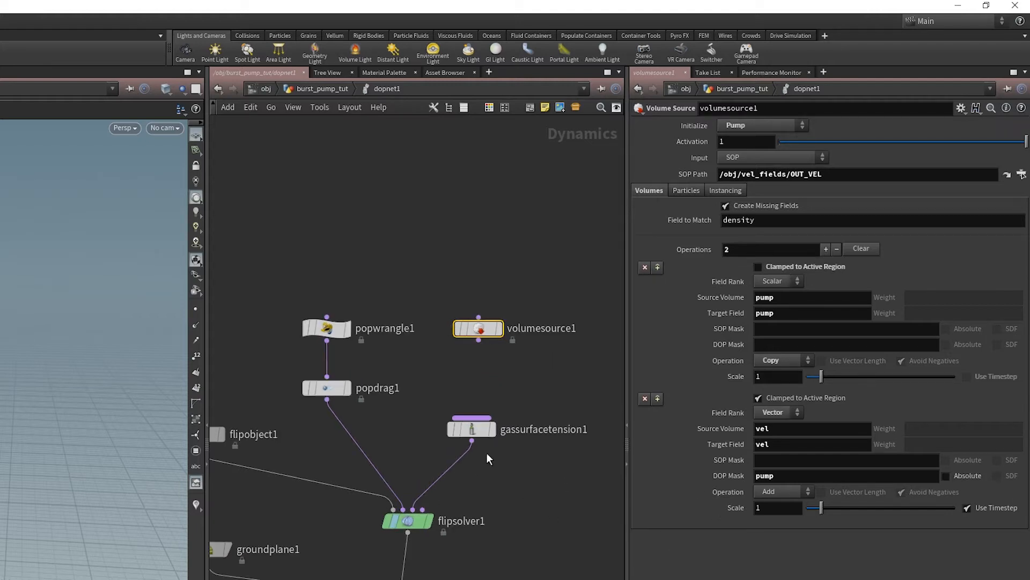
pyautogui.moveTo(476, 329); pyautogui.dragTo(534, 329)
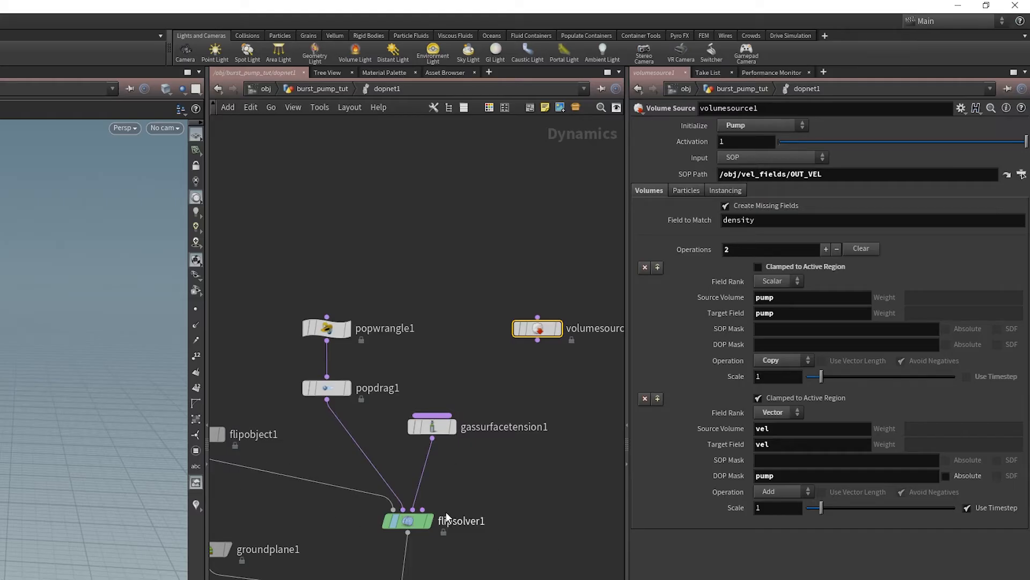
pyautogui.scroll(2, 424, 511)
pyautogui.scroll(1, 424, 511)
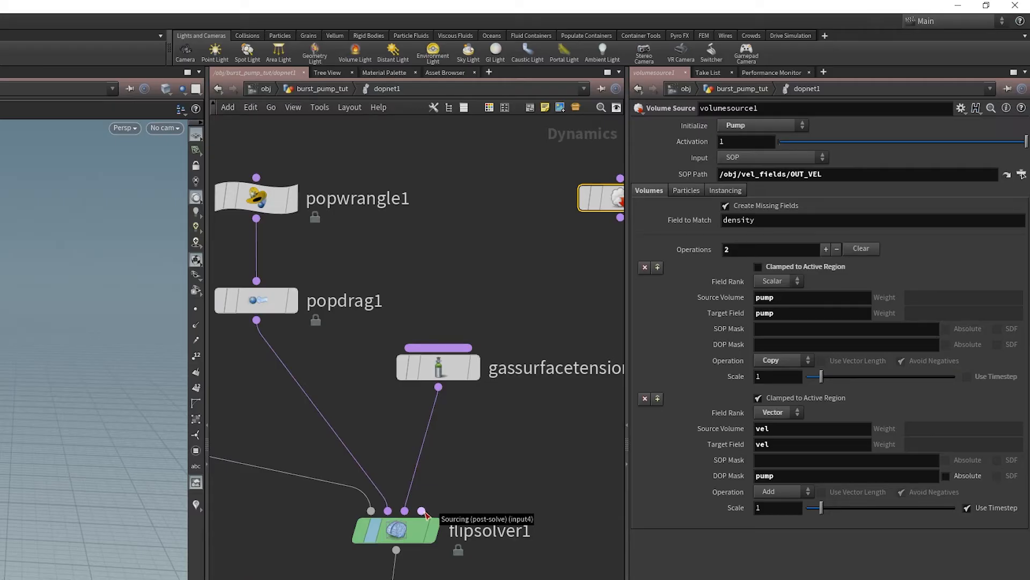
pyautogui.moveTo(509, 462); pyautogui.dragTo(464, 471, button='middle')
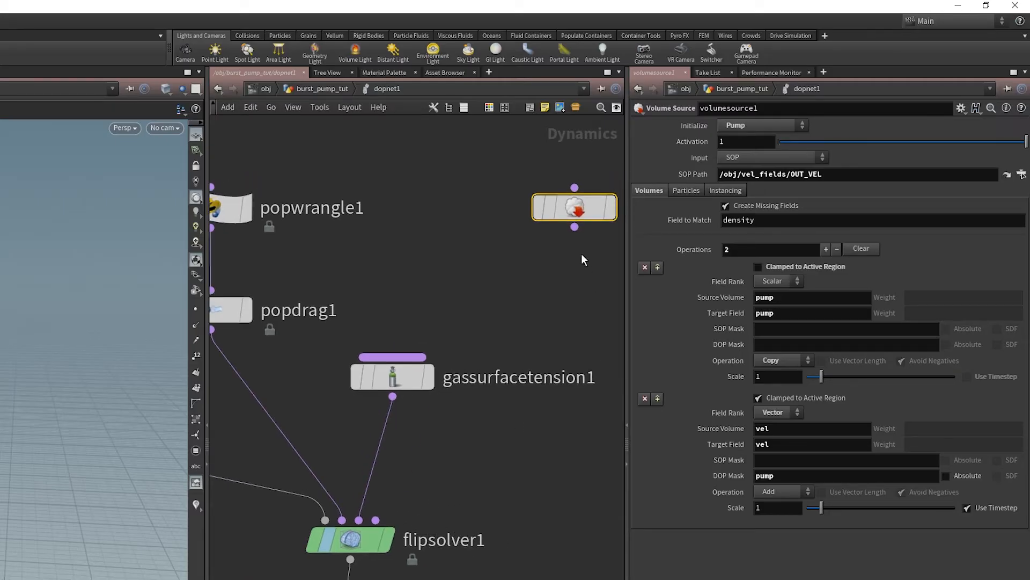
pyautogui.moveTo(574, 208); pyautogui.dragTo(501, 218)
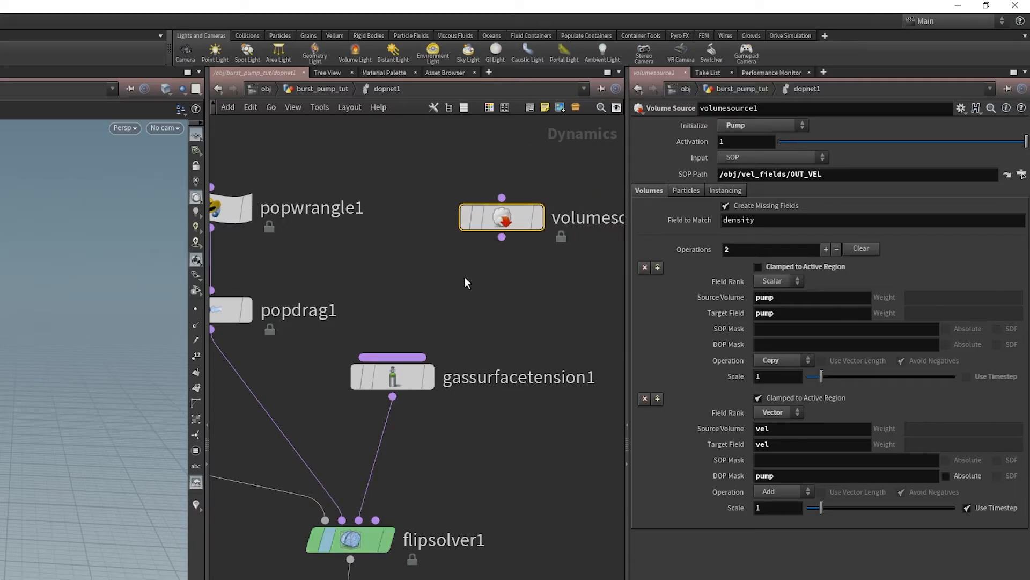
pyautogui.moveTo(502, 237); pyautogui.dragTo(386, 357)
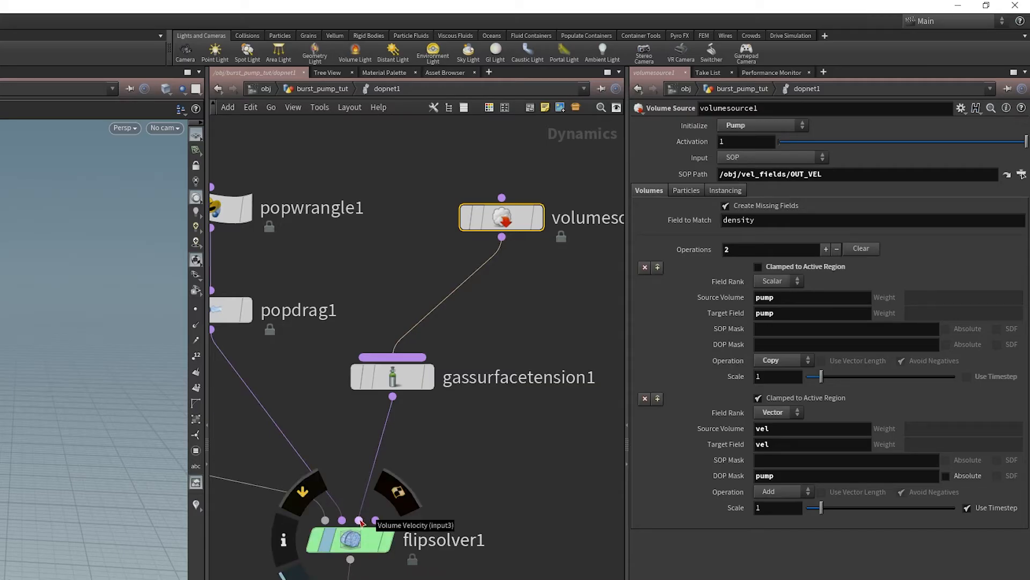
pyautogui.moveTo(465, 438); pyautogui.dragTo(473, 463, button='middle')
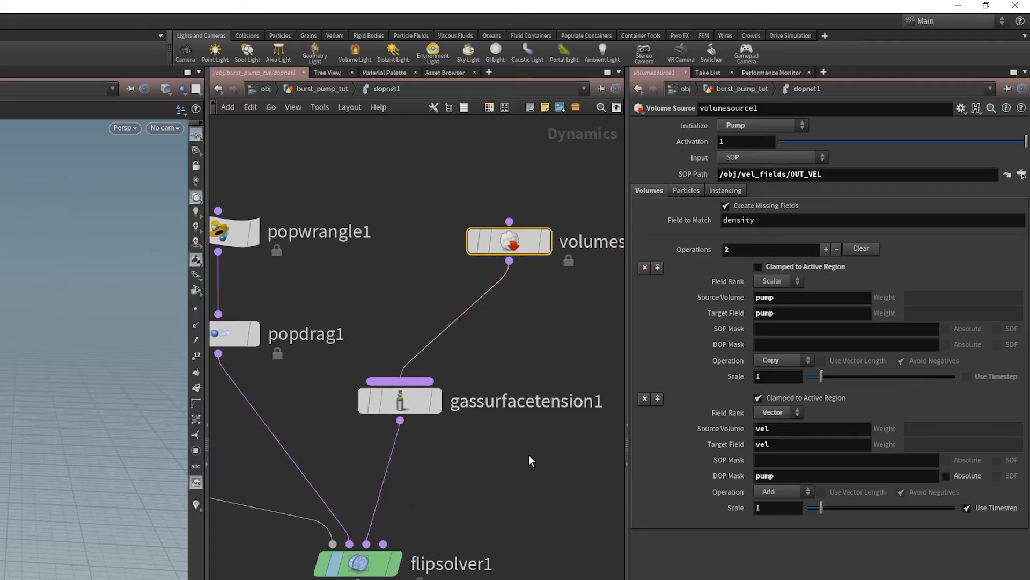
pyautogui.moveTo(509, 240); pyautogui.dragTo(454, 246)
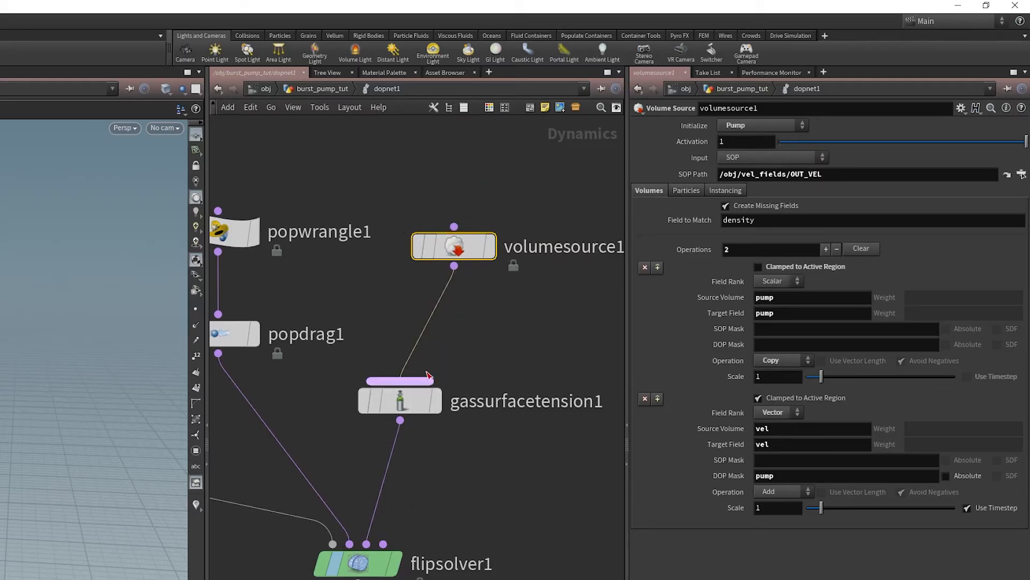
pyautogui.moveTo(407, 405); pyautogui.dragTo(439, 400)
pyautogui.scroll(-5, 520, 446)
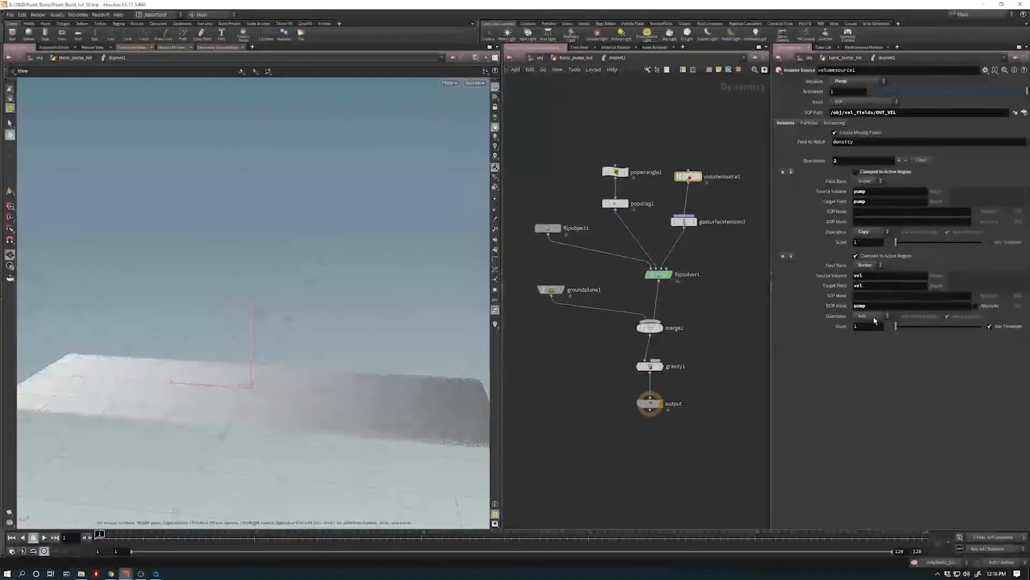
# - Set the scale of the Volume Source's vel operation to 5 and play the simulation to view the jet
pyautogui.click(775, 509)
pyautogui.write('5')
pyautogui.press('Return')
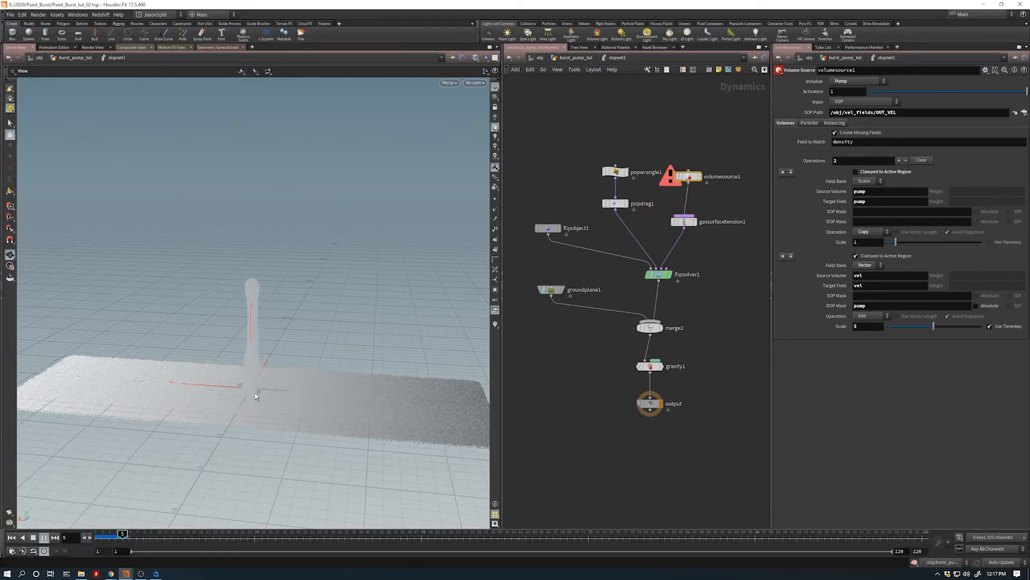
pyautogui.moveTo(269, 366); pyautogui.dragTo(237, 391)
# - Set the particle visualization type of flipobject1 to Speed in its particle guides
pyautogui.click(547, 228)
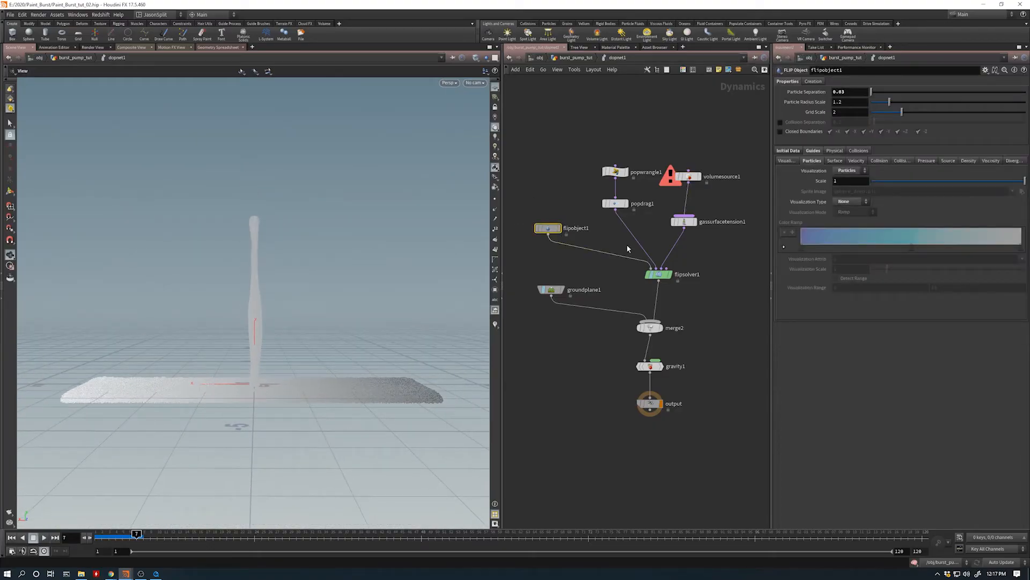
pyautogui.click(845, 171)
pyautogui.click(888, 161)
pyautogui.click(854, 202)
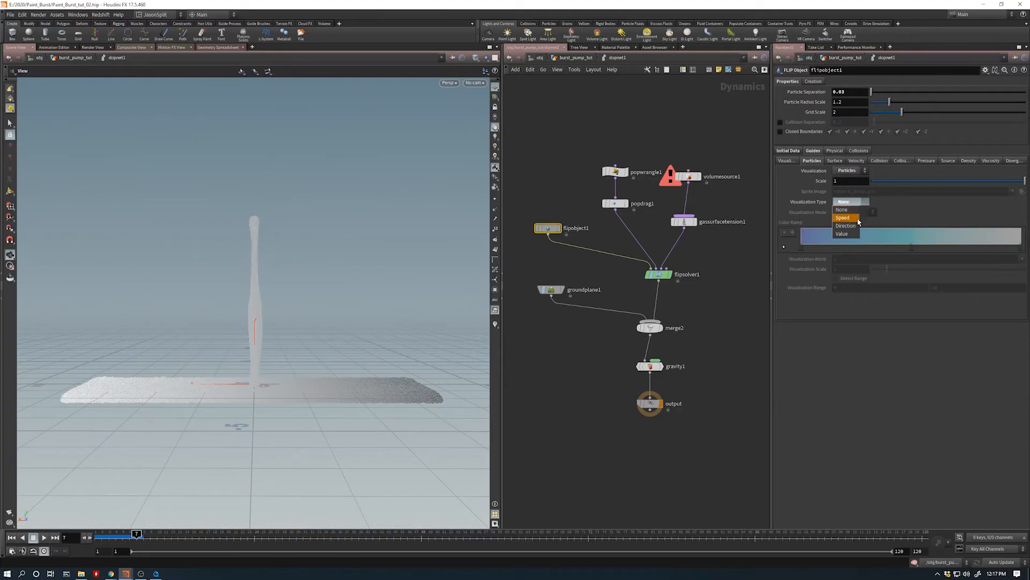
pyautogui.click(852, 235)
pyautogui.click(863, 200)
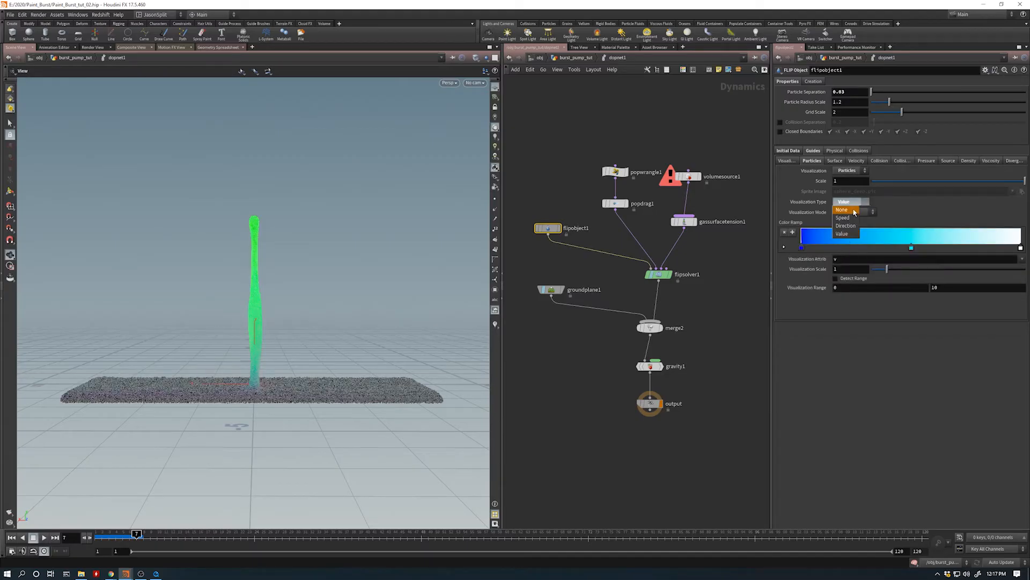
pyautogui.click(852, 213)
# - Play the simulation to frame 12, stop it, and scrub back to frame 4 to inspect the jet's shape
pyautogui.click(43, 537)
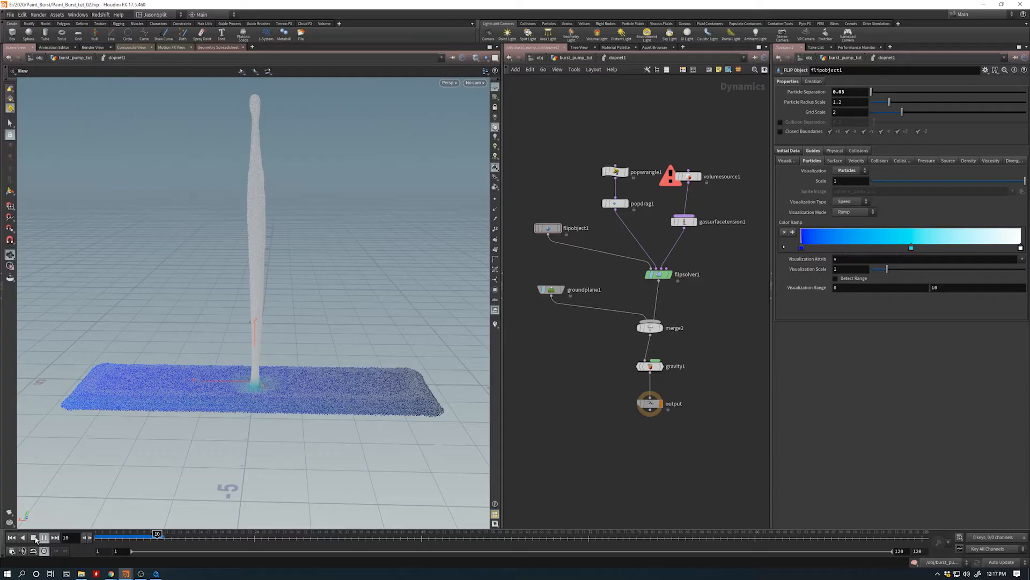
pyautogui.click(33, 537)
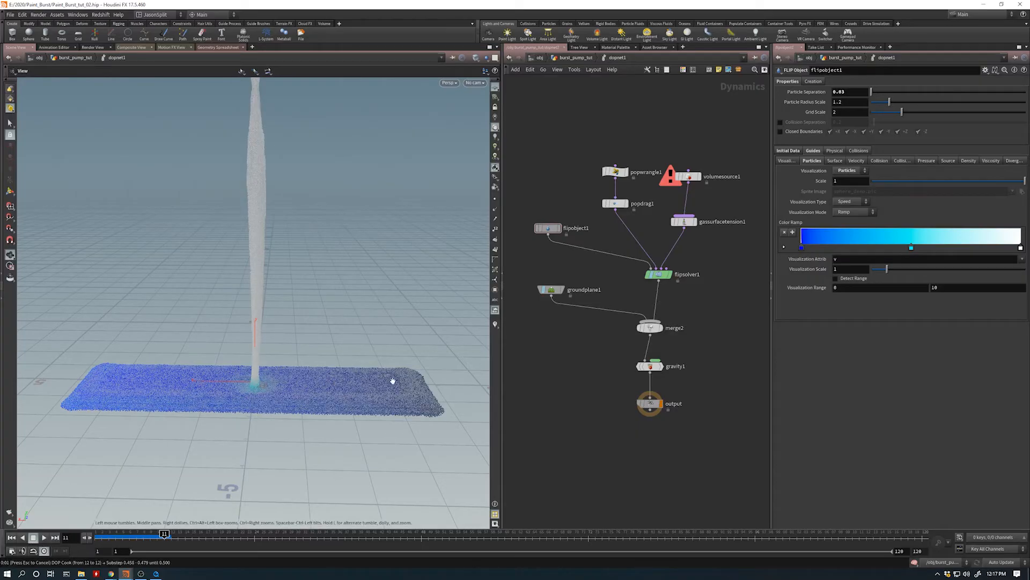
pyautogui.moveTo(393, 380); pyautogui.dragTo(508, 370)
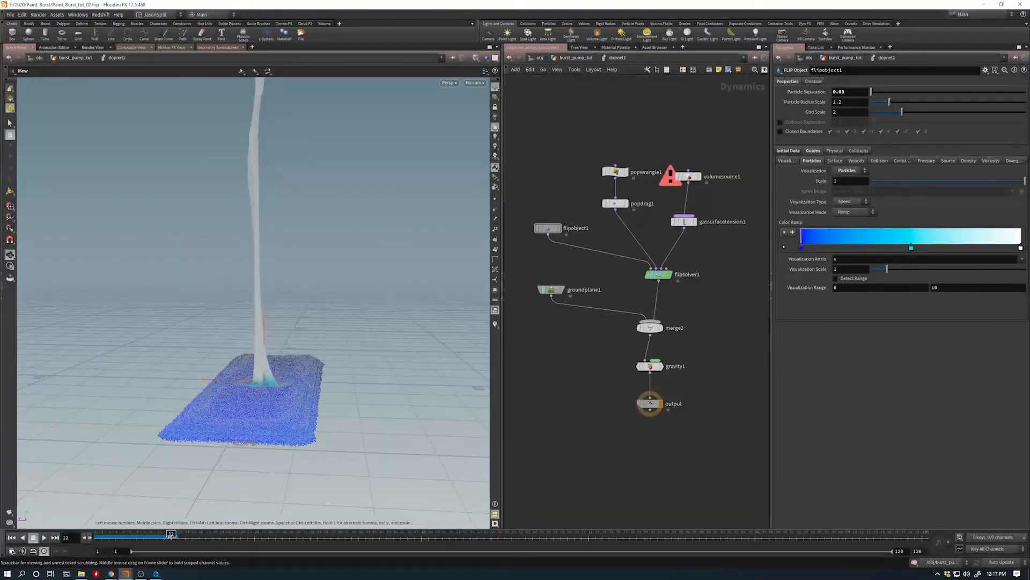
pyautogui.moveTo(170, 537); pyautogui.dragTo(114, 539)
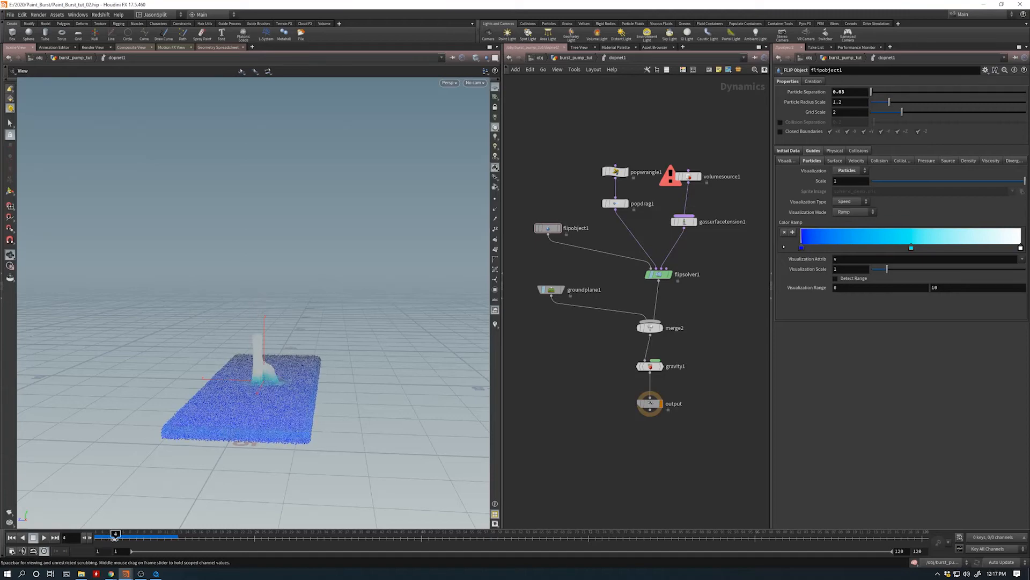
pyautogui.moveTo(280, 383); pyautogui.dragTo(299, 368)
pyautogui.moveTo(299, 368); pyautogui.dragTo(290, 376, button='right')
pyautogui.moveTo(290, 376); pyautogui.dragTo(284, 376)
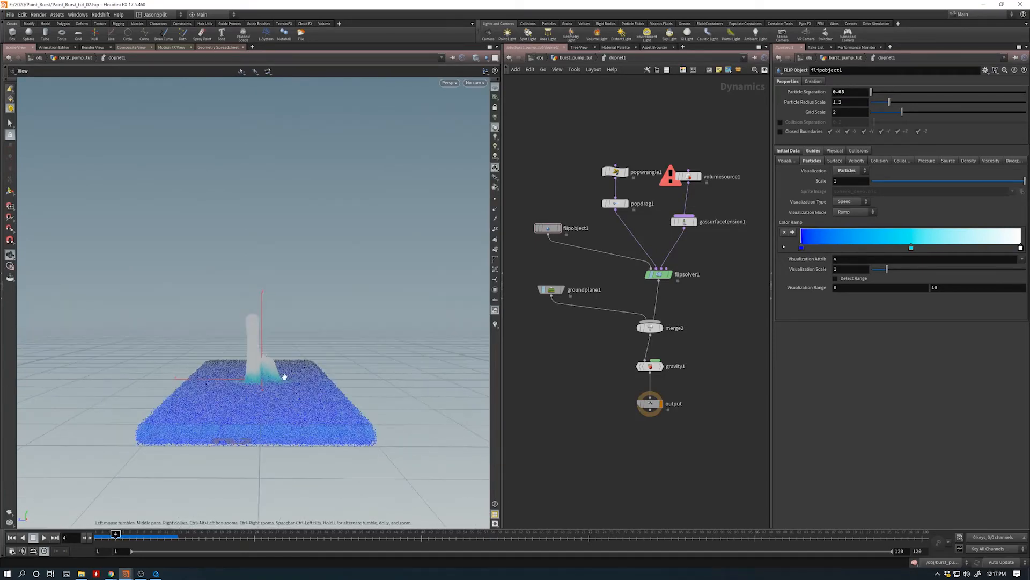
# - Return to the object level, display vel_fields together with the fluid, and scrub to frame 2
pyautogui.press('u')
pyautogui.press('u')
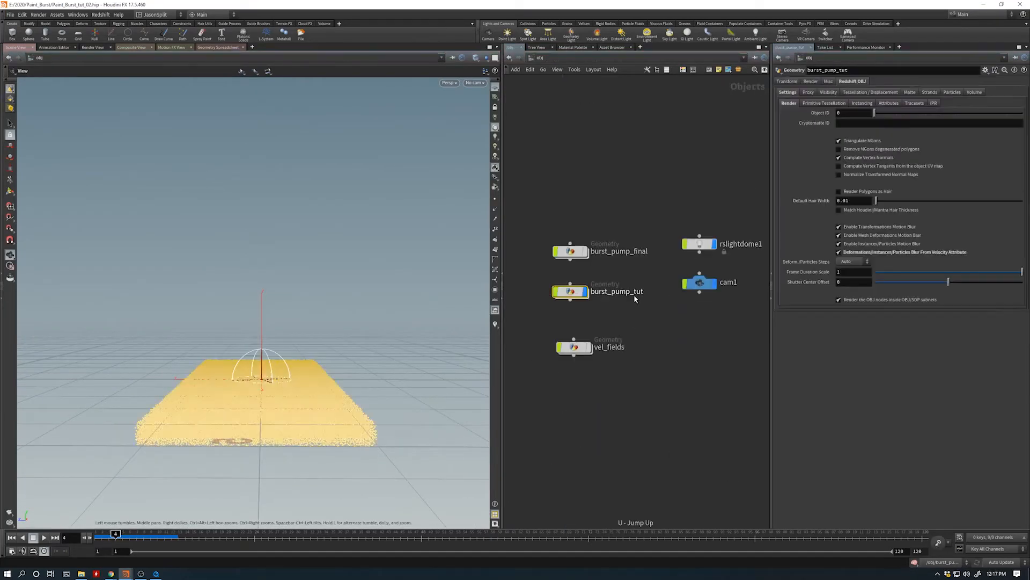
pyautogui.click(573, 348)
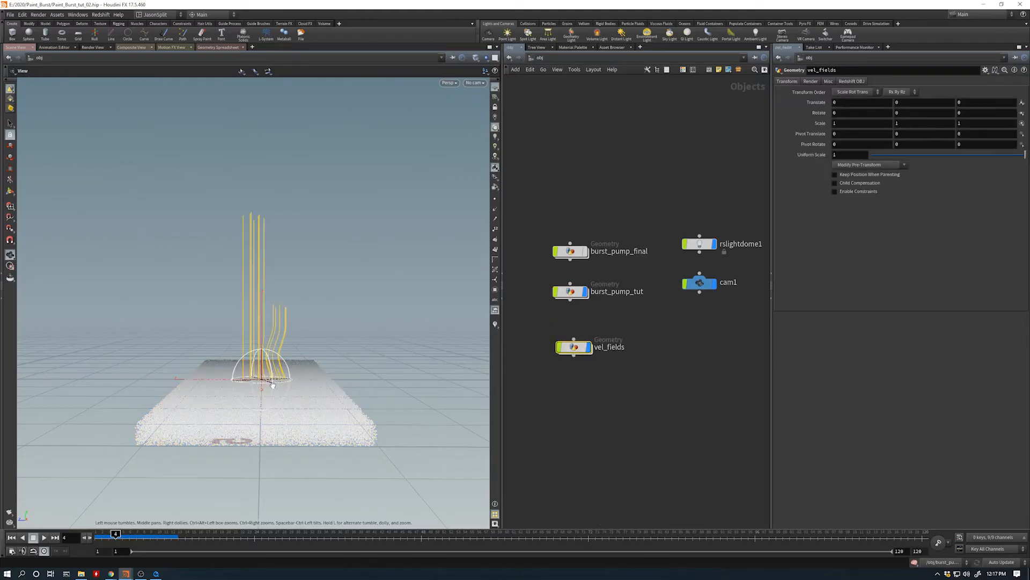
pyautogui.moveTo(273, 386); pyautogui.dragTo(275, 358)
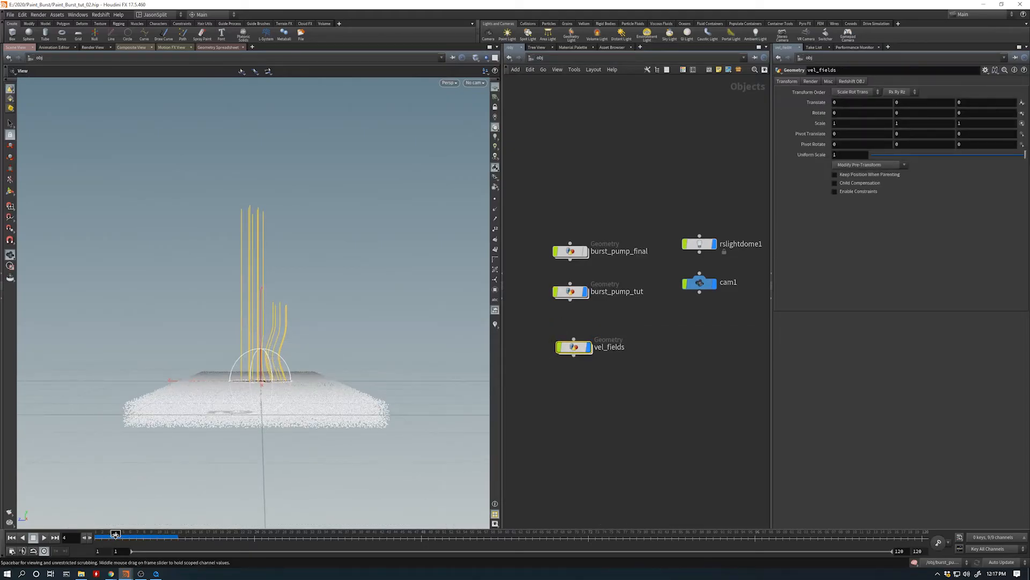
pyautogui.moveTo(115, 534)
pyautogui.mouseDown()
pyautogui.moveTo(149, 533)
pyautogui.moveTo(102, 533)
pyautogui.mouseUp()
# - Make dopnet1 the displayed node of burst_pump_tut and compare its fluid with the vel_fields curves at frame 3 from the object level
pyautogui.doubleClick(570, 292)
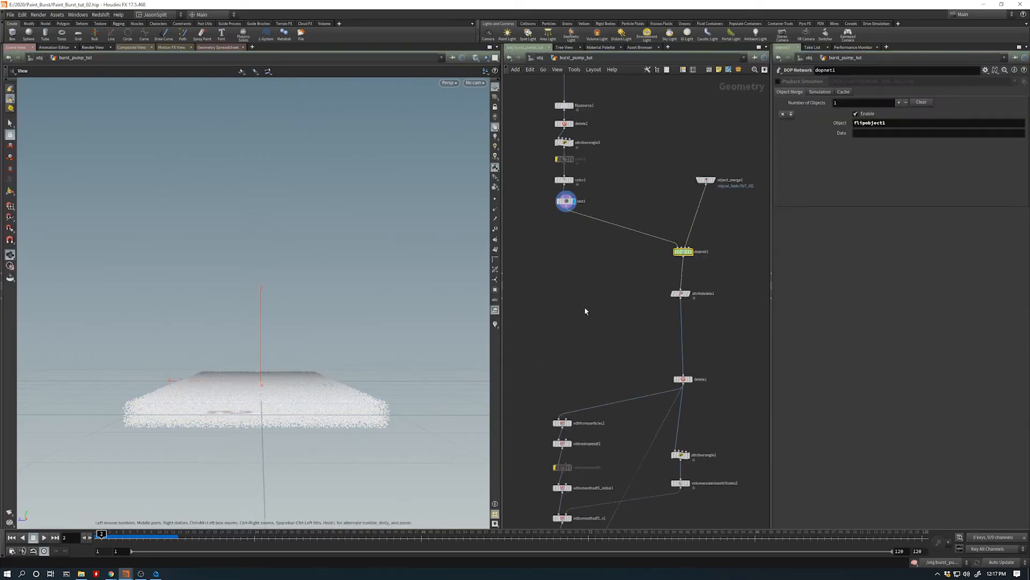
pyautogui.click(690, 252)
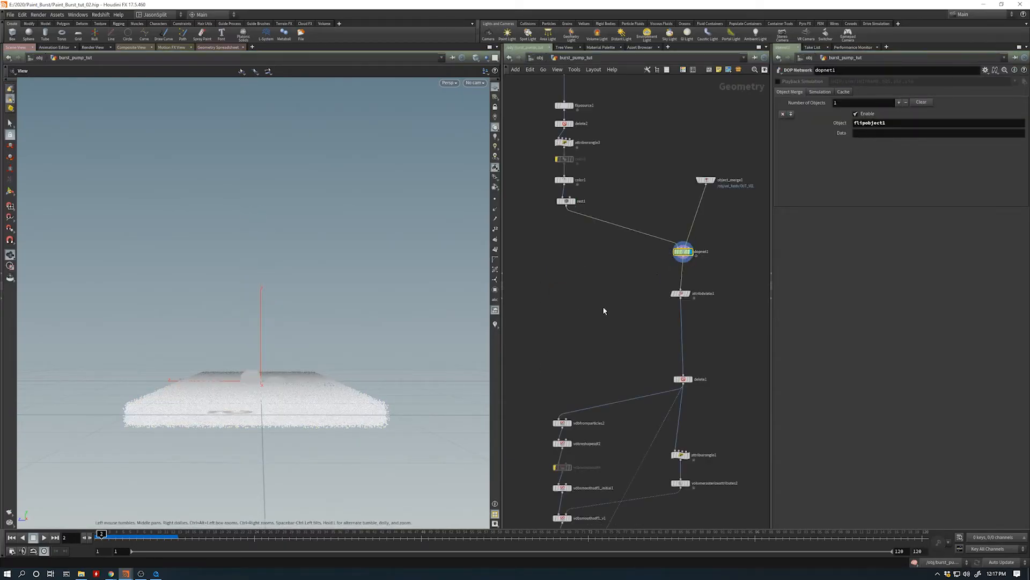
pyautogui.press('u')
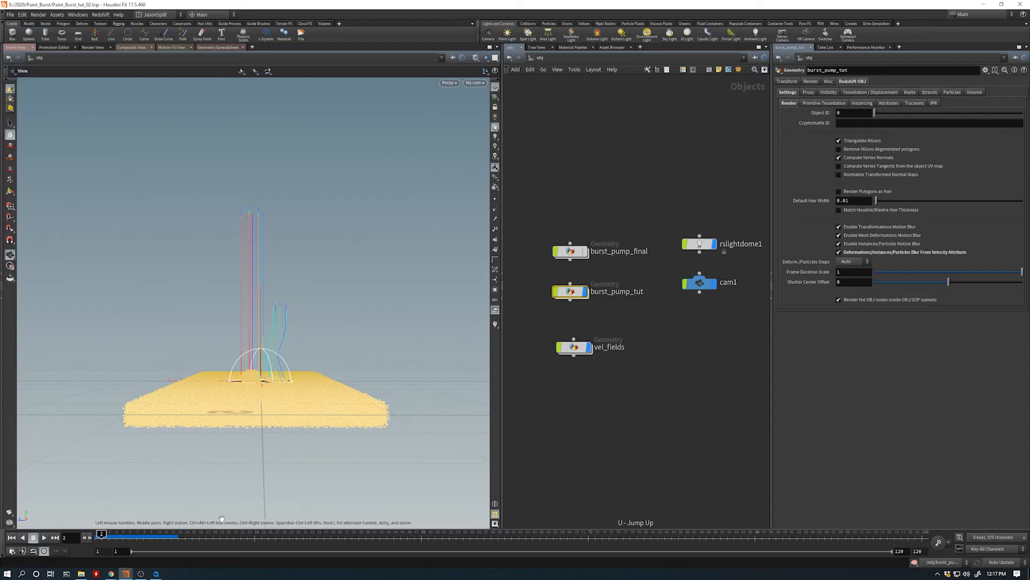
pyautogui.click(119, 534)
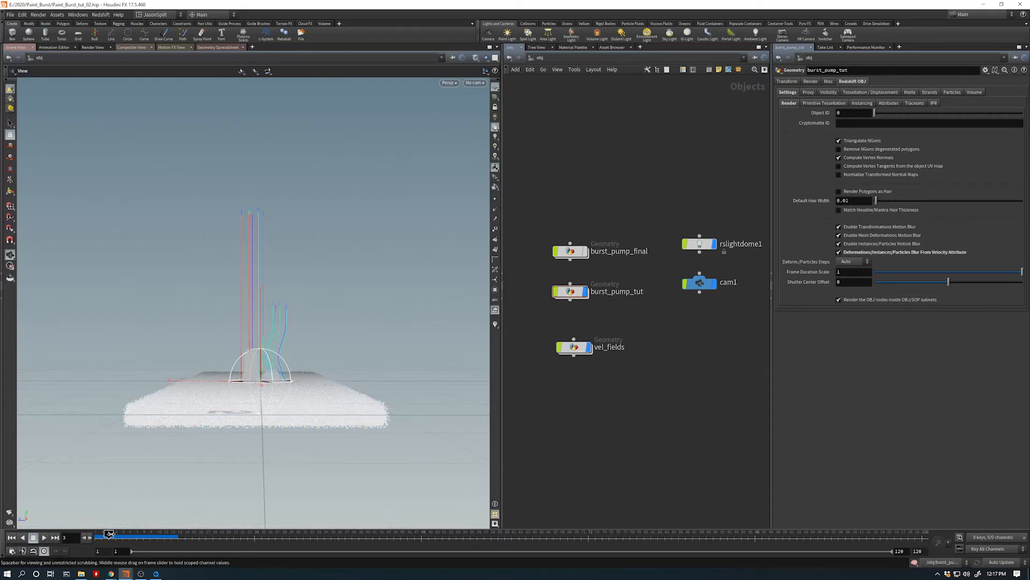
pyautogui.moveTo(119, 533)
pyautogui.mouseDown()
pyautogui.moveTo(141, 534)
pyautogui.moveTo(109, 534)
pyautogui.mouseUp()
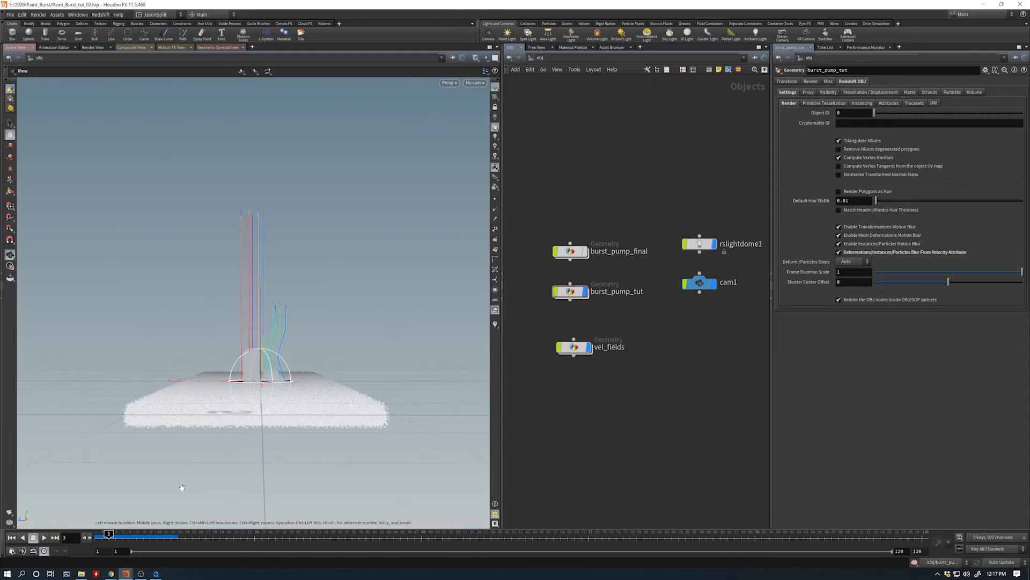
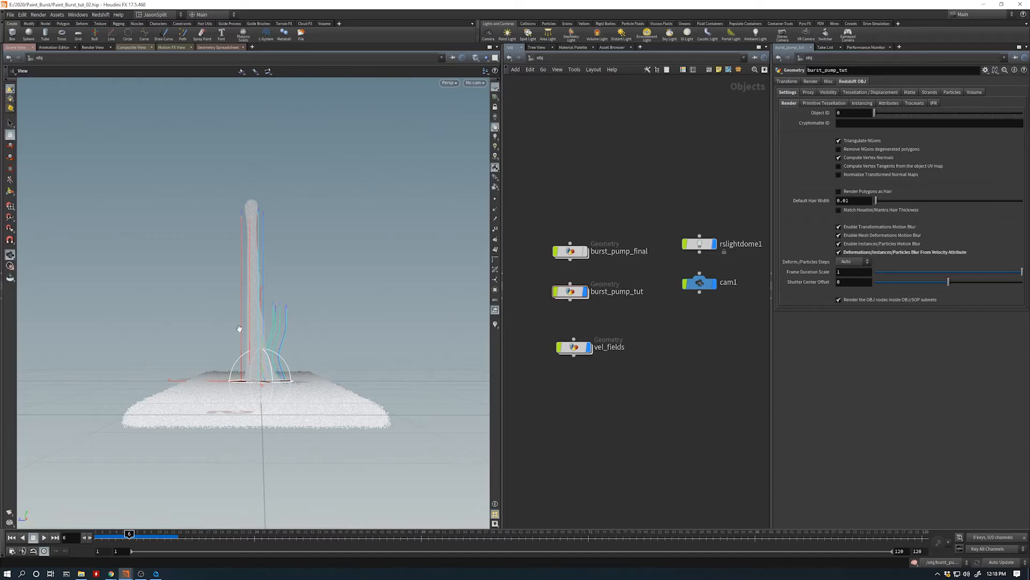
# - Rewind to frame 1, enter dopnet1 inside burst_pump_tut, and scrub to frame 4 to inspect the speed-coloured jet in perspective
pyautogui.moveTo(129, 535); pyautogui.dragTo(94, 535)
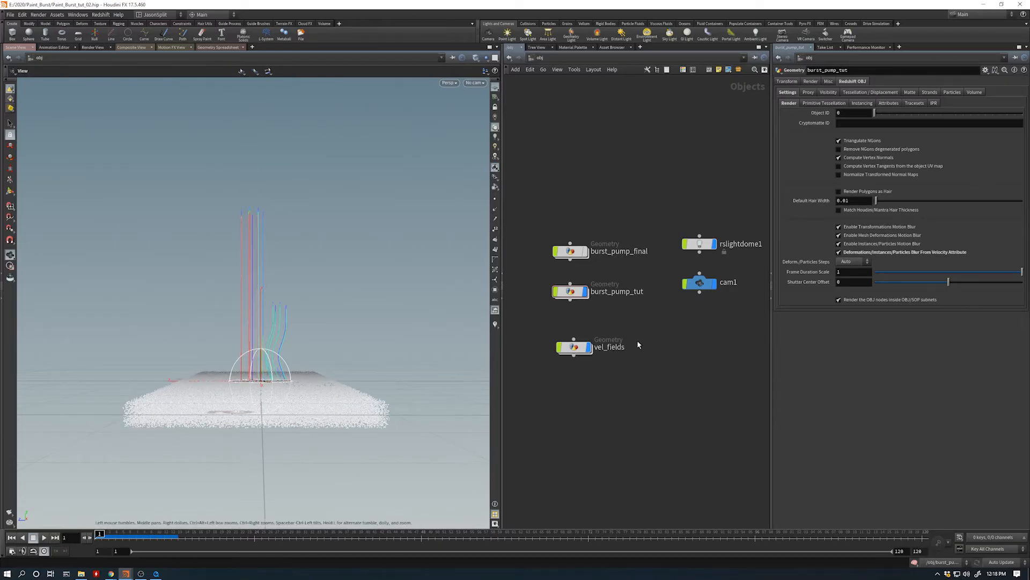
pyautogui.doubleClick(570, 292)
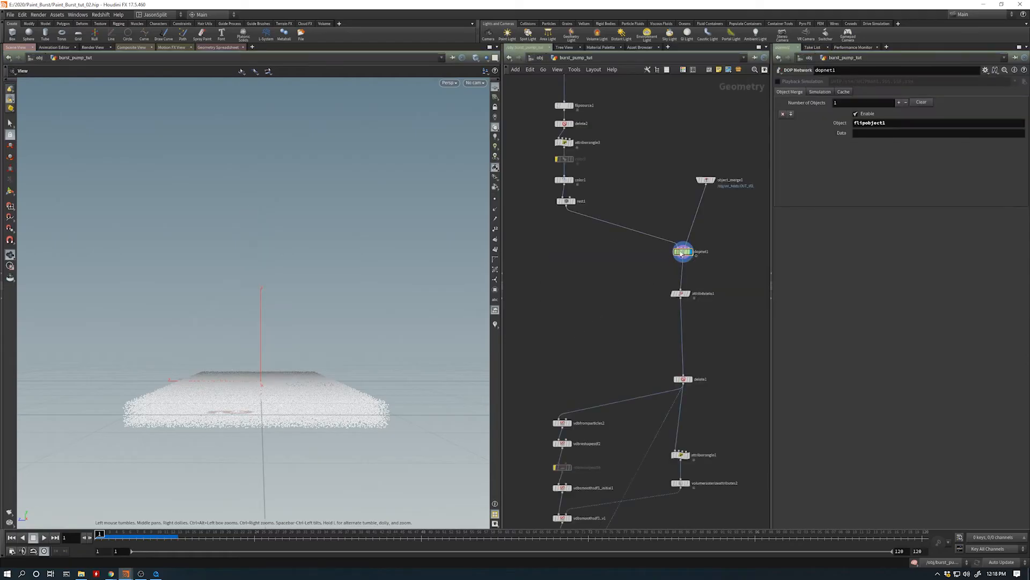
pyautogui.doubleClick(682, 252)
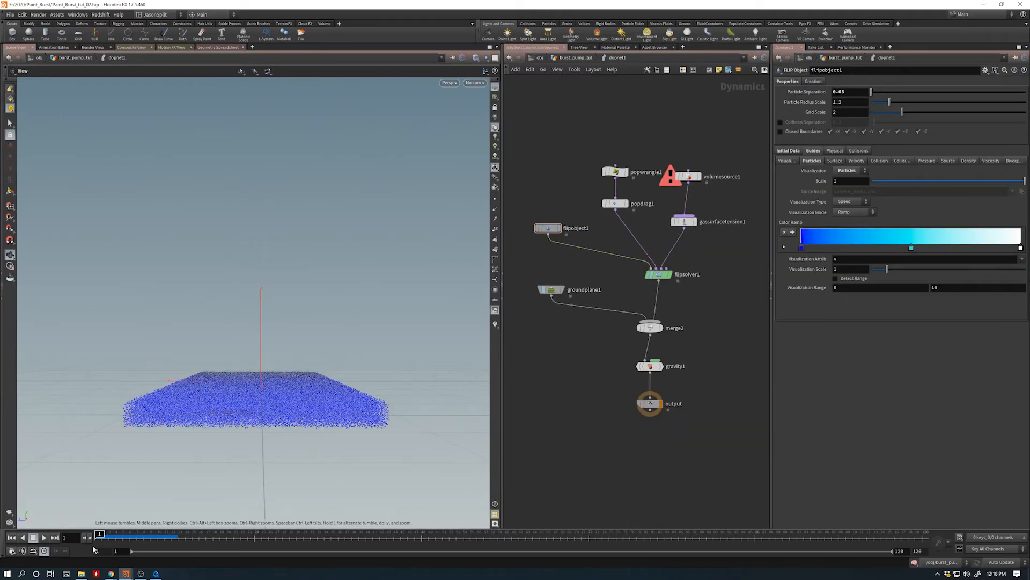
pyautogui.moveTo(100, 535); pyautogui.dragTo(152, 534)
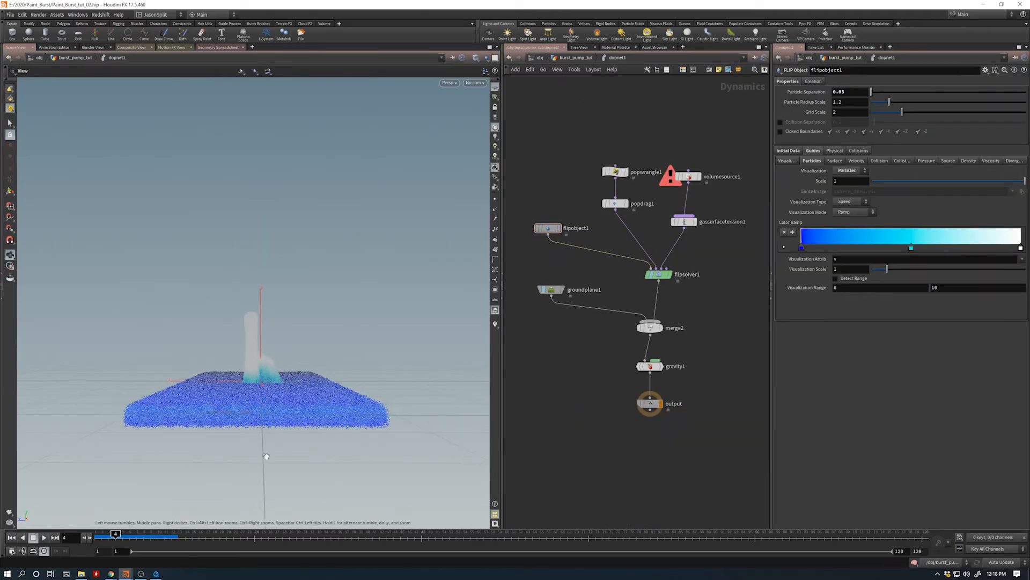
pyautogui.moveTo(279, 382)
pyautogui.mouseDown()
pyautogui.moveTo(249, 397)
pyautogui.moveTo(287, 386)
pyautogui.mouseUp()
pyautogui.press('h')
pyautogui.moveTo(262, 317); pyautogui.dragTo(281, 308)
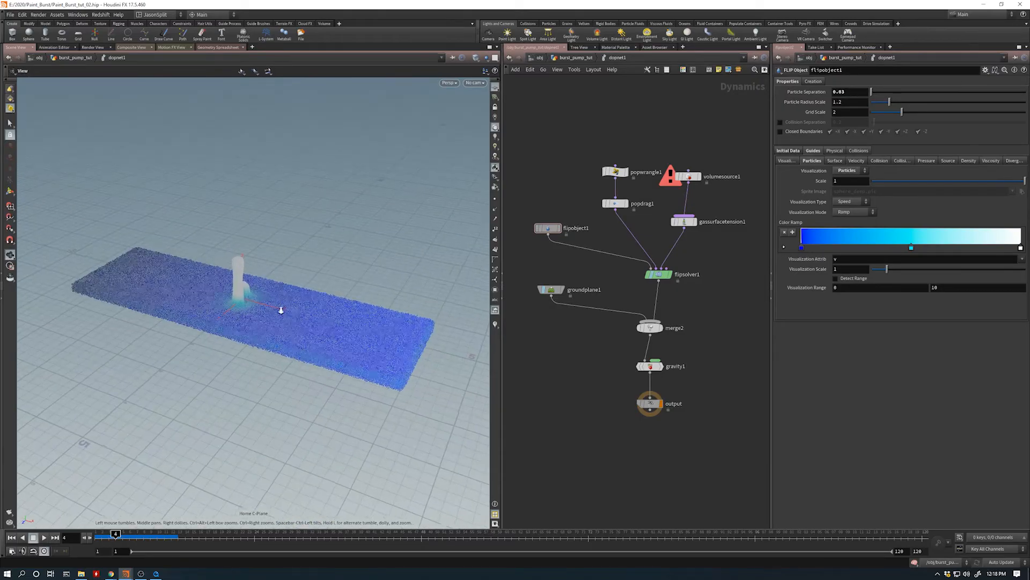
pyautogui.scroll(3, 281, 308)
# - Check the error details of volumesource1 and remove its scalar pump source operation, keeping the vel operation
pyautogui.click(672, 185)
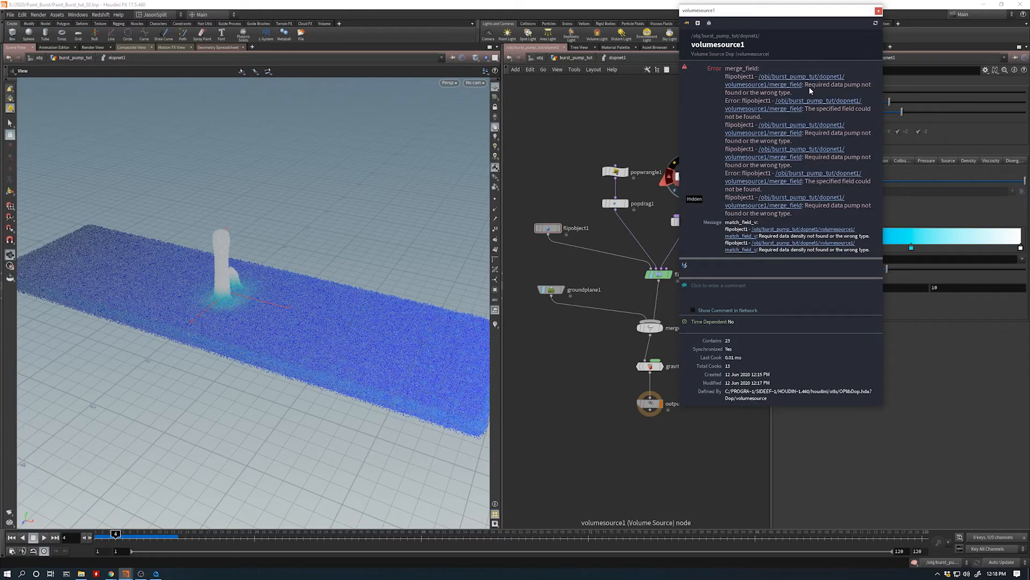
pyautogui.click(687, 176)
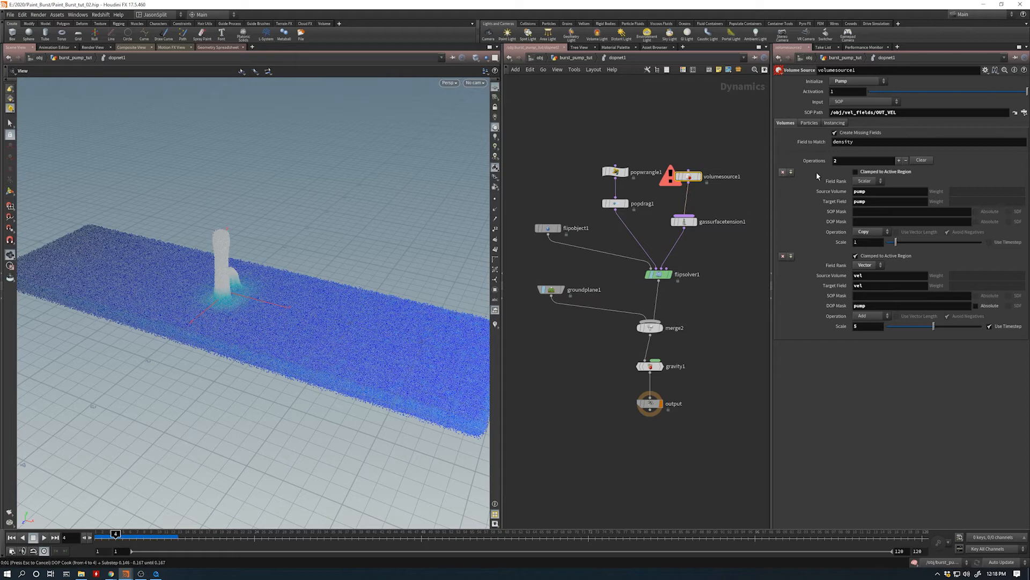
pyautogui.click(782, 172)
# - Replay the simulation from frame 1 to frame 7 and look at the jet from the front
pyautogui.click(12, 537)
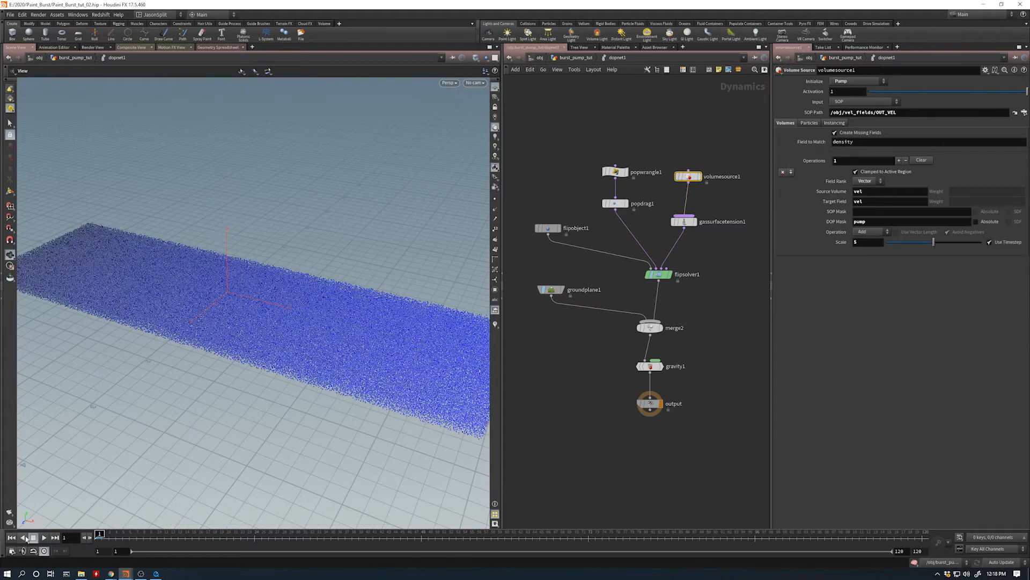
pyautogui.click(44, 538)
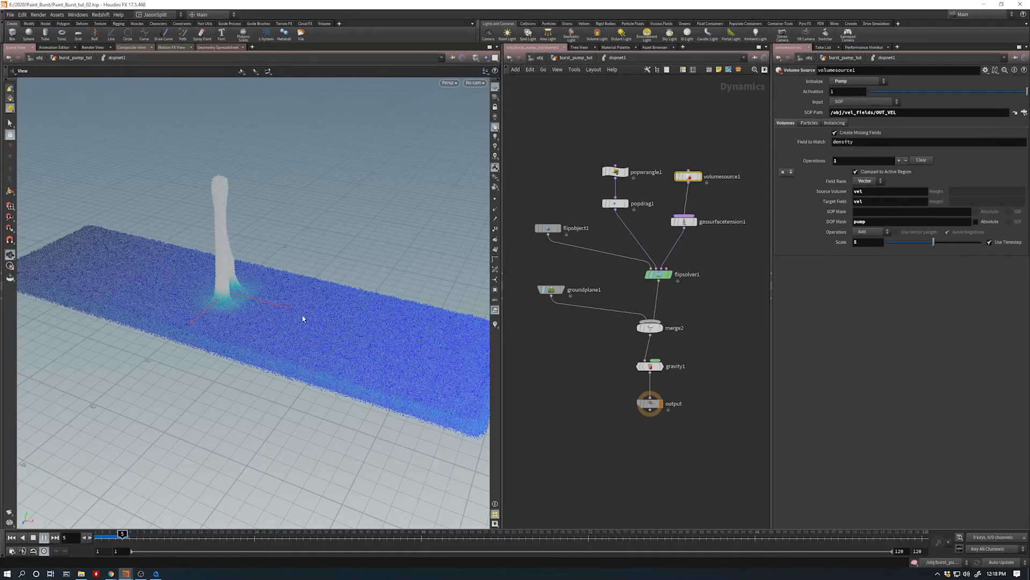
pyautogui.moveTo(391, 294); pyautogui.dragTo(278, 361)
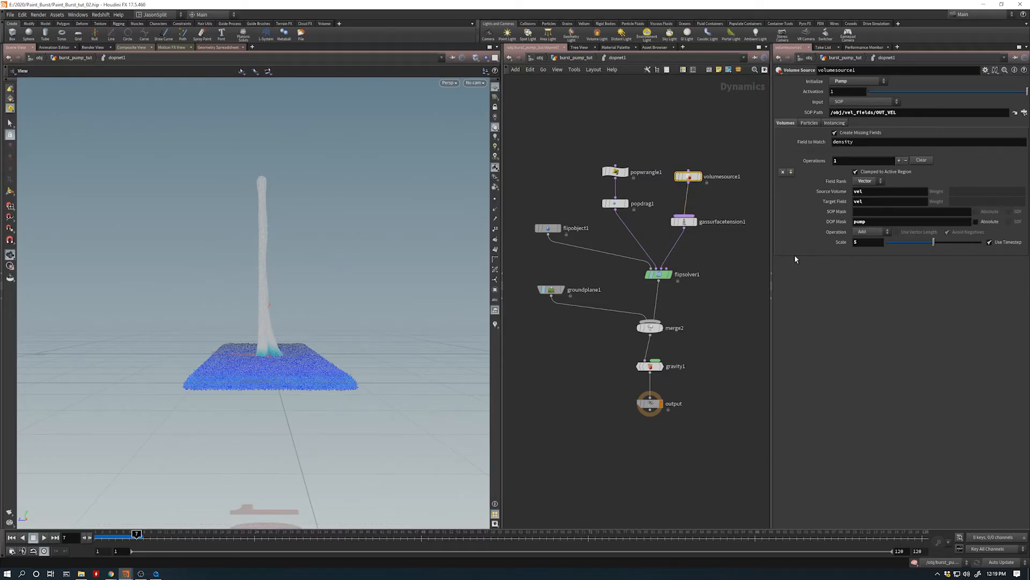
# - Rewind to frame 1 and set the Activation of volumesource1 to the expression $SF<5
pyautogui.moveTo(689, 177); pyautogui.dragTo(689, 173)
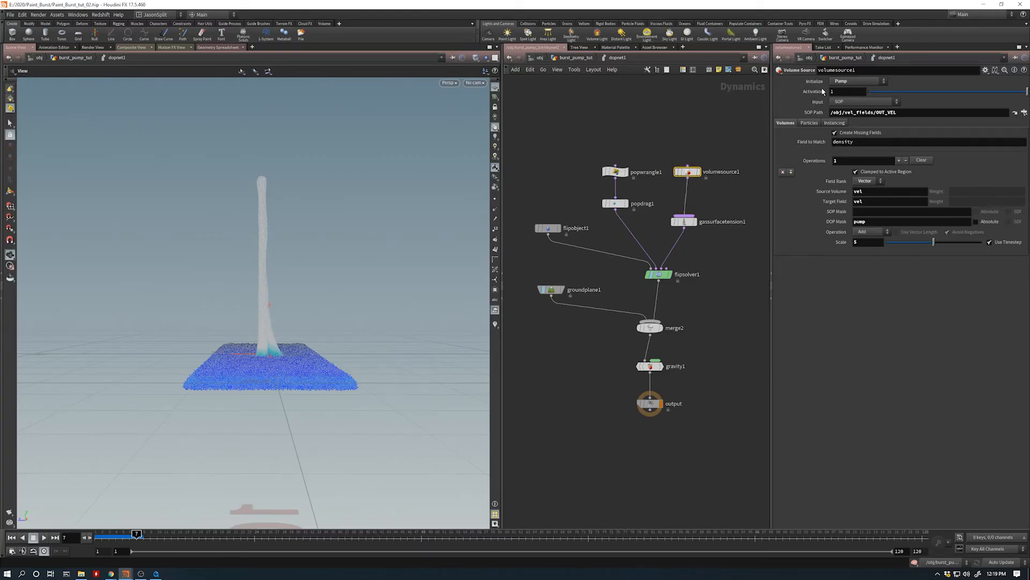
pyautogui.click(12, 537)
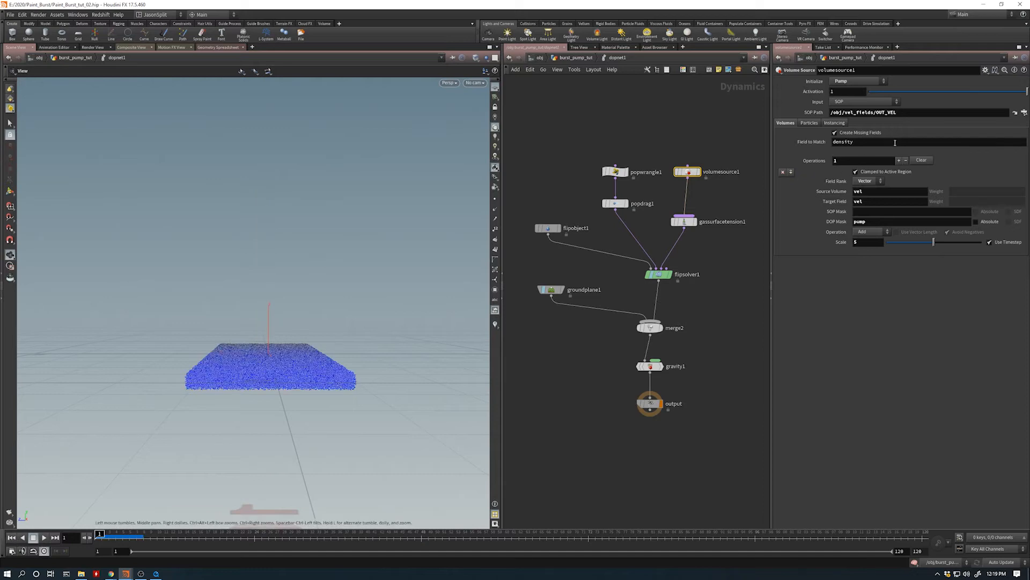
pyautogui.click(852, 90)
pyautogui.write('$SF<')
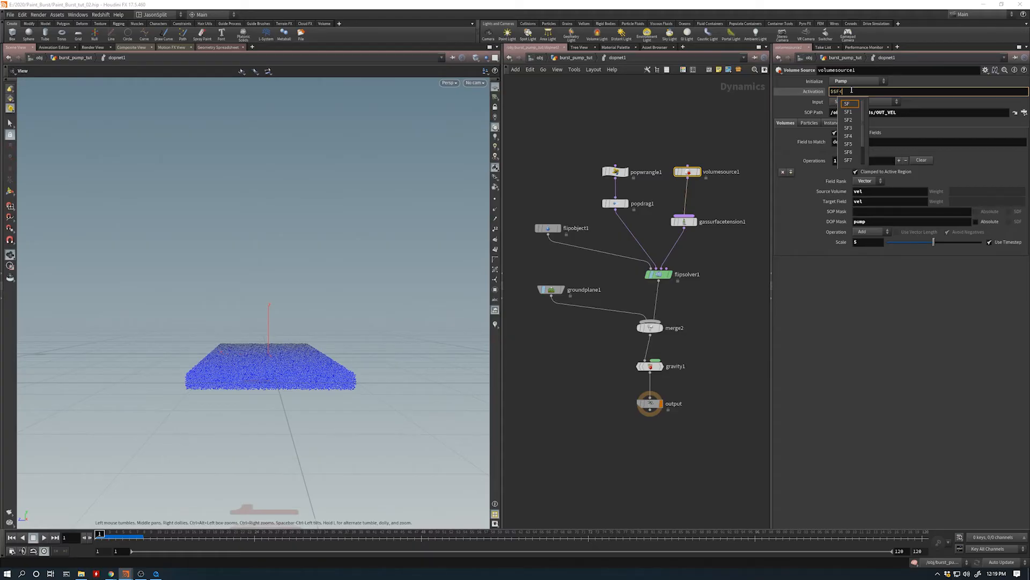
pyautogui.press('Escape')
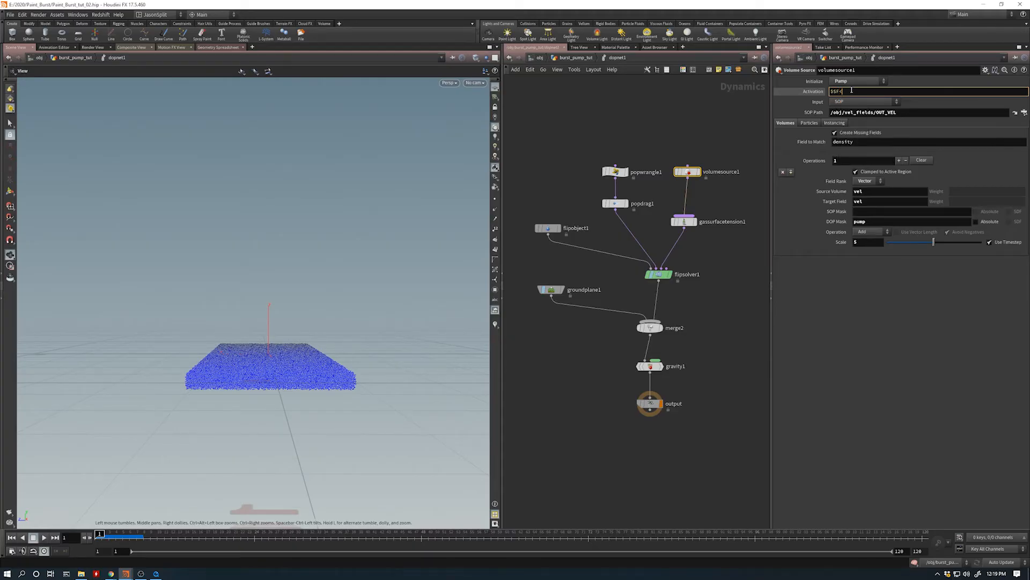
pyautogui.press('Return')
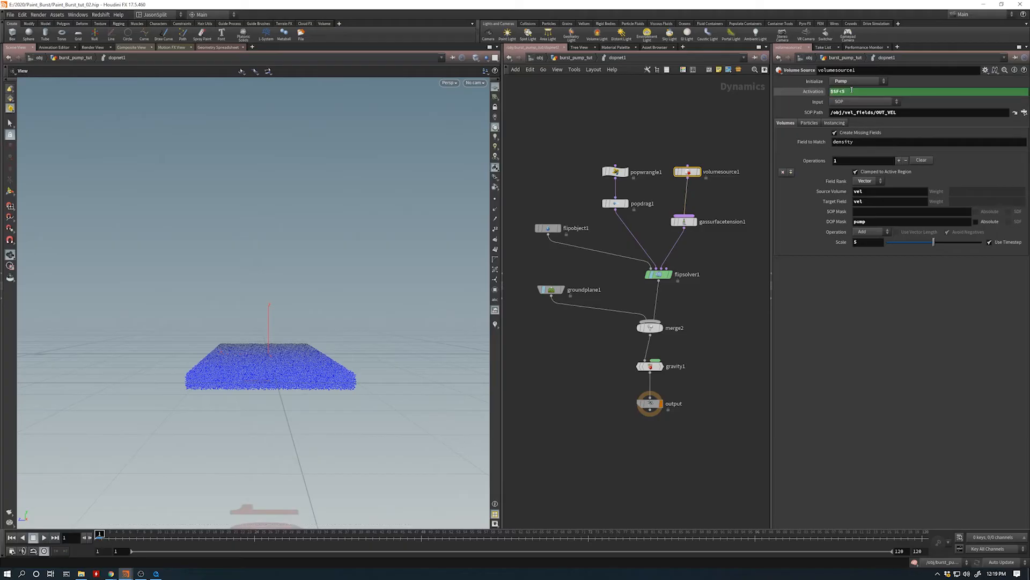
pyautogui.click(820, 93)
pyautogui.click(804, 92)
pyautogui.click(817, 94)
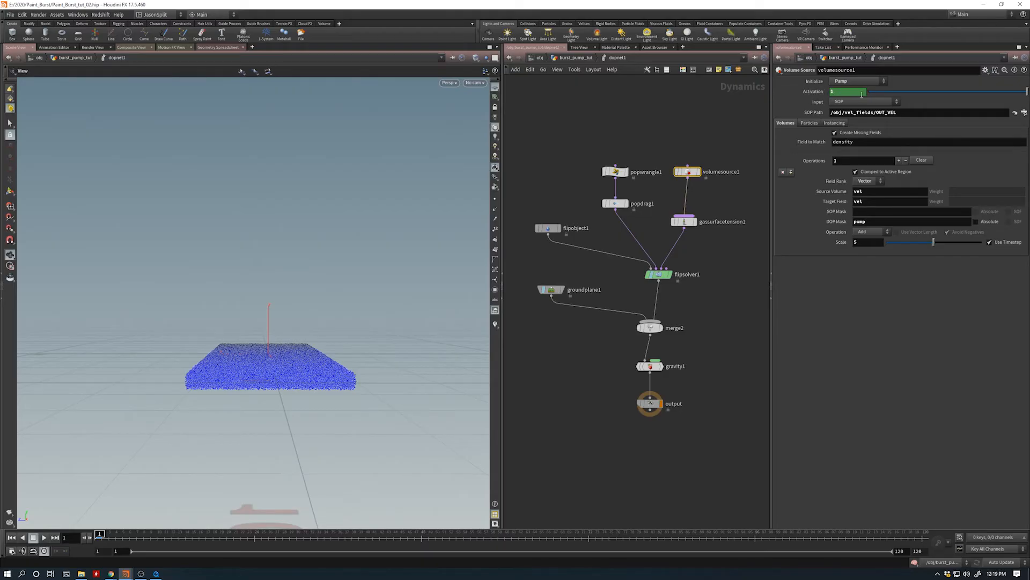
# - Play the simulation to frame 25 and stop it to check how the jet behaves with the time-limited source
pyautogui.click(45, 539)
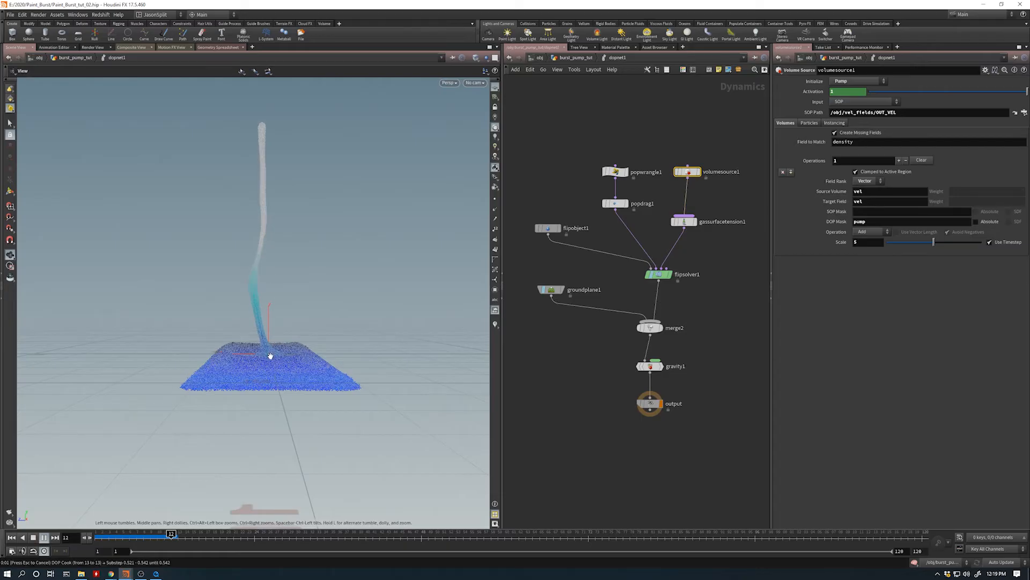
pyautogui.scroll(-5, 138, 387)
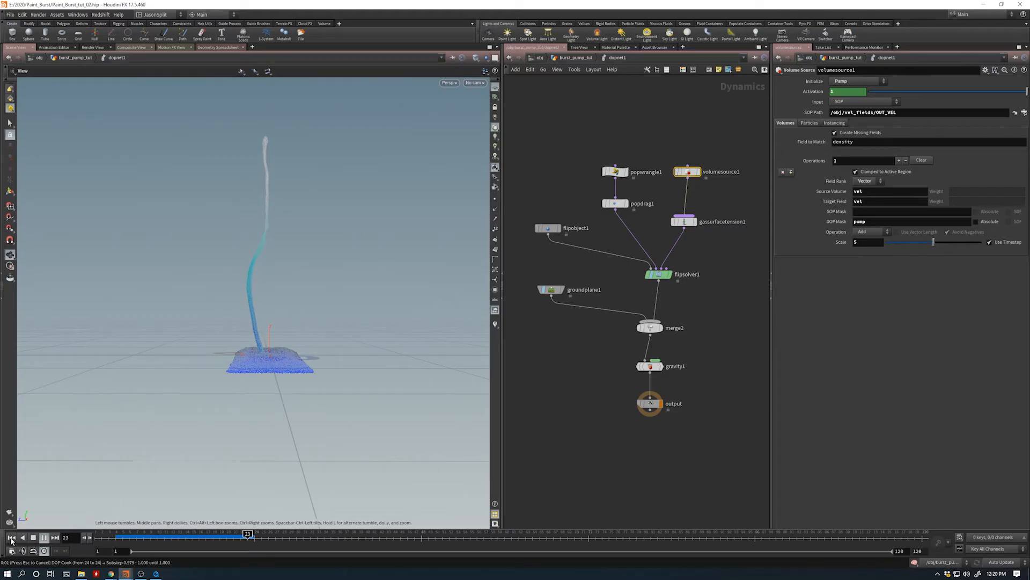
pyautogui.click(44, 537)
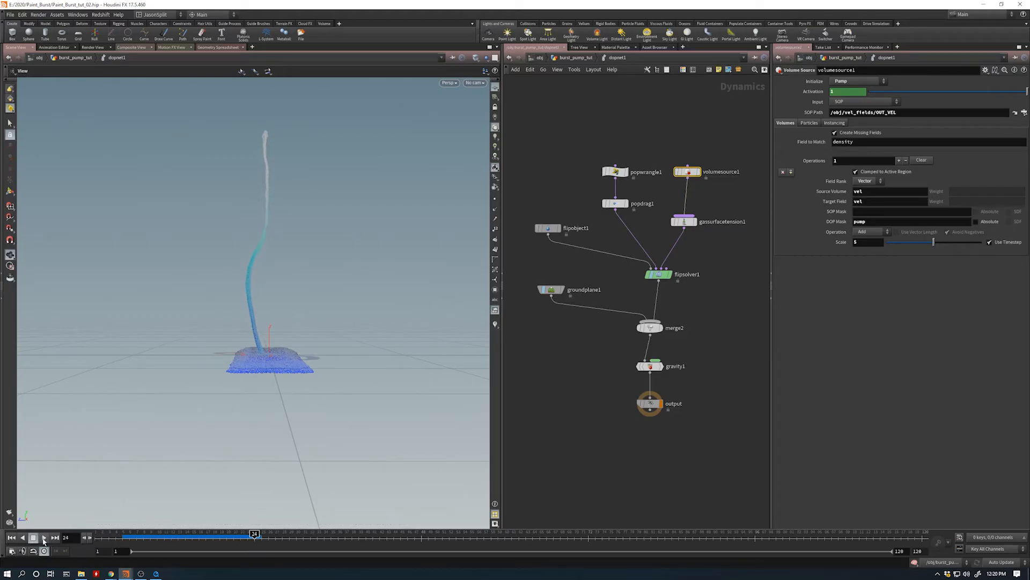
# - Rewind to frame 1 and set the Scale of the vel operation in volumesource1 to 2
pyautogui.click(11, 537)
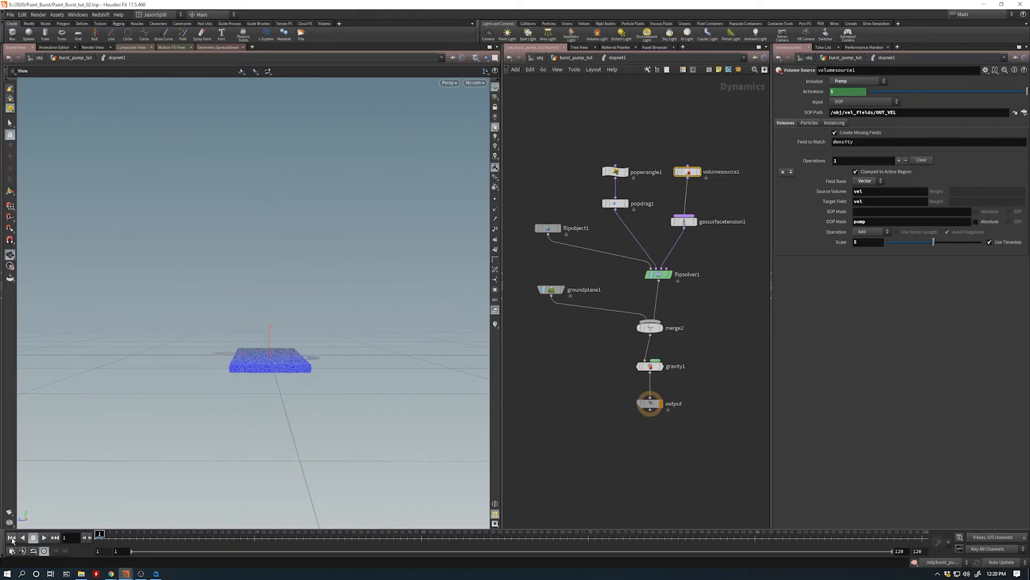
pyautogui.click(864, 243)
pyautogui.write('2')
pyautogui.press('Return')
# - Play the simulation to frame 38 and examine the rising fluid column and its base from several angles
pyautogui.click(45, 540)
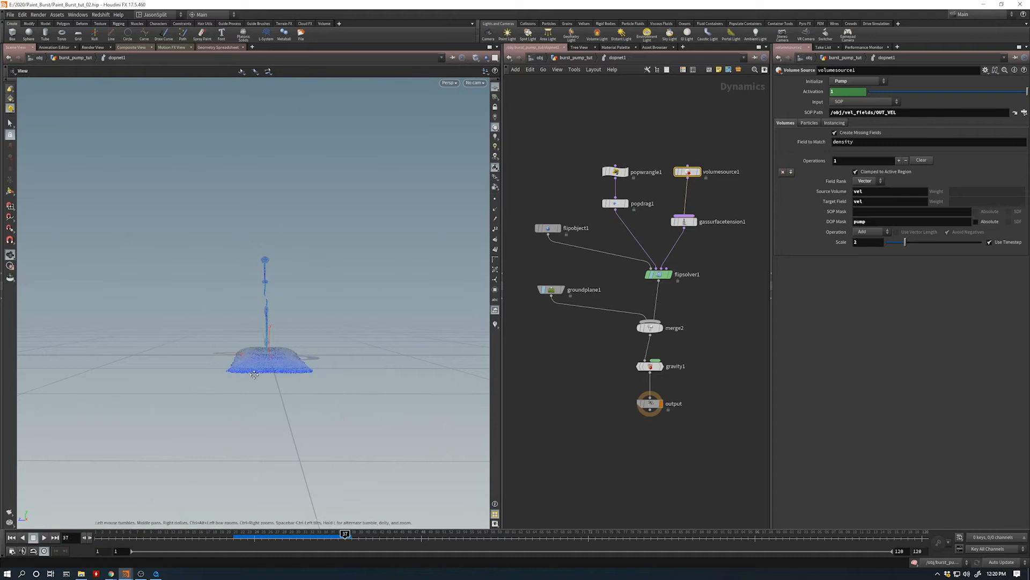
pyautogui.moveTo(260, 352); pyautogui.dragTo(256, 377, button='middle')
pyautogui.moveTo(256, 376); pyautogui.dragTo(349, 369, button='right')
pyautogui.moveTo(272, 391); pyautogui.dragTo(376, 390)
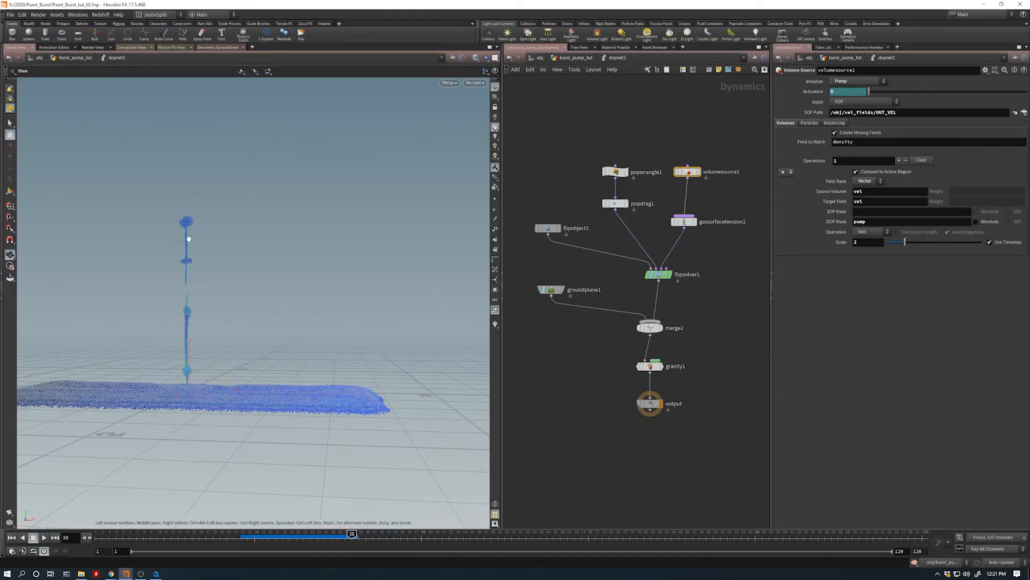
pyautogui.moveTo(230, 375); pyautogui.dragTo(199, 380)
pyautogui.moveTo(198, 381); pyautogui.dragTo(223, 373, button='right')
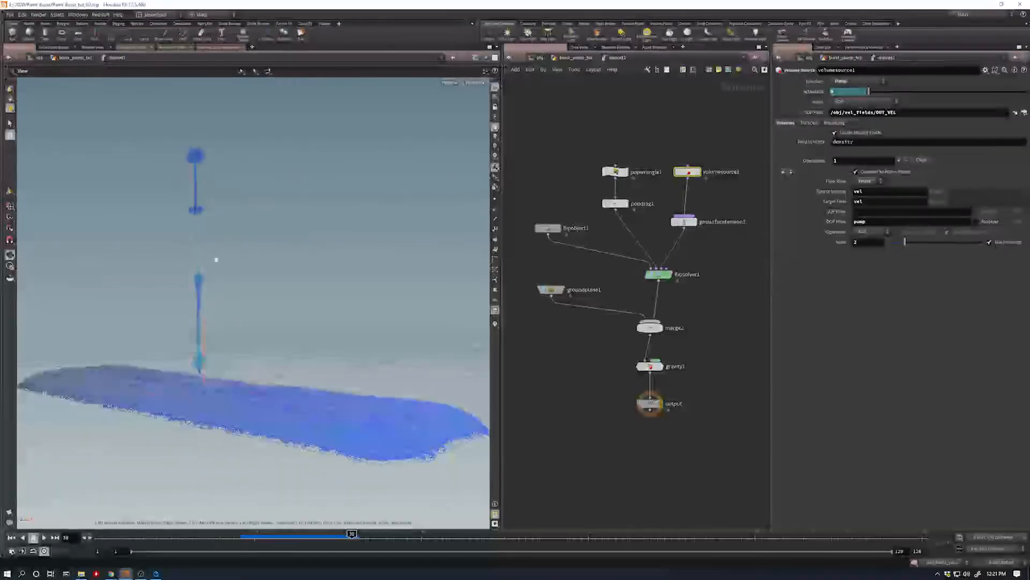
pyautogui.moveTo(198, 208); pyautogui.dragTo(200, 250, button='middle')
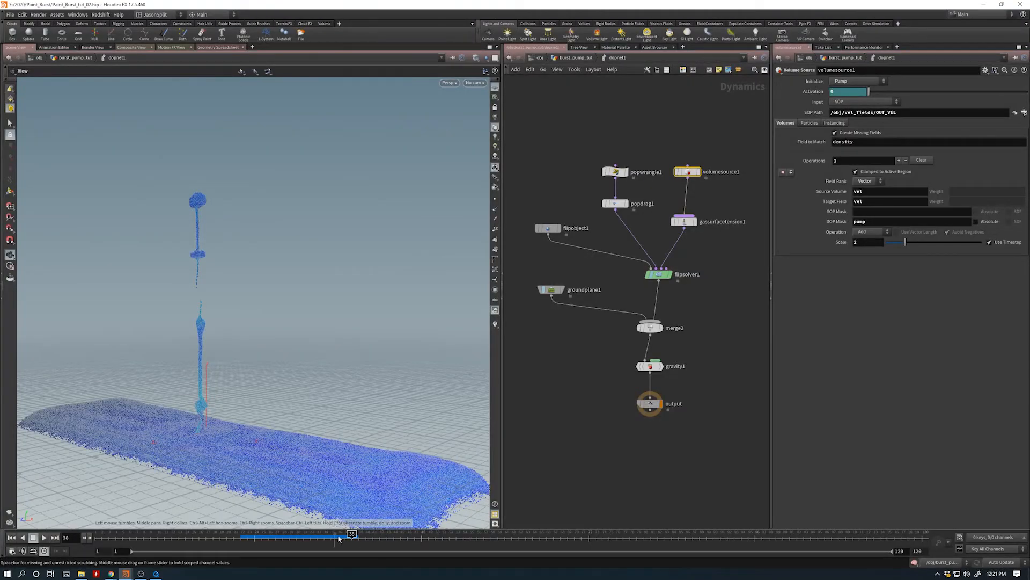
pyautogui.moveTo(208, 403); pyautogui.dragTo(260, 402)
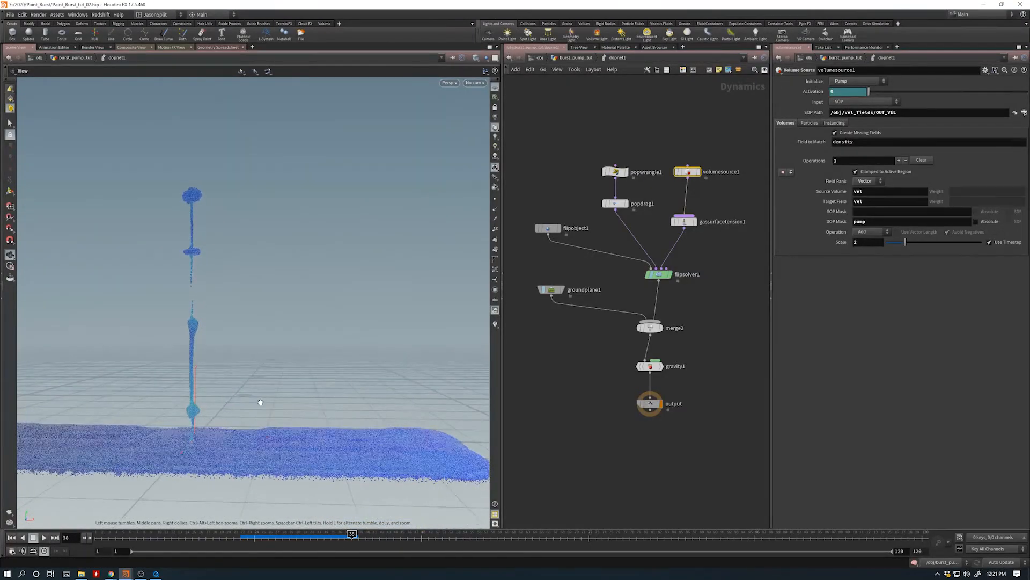
pyautogui.moveTo(184, 391); pyautogui.dragTo(209, 417)
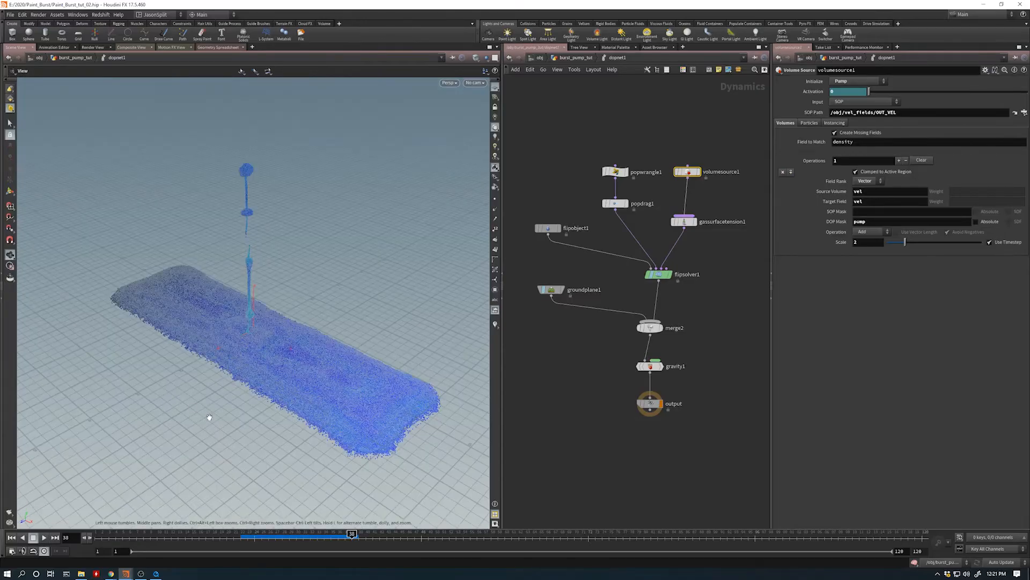
pyautogui.moveTo(276, 367); pyautogui.dragTo(327, 377)
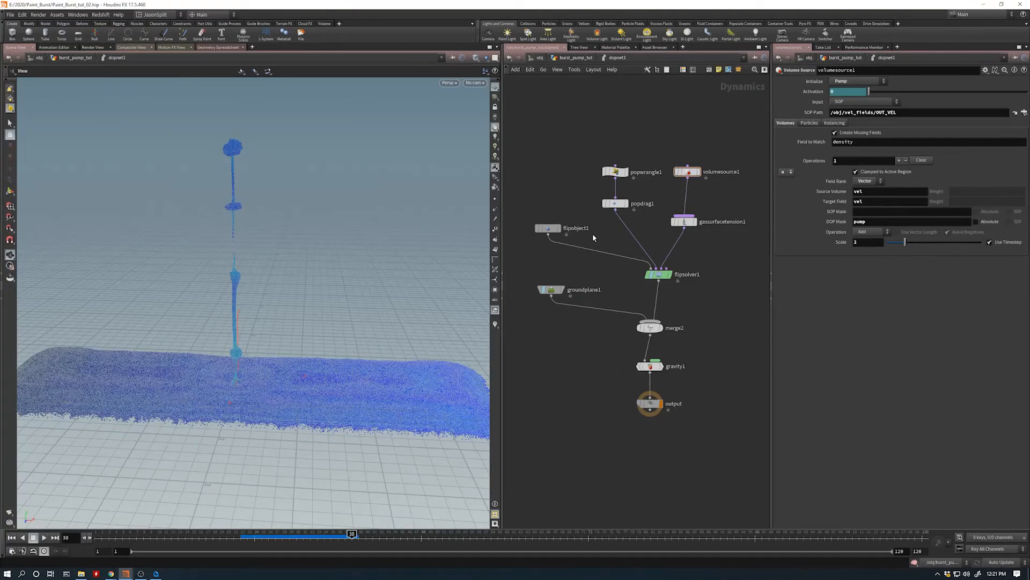
# - Select flipobject1 and review its Initial Data settings and input SOP path
pyautogui.moveTo(596, 272); pyautogui.dragTo(621, 287, button='middle')
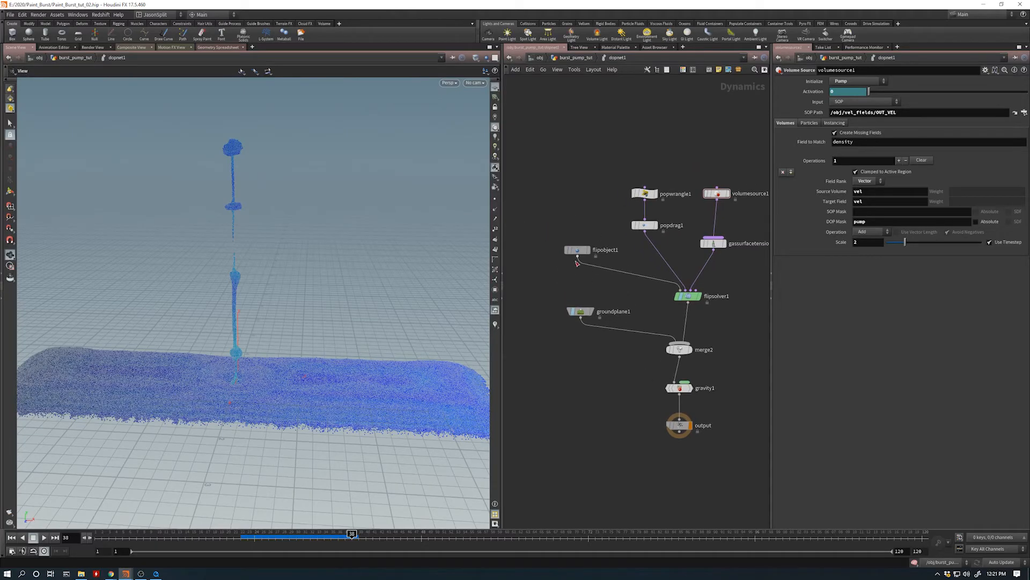
pyautogui.moveTo(556, 278); pyautogui.dragTo(530, 285, button='middle')
pyautogui.moveTo(533, 289); pyautogui.dragTo(552, 214)
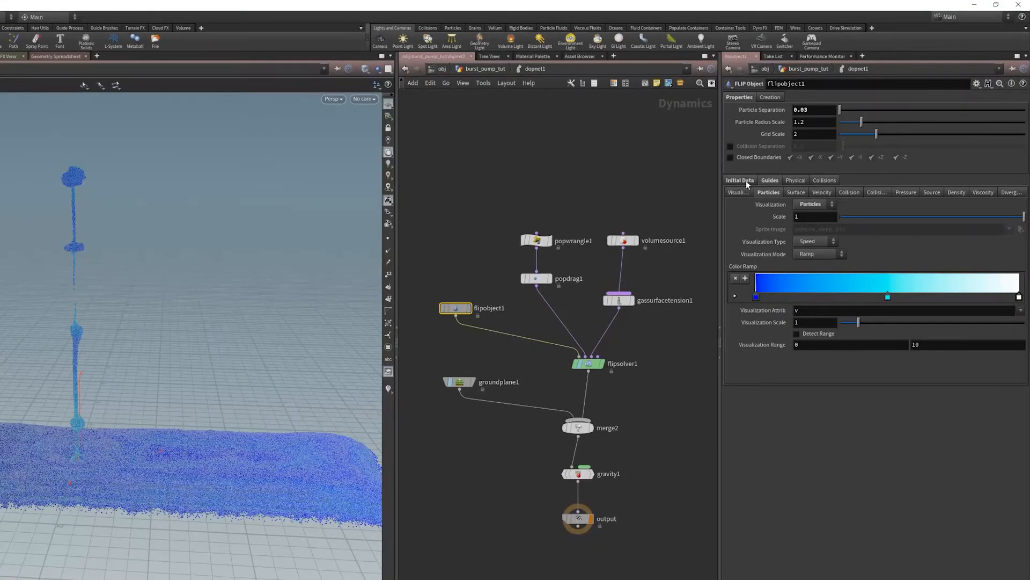
pyautogui.click(746, 181)
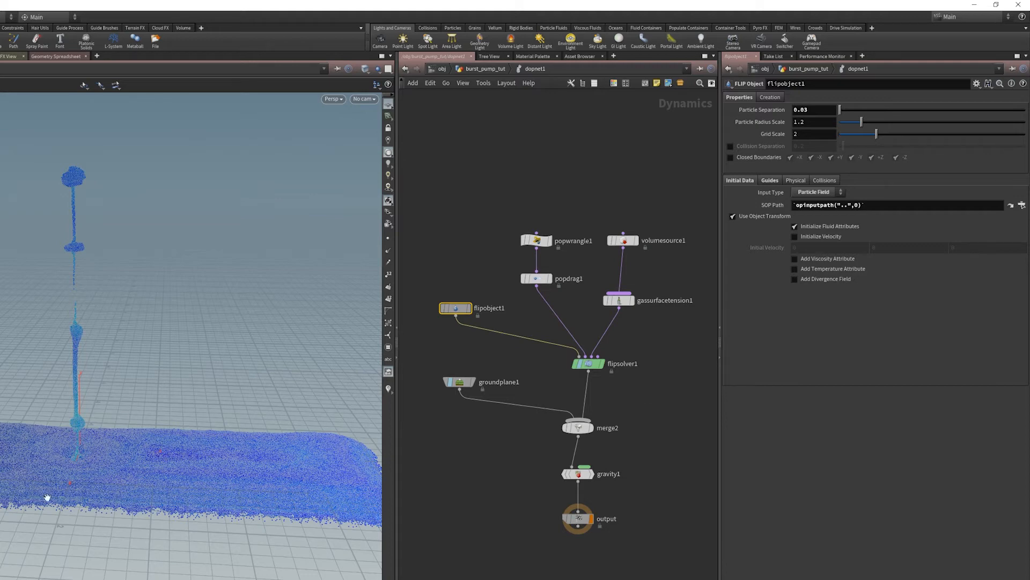
pyautogui.moveTo(214, 459); pyautogui.dragTo(161, 469)
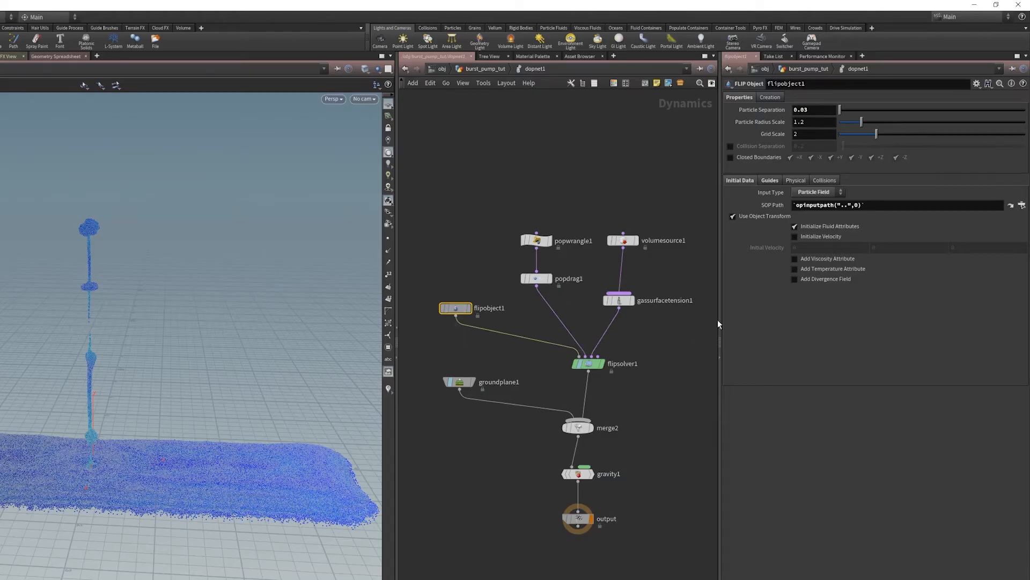
# - Return to the burst_pump_tut geometry network and make rest1 the displayed node to show the simulation's source particles
pyautogui.press('u')
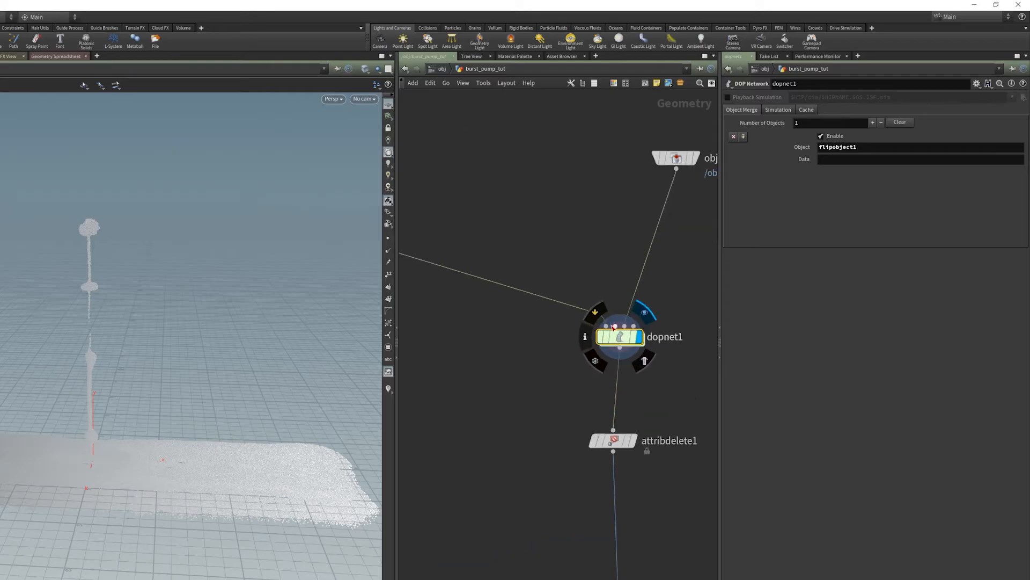
pyautogui.moveTo(421, 255); pyautogui.dragTo(551, 327, button='middle')
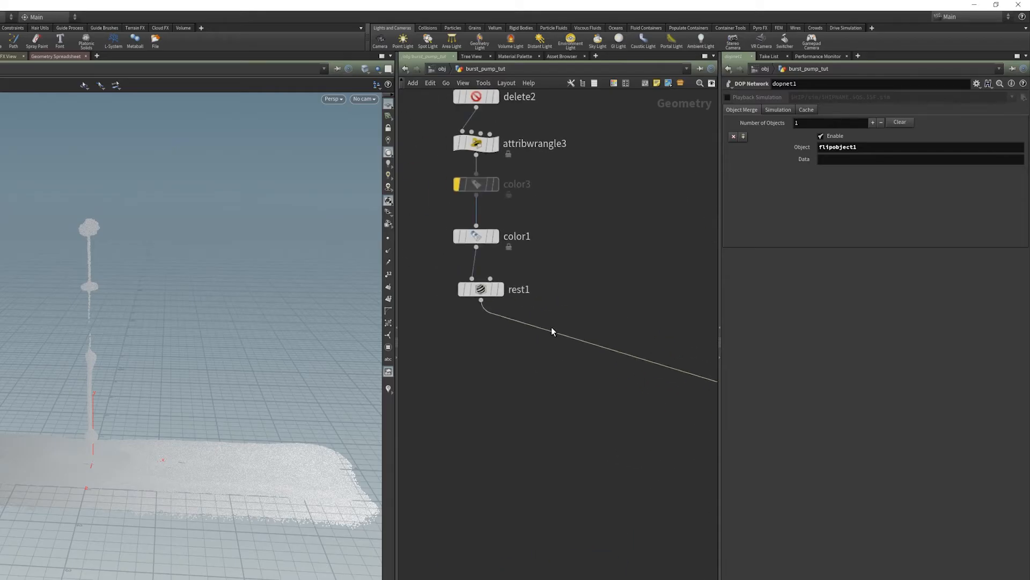
pyautogui.click(501, 289)
pyautogui.click(491, 290)
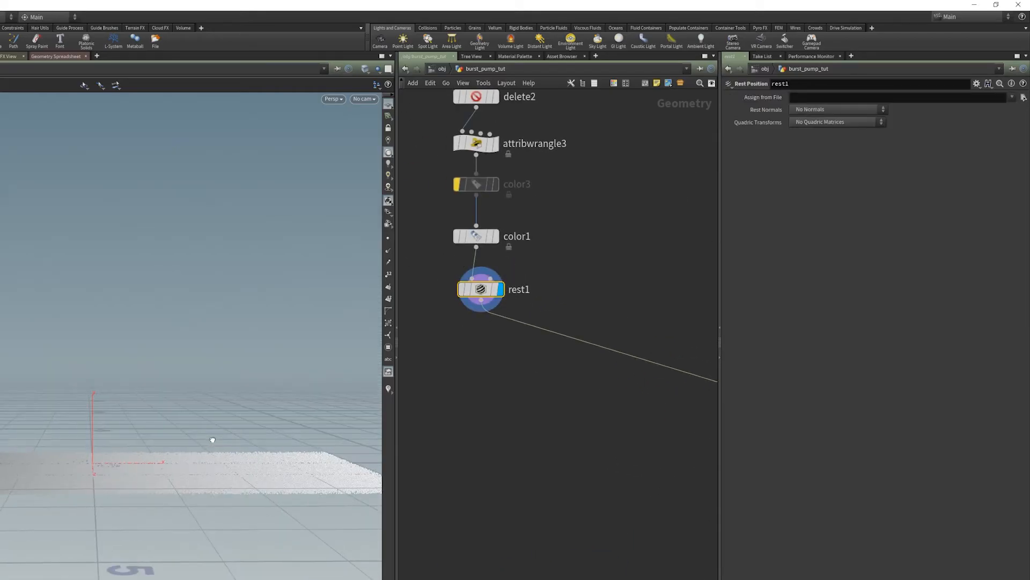
# - Examine the source particle layer and open the dopnet1 network
pyautogui.moveTo(212, 439)
pyautogui.mouseDown()
pyautogui.moveTo(212, 428)
pyautogui.moveTo(207, 444)
pyautogui.mouseUp()
pyautogui.moveTo(601, 478); pyautogui.dragTo(536, 465, button='middle')
pyautogui.scroll(-3, 537, 465)
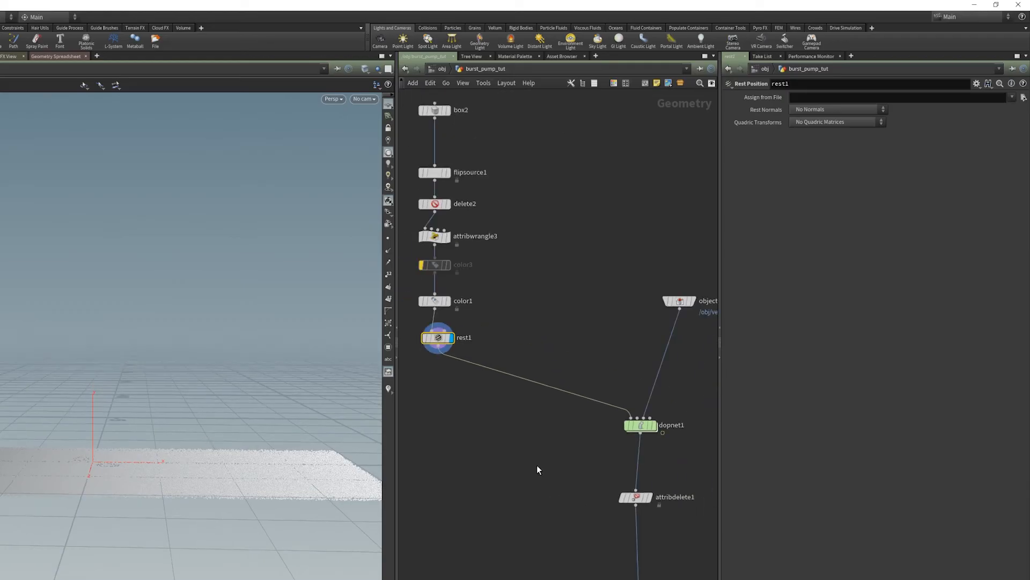
pyautogui.doubleClick(636, 425)
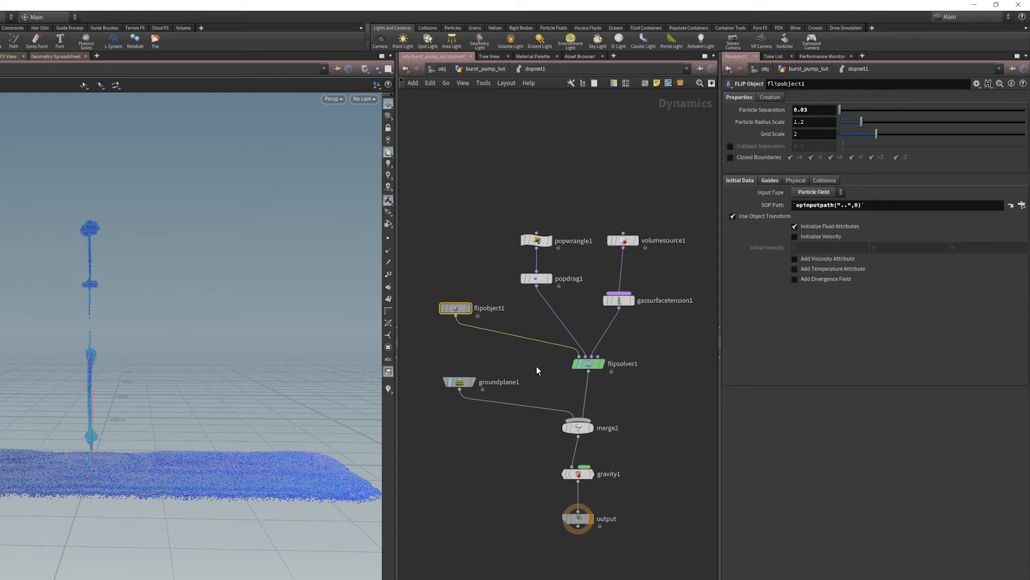
# - Select flipsolver1 and review its Substeps time scale and its Particle Motion settings for Behavior and Reseeding
pyautogui.click(588, 364)
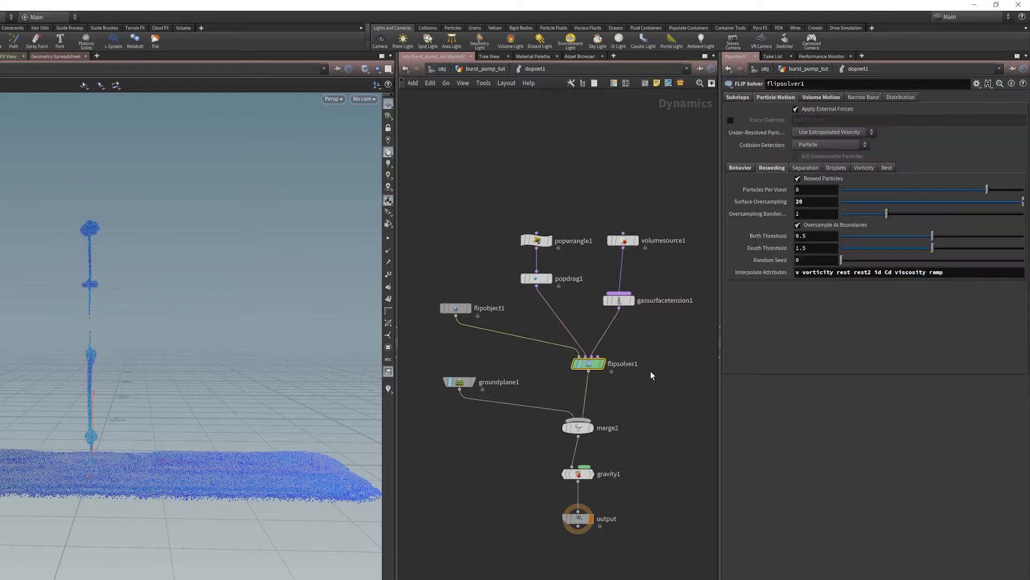
pyautogui.click(738, 168)
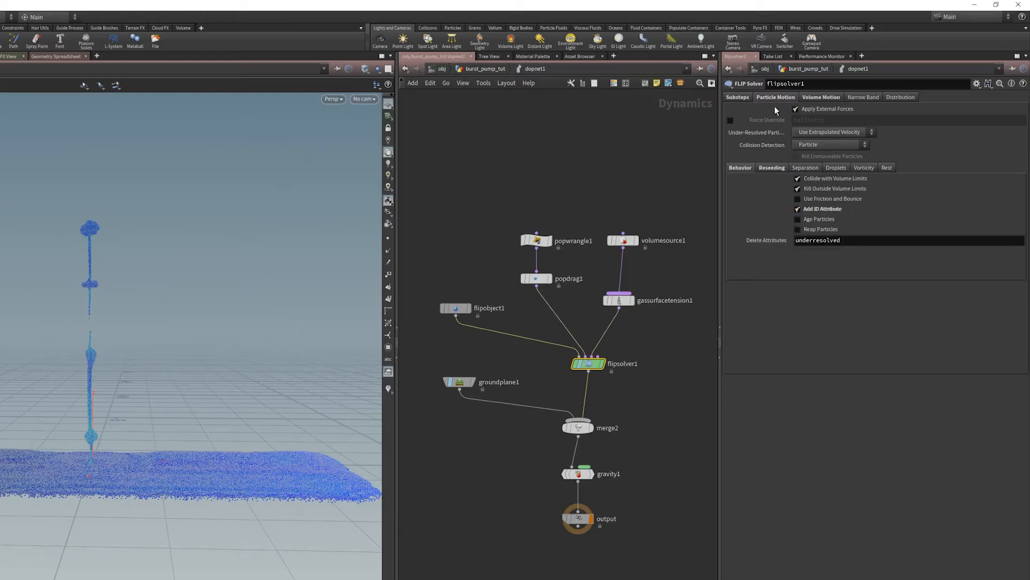
pyautogui.click(742, 97)
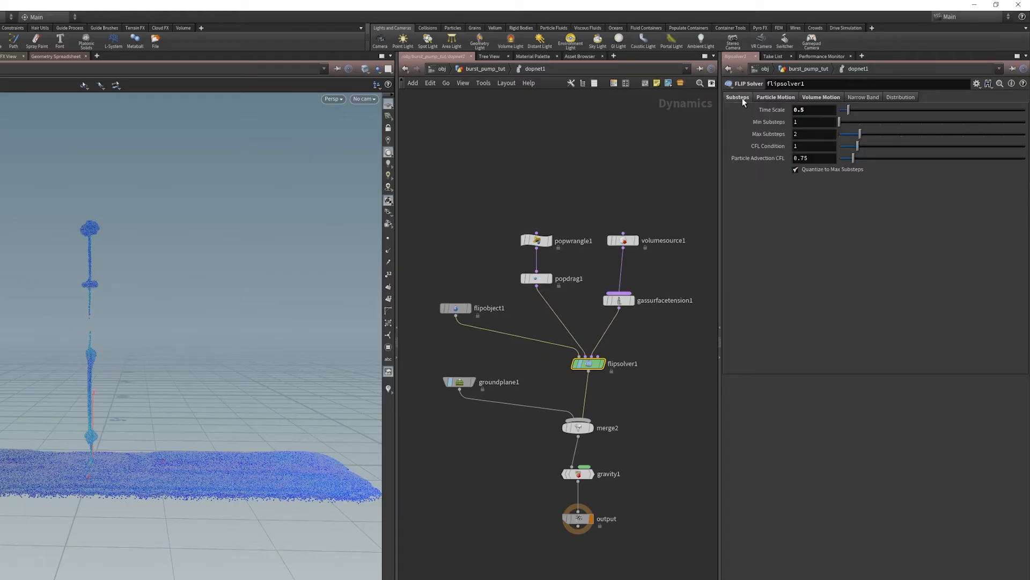
pyautogui.click(819, 112)
pyautogui.click(781, 97)
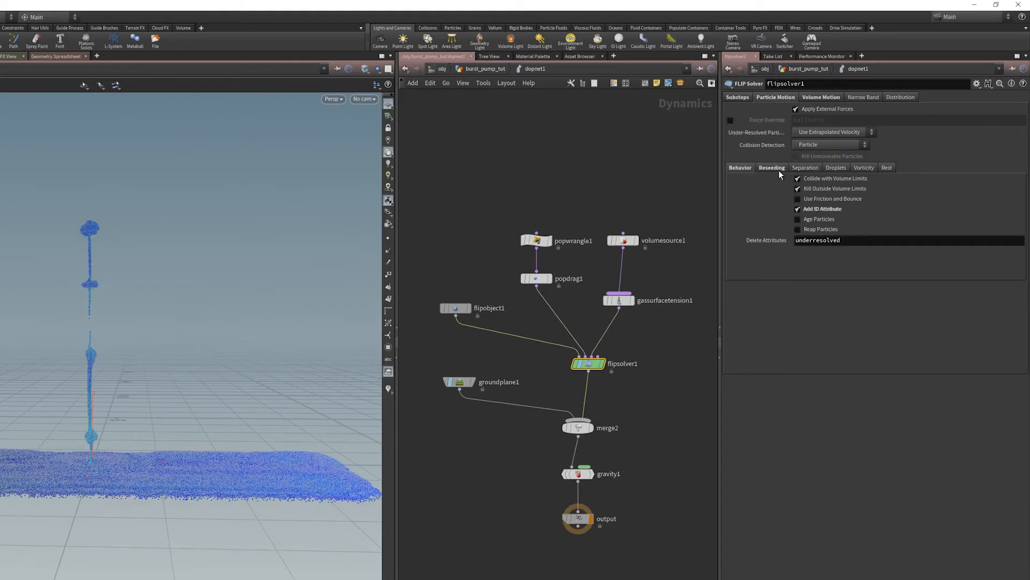
pyautogui.click(774, 169)
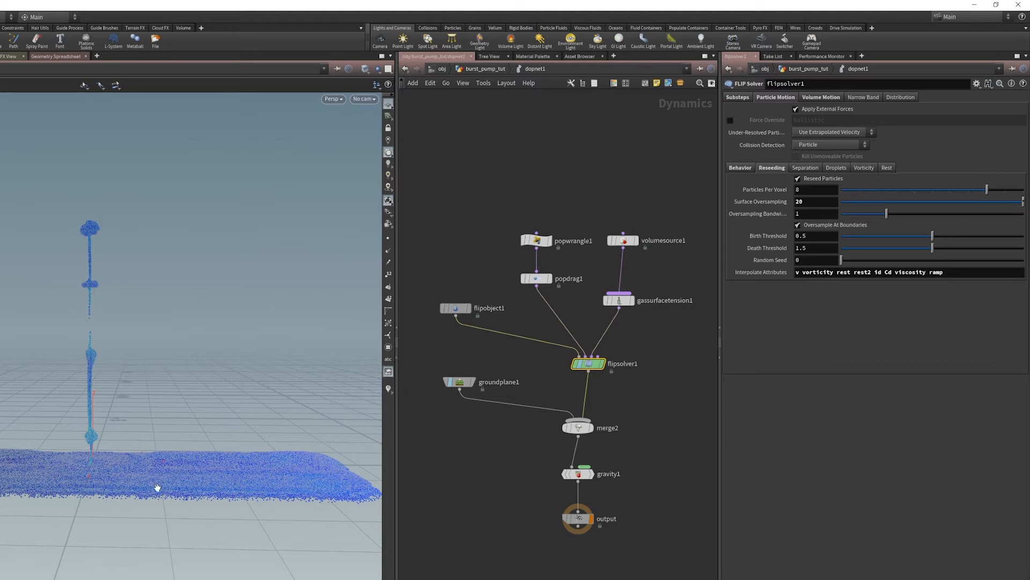
# - Revert flipsolver1's Surface Oversampling to its default while inspecting the particle pool
pyautogui.moveTo(156, 481); pyautogui.dragTo(159, 470)
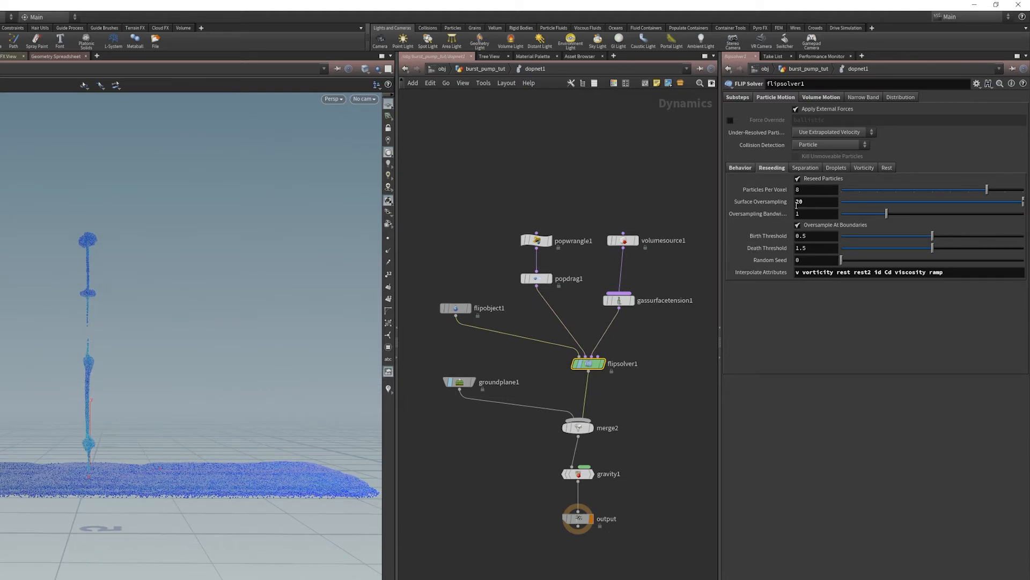
pyautogui.rightClick(765, 206)
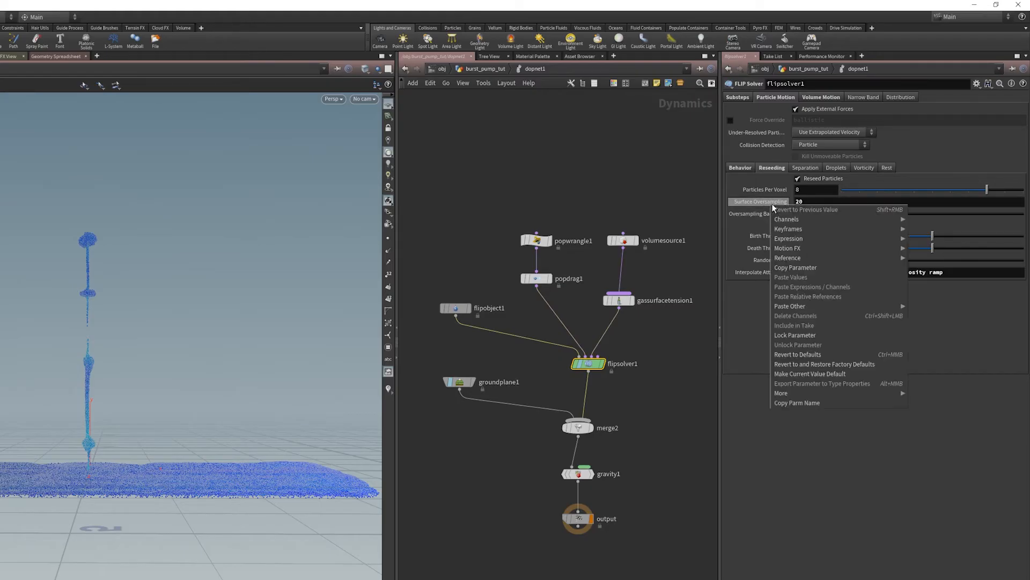
pyautogui.click(805, 355)
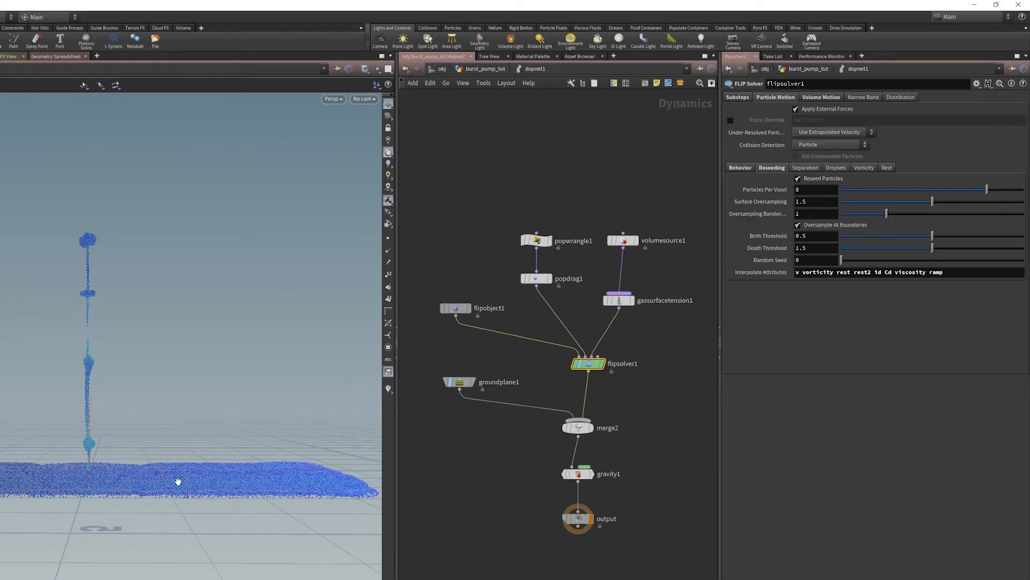
pyautogui.moveTo(221, 472); pyautogui.dragTo(192, 459)
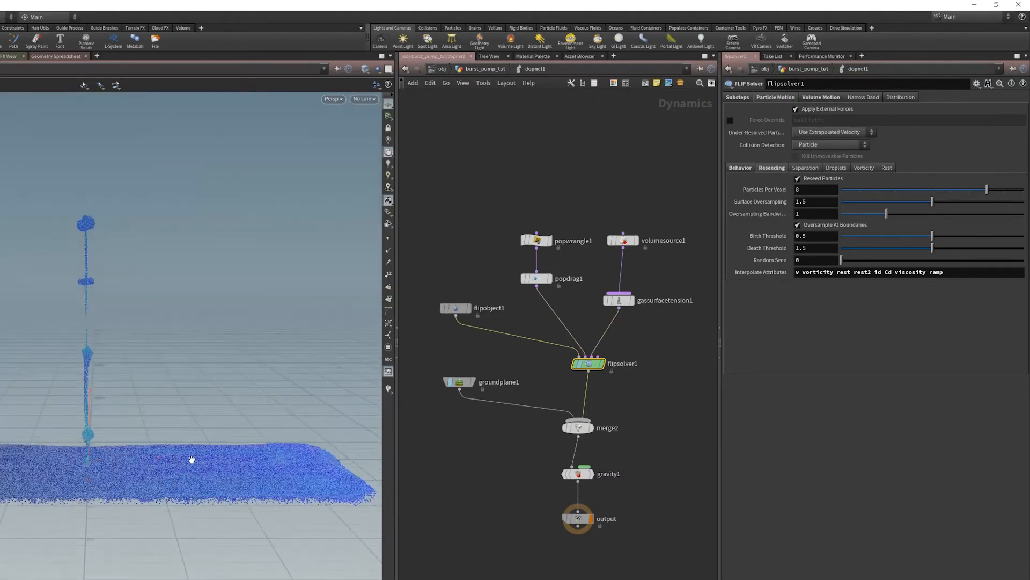
# - Set flipsolver1's Surface Oversampling for reseeding to 20
pyautogui.click(816, 202)
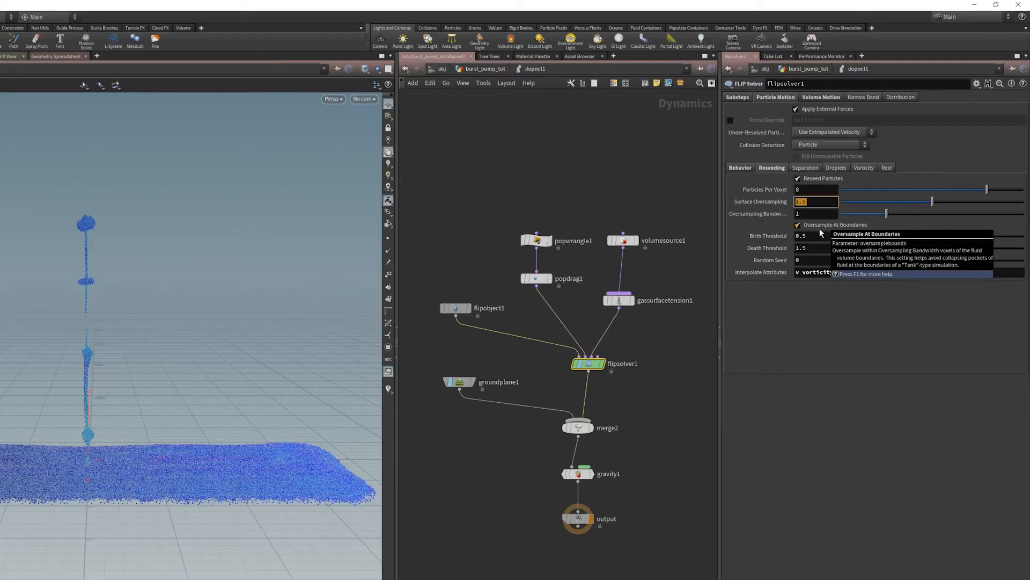
pyautogui.write('20')
pyautogui.press('Return')
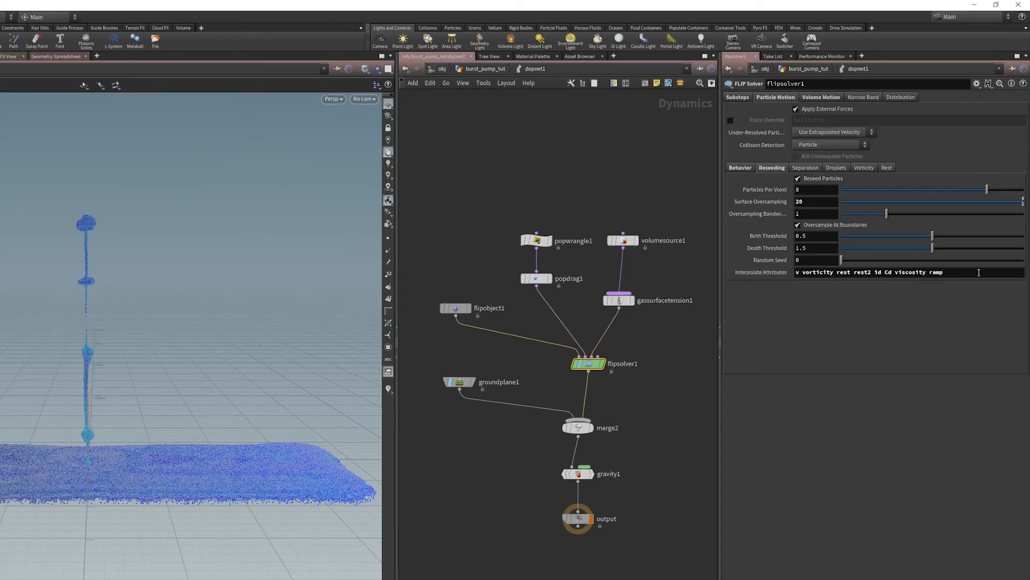
# - Examine the attribute names listed under Interpolate Attributes in flipsolver1's Reseeding settings
pyautogui.moveTo(977, 272); pyautogui.dragTo(806, 274)
pyautogui.click(846, 298)
pyautogui.moveTo(876, 273); pyautogui.dragTo(930, 273)
pyautogui.click(931, 311)
pyautogui.tripleClick(944, 275)
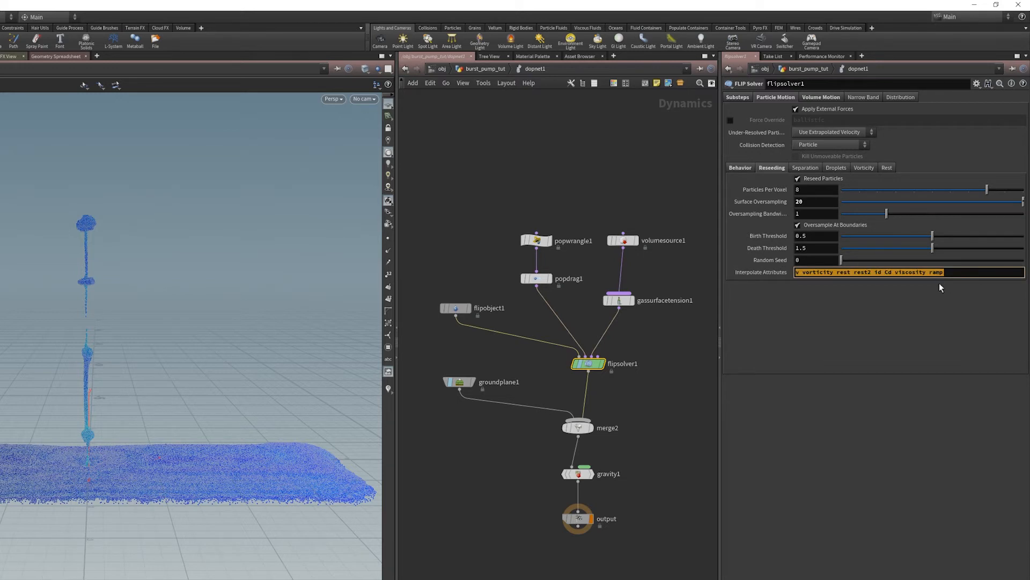
pyautogui.click(918, 328)
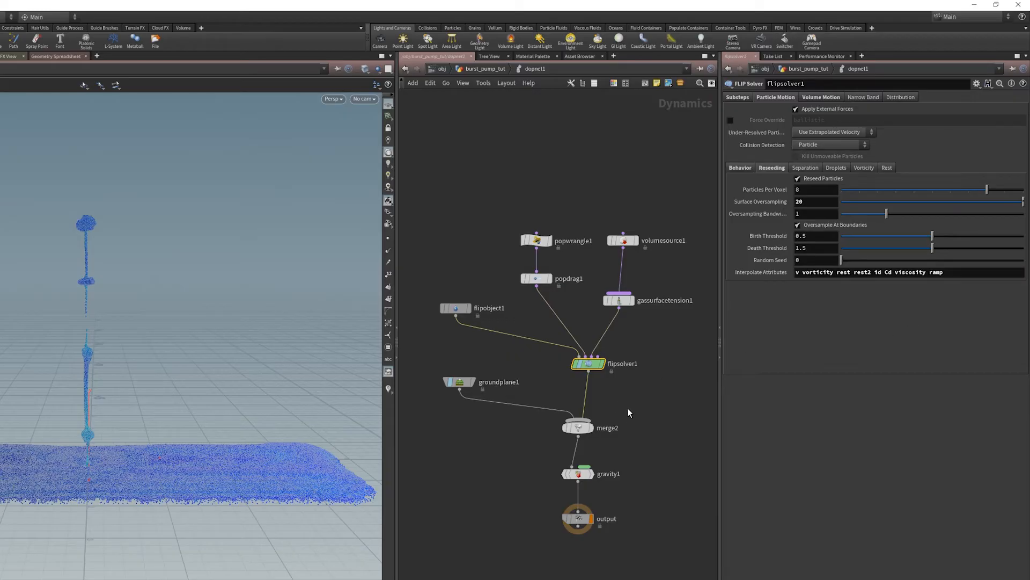
# - Switch to the video player, pause the Paint_Burst_preview video and scrub through the coloured paint bursts
pyautogui.moveTo(593, 370); pyautogui.dragTo(590, 370)
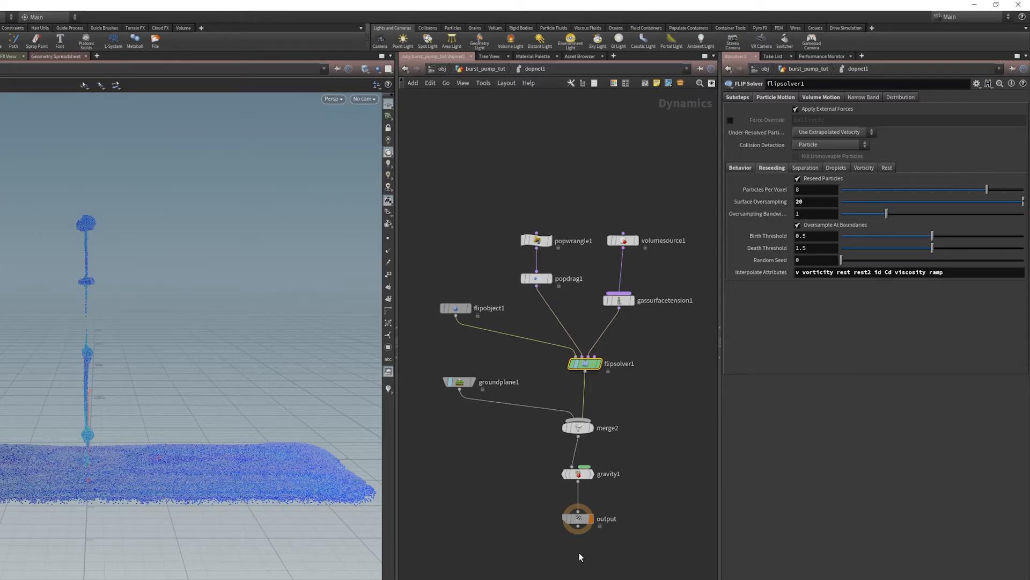
pyautogui.moveTo(542, 557); pyautogui.dragTo(523, 557, button='middle')
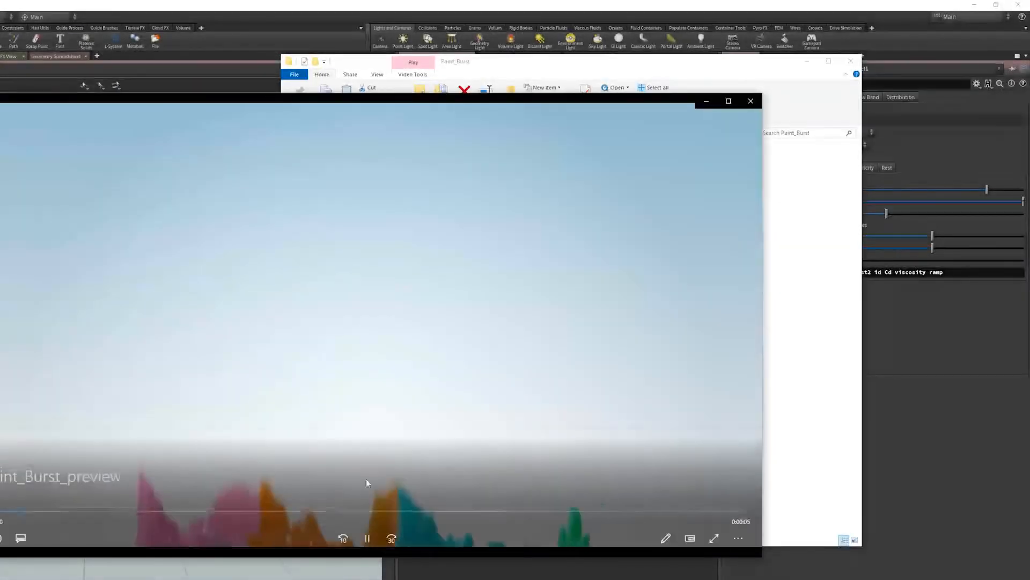
pyautogui.click(371, 539)
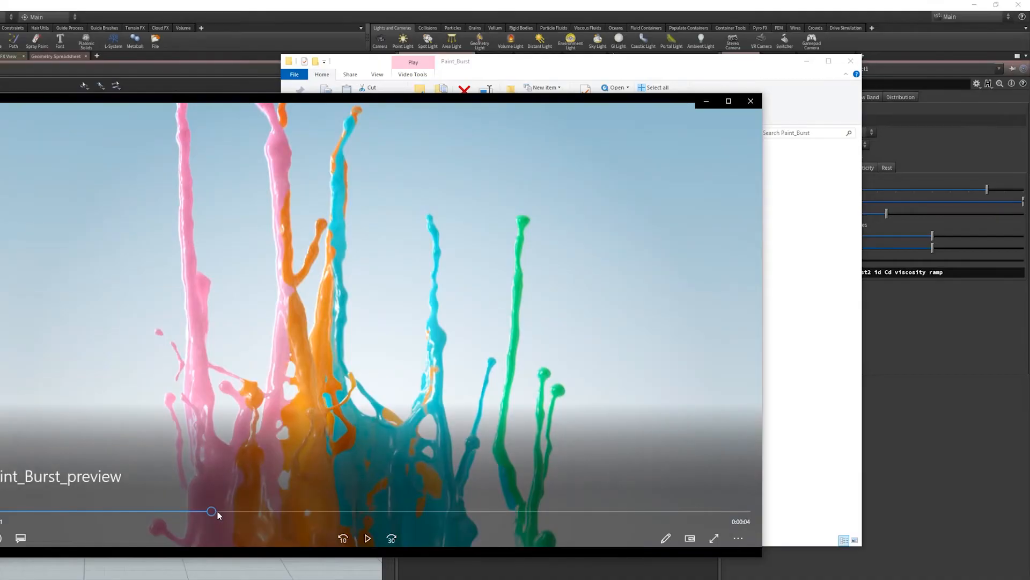
pyautogui.moveTo(217, 511); pyautogui.dragTo(266, 508)
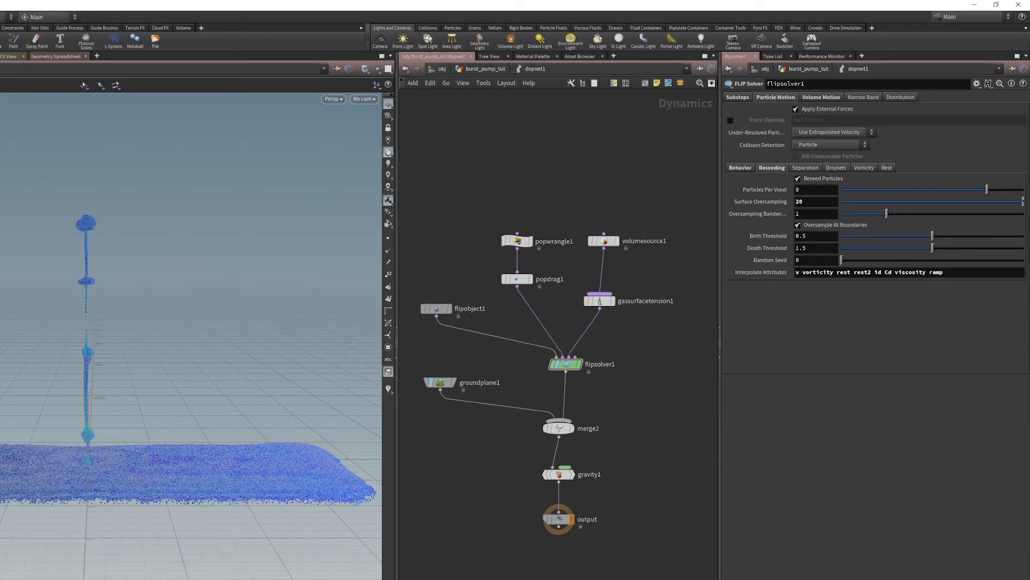
# - Return to Houdini and review flipsolver1's Interpolate Attributes, Separation settings and Volume Motion viscosity settings
pyautogui.moveTo(516, 564); pyautogui.dragTo(595, 498)
pyautogui.click(566, 365)
pyautogui.doubleClick(939, 272)
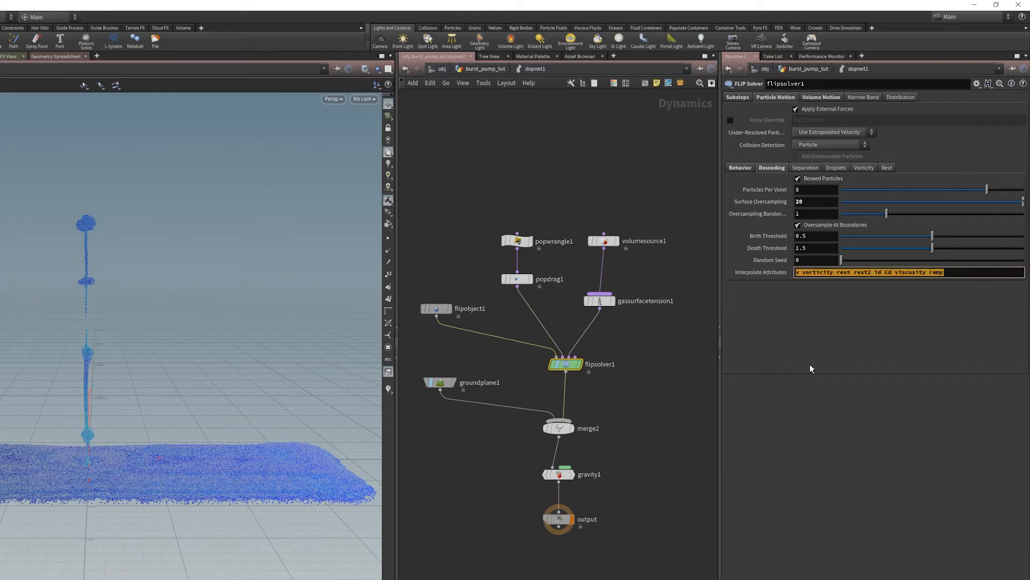
pyautogui.click(636, 449)
pyautogui.click(812, 168)
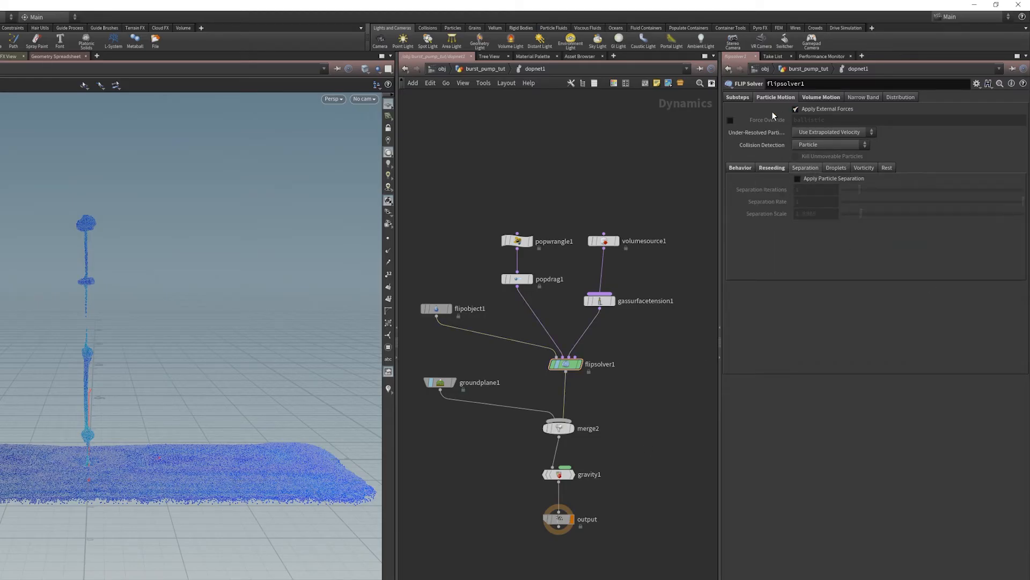
pyautogui.click(819, 98)
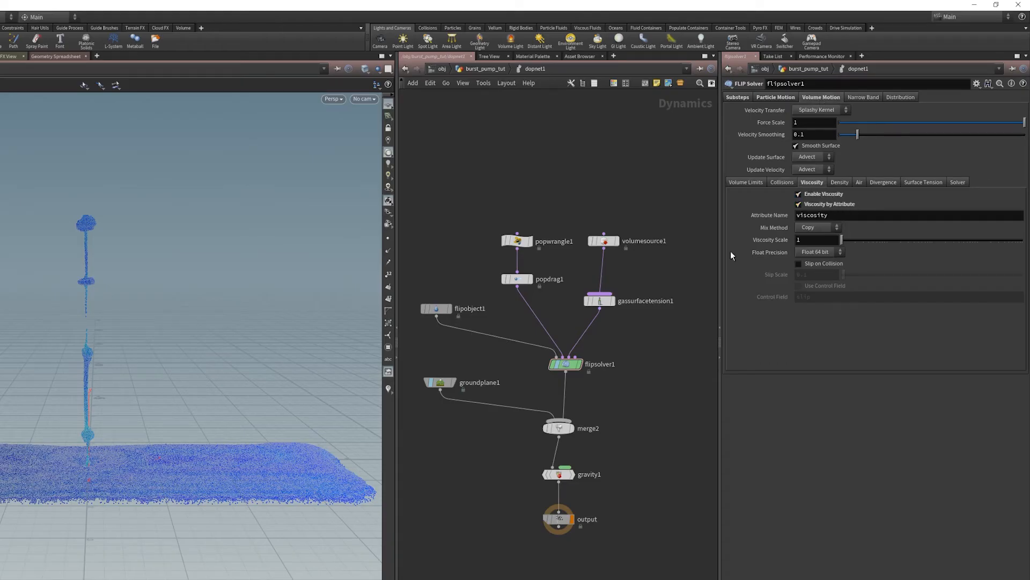
# - Review the popwrangle1 and popdrag1 branch feeding the solver and the properties of flipobject1
pyautogui.moveTo(552, 202); pyautogui.dragTo(504, 279)
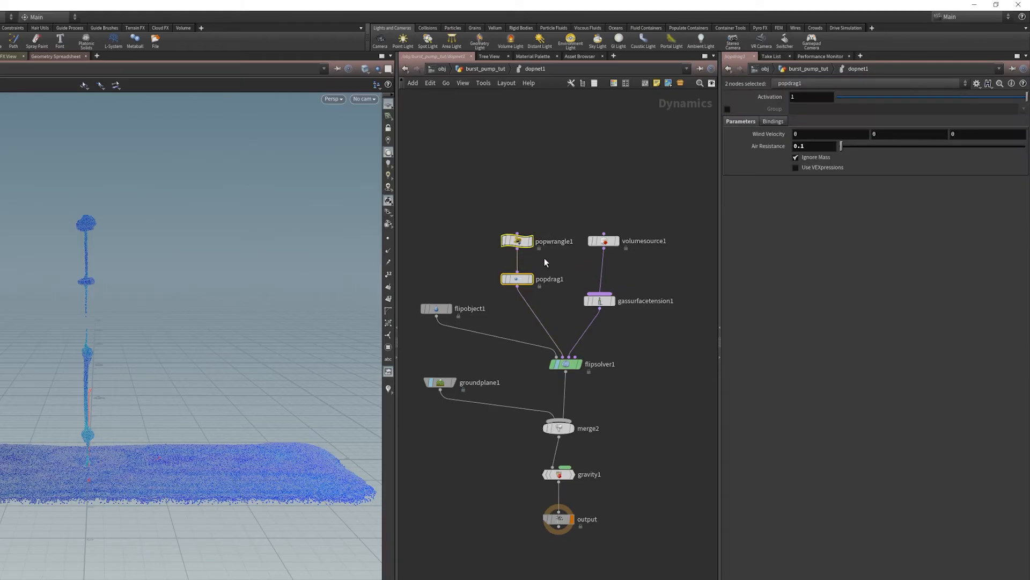
pyautogui.click(545, 257)
pyautogui.click(436, 309)
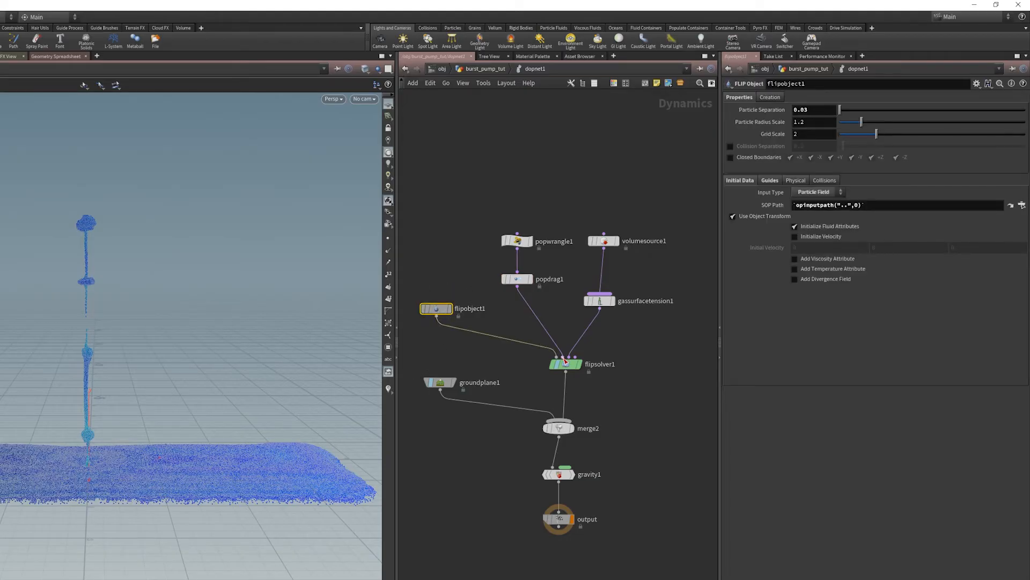
# - Rename the popwrangle1 node that sets the viscosity attribute to viscosity_set
pyautogui.click(522, 243)
pyautogui.click(558, 243)
pyautogui.moveTo(581, 242); pyautogui.dragTo(409, 251)
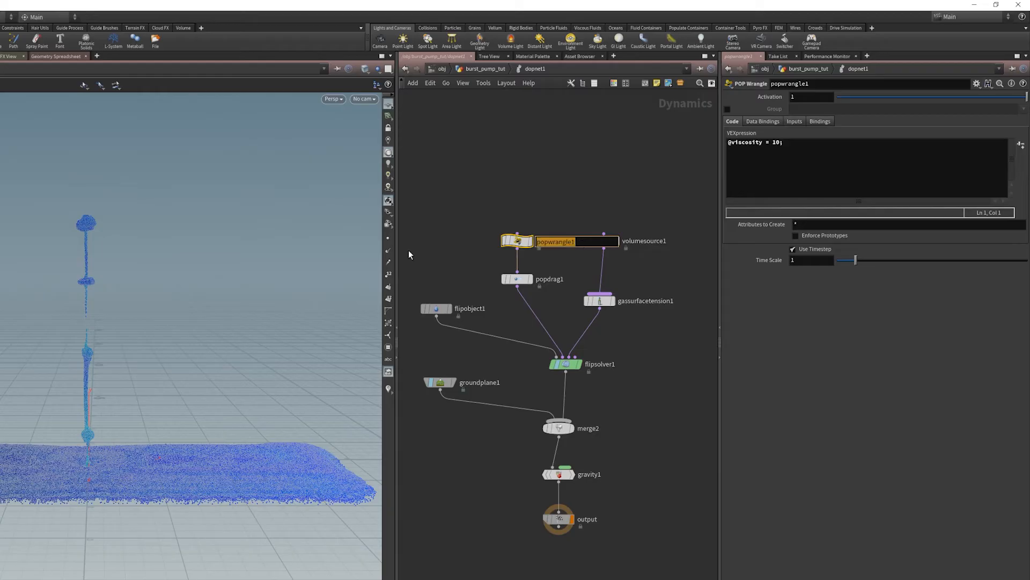
pyautogui.write('viscosity_ste')
pyautogui.press('BackSpace')
pyautogui.press('BackSpace')
pyautogui.write('et')
pyautogui.press('Return')
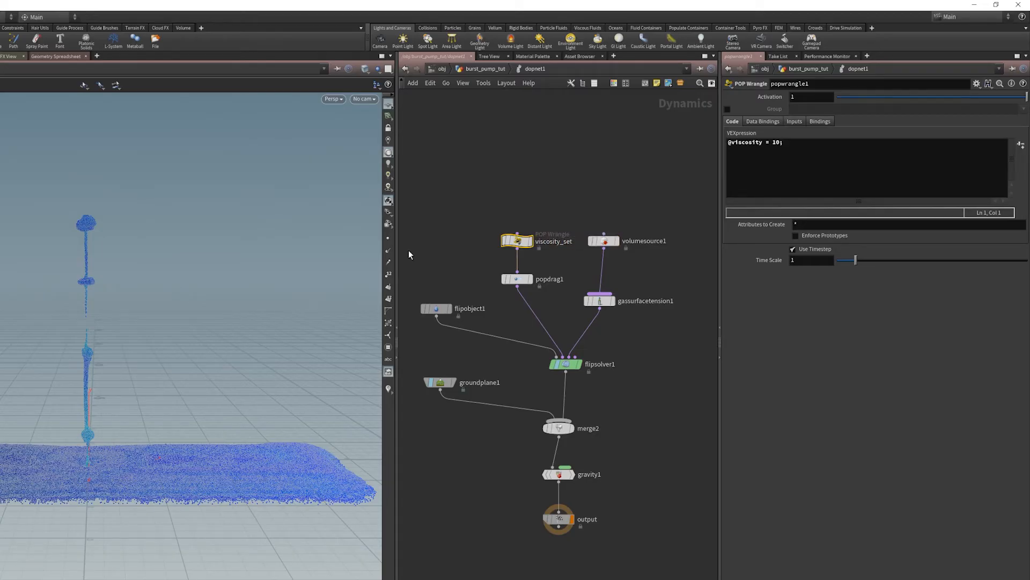
# - Shift popdrag1 slightly lower beneath viscosity_set and align gassurfacetension1 directly under volumesource1
pyautogui.moveTo(565, 363)
pyautogui.moveTo(548, 264); pyautogui.dragTo(482, 189)
pyautogui.moveTo(579, 292); pyautogui.dragTo(610, 310)
pyautogui.moveTo(482, 265); pyautogui.dragTo(529, 290)
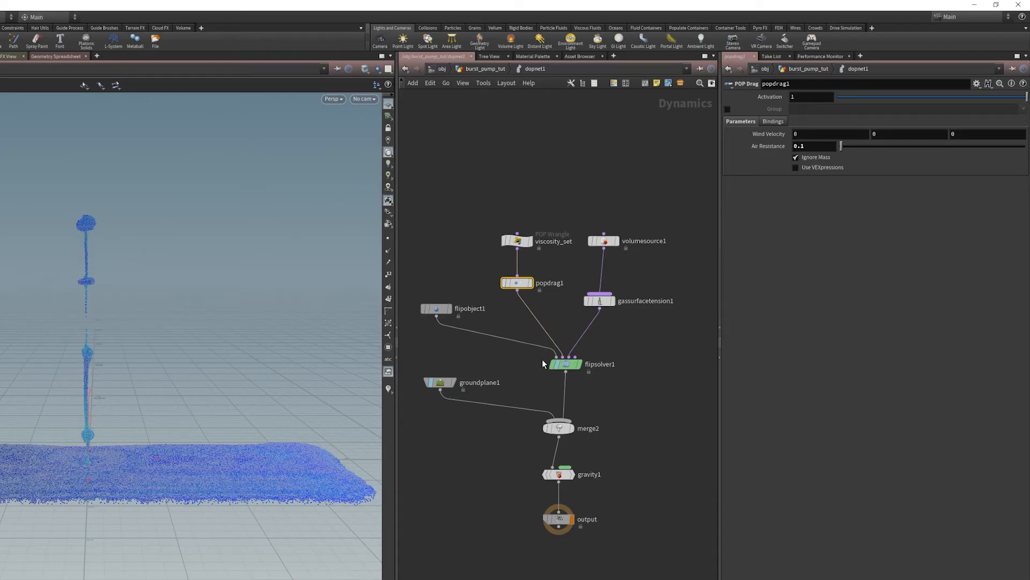
pyautogui.moveTo(599, 302); pyautogui.dragTo(603, 300)
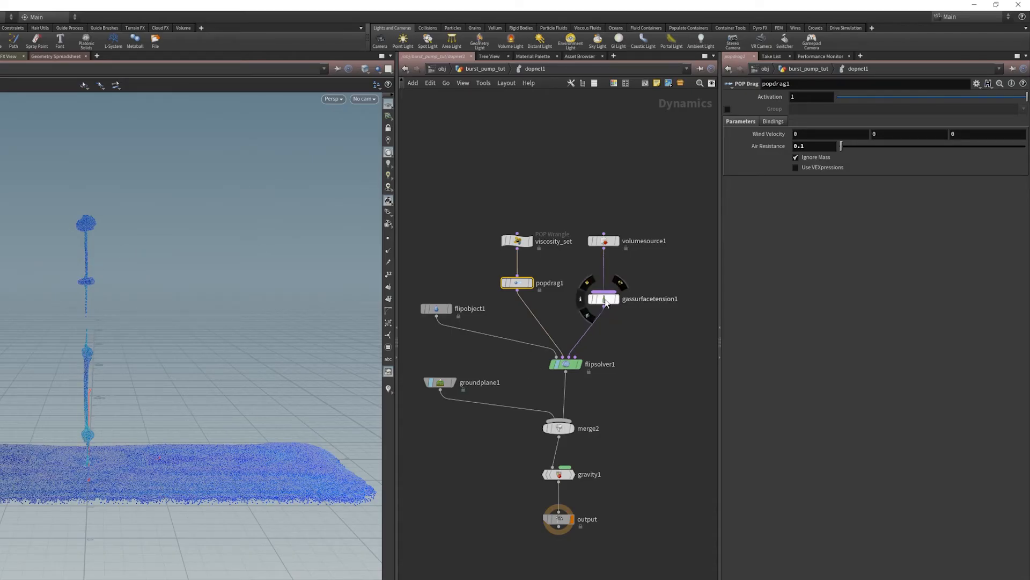
# - Compare flipsolver1's built-in Surface Tension settings with the parameters of the gassurfacetension1 node
pyautogui.moveTo(664, 367); pyautogui.dragTo(641, 370, button='middle')
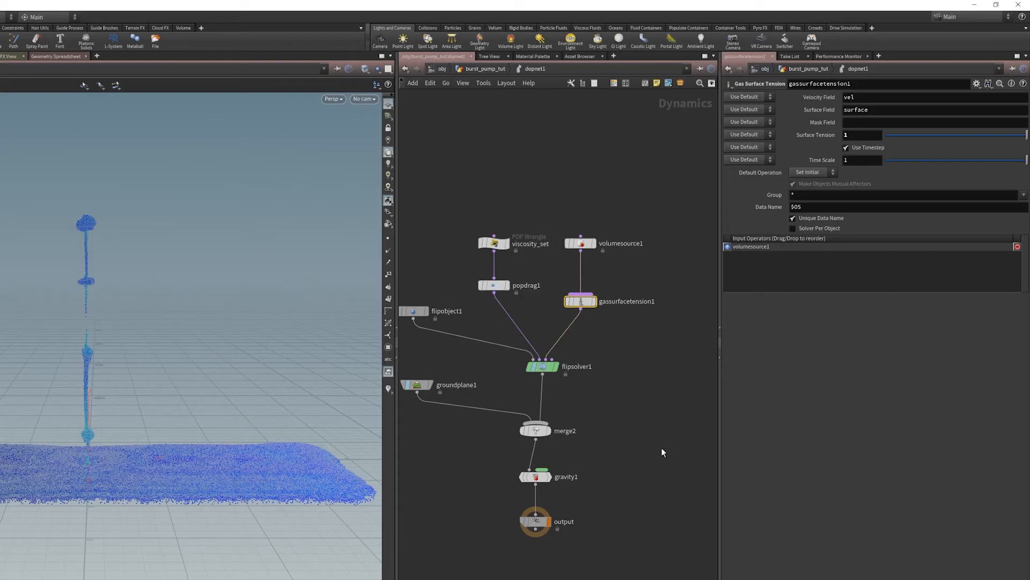
pyautogui.click(543, 367)
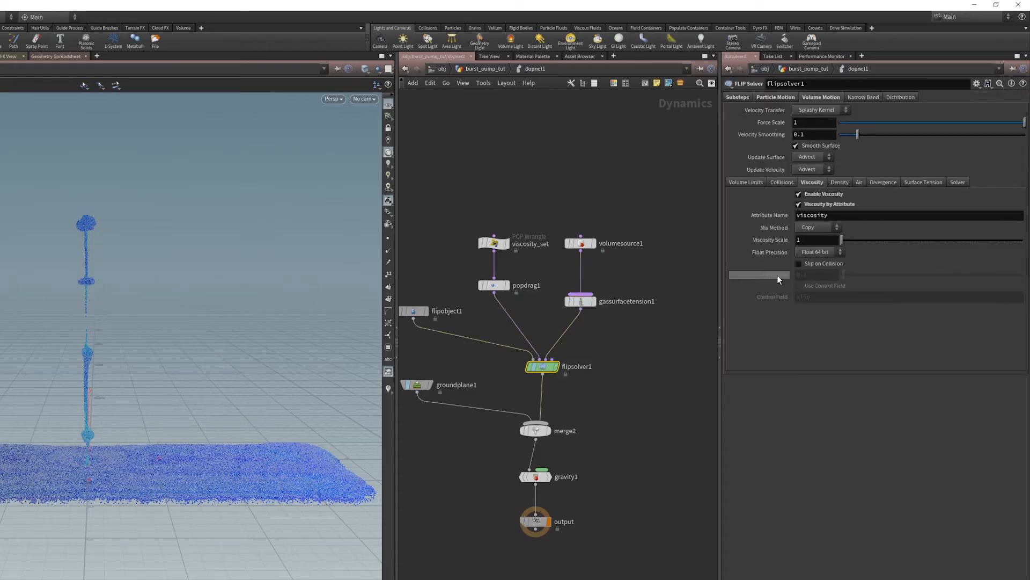
pyautogui.click(935, 182)
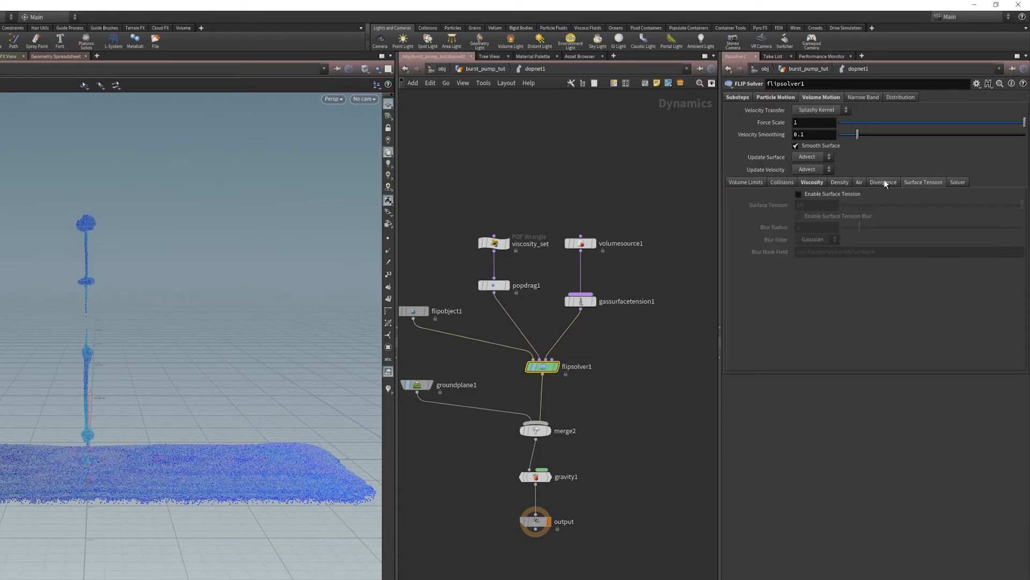
pyautogui.click(586, 302)
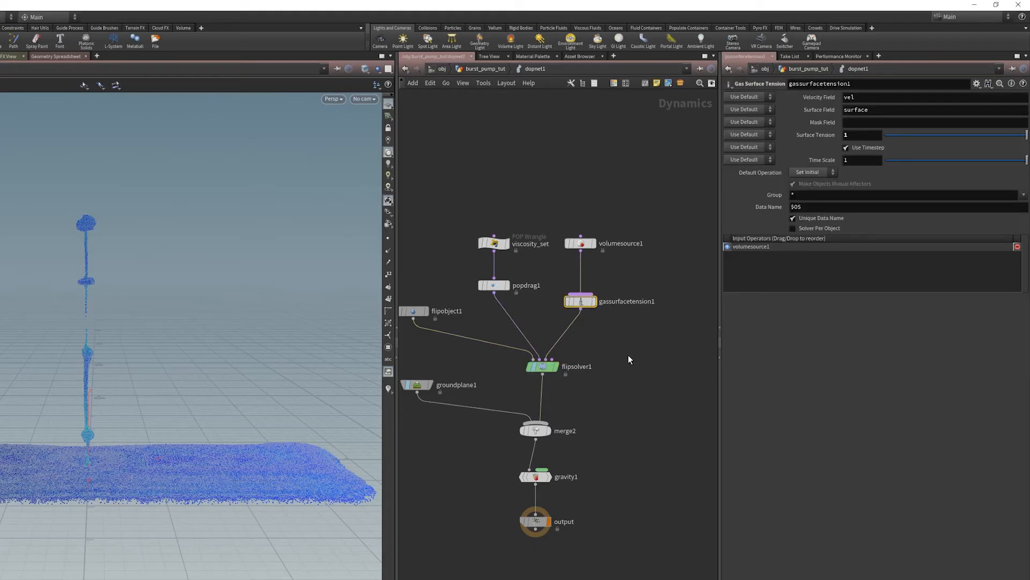
# - Place an extra Gas Surface Tension node beside flipsolver1 and delete it again
pyautogui.press('Tab')
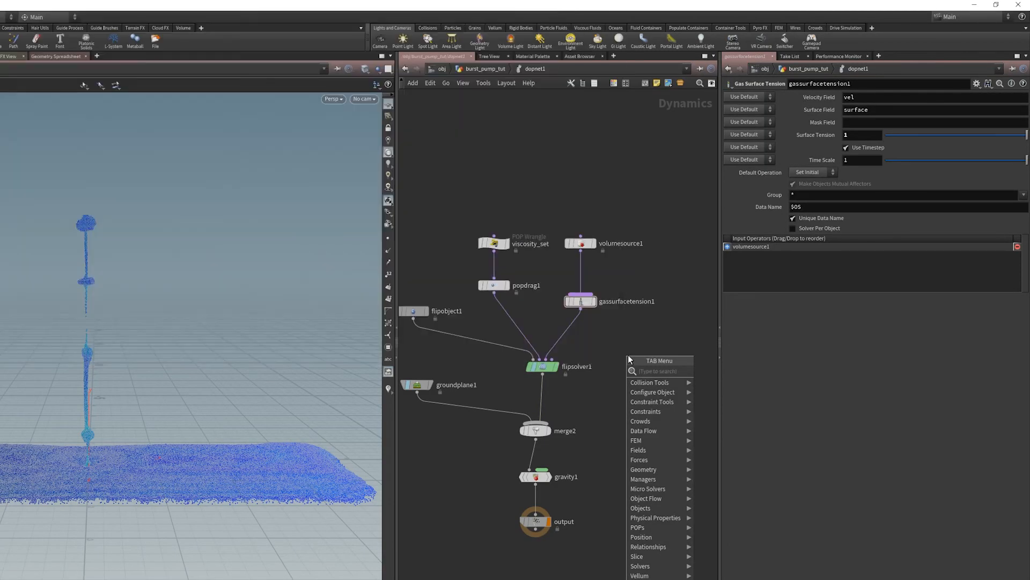
pyautogui.write('surface ten')
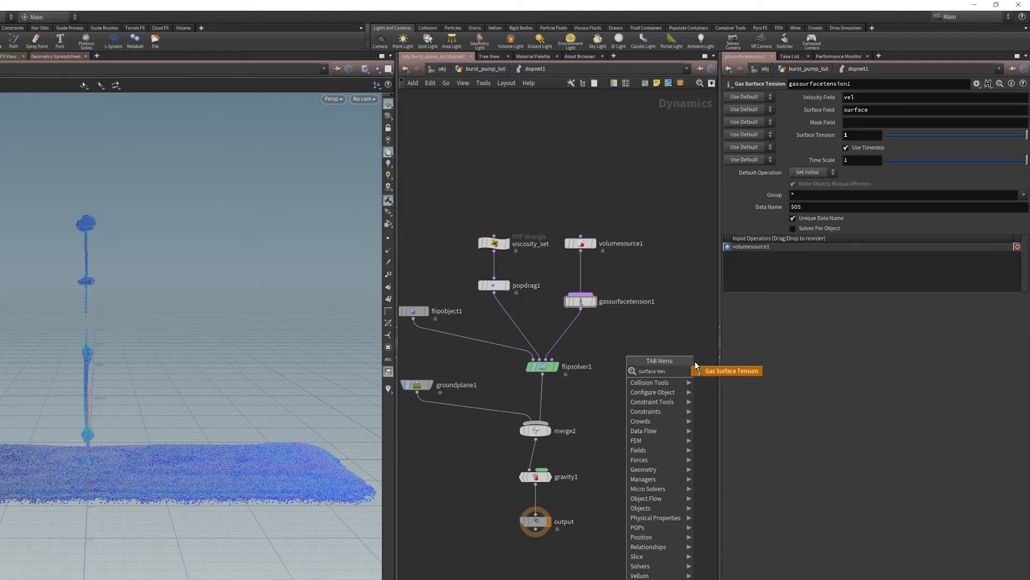
pyautogui.press('Return')
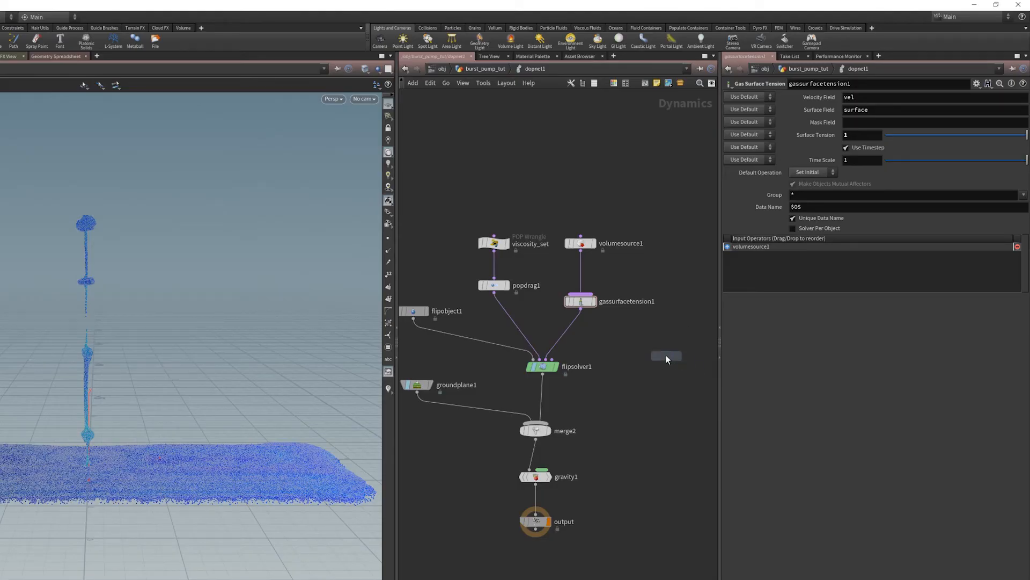
pyautogui.click(665, 356)
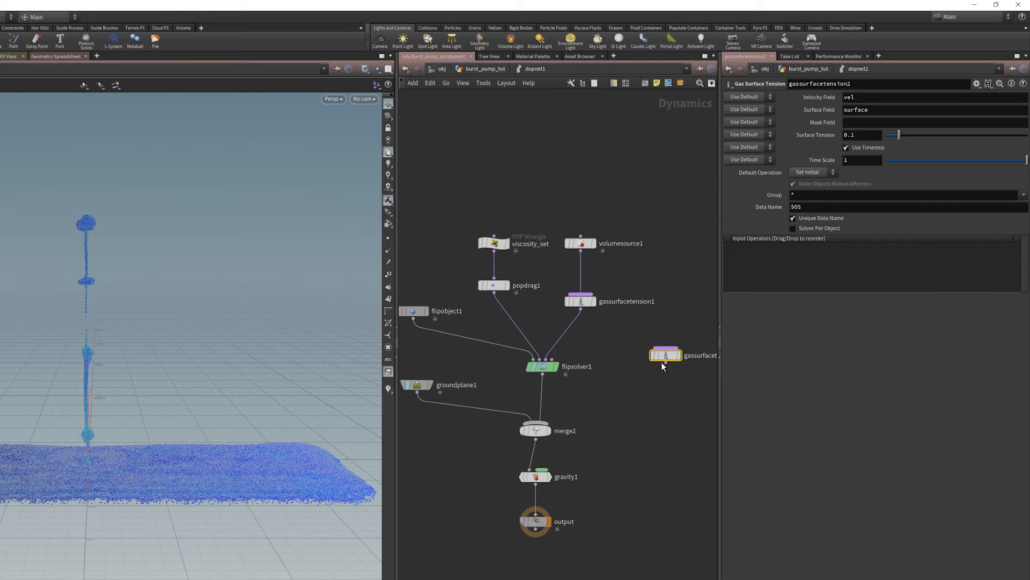
pyautogui.press('Delete')
# - Review the parameters of gassurfacetension1, flipsolver1's Surface Tension settings and the viscosity_set expression
pyautogui.click(580, 301)
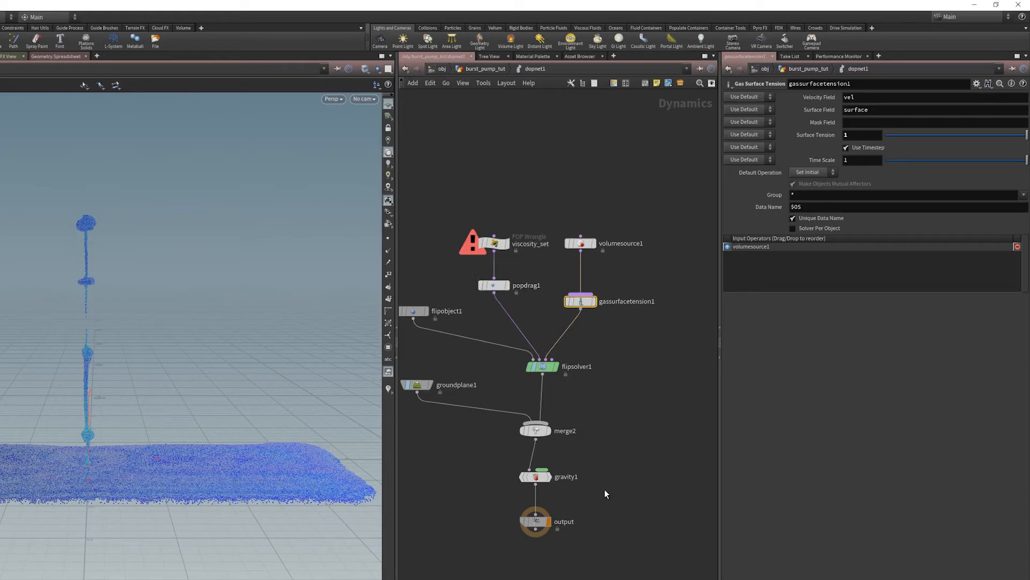
pyautogui.click(543, 367)
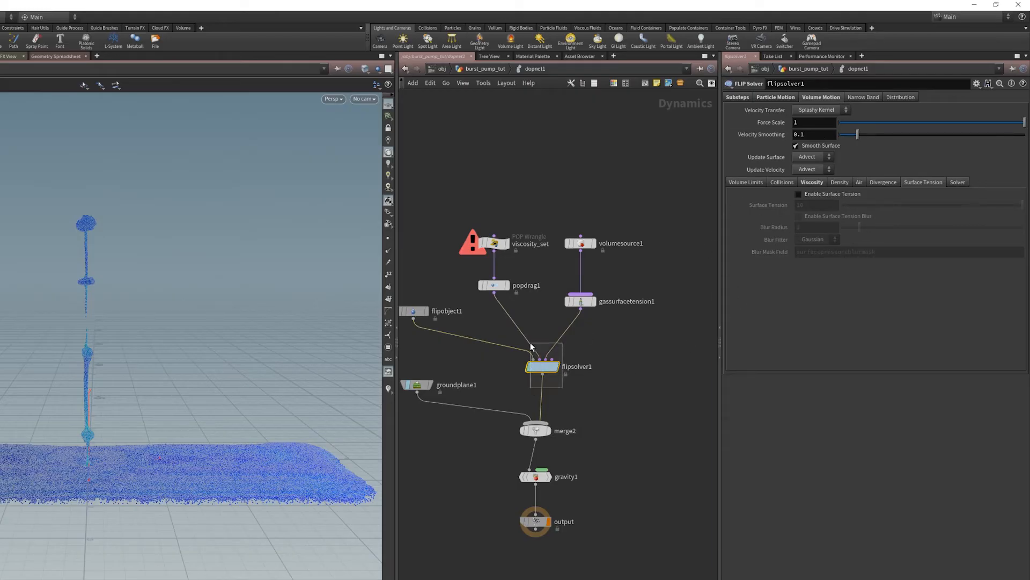
pyautogui.click(580, 301)
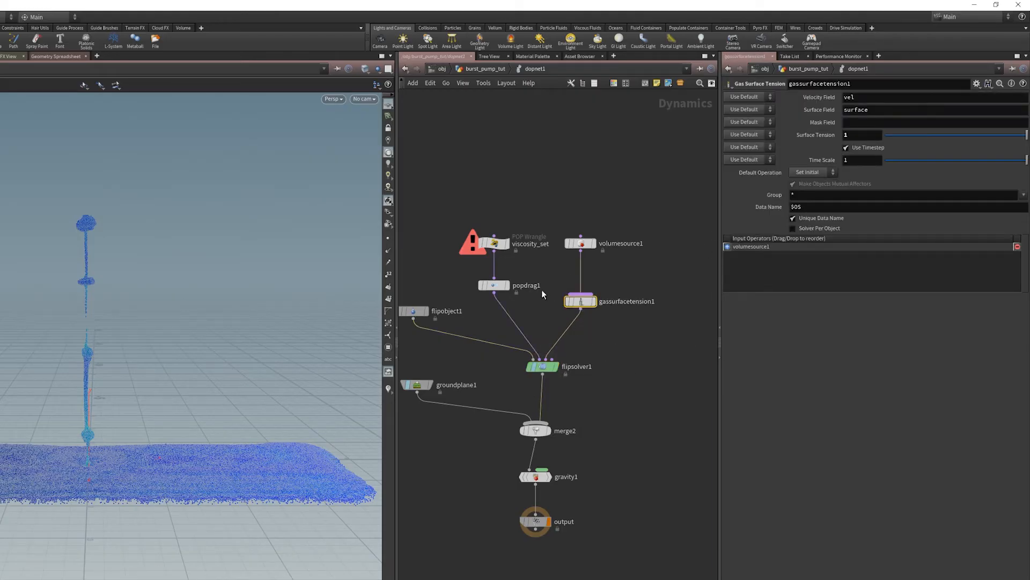
pyautogui.click(494, 244)
pyautogui.moveTo(460, 354); pyautogui.dragTo(509, 357, button='middle')
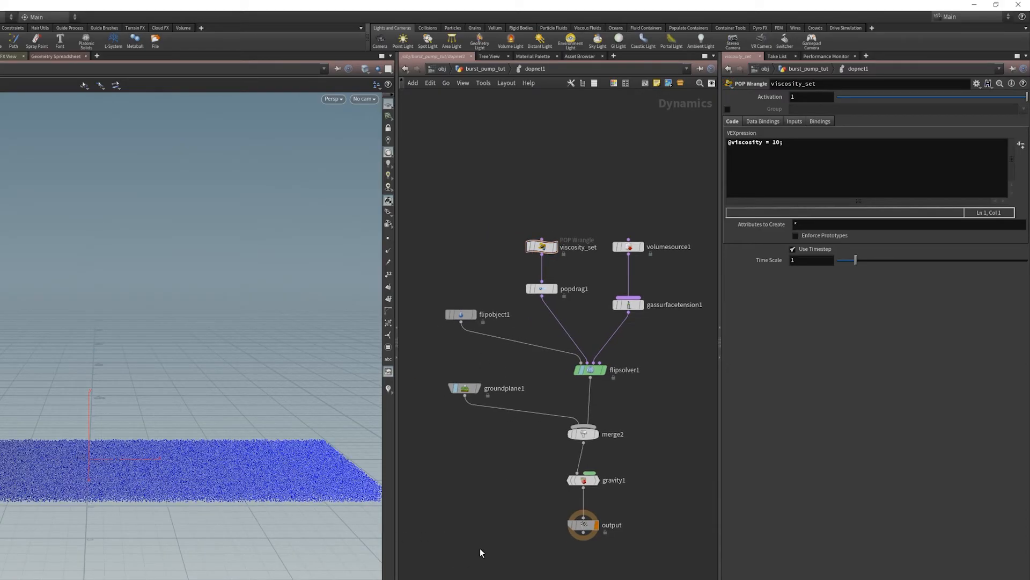
# - Leave dopnet1 for the object level and open the vel_fields geometry network
pyautogui.press('u')
pyautogui.press('u')
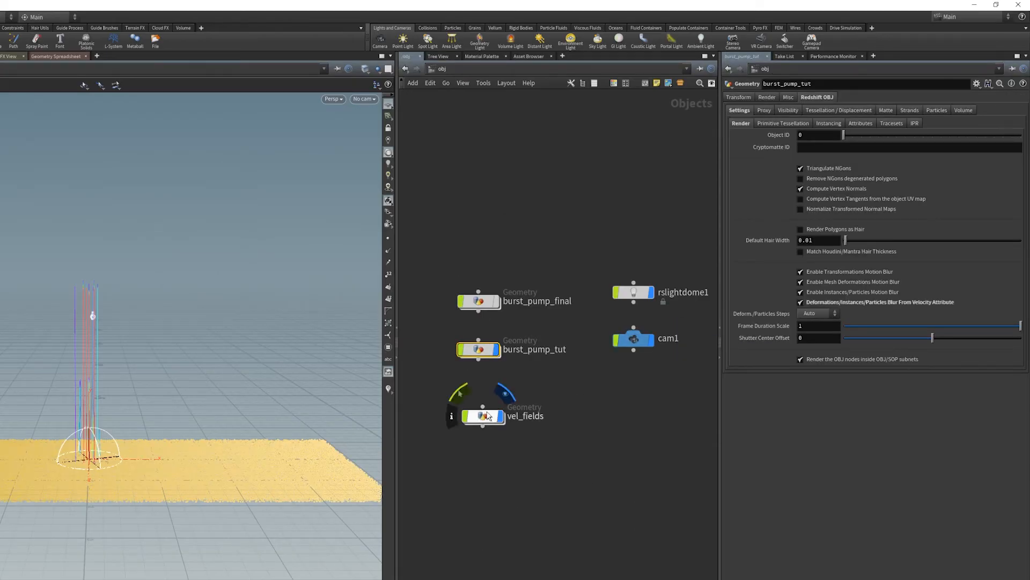
pyautogui.doubleClick(483, 416)
pyautogui.moveTo(619, 430); pyautogui.dragTo(590, 434, button='middle')
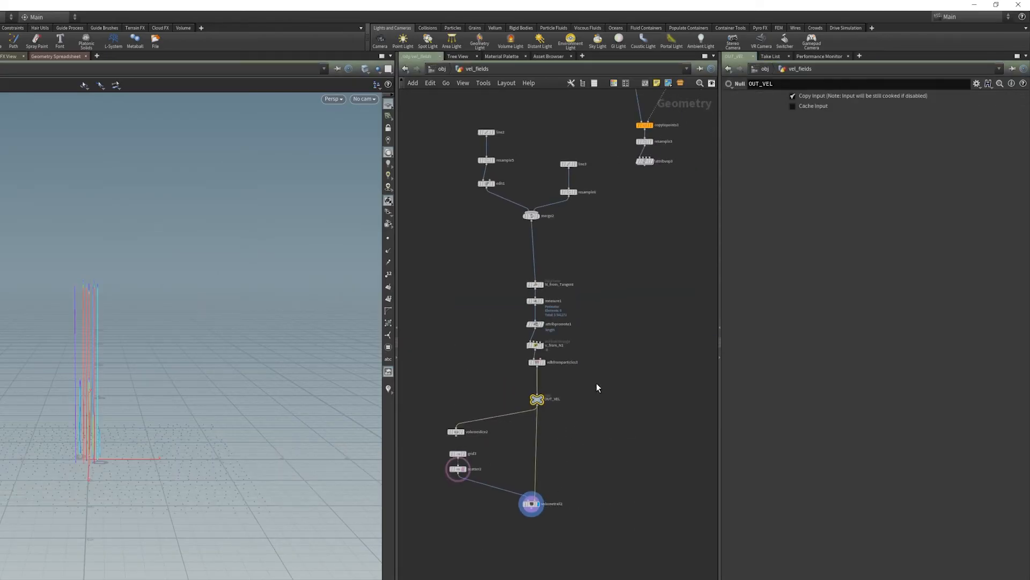
# - Move line1 further to the left above copytopoints1, away from the grid and normal1 branch
pyautogui.moveTo(604, 361); pyautogui.dragTo(549, 449, button='middle')
pyautogui.moveTo(587, 336); pyautogui.dragTo(564, 403, button='middle')
pyautogui.scroll(3, 570, 364)
pyautogui.moveTo(570, 363); pyautogui.dragTo(540, 452, button='middle')
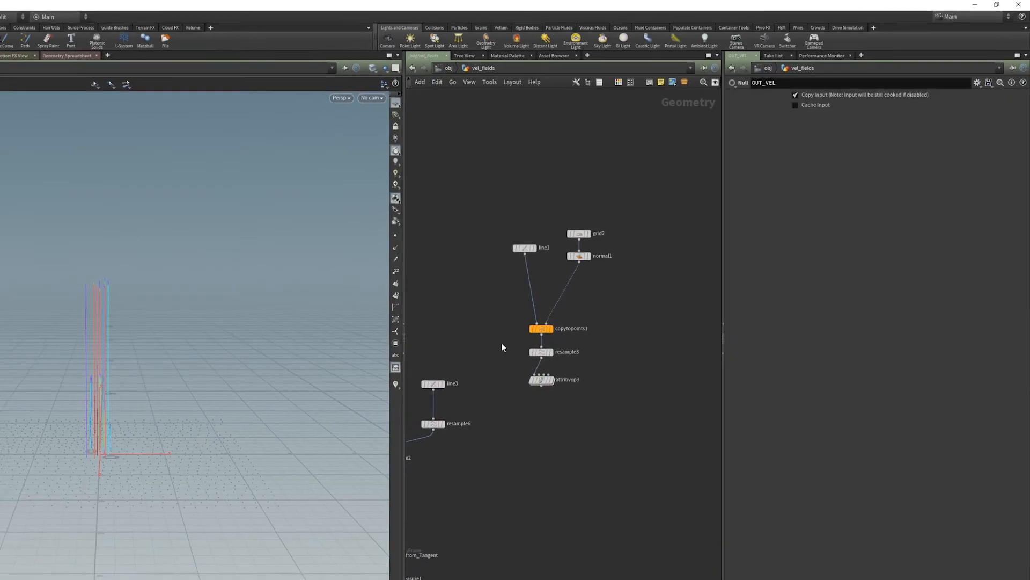
pyautogui.moveTo(524, 249); pyautogui.dragTo(478, 250)
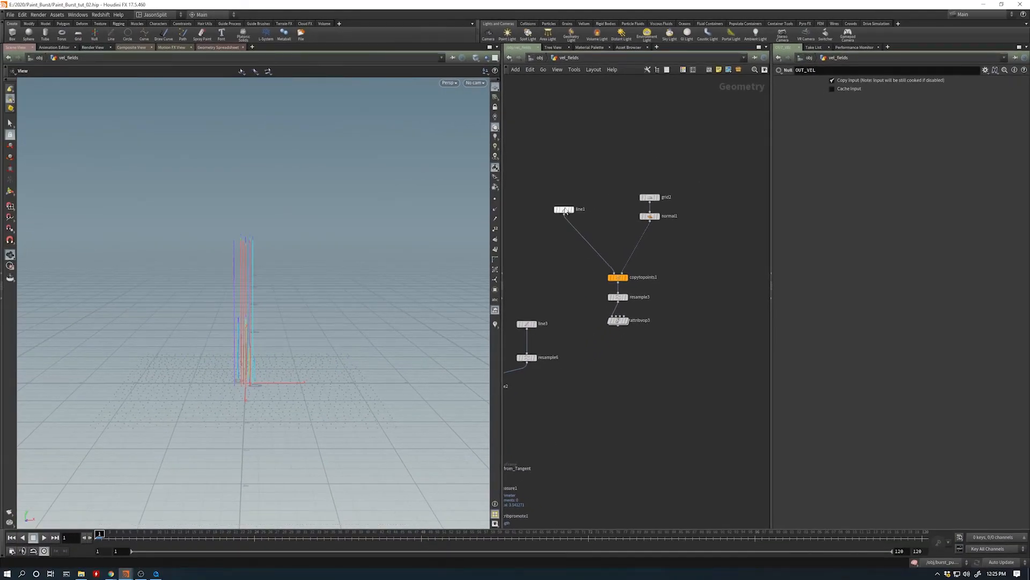
# - Display attribvop3 and examine the field of noise-scaled vertical lines built from copytopoints1 and resample3
pyautogui.click(626, 324)
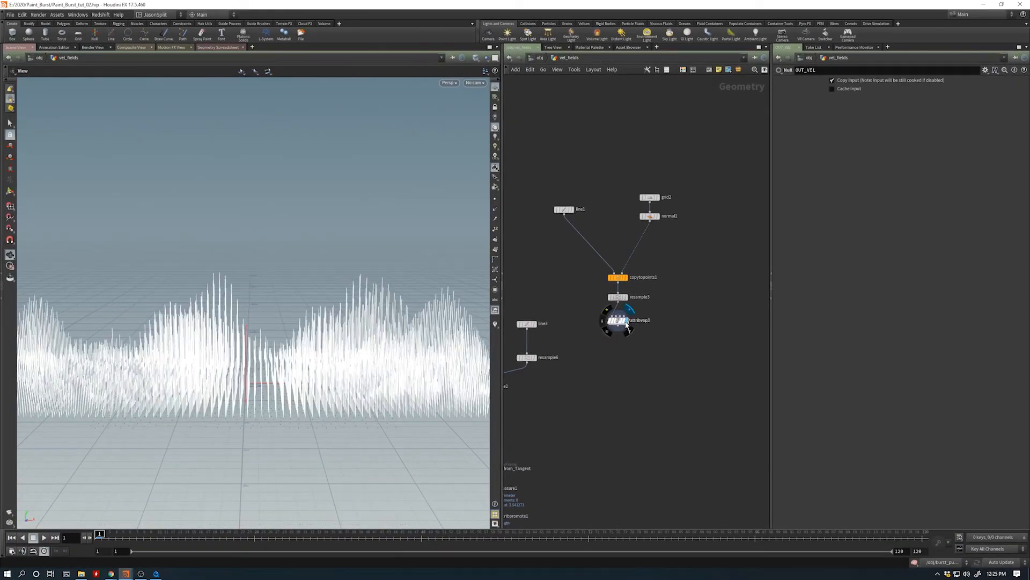
pyautogui.click(626, 322)
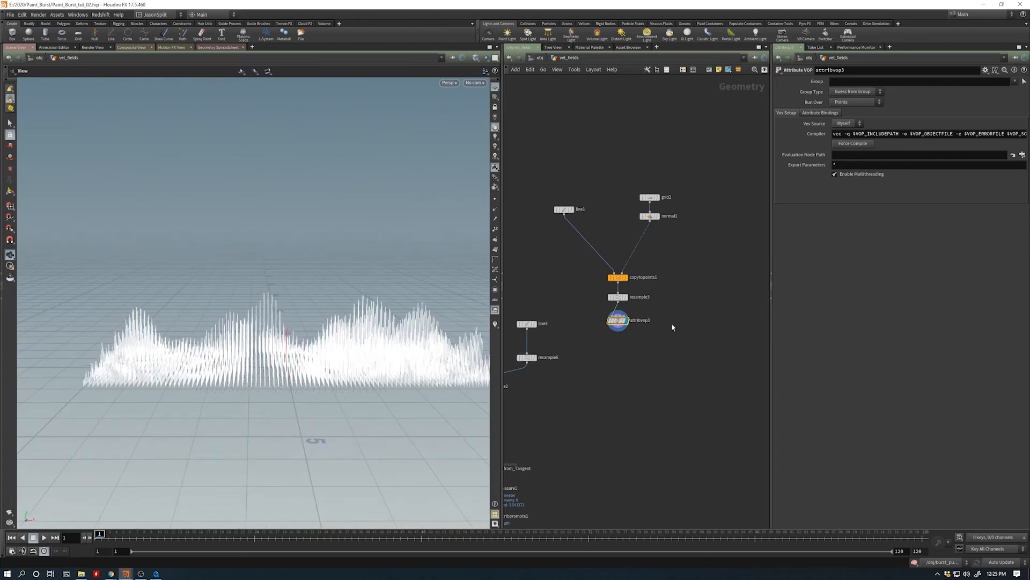
pyautogui.moveTo(605, 385); pyautogui.dragTo(640, 264)
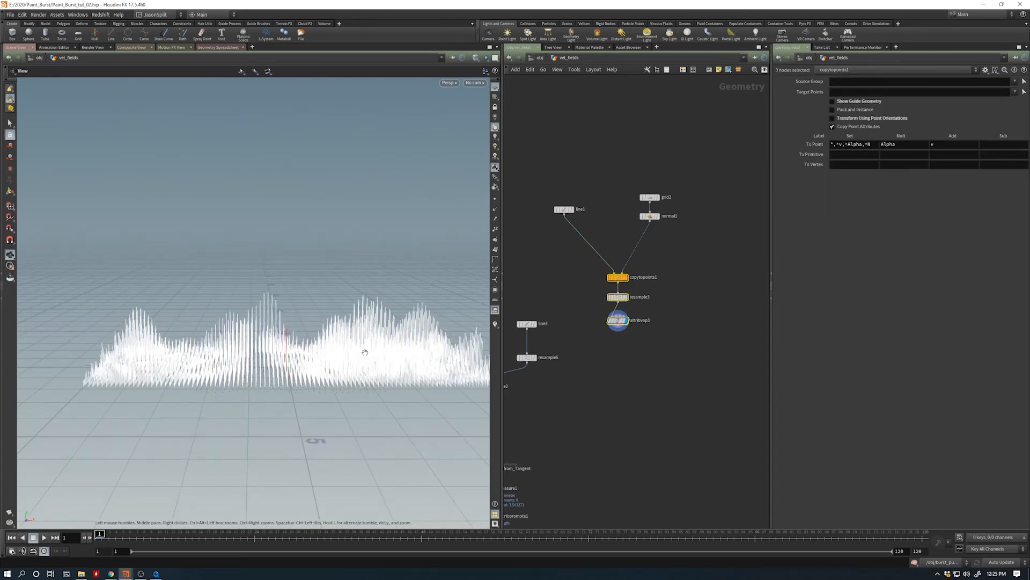
pyautogui.moveTo(365, 352); pyautogui.dragTo(302, 394)
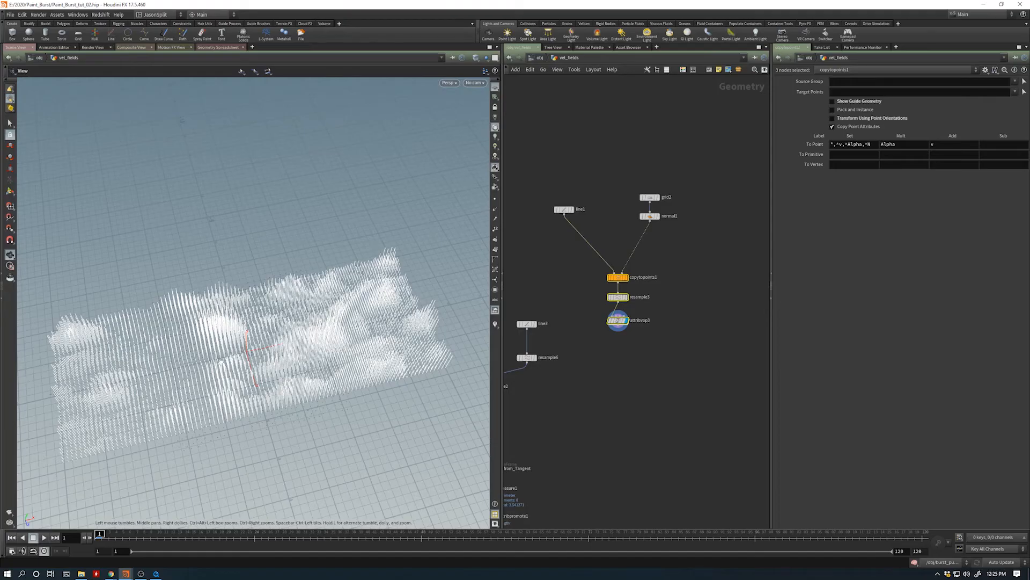
pyautogui.moveTo(219, 380)
pyautogui.mouseDown()
pyautogui.moveTo(220, 367)
pyautogui.moveTo(196, 374)
pyautogui.moveTo(222, 369)
pyautogui.mouseUp()
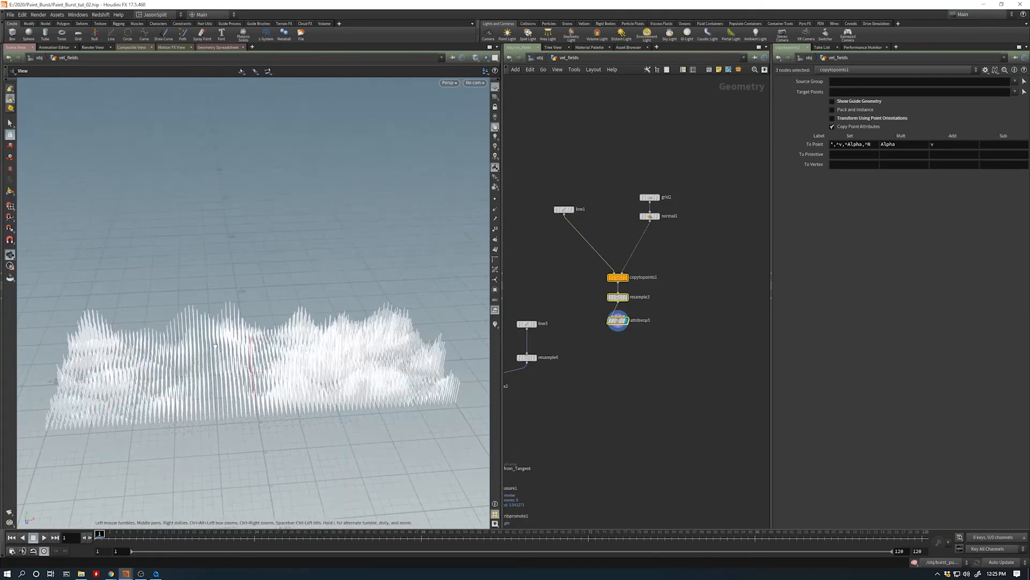
# - Look inside attribvop3 at its noise network and turbnoise1 settings, and return to vel_fields
pyautogui.click(619, 322)
pyautogui.doubleClick(619, 322)
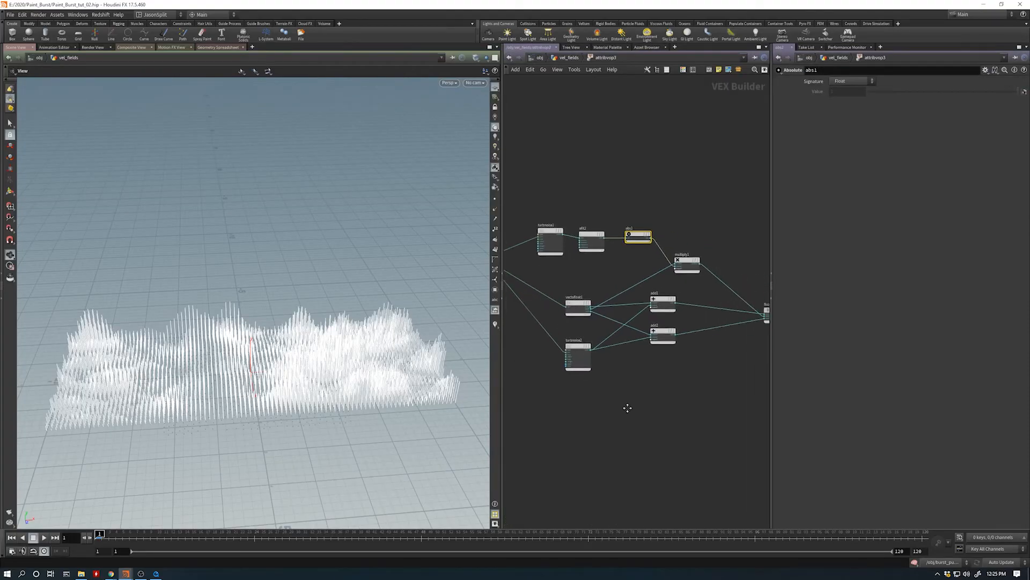
pyautogui.moveTo(534, 252); pyautogui.dragTo(524, 256)
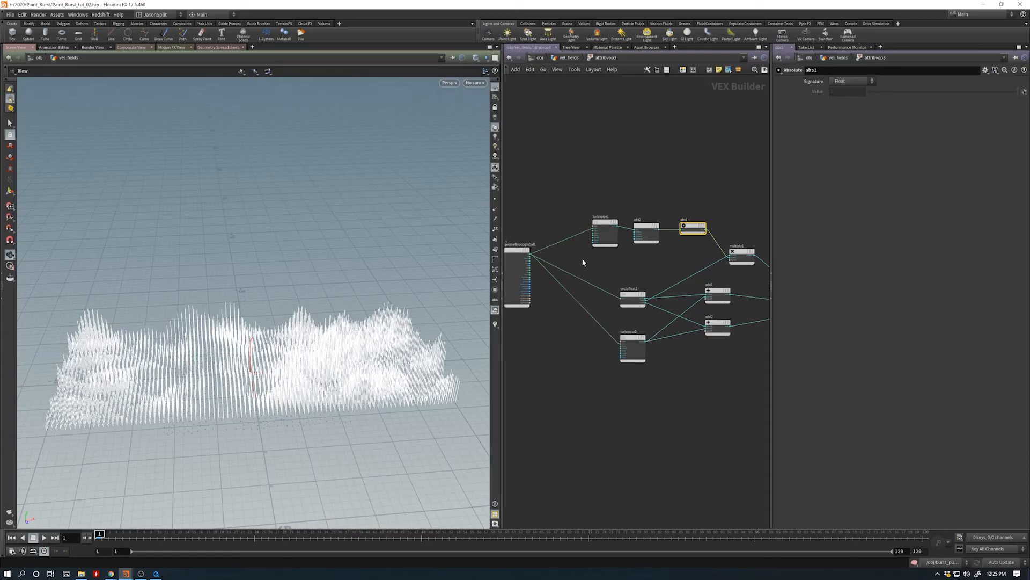
pyautogui.click(604, 228)
pyautogui.scroll(3, 633, 231)
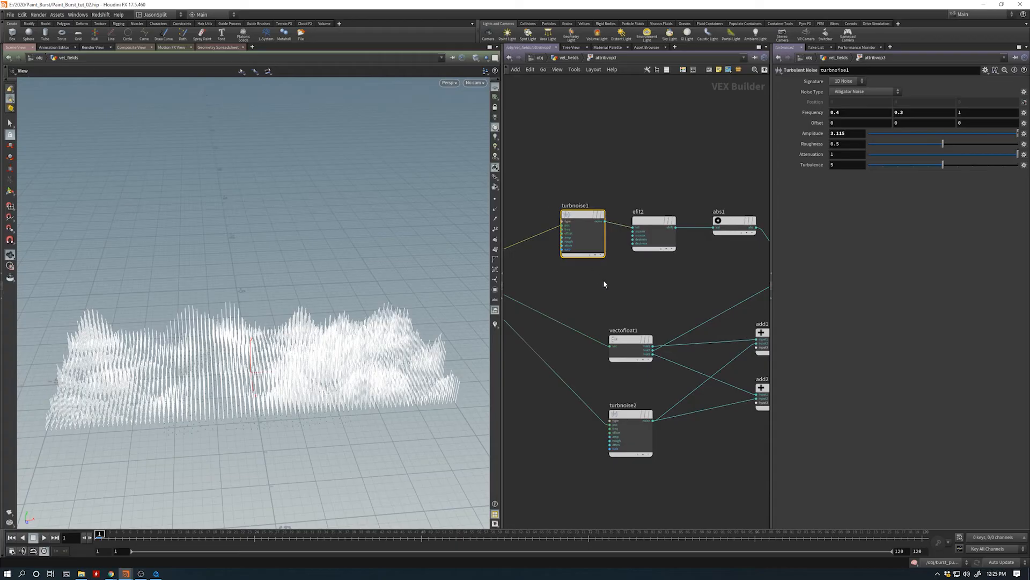
pyautogui.press('u')
# - Examine the attribvop3 line field from several angles and display merge2 to compare its two curves
pyautogui.moveTo(335, 351); pyautogui.dragTo(298, 380)
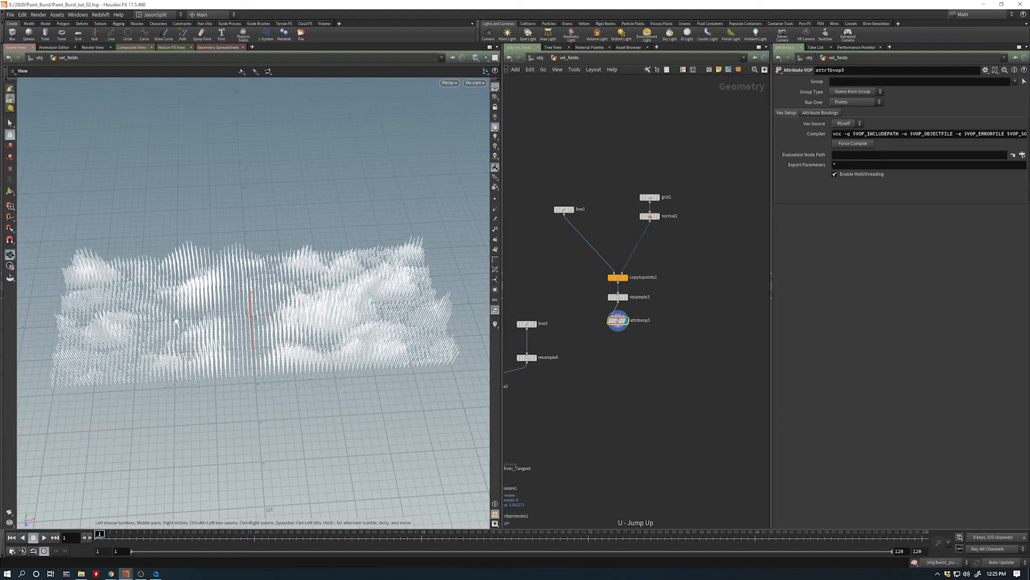
pyautogui.moveTo(236, 302); pyautogui.dragTo(185, 328)
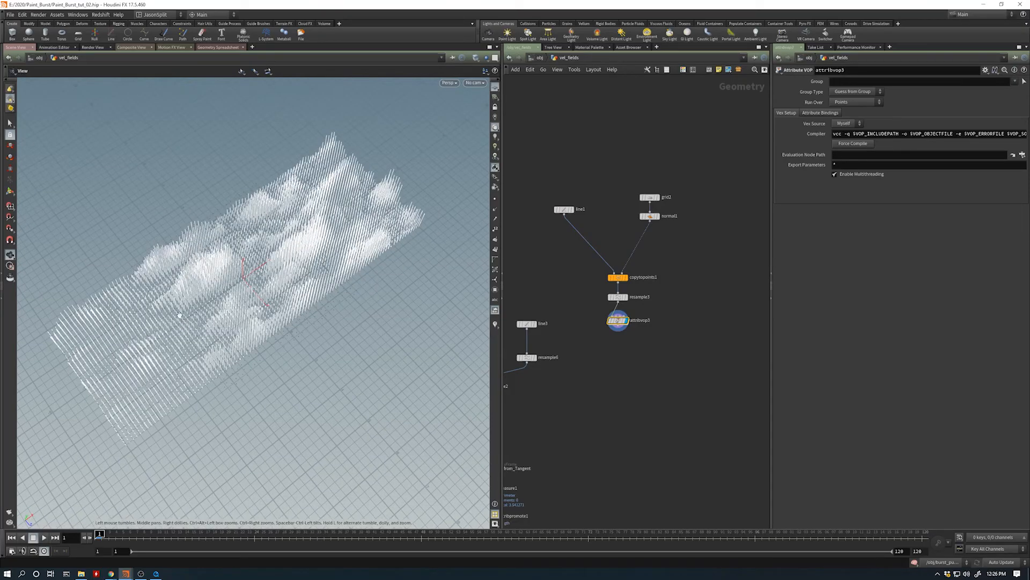
pyautogui.moveTo(172, 340); pyautogui.dragTo(234, 325)
pyautogui.moveTo(644, 364); pyautogui.dragTo(686, 339, button='middle')
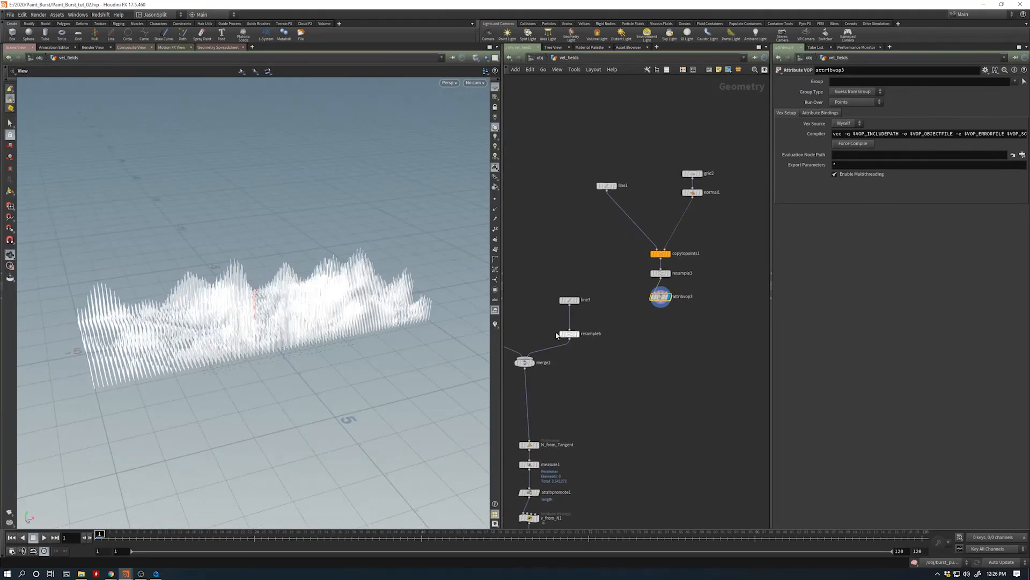
pyautogui.moveTo(293, 330); pyautogui.dragTo(313, 374)
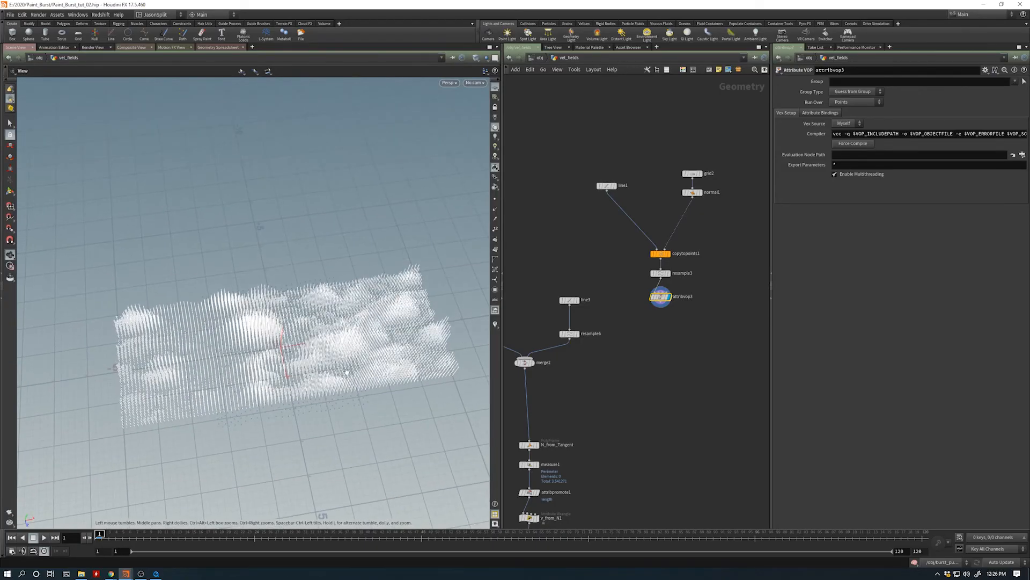
pyautogui.moveTo(576, 374); pyautogui.dragTo(651, 373, button='middle')
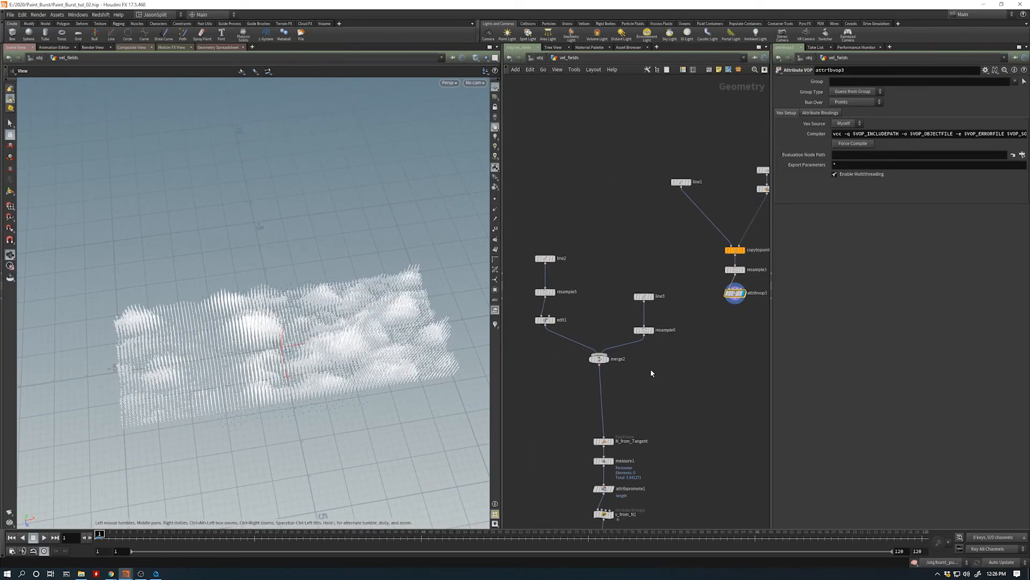
pyautogui.click(602, 359)
pyautogui.click(607, 358)
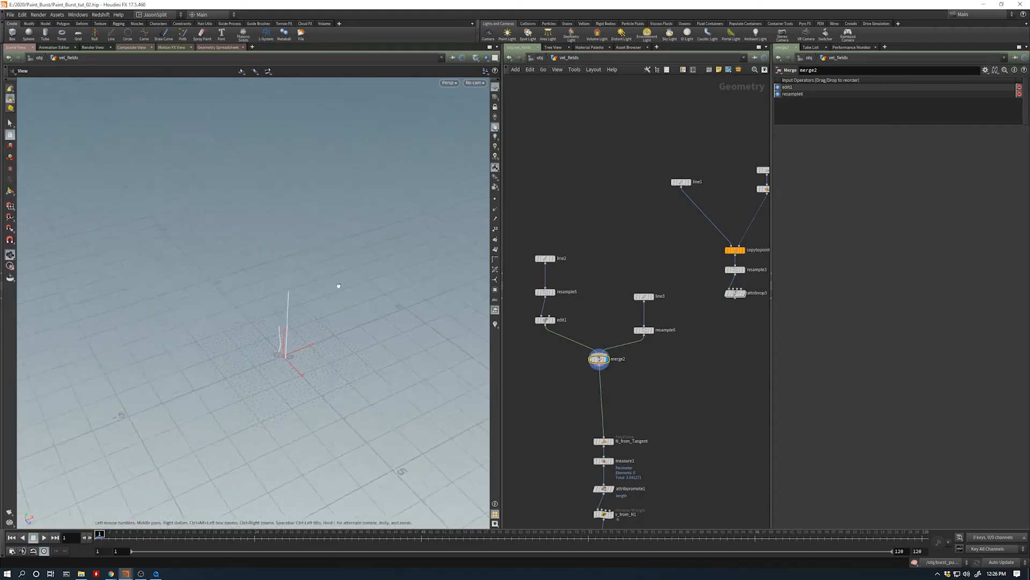
pyautogui.moveTo(339, 286); pyautogui.dragTo(309, 302)
pyautogui.moveTo(288, 349); pyautogui.dragTo(318, 334)
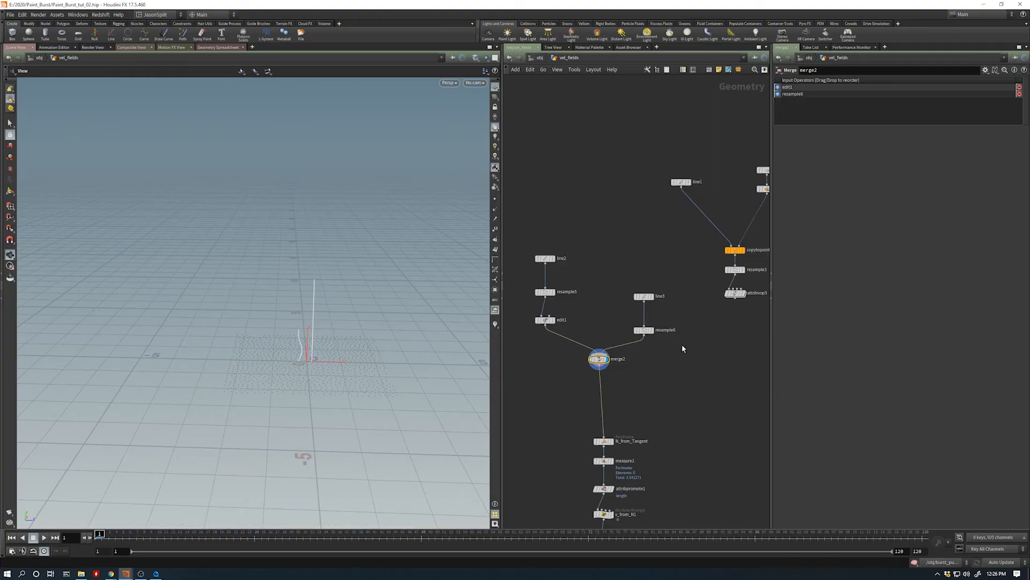
# - Display attribvop3 again and inspect the height variation of its lines from a low front view
pyautogui.moveTo(731, 308); pyautogui.dragTo(645, 305, button='middle')
pyautogui.scroll(1, 645, 304)
pyautogui.scroll(-1, 645, 304)
pyautogui.click(657, 291)
pyautogui.click(649, 290)
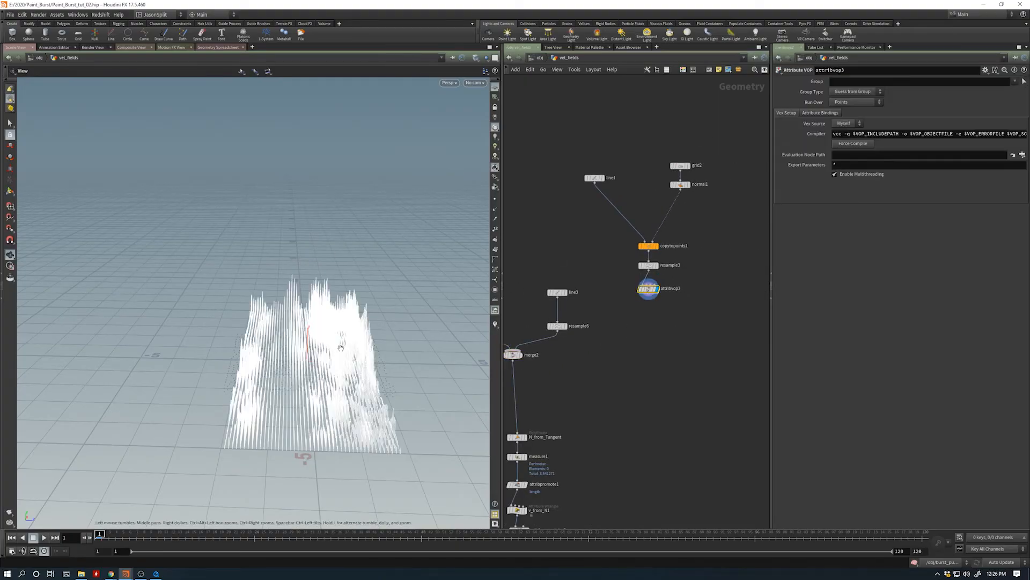
pyautogui.moveTo(299, 345); pyautogui.dragTo(268, 335)
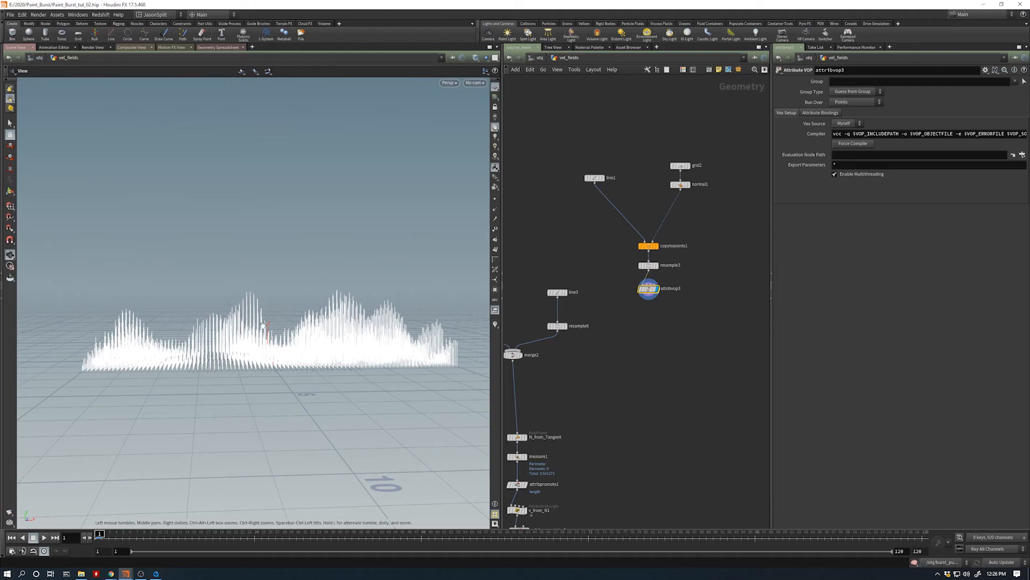
pyautogui.moveTo(263, 324); pyautogui.dragTo(247, 353)
# - Connect attribvop3's output to the N_from_Tangent input in place of merge2
pyautogui.moveTo(601, 385); pyautogui.dragTo(632, 359, button='middle')
pyautogui.click(548, 406)
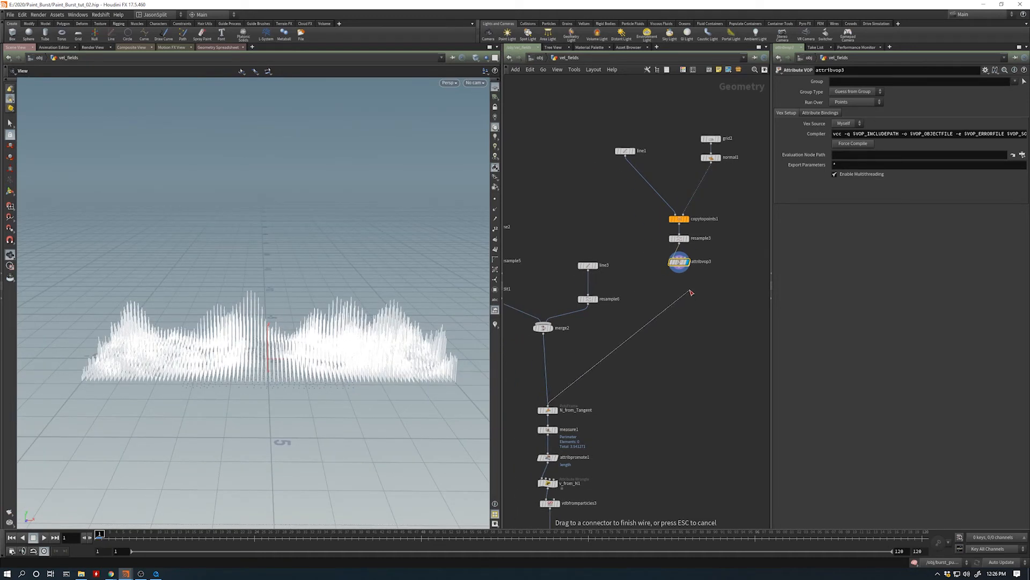
pyautogui.click(678, 267)
# - Examine the resulting velocity field by displaying volumetrail2 and the volumeslice2 cross-section
pyautogui.moveTo(548, 407); pyautogui.dragTo(604, 307, button='middle')
pyautogui.moveTo(531, 449); pyautogui.dragTo(592, 350, button='middle')
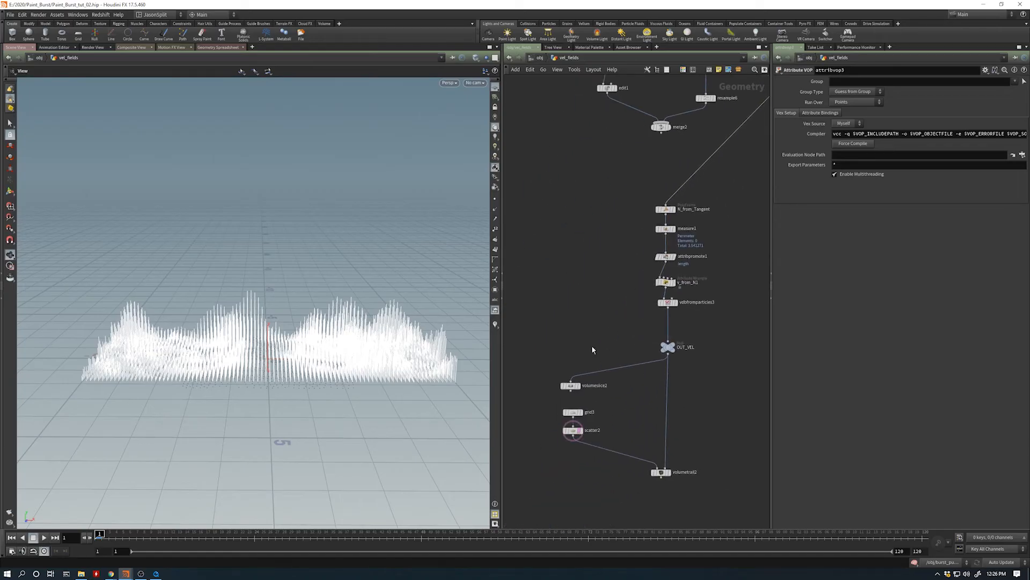
pyautogui.click(668, 473)
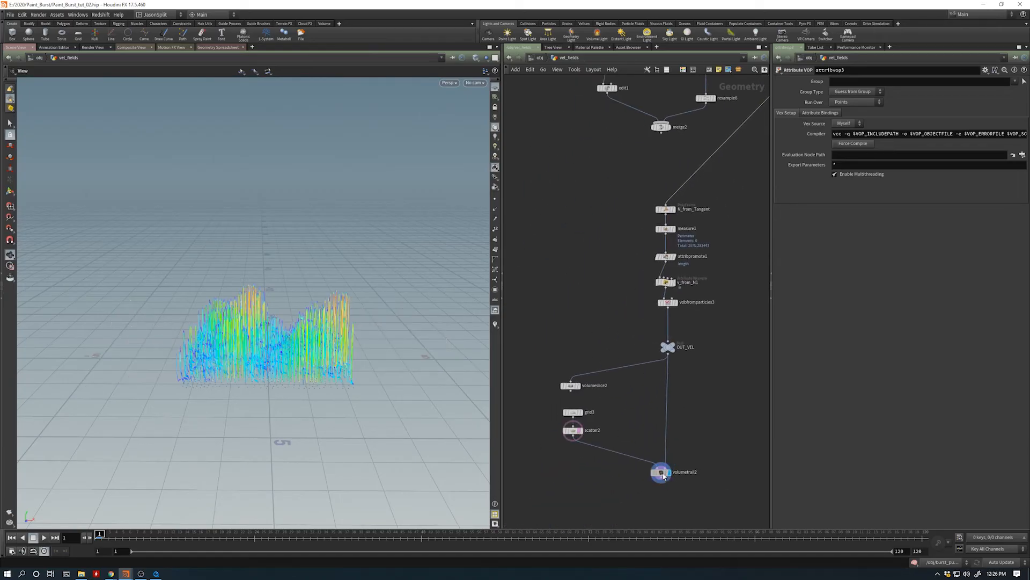
pyautogui.moveTo(311, 356); pyautogui.dragTo(252, 370)
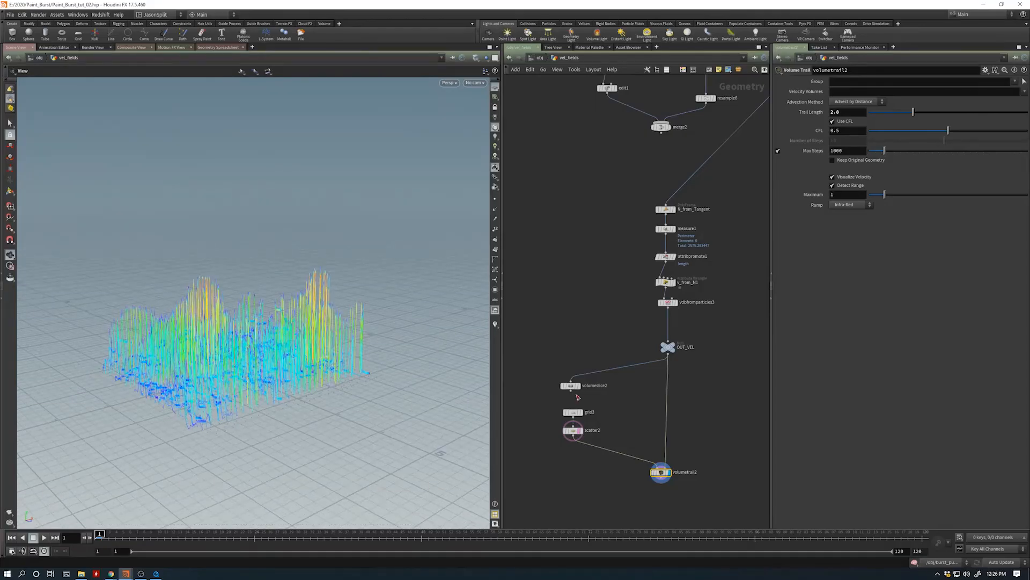
pyautogui.click(579, 390)
pyautogui.moveTo(288, 340); pyautogui.dragTo(186, 341)
# - Set the Point Radius Scale of vdbfromparticles3 to 0.117
pyautogui.moveTo(637, 308); pyautogui.dragTo(610, 308, button='middle')
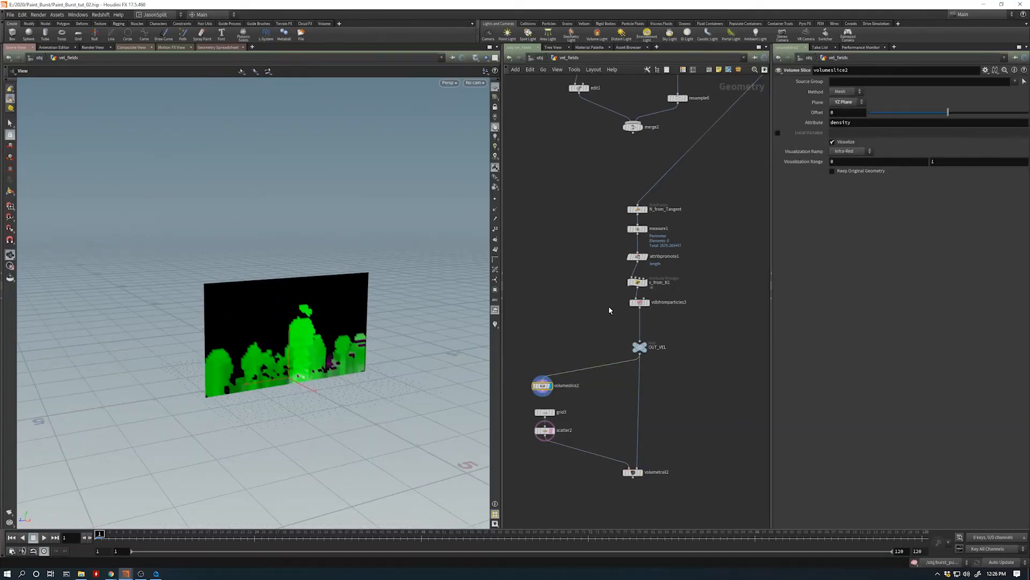
pyautogui.click(639, 302)
pyautogui.moveTo(875, 132); pyautogui.dragTo(879, 135)
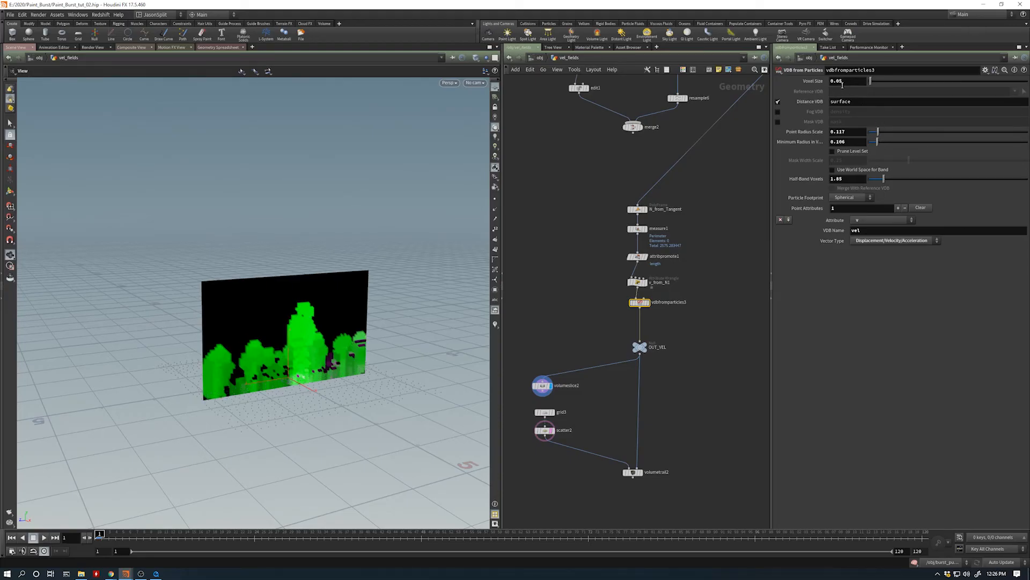
# - Insert a Resample node between attribvop3 and N_from_Tangent
pyautogui.moveTo(734, 236); pyautogui.dragTo(678, 364, button='middle')
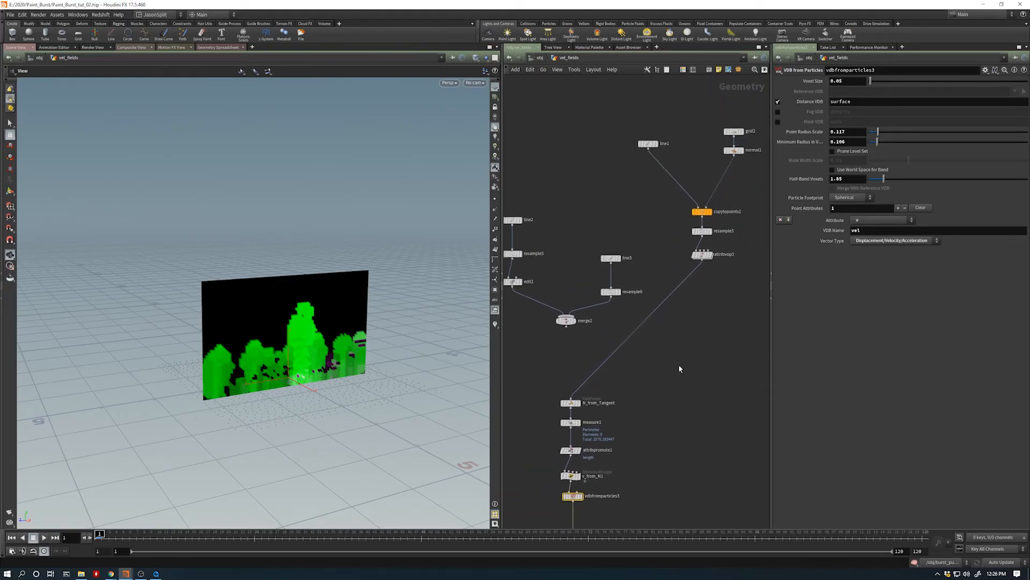
pyautogui.click(703, 233)
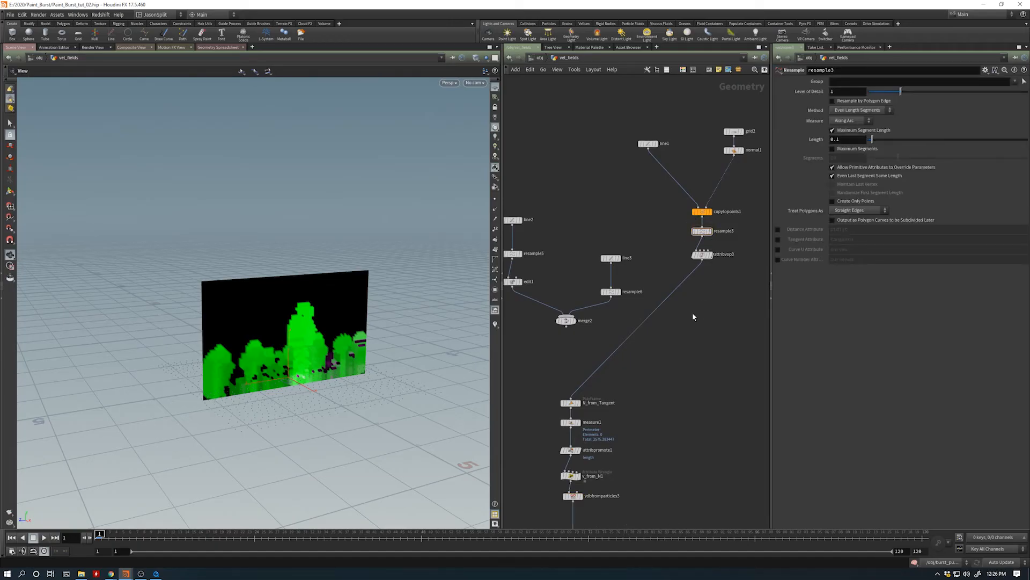
pyautogui.press('Tab')
pyautogui.write('resample')
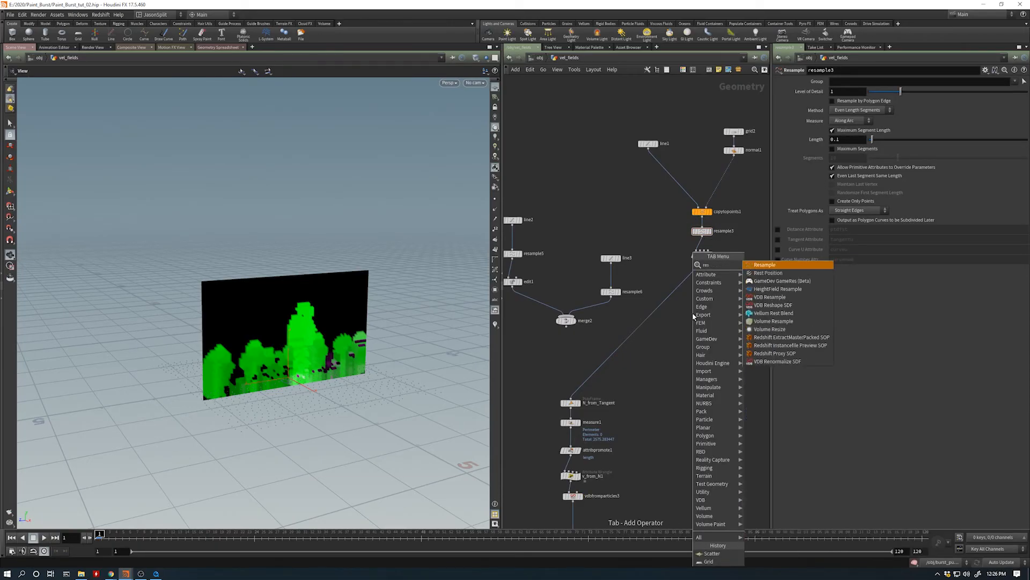
pyautogui.press('Return')
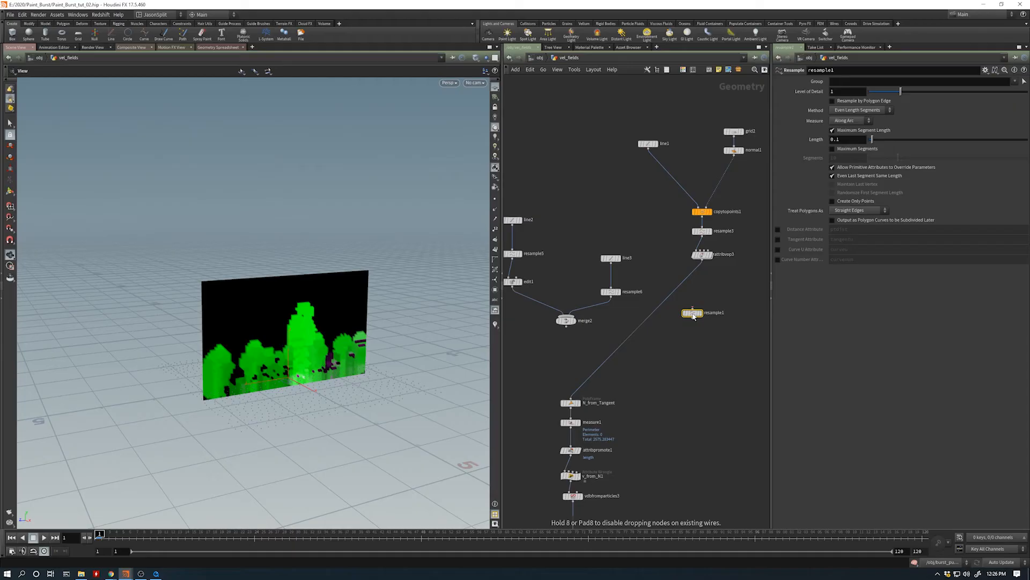
pyautogui.click(577, 386)
pyautogui.moveTo(691, 315); pyautogui.dragTo(573, 382)
pyautogui.click(578, 380)
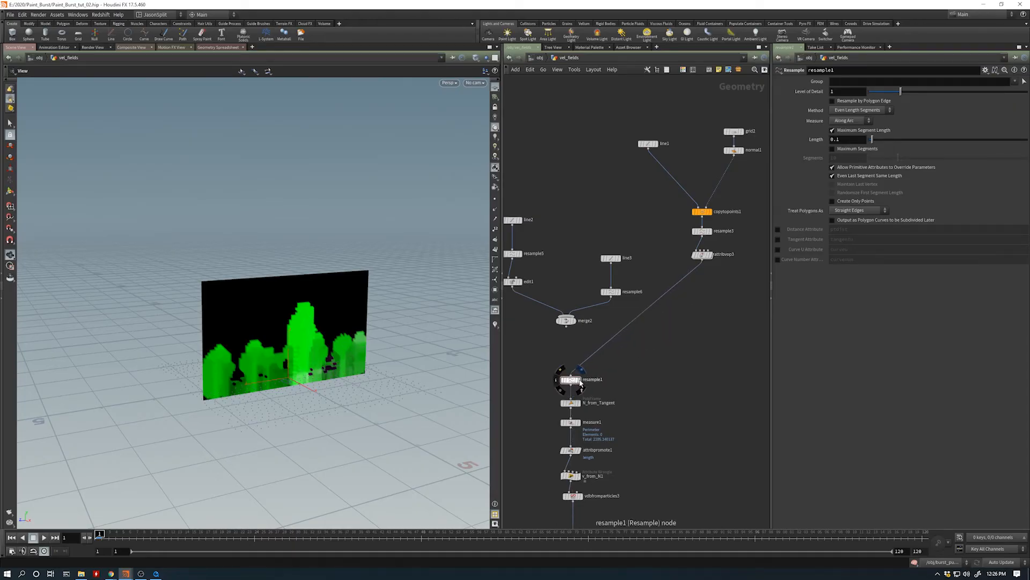
# - Show the points of the resample1 lines and set the segment Length to 0.05
pyautogui.scroll(5, 405, 385)
pyautogui.keyDown('alt'); pyautogui.moveTo(406, 386); pyautogui.dragTo(369, 379); pyautogui.keyUp('alt')
pyautogui.click(495, 199)
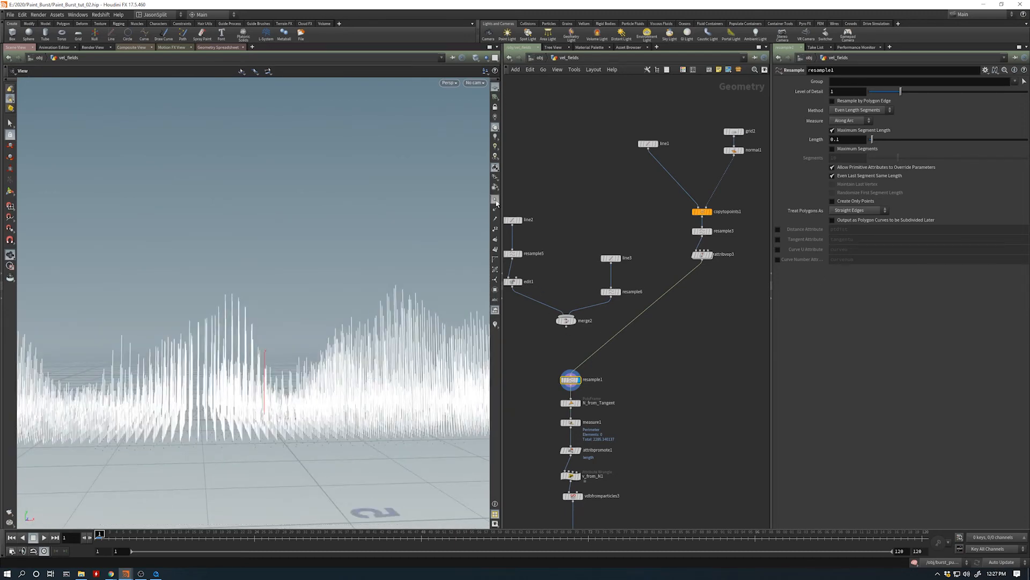
pyautogui.click(862, 139)
pyautogui.write('0.05')
pyautogui.press('Return')
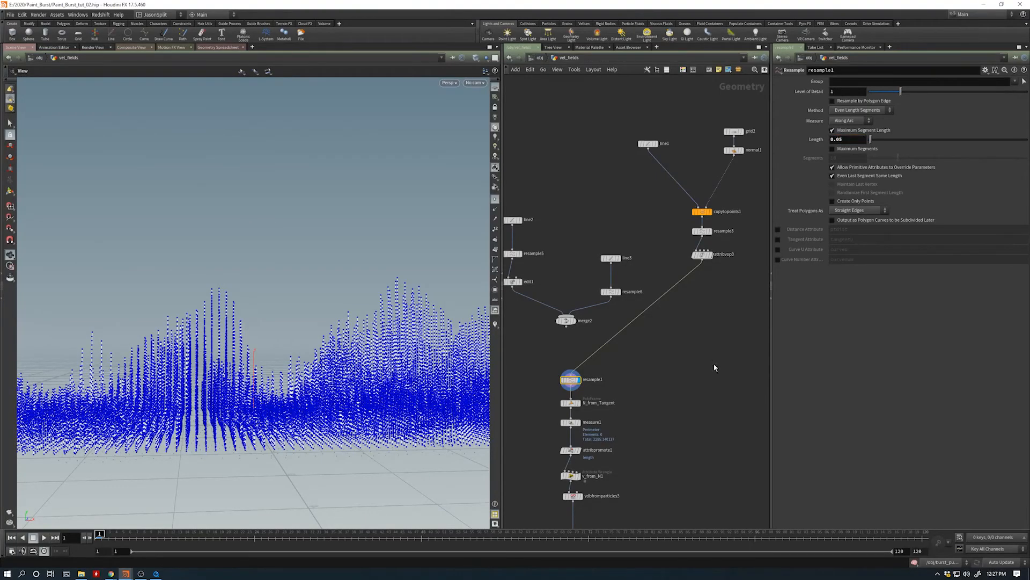
pyautogui.click(494, 200)
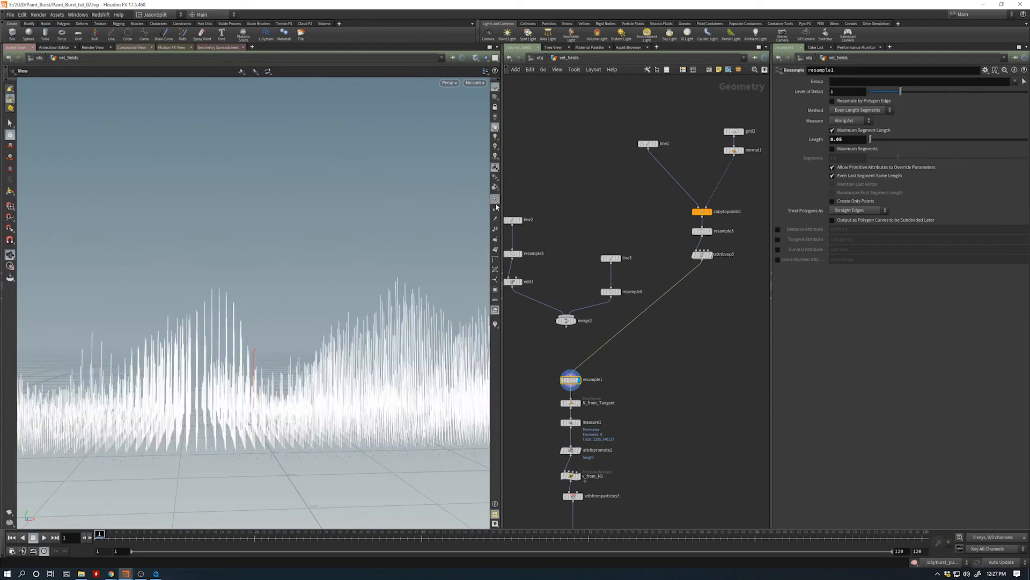
# - Display vdbfromparticles3 and set its Point Radius Scale to 0.1
pyautogui.moveTo(661, 392); pyautogui.dragTo(690, 289, button='middle')
pyautogui.moveTo(636, 423); pyautogui.dragTo(674, 353, button='middle')
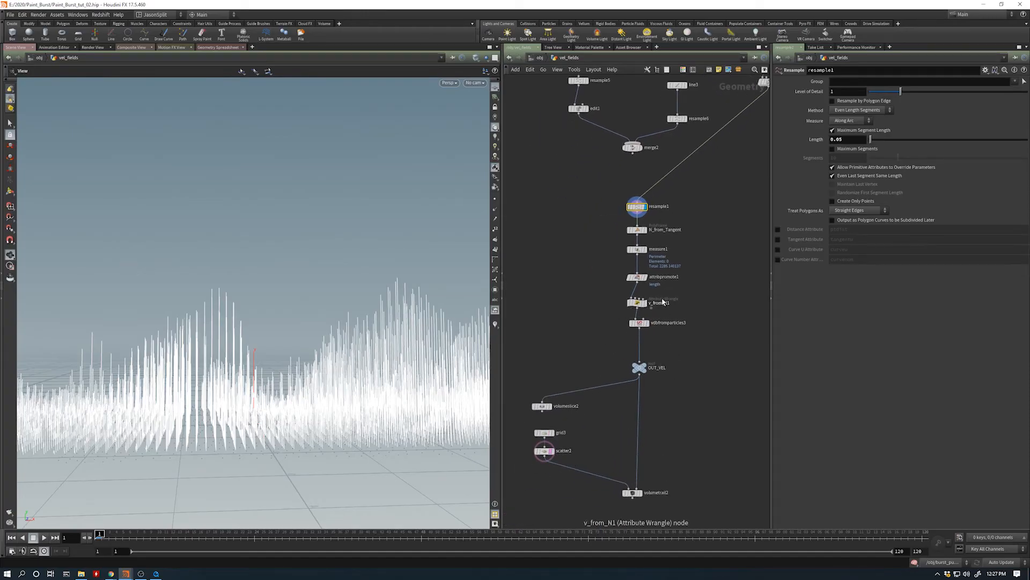
pyautogui.click(640, 324)
pyautogui.click(648, 324)
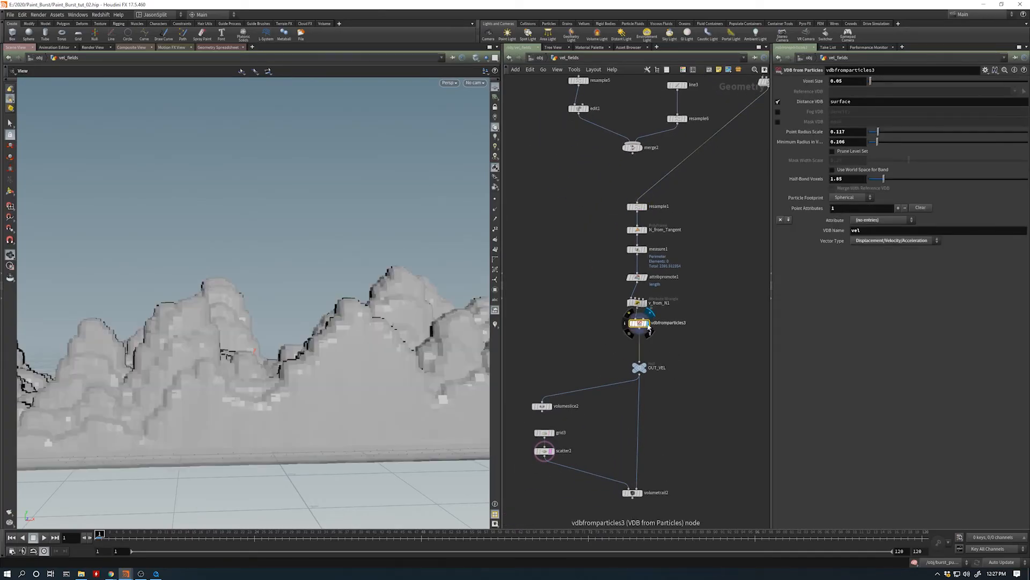
pyautogui.moveTo(391, 378); pyautogui.dragTo(322, 408)
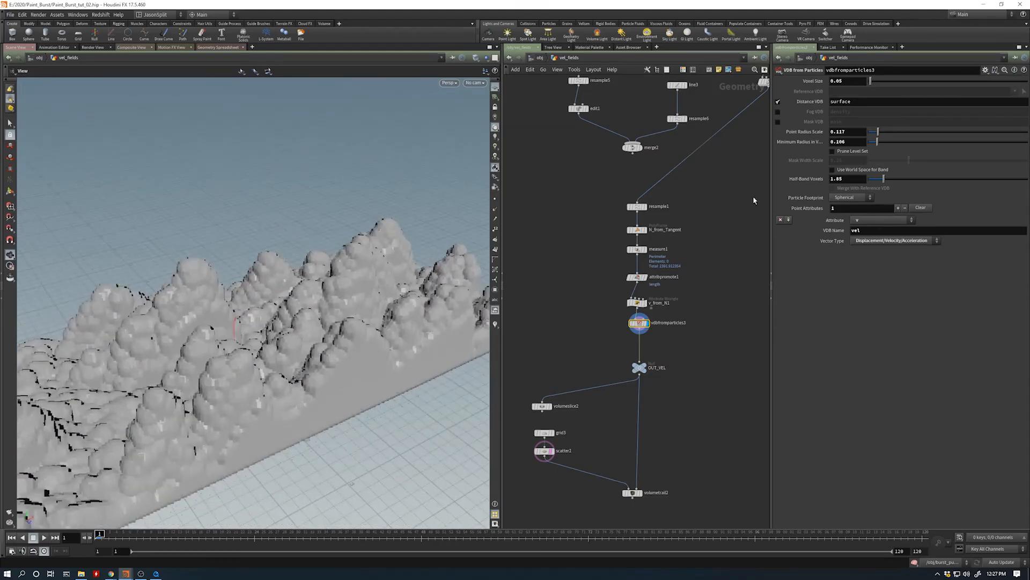
pyautogui.doubleClick(838, 132)
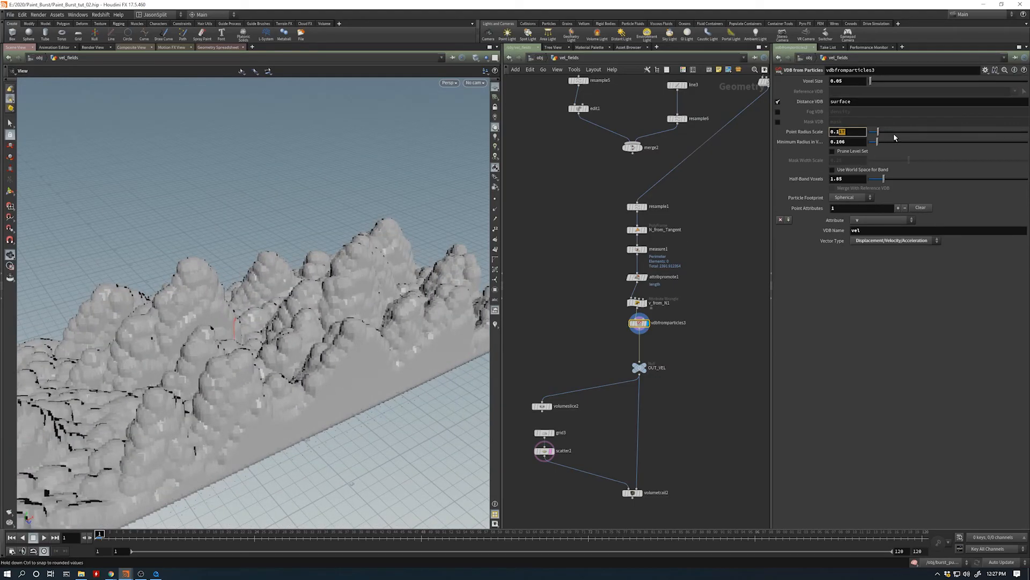
pyautogui.write('0.1')
pyautogui.press('Return')
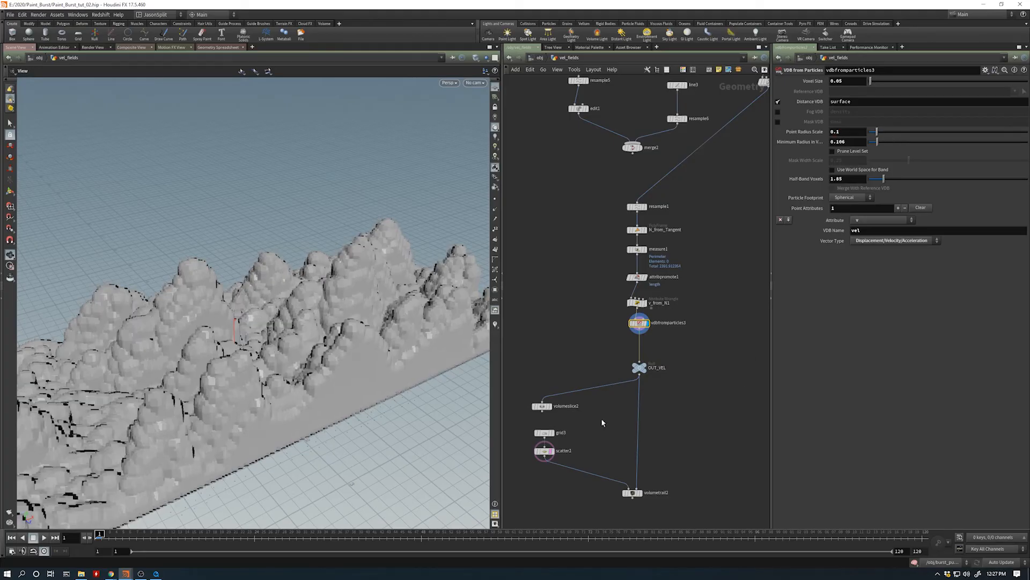
# - Display the volumeslice2 cross-section and set the Voxel Size of vdbfromparticles3 to 0.03
pyautogui.click(548, 406)
pyautogui.moveTo(294, 350); pyautogui.dragTo(248, 357)
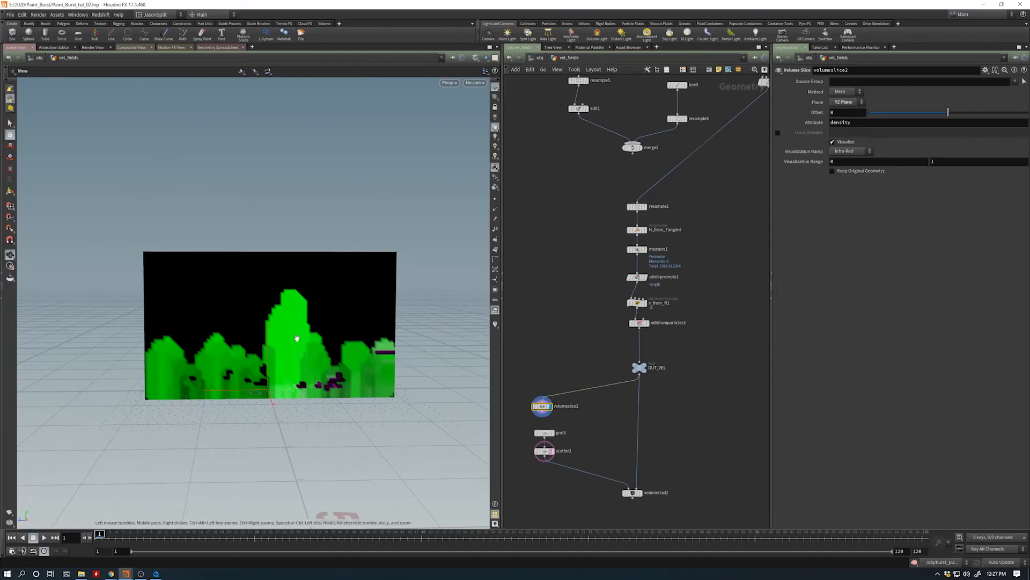
pyautogui.click(668, 323)
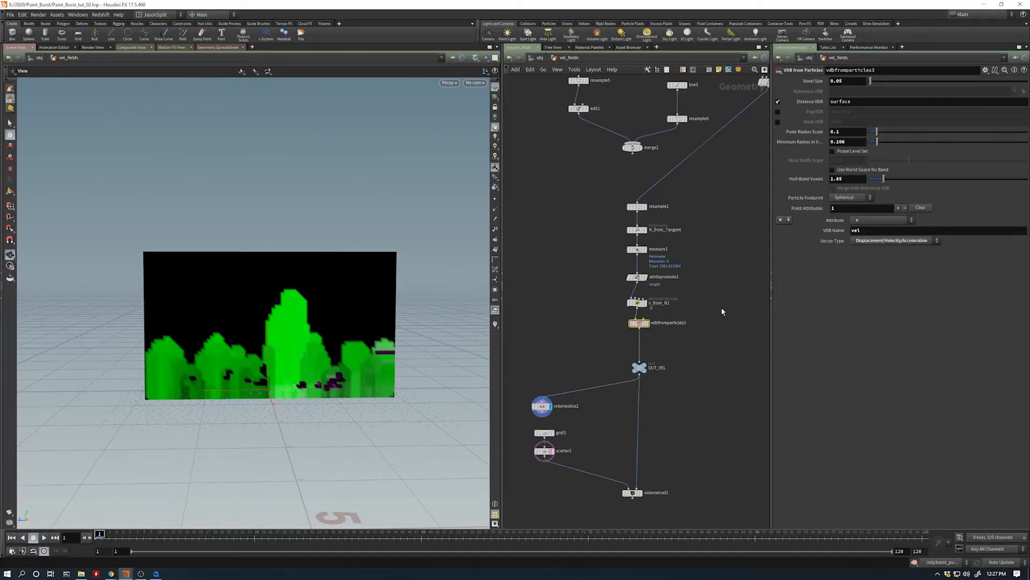
pyautogui.doubleClick(837, 81)
pyautogui.write('0.03')
pyautogui.press('Return')
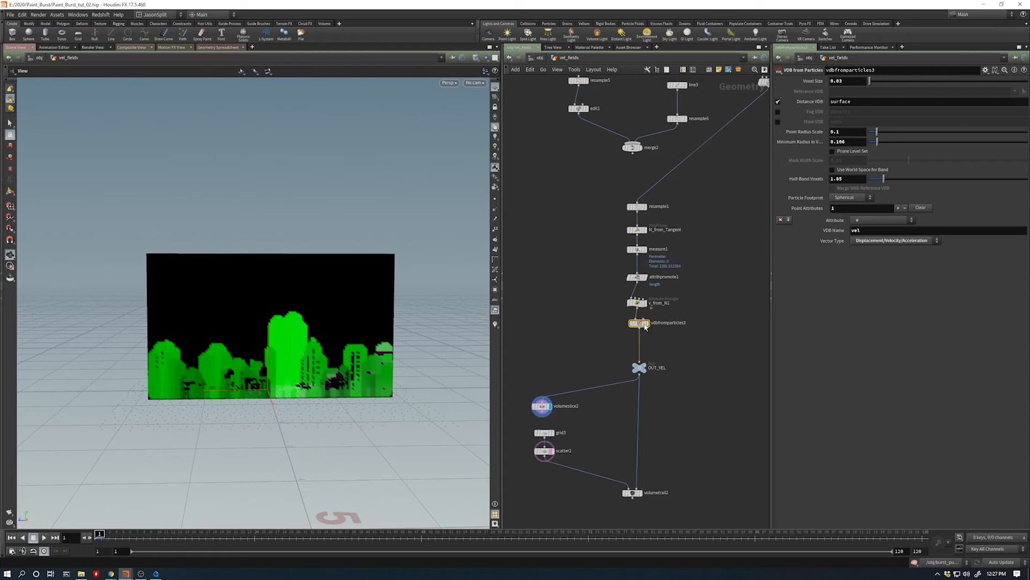
# - Try a Point Radius Scale of 0.15 on vdbfromparticles3
pyautogui.click(843, 133)
pyautogui.press('Return')
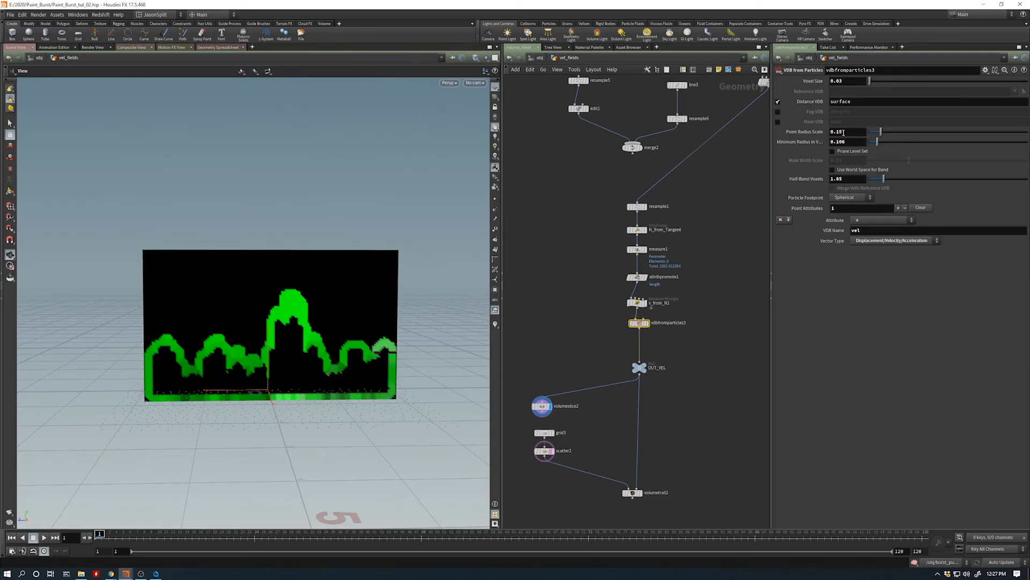
pyautogui.hotkey('ctrl', 'z')
# - Set the Point Radius Scale of vdbfromparticles3 to 0.075 and display the volumetrail2 velocity trails
pyautogui.click(840, 132)
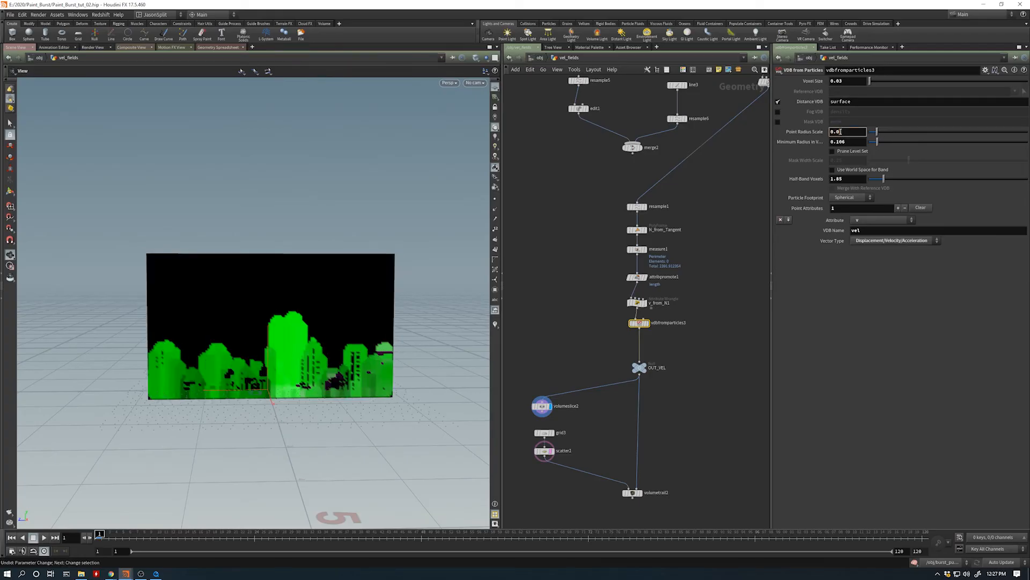
pyautogui.write('075')
pyautogui.press('Return')
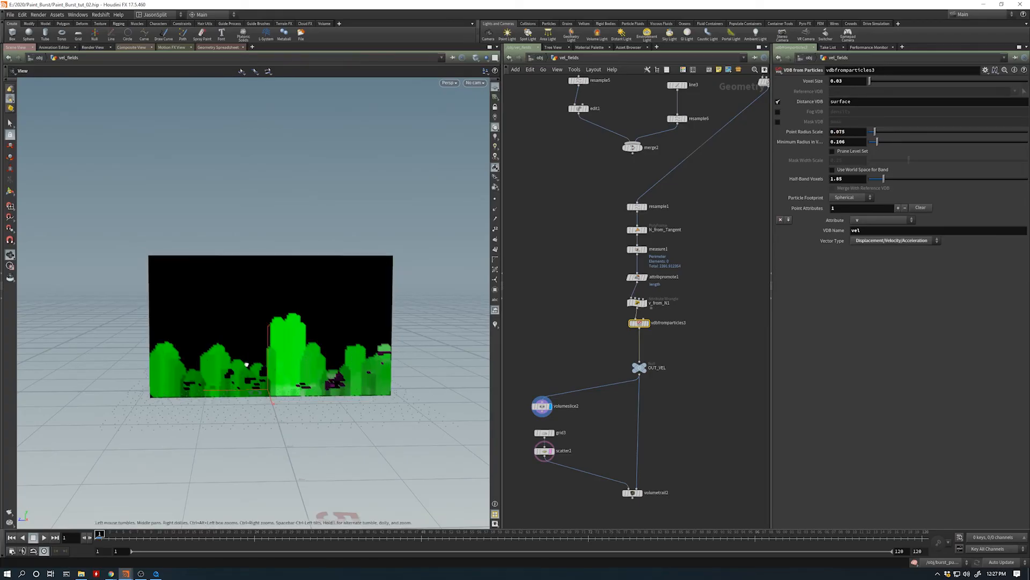
pyautogui.moveTo(247, 363); pyautogui.dragTo(483, 404)
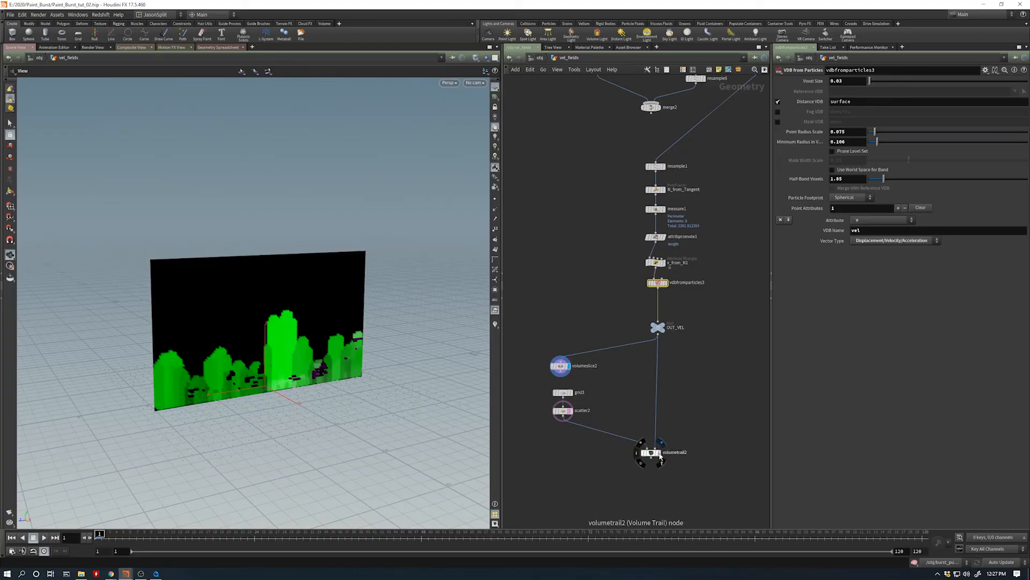
pyautogui.click(652, 453)
# - Go into dopnet1 inside burst_pump_tut and run the FLIP simulation with the new velocity field
pyautogui.press('u')
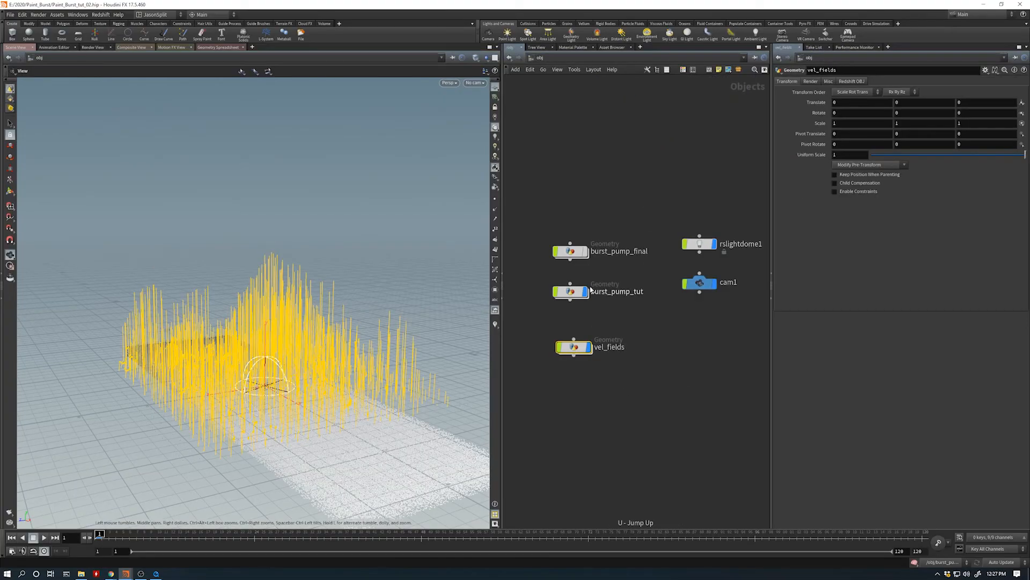
pyautogui.doubleClick(565, 294)
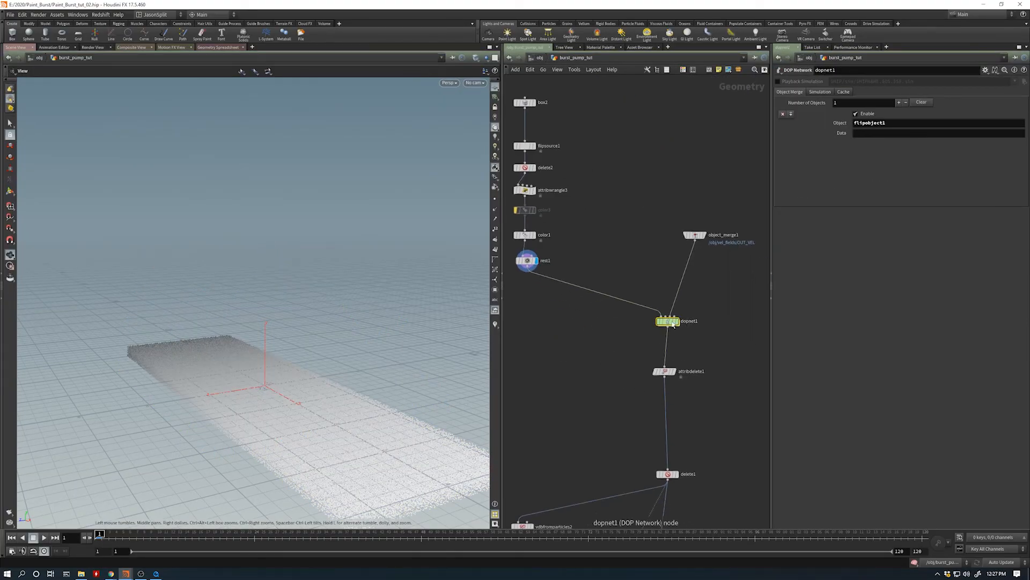
pyautogui.doubleClick(667, 323)
pyautogui.moveTo(343, 405); pyautogui.dragTo(184, 437)
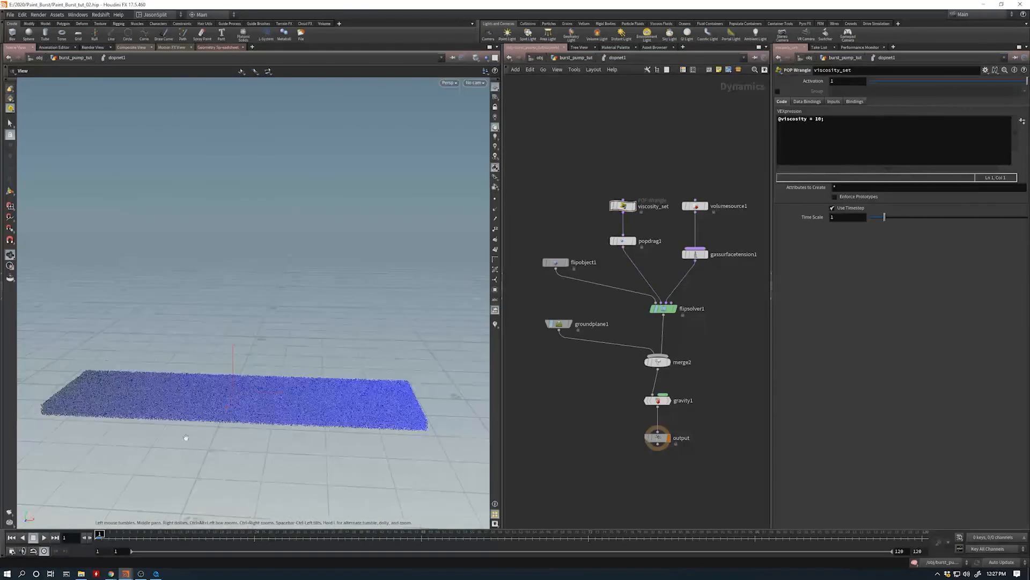
pyautogui.click(43, 537)
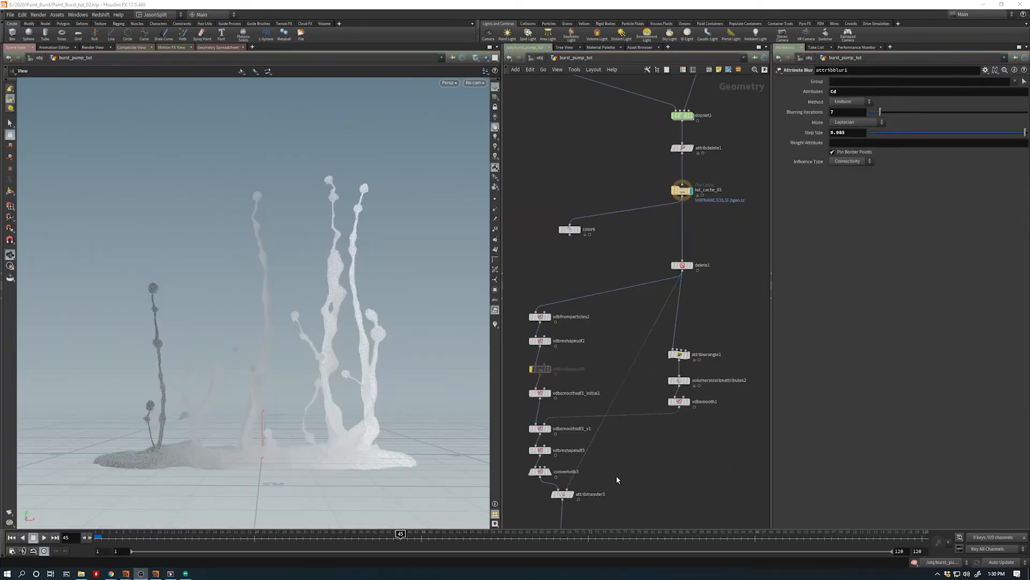
# - Play the cached burst of tut_cache_01 from frame 1 and stop it once the strands break apart
pyautogui.moveTo(130, 537); pyautogui.dragTo(98, 535)
pyautogui.click(45, 538)
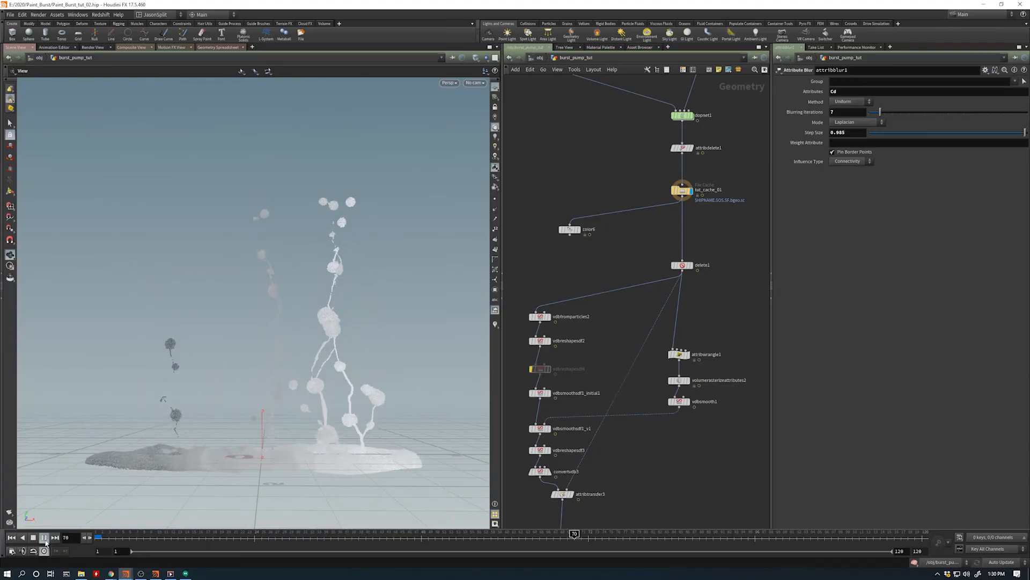
pyautogui.click(33, 537)
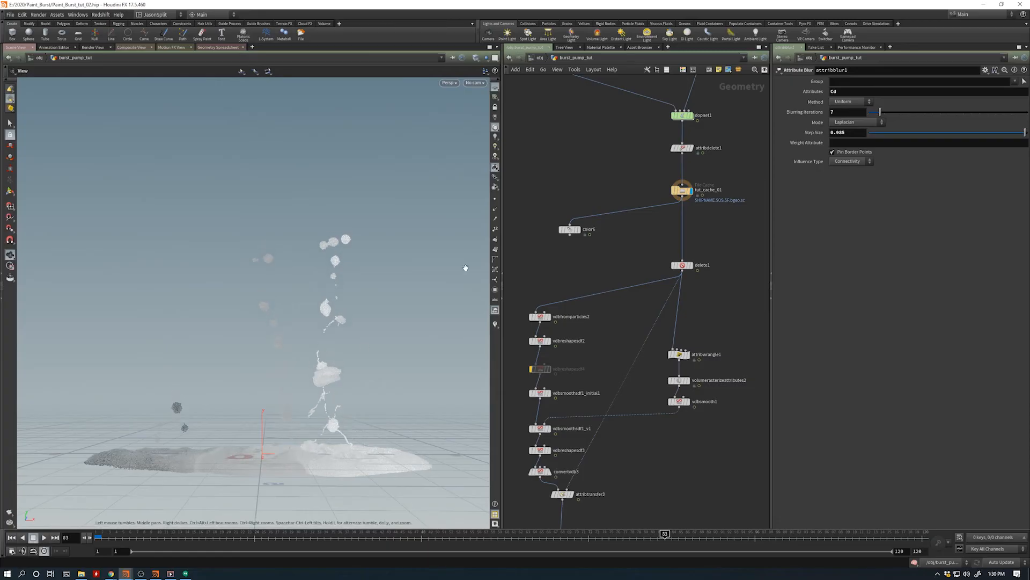
# - Enter dopnet1, simulate the opening frames of the burst and go to frame 11
pyautogui.moveTo(598, 269); pyautogui.dragTo(571, 346, button='middle')
pyautogui.scroll(2, 596, 212)
pyautogui.moveTo(595, 208); pyautogui.dragTo(724, 167)
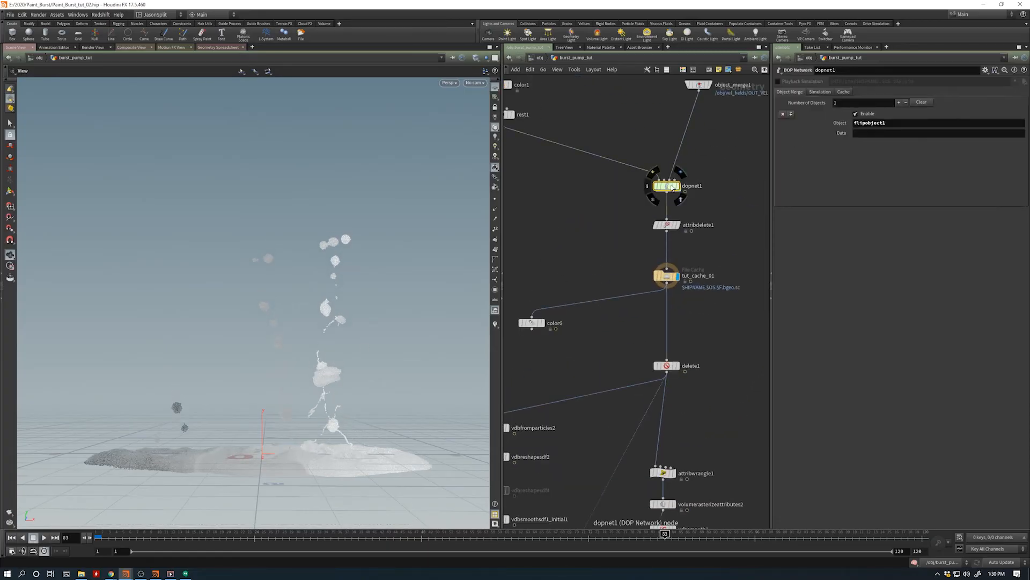
pyautogui.doubleClick(670, 185)
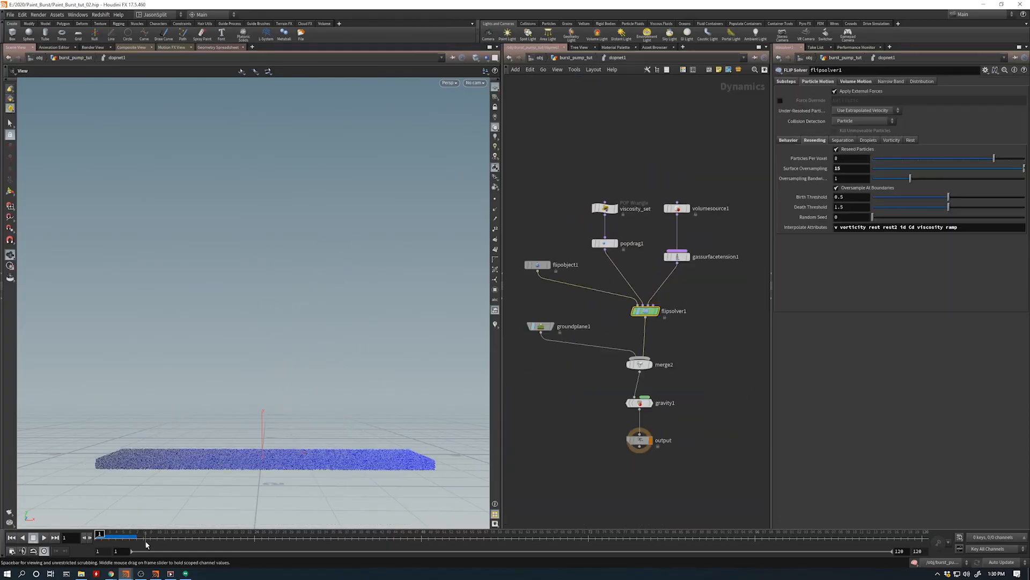
pyautogui.moveTo(146, 542); pyautogui.dragTo(150, 532)
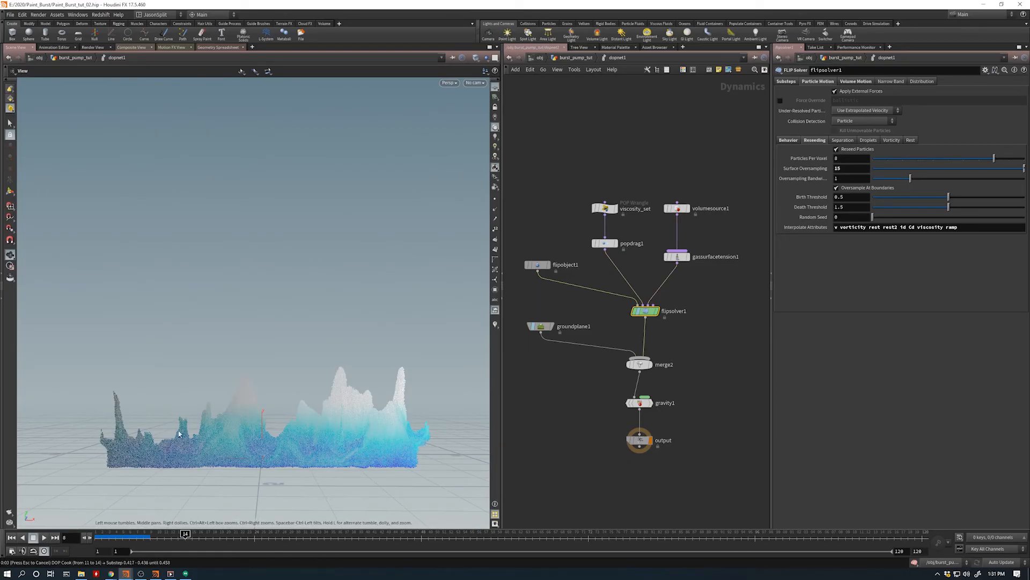
pyautogui.click(32, 538)
pyautogui.click(164, 533)
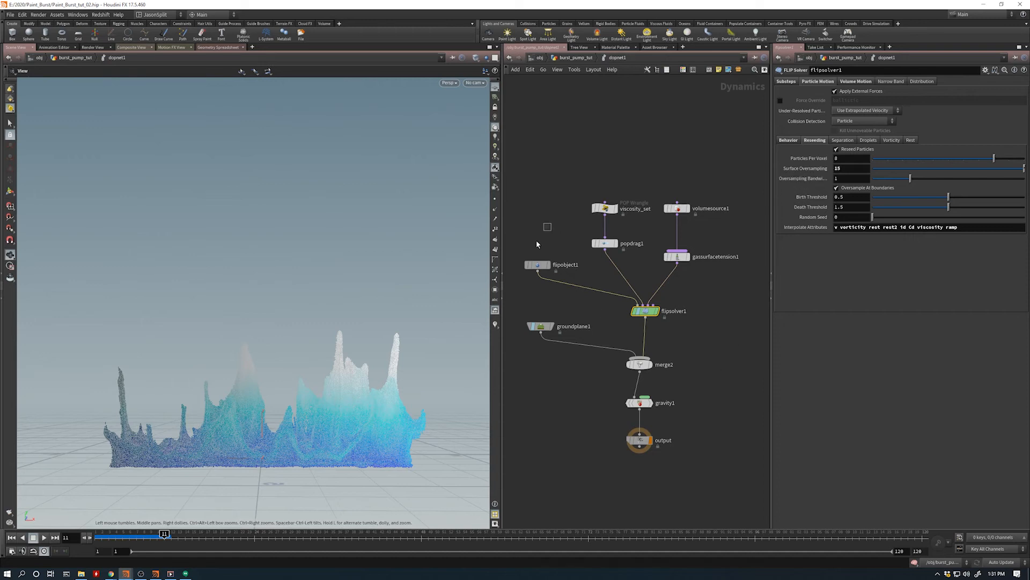
# - Review the settings of flipobject1, volumesource1 and gassurfacetension1
pyautogui.click(537, 264)
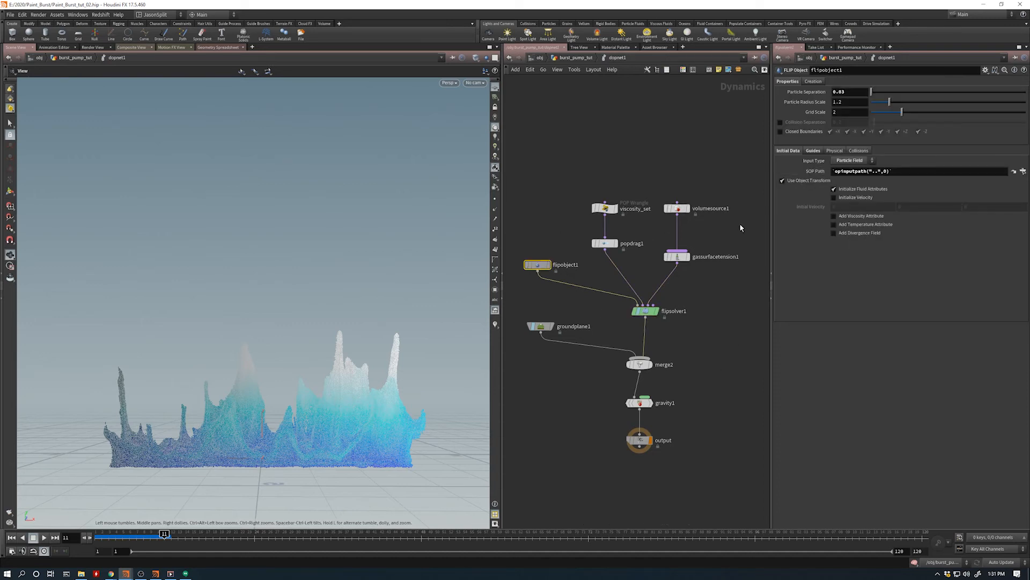
pyautogui.moveTo(740, 228); pyautogui.dragTo(661, 188)
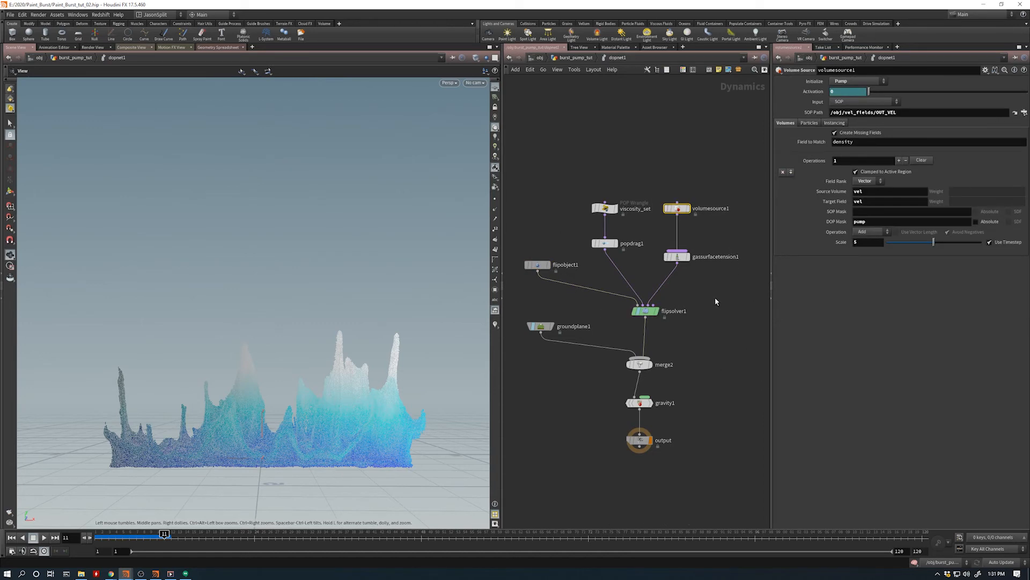
pyautogui.moveTo(714, 297); pyautogui.dragTo(661, 244)
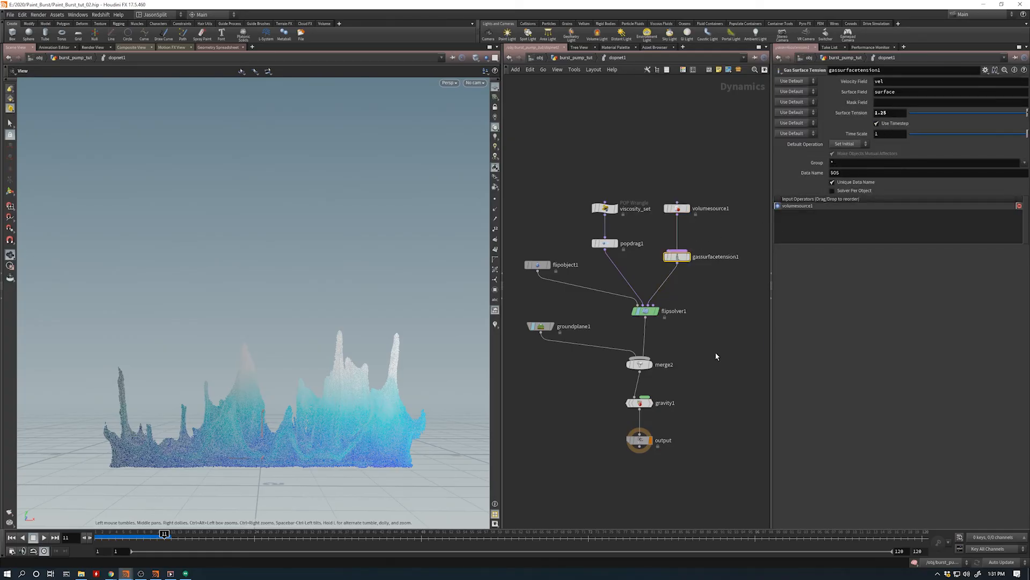
# - Return to burst_pump_tut, select tut_cache_01 and disable the dynamics simulation to view the cached burst
pyautogui.press('u')
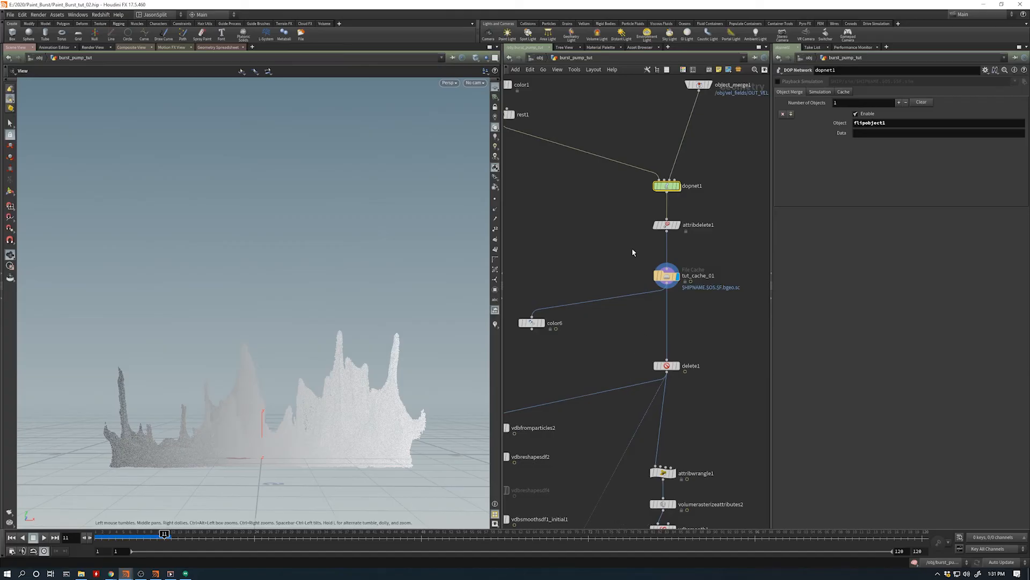
pyautogui.click(666, 276)
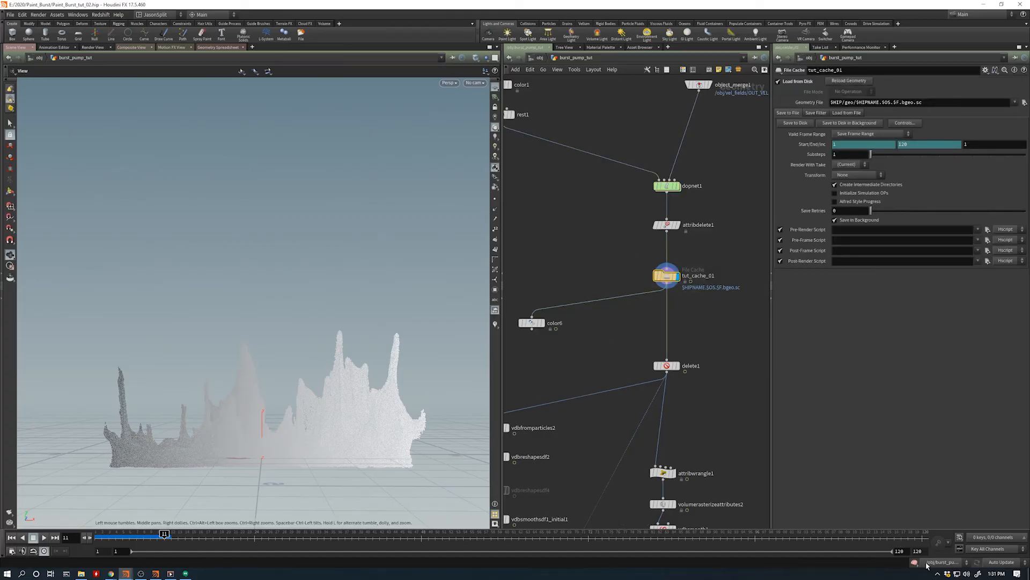
pyautogui.click(914, 563)
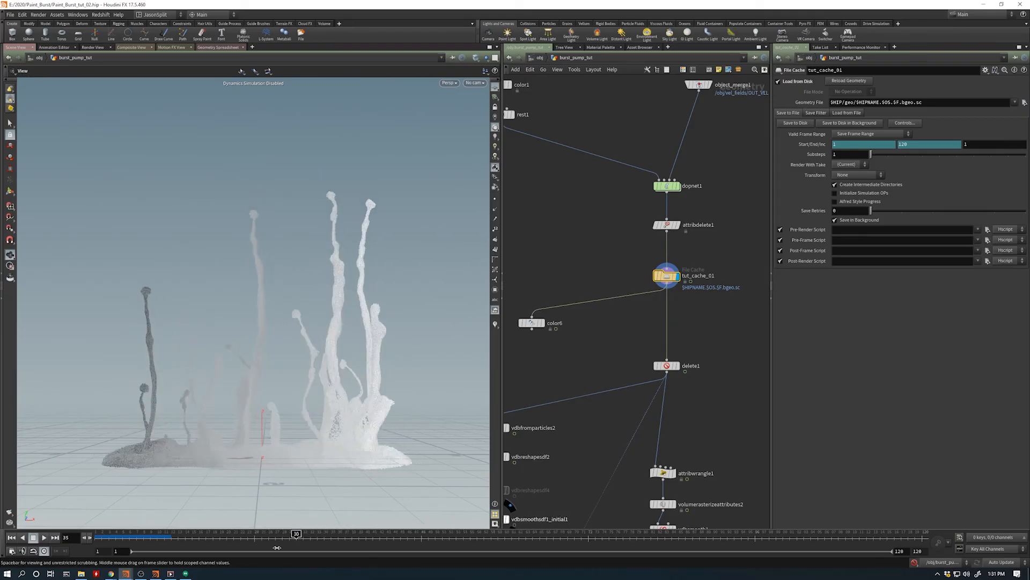
# - Scrub back and forth through the cached burst, ending at frame 11, and view it from several angles
pyautogui.moveTo(186, 538); pyautogui.dragTo(217, 537)
pyautogui.moveTo(260, 433); pyautogui.dragTo(314, 416)
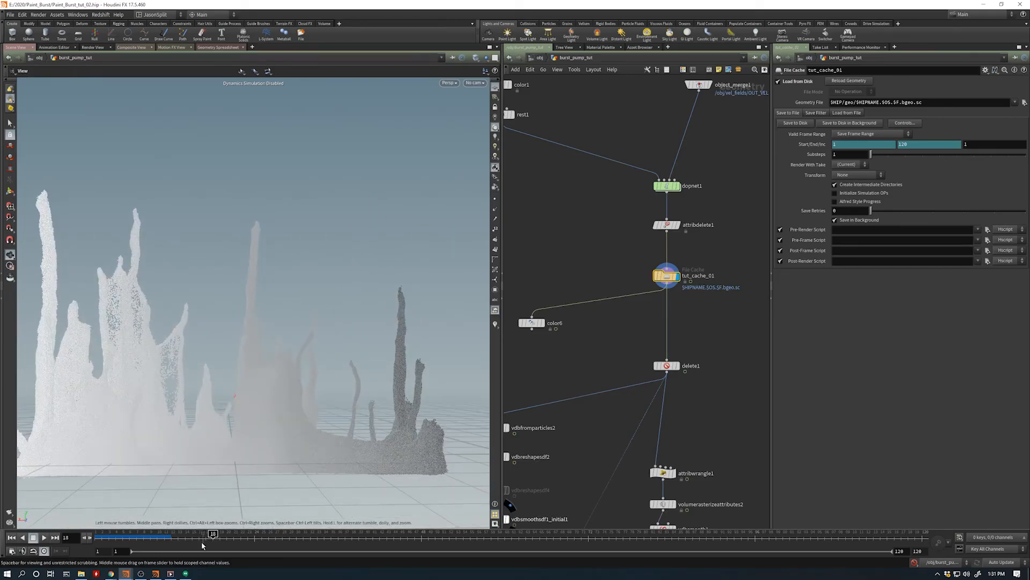
pyautogui.moveTo(213, 533); pyautogui.dragTo(289, 533)
pyautogui.moveTo(276, 407)
pyautogui.mouseDown()
pyautogui.moveTo(352, 417)
pyautogui.moveTo(271, 423)
pyautogui.mouseUp()
pyautogui.moveTo(289, 533); pyautogui.dragTo(164, 533)
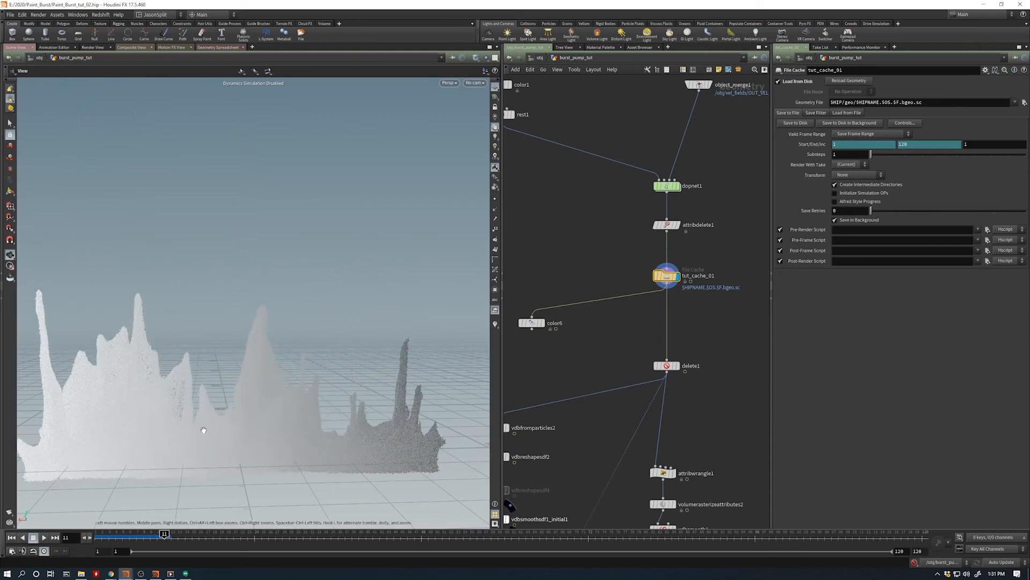
pyautogui.moveTo(202, 427); pyautogui.dragTo(330, 419)
pyautogui.moveTo(330, 419); pyautogui.dragTo(299, 443, button='middle')
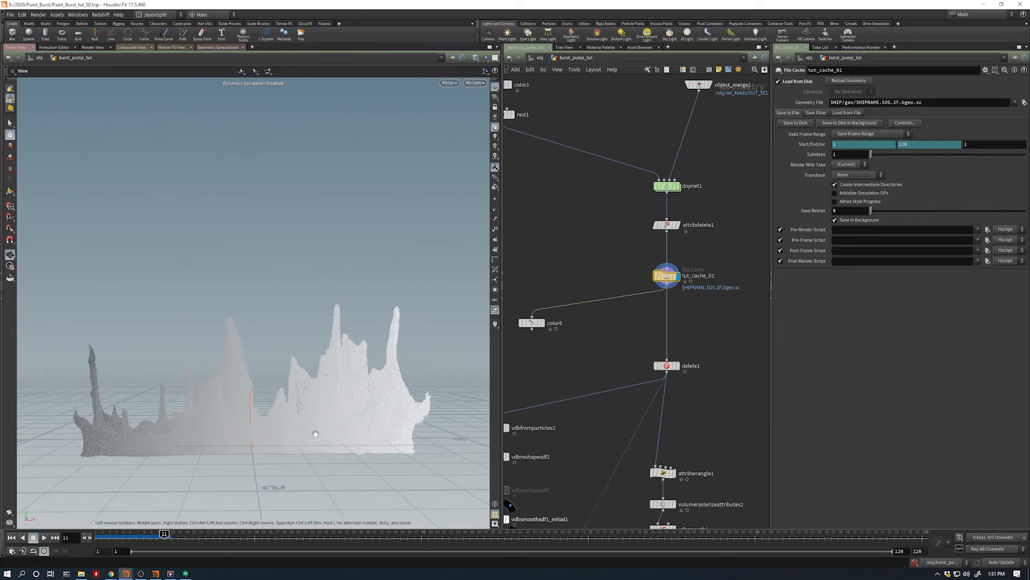
# - Display color1 above rest1 and review its grayscale ramp on the source particles
pyautogui.moveTo(535, 365); pyautogui.dragTo(596, 292, button='middle')
pyautogui.moveTo(548, 322); pyautogui.dragTo(578, 392, button='middle')
pyautogui.scroll(-2, 579, 355)
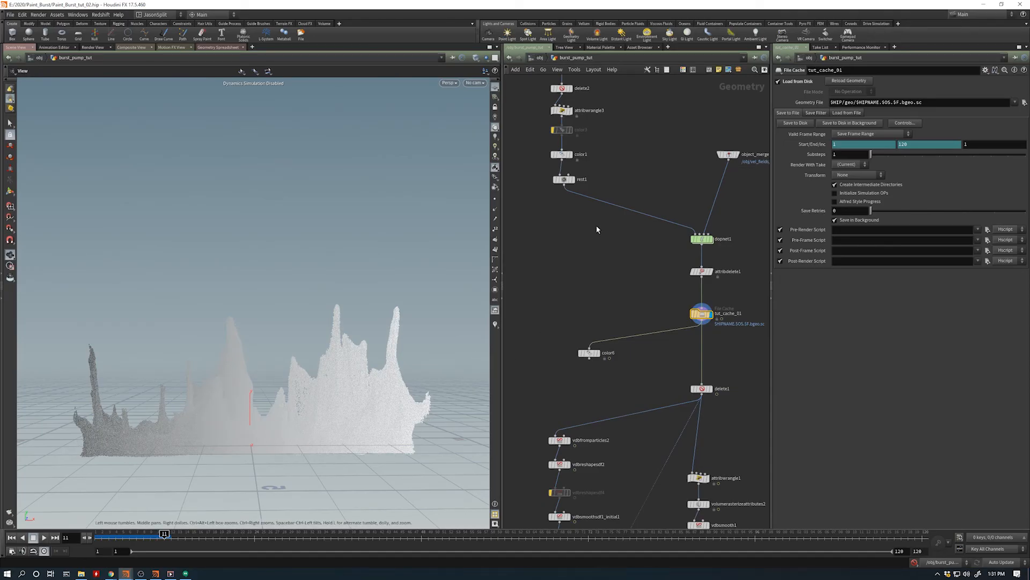
pyautogui.moveTo(597, 225); pyautogui.dragTo(599, 267, button='middle')
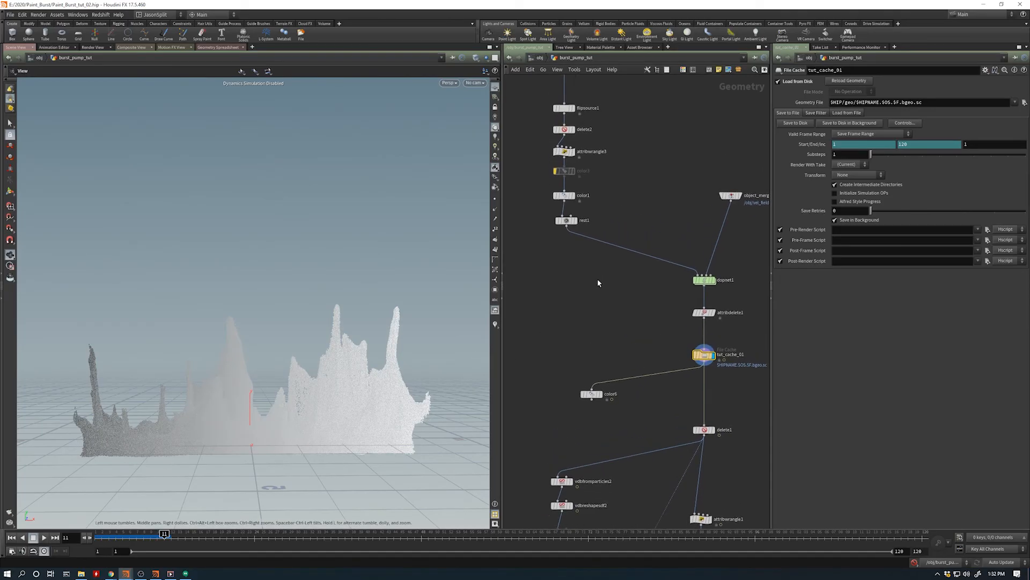
pyautogui.click(575, 196)
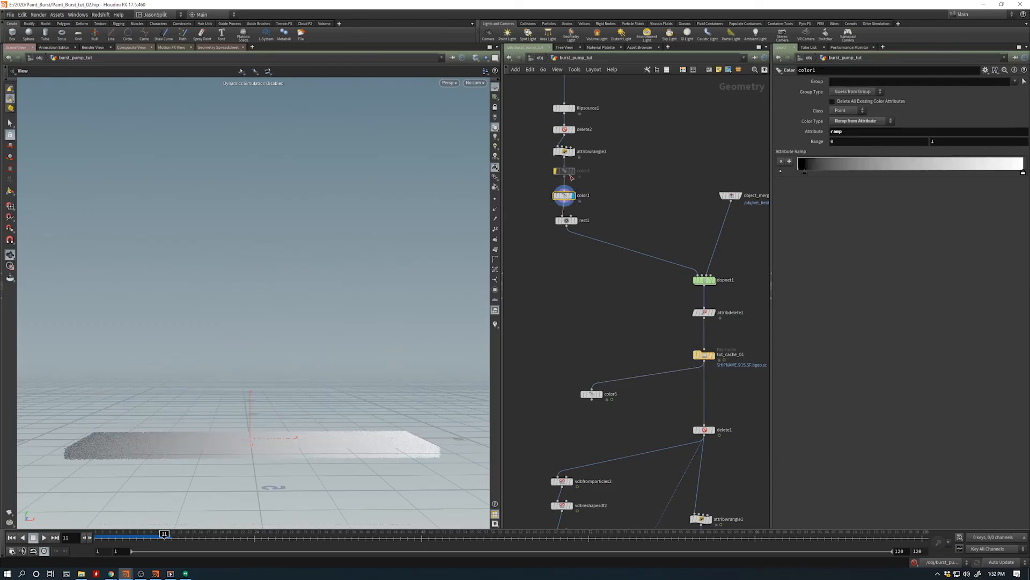
pyautogui.moveTo(564, 197)
# - Display color6 on the cached particles, scrub forward to frame 52 and return to frame 18
pyautogui.moveTo(585, 328); pyautogui.dragTo(571, 282, button='middle')
pyautogui.moveTo(586, 351)
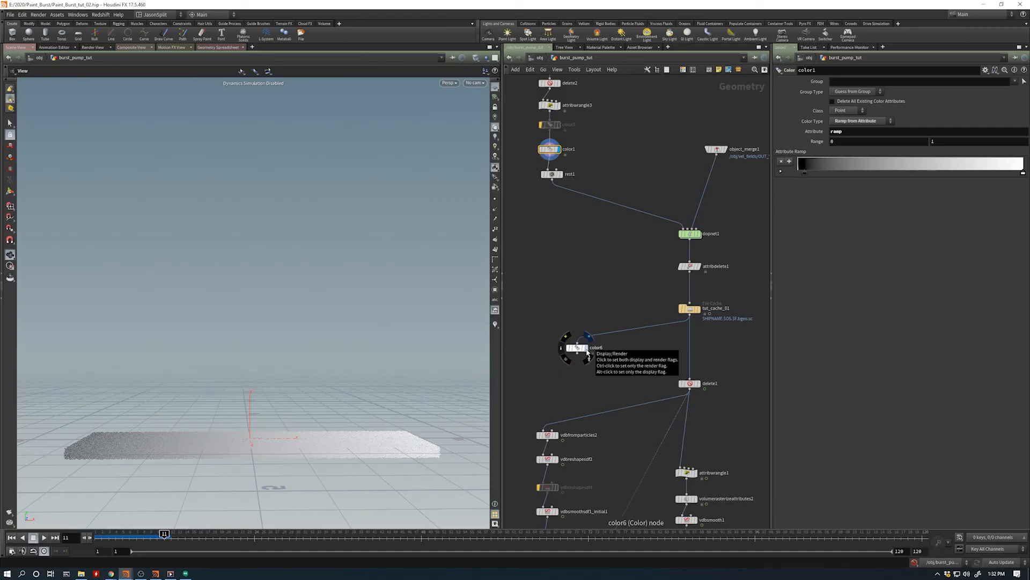
pyautogui.click(587, 352)
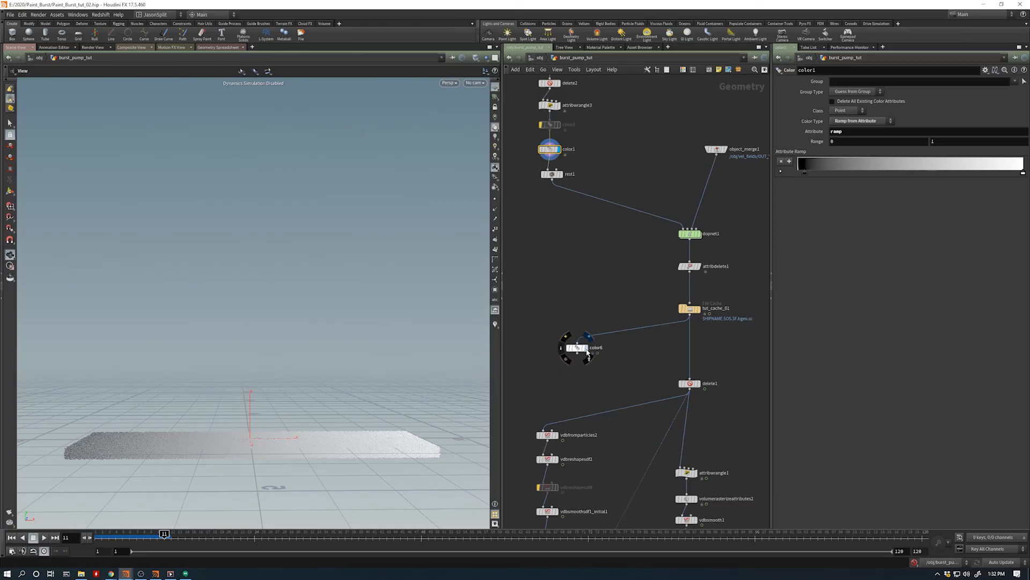
pyautogui.moveTo(302, 422); pyautogui.dragTo(301, 421)
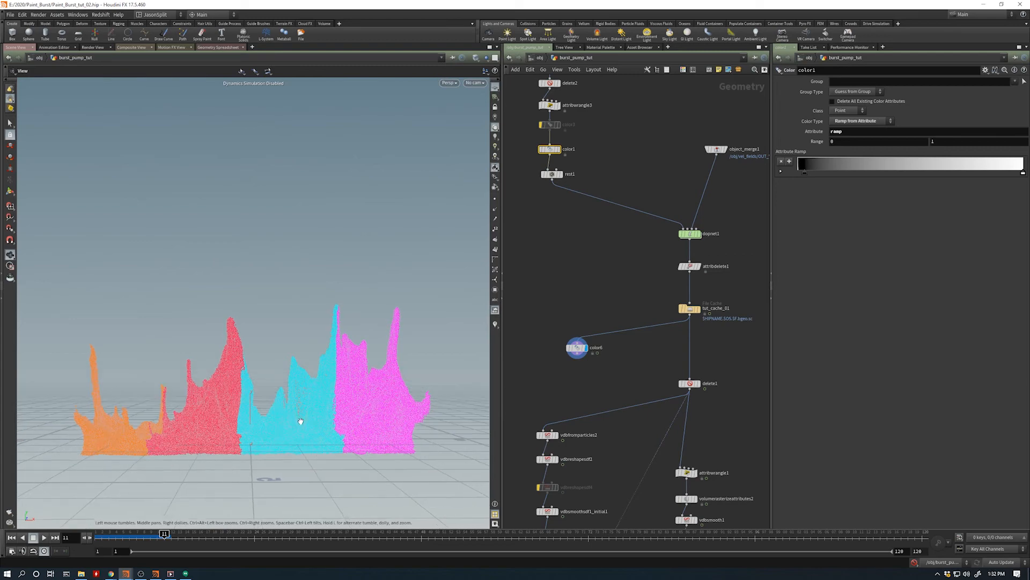
pyautogui.scroll(-1, 301, 421)
pyautogui.moveTo(163, 537); pyautogui.dragTo(450, 534)
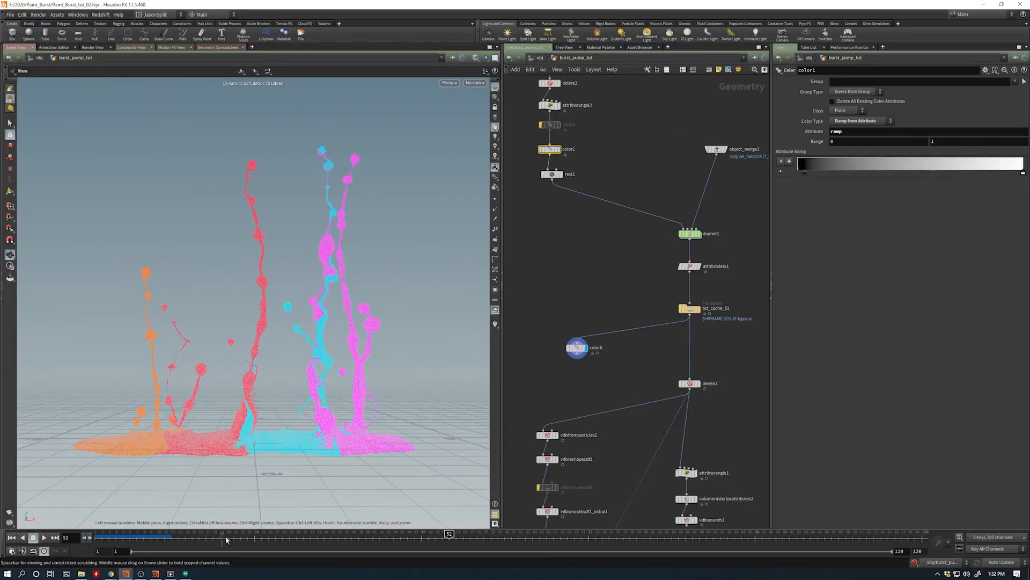
pyautogui.moveTo(451, 536)
pyautogui.mouseDown()
pyautogui.moveTo(637, 537)
pyautogui.moveTo(196, 547)
pyautogui.moveTo(213, 543)
pyautogui.mouseUp()
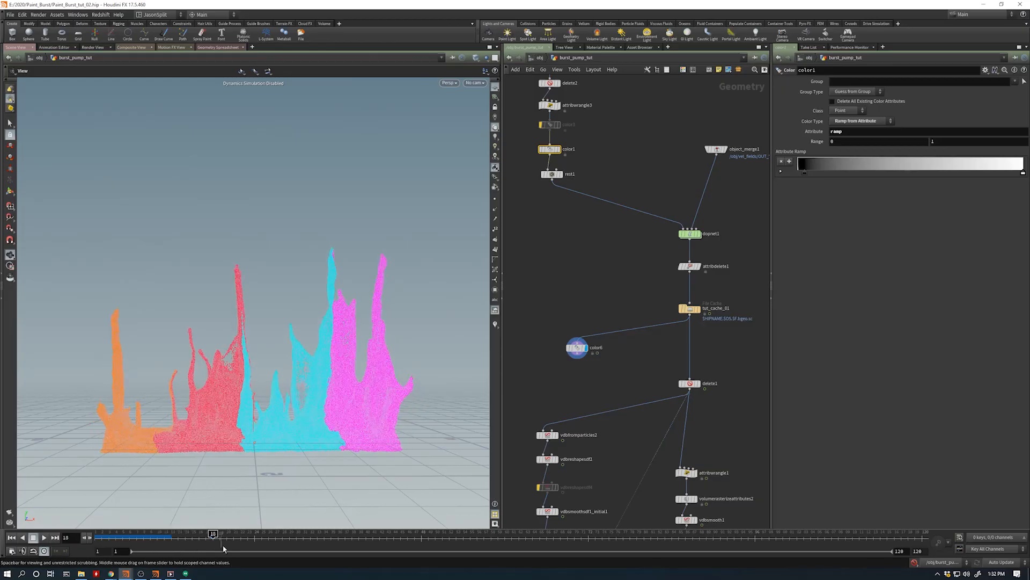
# - Select color6 and shift the red and cyan points of its attribute ramp slightly
pyautogui.click(573, 350)
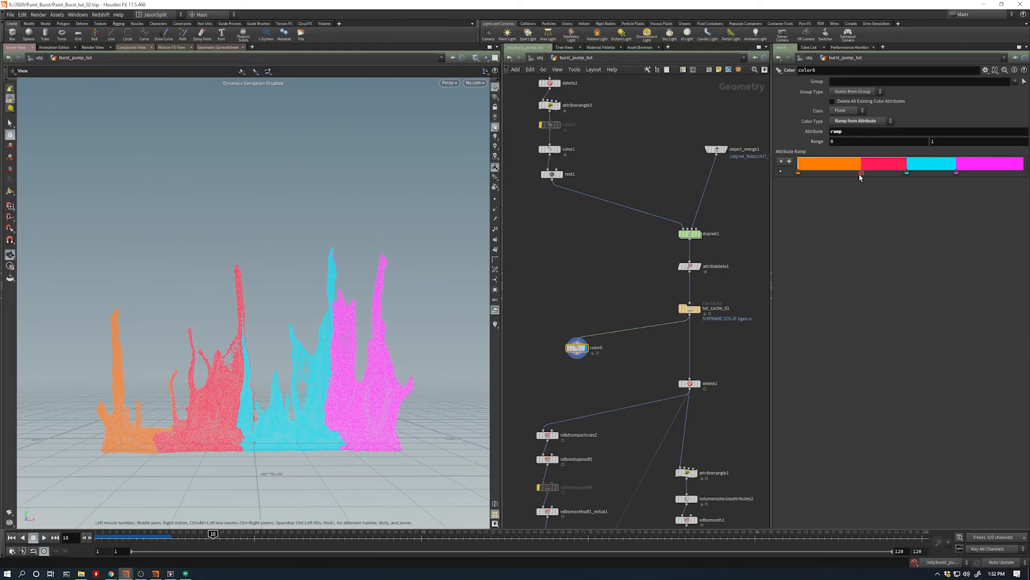
pyautogui.moveTo(863, 177); pyautogui.dragTo(910, 182)
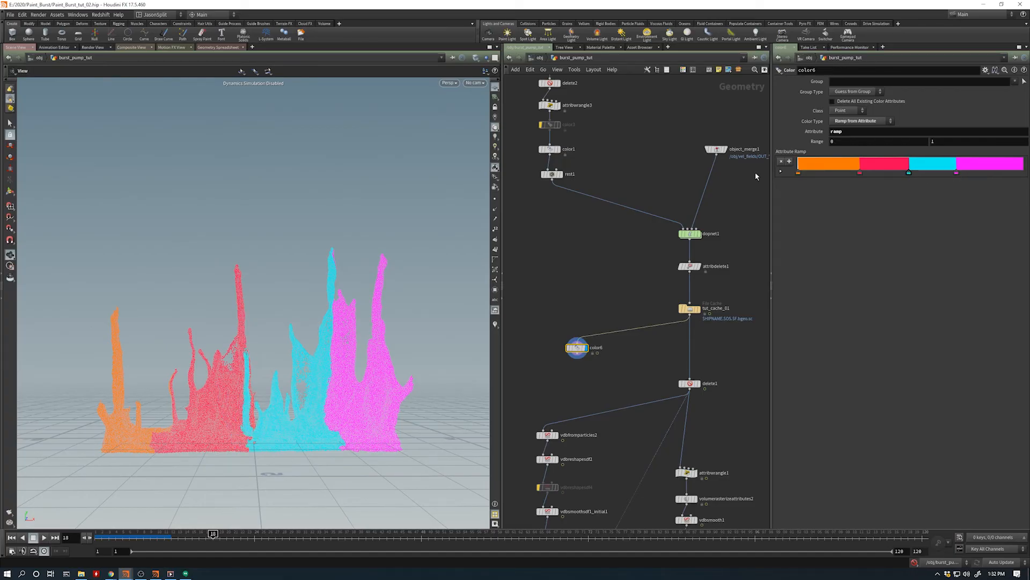
# - Go to the mat network and review the color ramp of RSRamp1 in the paint material
pyautogui.click(542, 59)
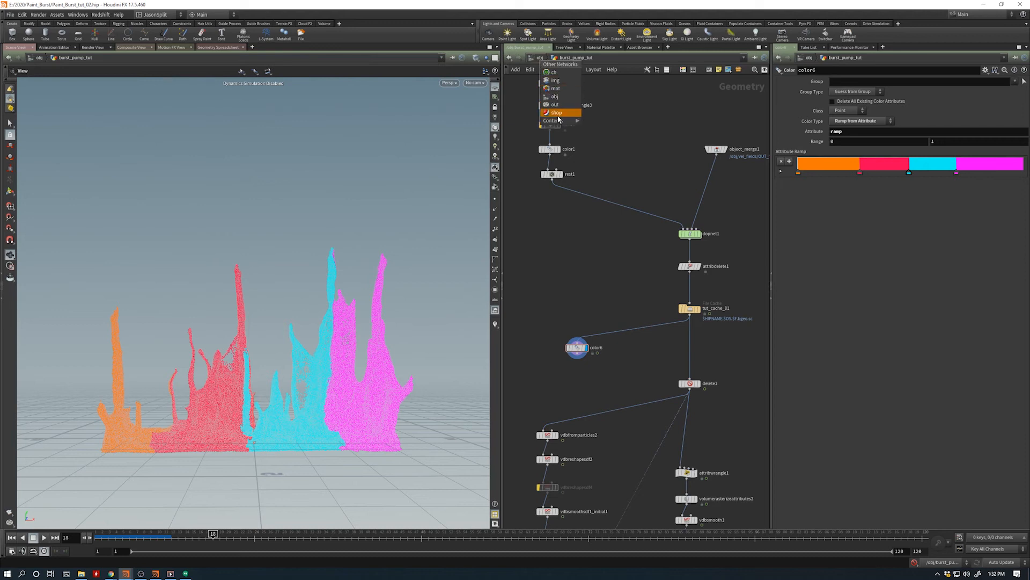
pyautogui.click(558, 92)
pyautogui.moveTo(617, 243); pyautogui.dragTo(610, 243)
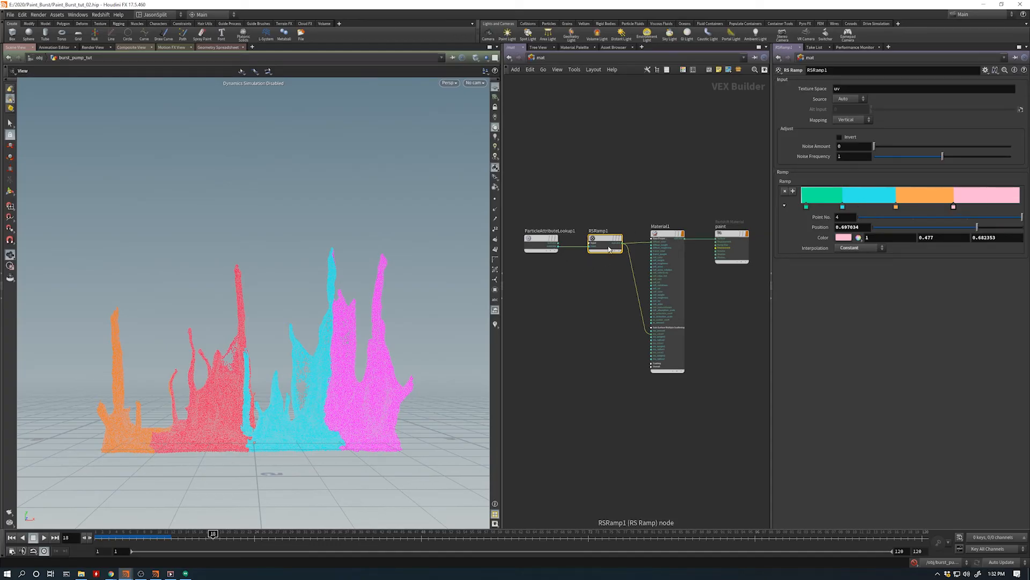
pyautogui.moveTo(610, 242)
# - Go to the out network, save the scene and view the R02 Redshift output node
pyautogui.click(531, 58)
pyautogui.click(551, 99)
pyautogui.hotkey('ctrl', 's')
pyautogui.moveTo(582, 260); pyautogui.dragTo(700, 287)
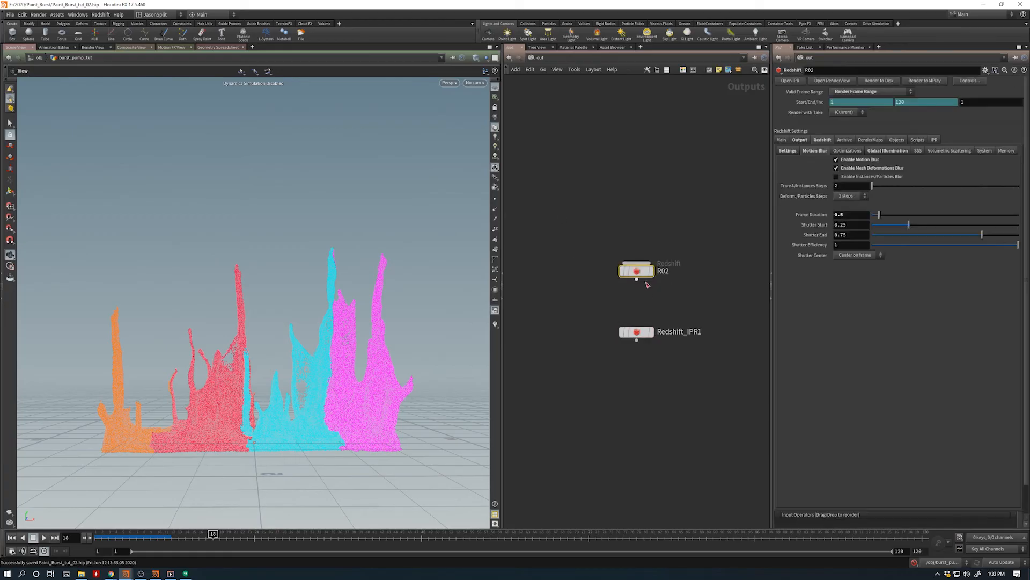
pyautogui.click(585, 240)
# - Return to the obj network and hide vel_fields in the viewport
pyautogui.click(530, 58)
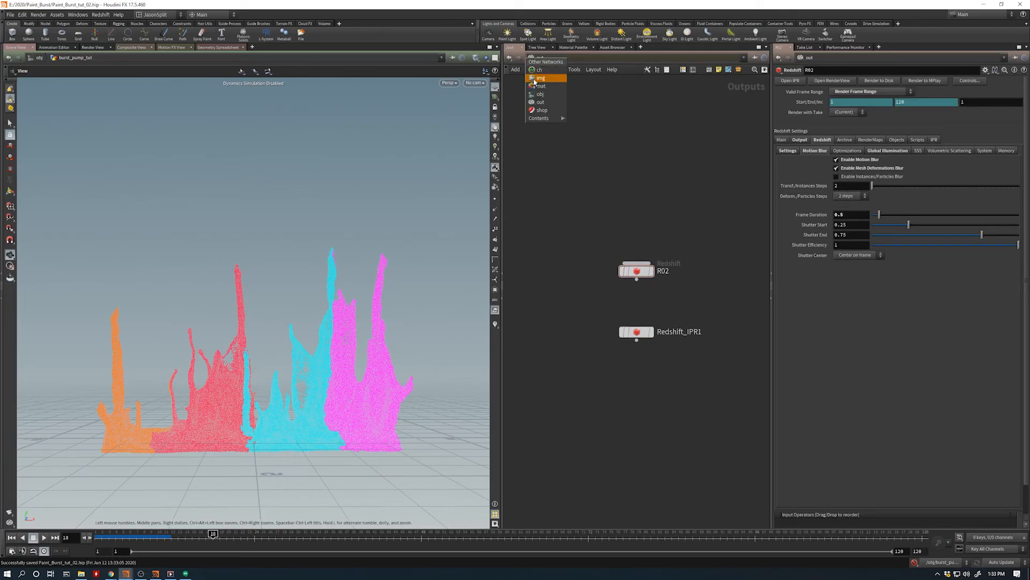
pyautogui.click(536, 96)
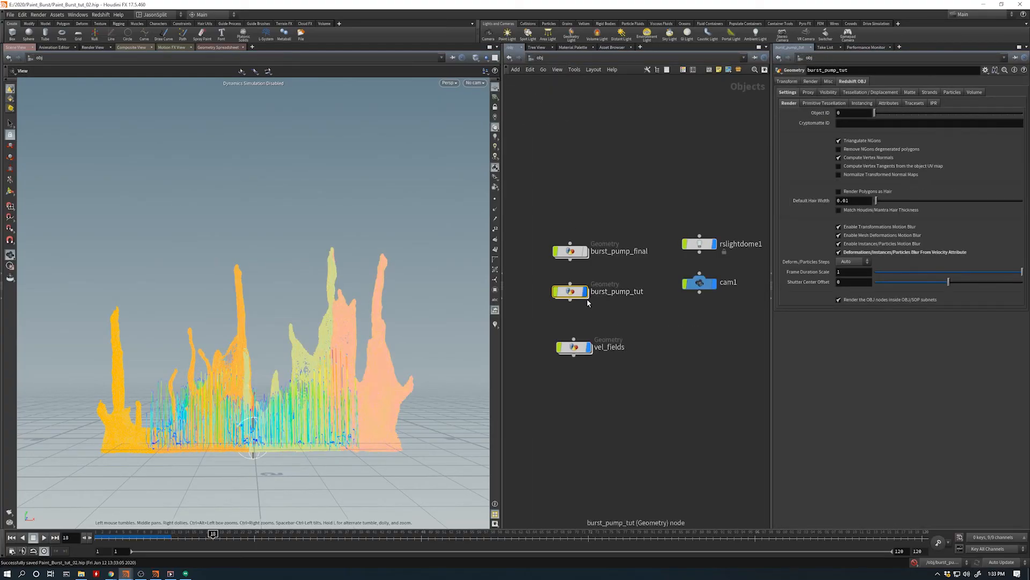
pyautogui.click(588, 347)
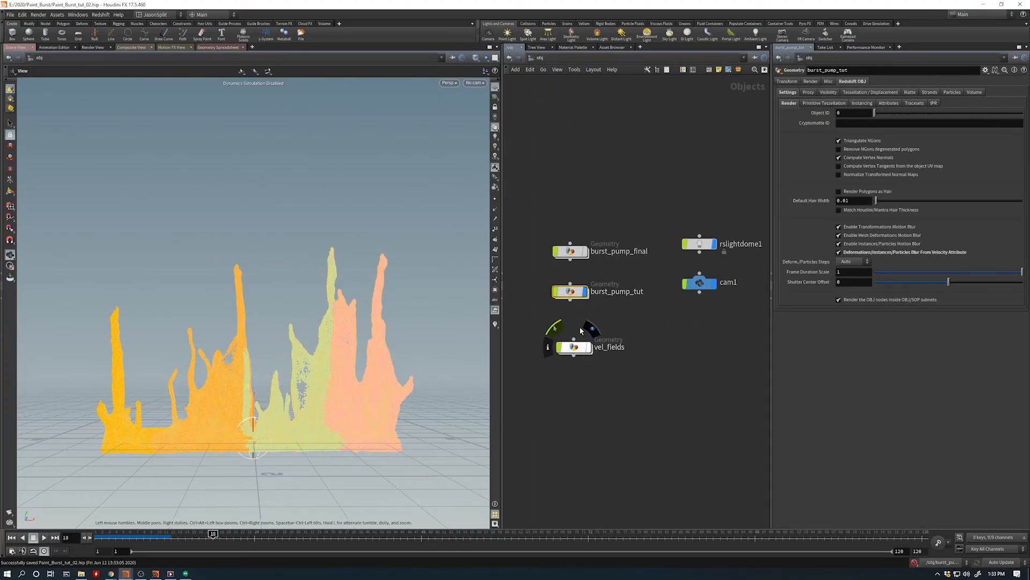
pyautogui.click(542, 70)
pyautogui.click(641, 138)
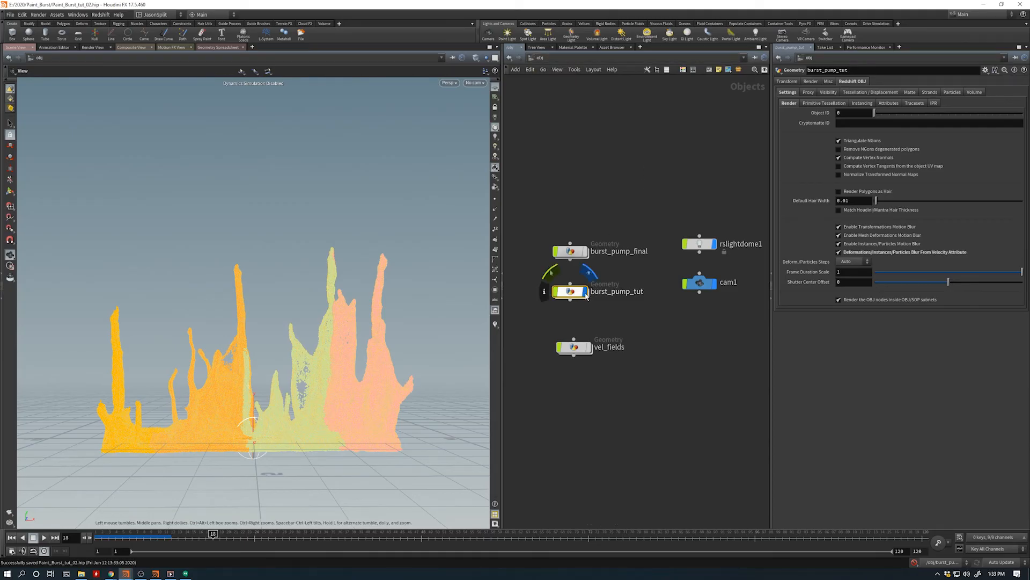
# - Show burst_pump_final in place of burst_pump_tut for comparison, and switch the display back to burst_pump_tut
pyautogui.click(585, 292)
pyautogui.click(586, 252)
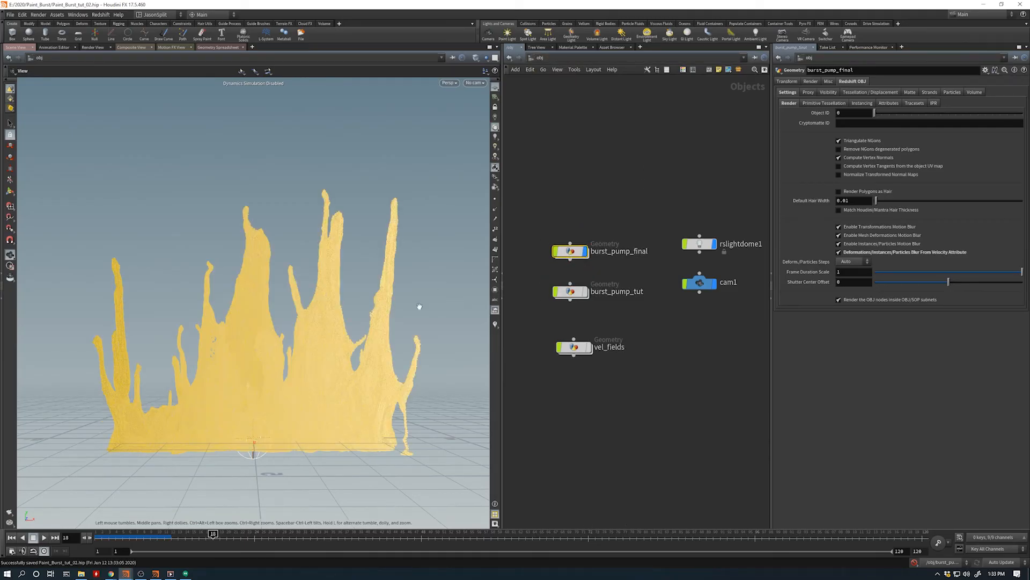
pyautogui.click(602, 428)
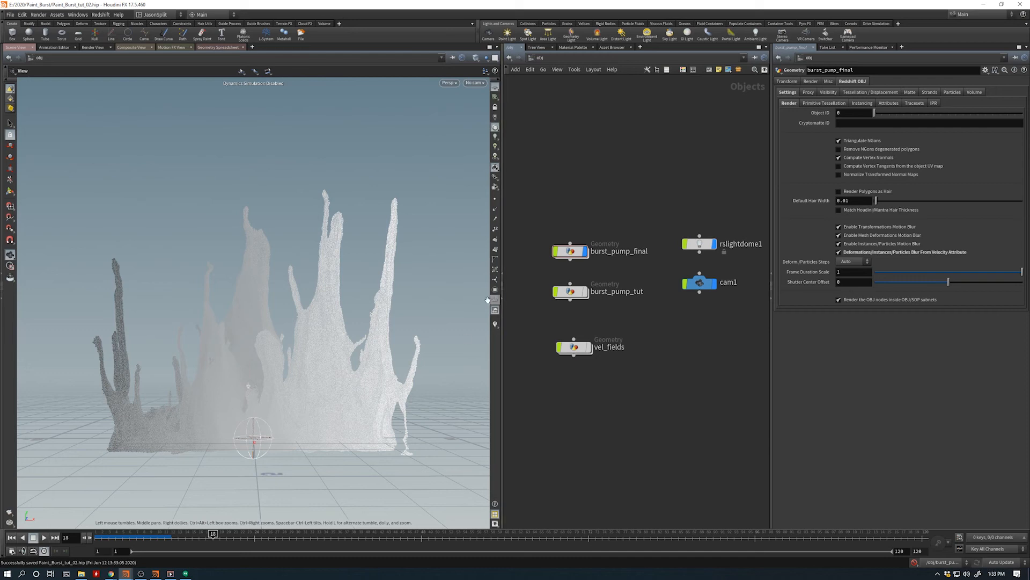
pyautogui.click(585, 291)
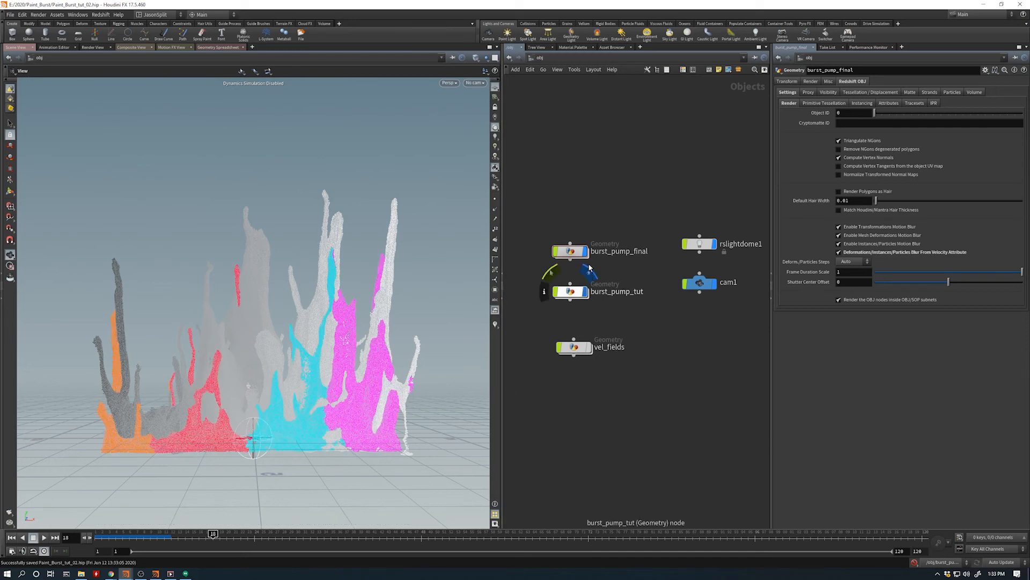
pyautogui.click(584, 251)
# - Enter burst_pump_tut, display material1 at the end of the meshing chain and save the scene
pyautogui.doubleClick(570, 292)
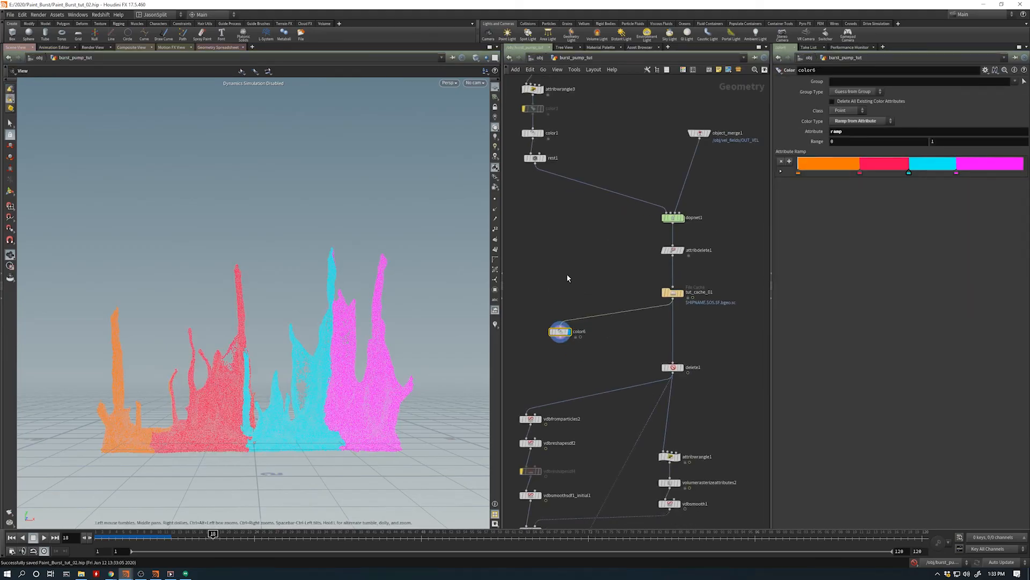
pyautogui.moveTo(566, 272); pyautogui.dragTo(580, 192, button='middle')
pyautogui.moveTo(631, 511); pyautogui.dragTo(669, 377, button='middle')
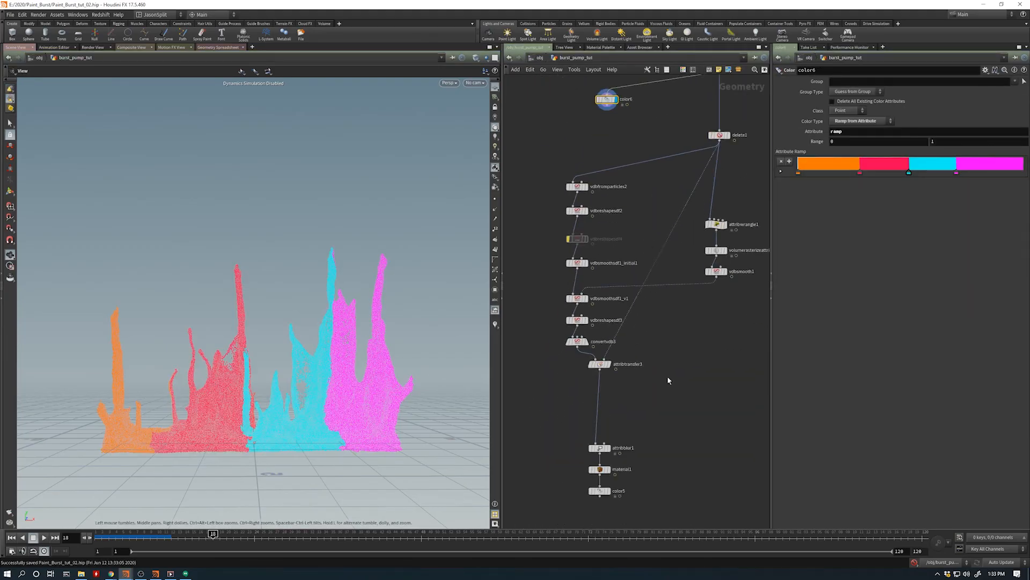
pyautogui.moveTo(642, 455); pyautogui.dragTo(633, 378, button='middle')
pyautogui.moveTo(595, 398)
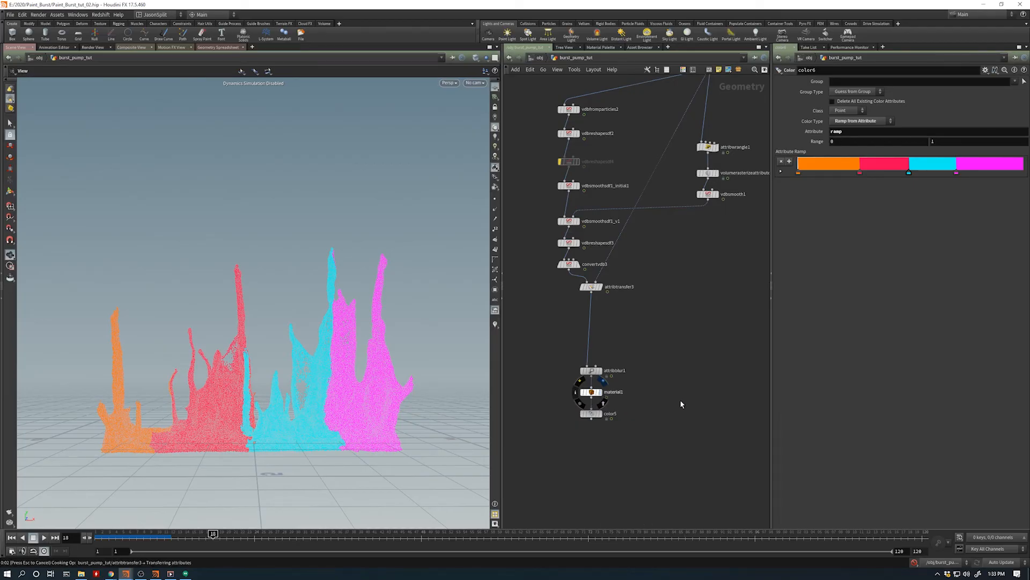
pyautogui.hotkey('ctrl', 's')
pyautogui.click(599, 394)
pyautogui.click(608, 393)
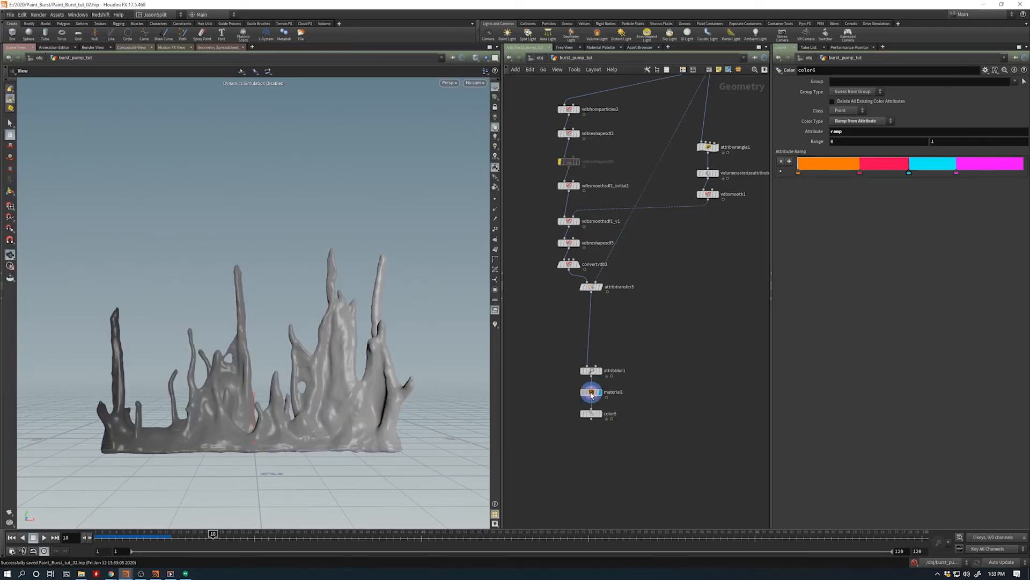
# - Go up to the object level, switch to the out network and open the Redshift Render View from R02
pyautogui.press('u')
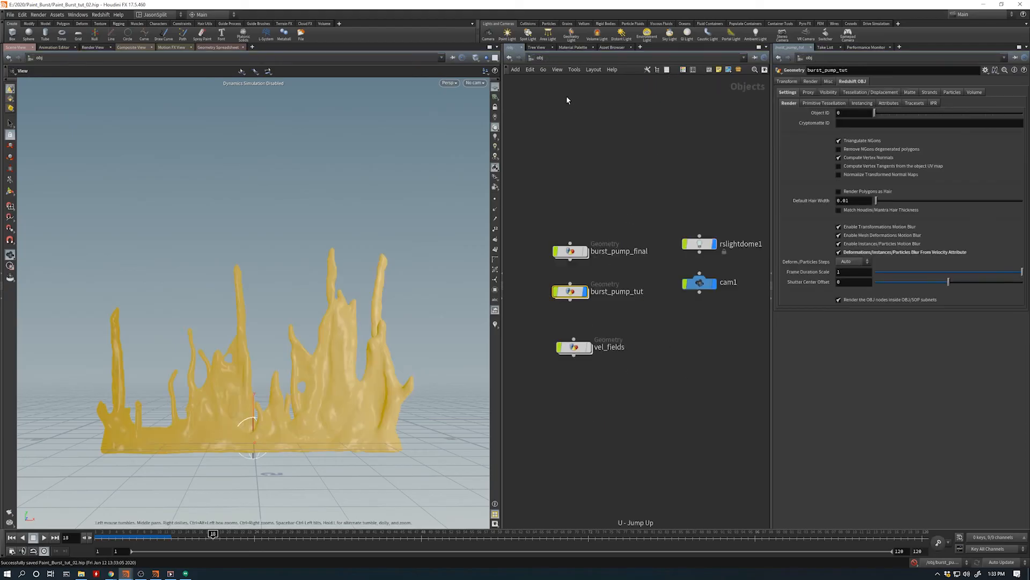
pyautogui.click(539, 58)
pyautogui.click(557, 104)
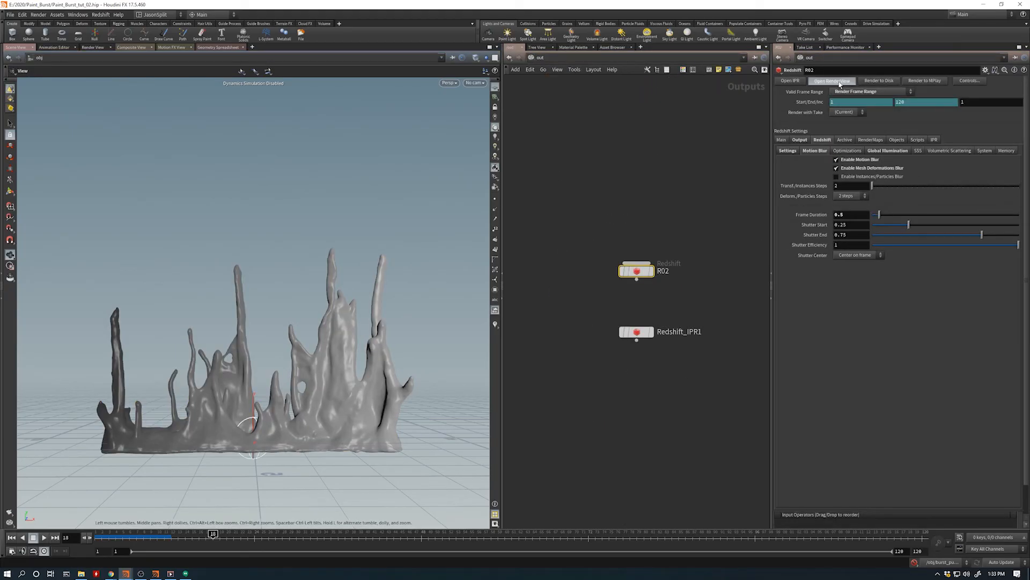
pyautogui.click(840, 82)
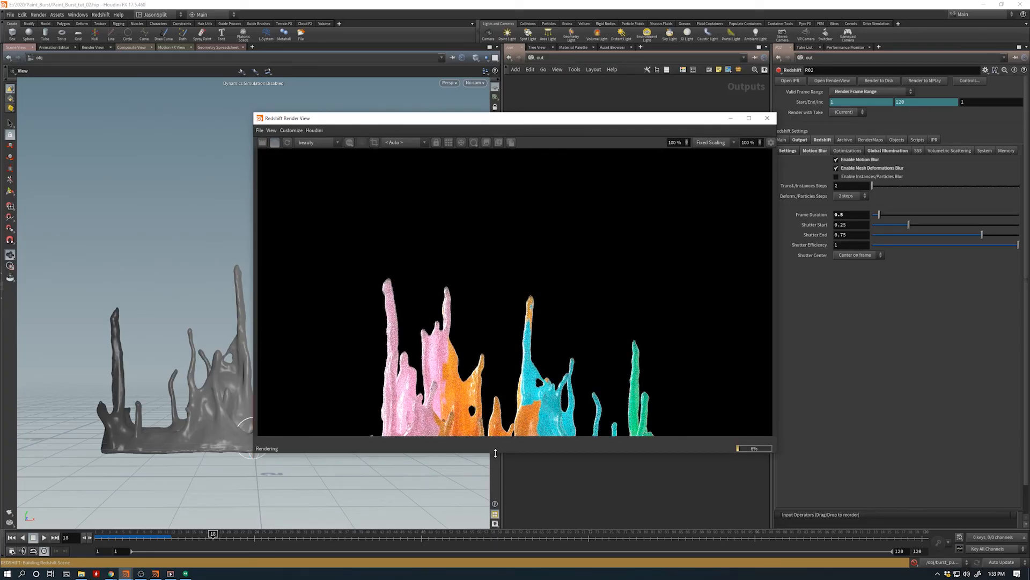
# - Enlarge and reposition the Redshift Render View and toggle bucket rendering for the frame 18 preview
pyautogui.moveTo(496, 452); pyautogui.dragTo(496, 519)
pyautogui.moveTo(504, 120); pyautogui.dragTo(587, 91)
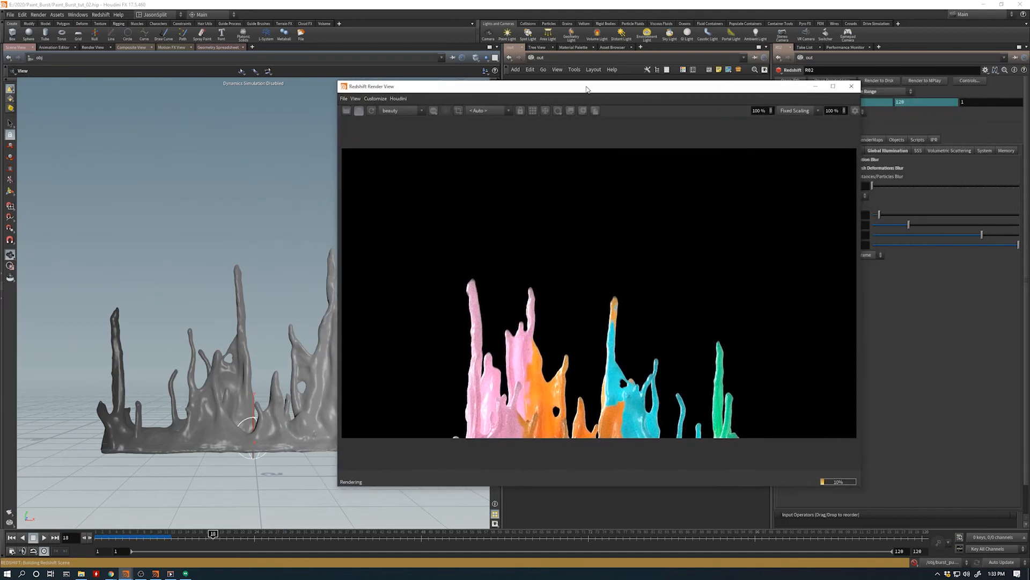
pyautogui.click(532, 114)
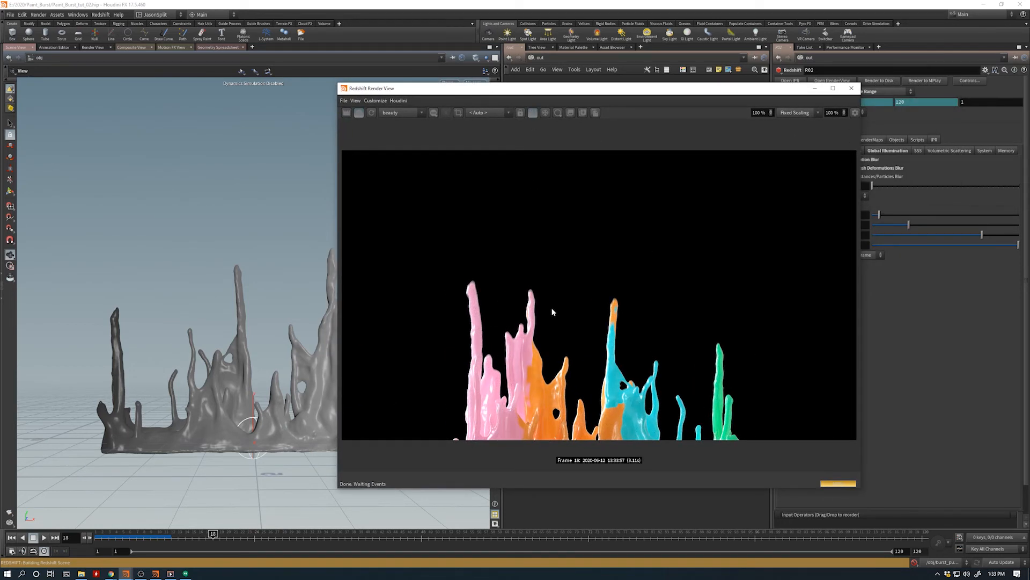
# - Go to frame 44, refresh its Redshift render and move the Render View clear of the viewport
pyautogui.moveTo(628, 95); pyautogui.dragTo(452, 72)
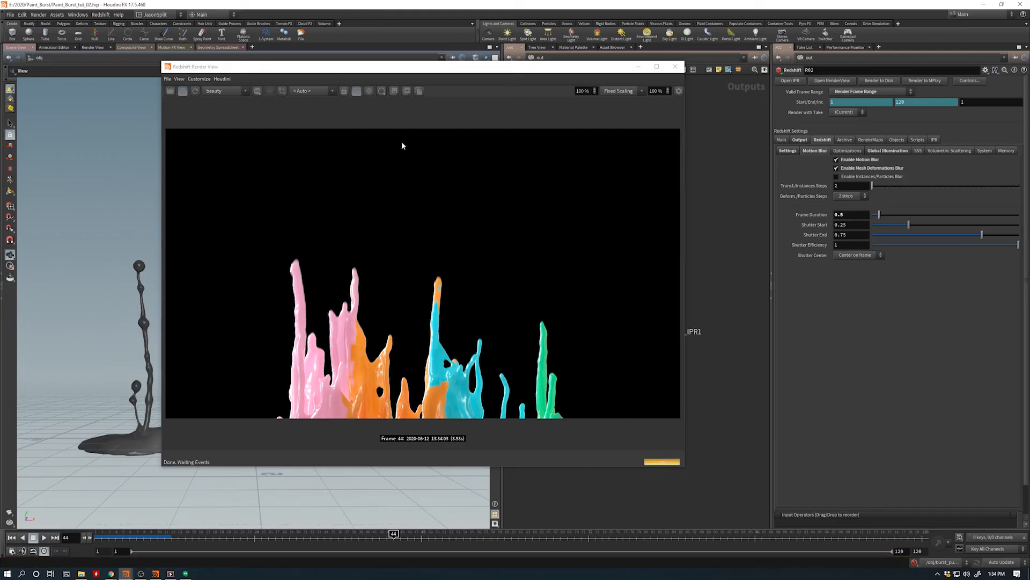
pyautogui.click(195, 91)
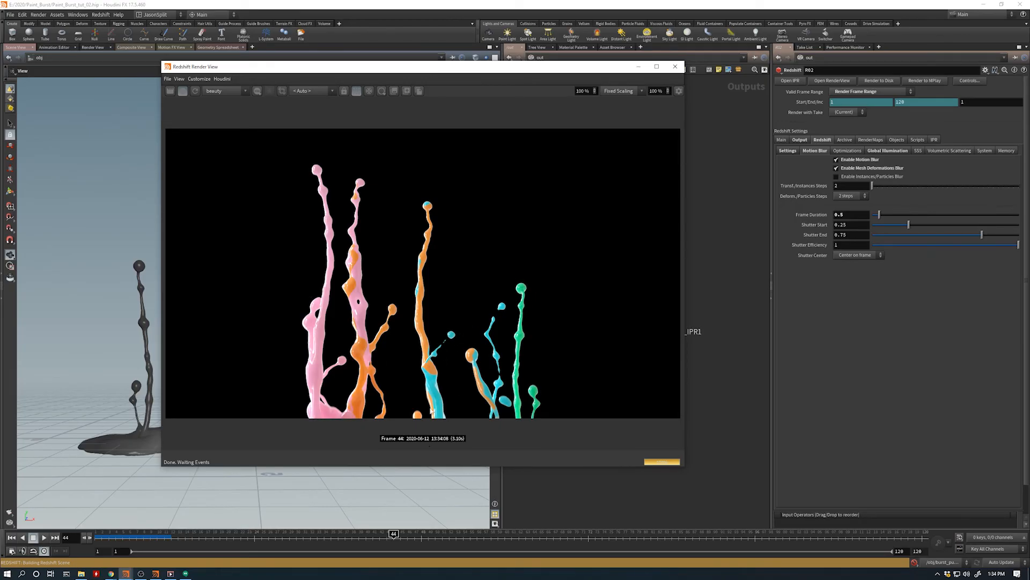
pyautogui.moveTo(419, 76); pyautogui.dragTo(686, 65)
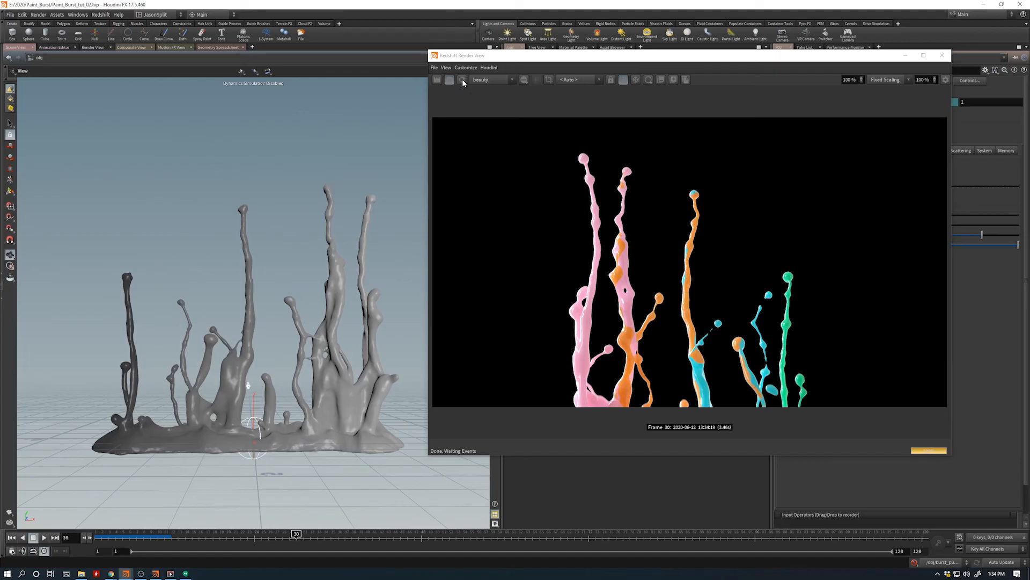
# - Refresh the Redshift render at frame 30, move the Render View aside and look through cam1 in the viewport
pyautogui.click(463, 80)
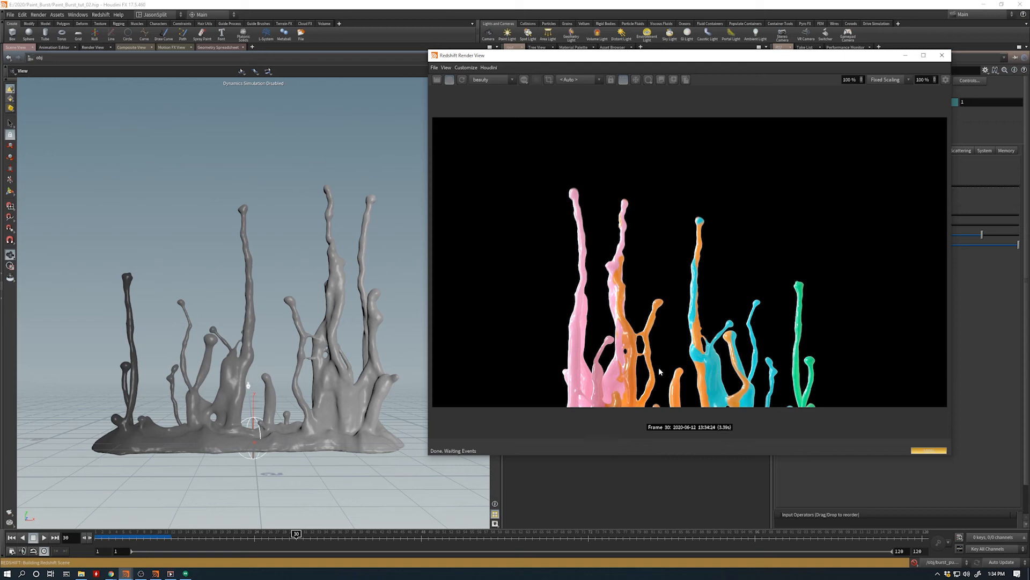
pyautogui.moveTo(541, 63); pyautogui.dragTo(673, 82)
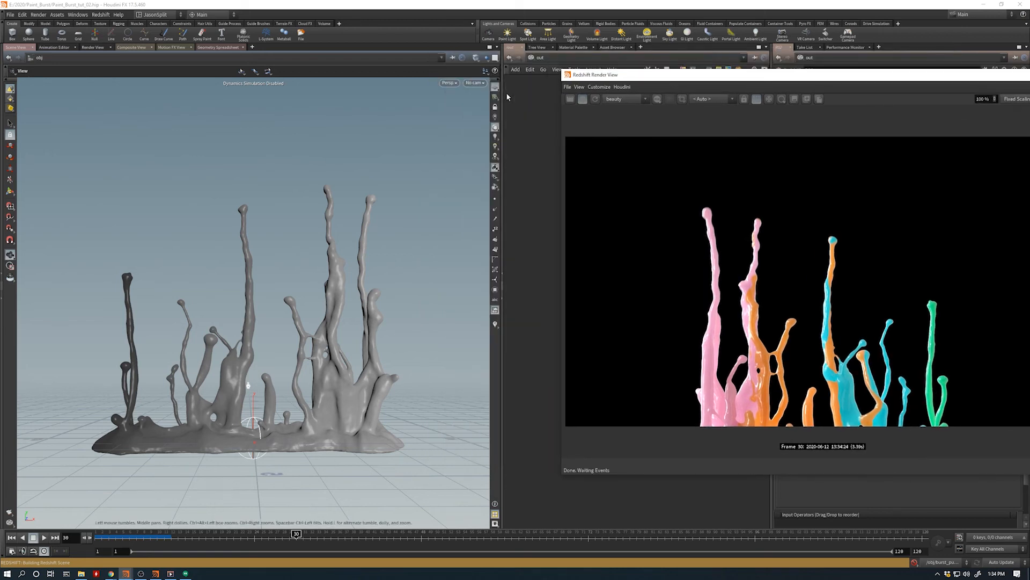
pyautogui.click(481, 83)
pyautogui.click(481, 121)
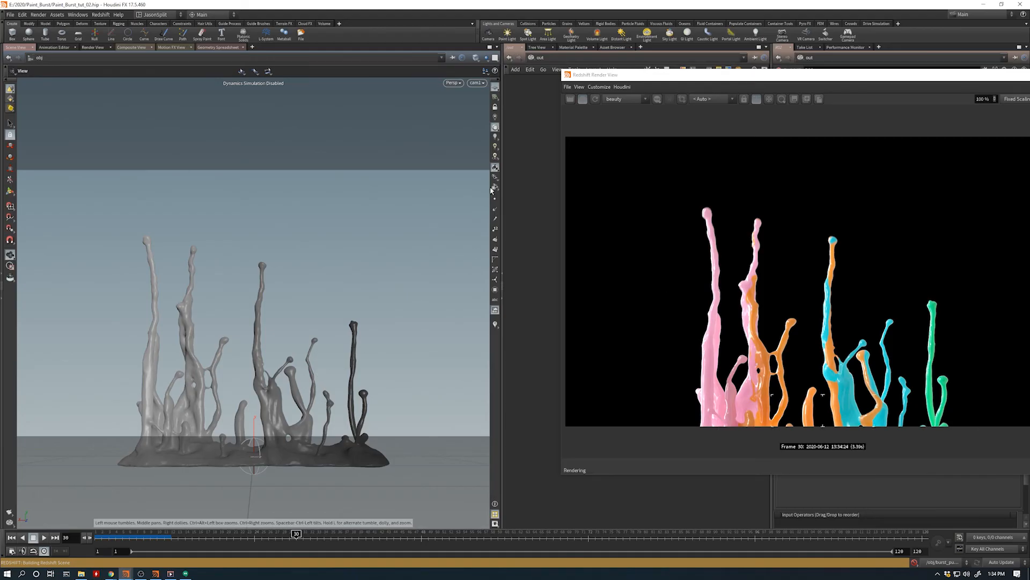
# - Lock cam1 to the viewport and move it closer and lower so the paint burst's base is inside the frame
pyautogui.click(495, 107)
pyautogui.moveTo(266, 392); pyautogui.dragTo(268, 374, button='middle')
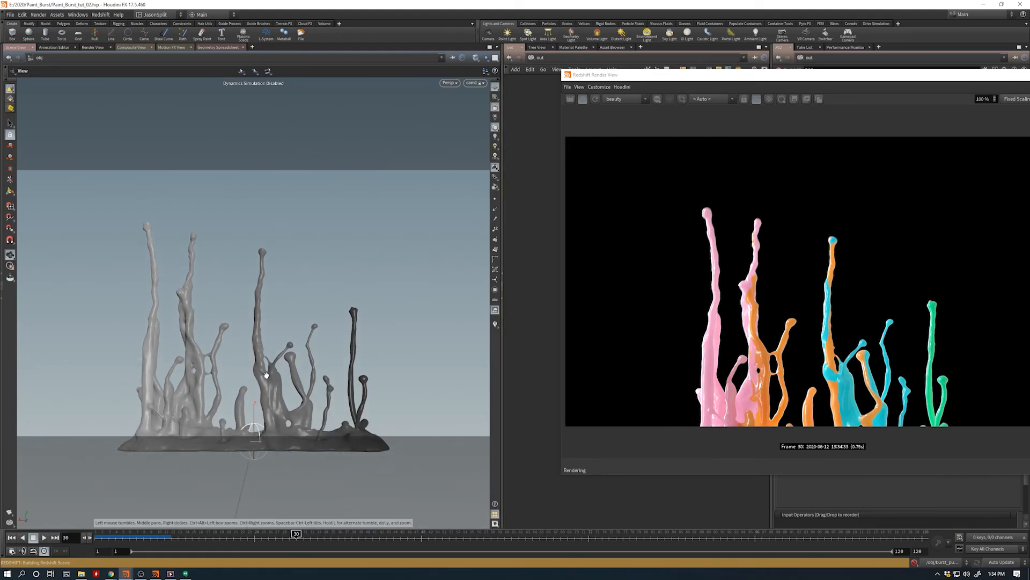
pyautogui.moveTo(269, 375); pyautogui.dragTo(283, 406, button='right')
pyautogui.moveTo(283, 406); pyautogui.dragTo(288, 380, button='middle')
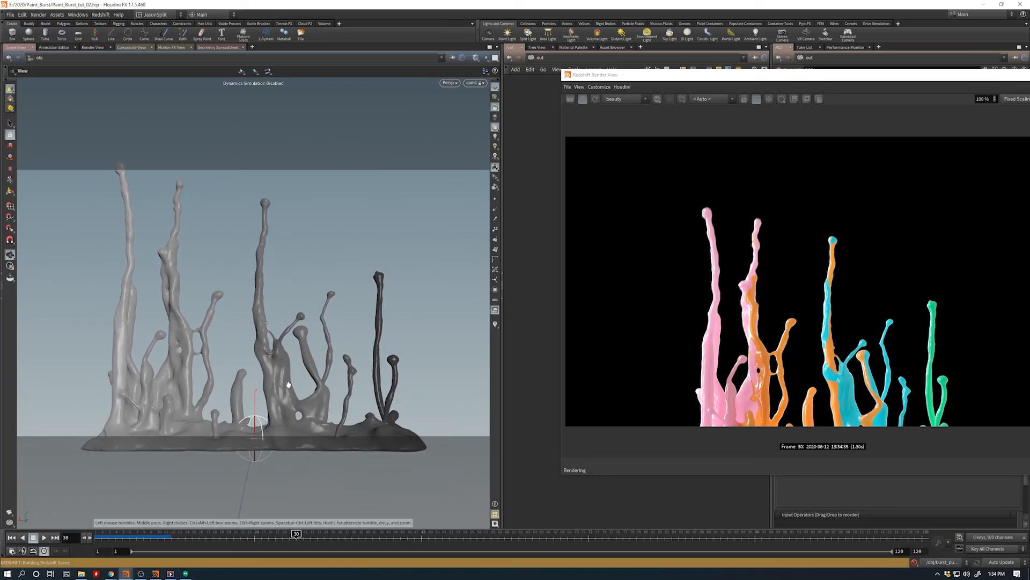
pyautogui.moveTo(289, 381); pyautogui.dragTo(290, 382)
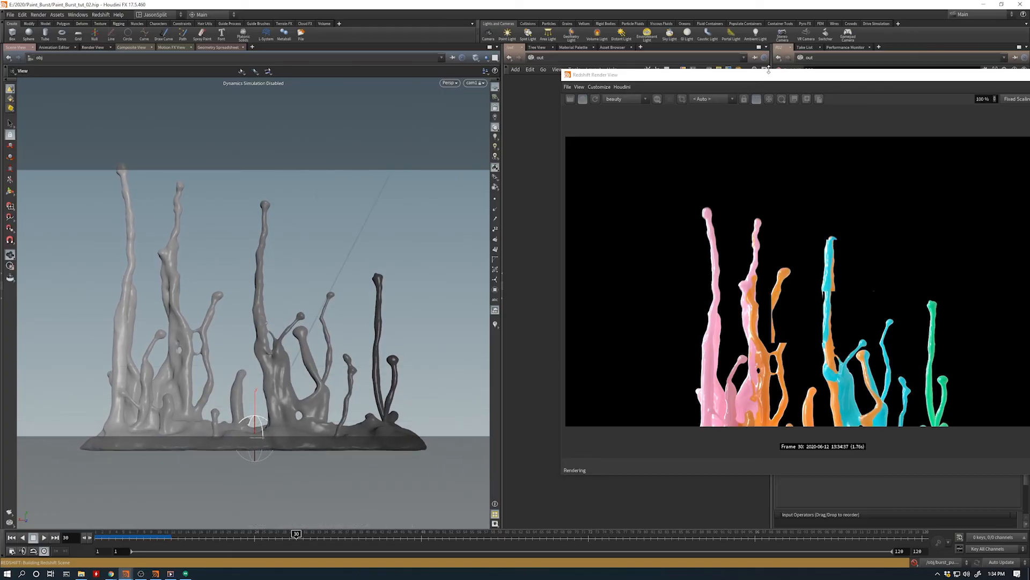
# - Bring the Render View back to check the reframed frame 30 render, stop the interactive rendering and minimize the window
pyautogui.moveTo(779, 74); pyautogui.dragTo(456, 63)
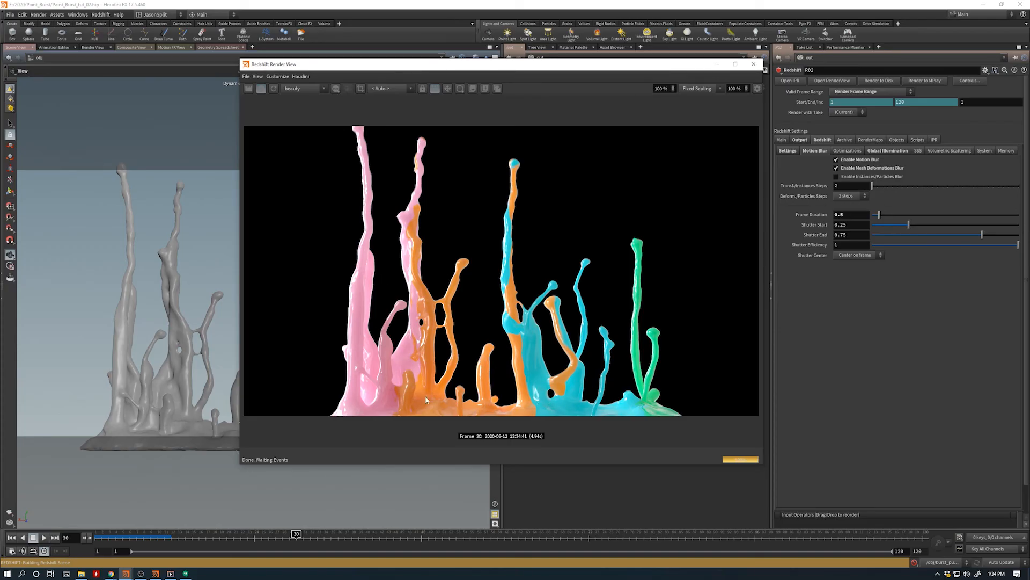
pyautogui.moveTo(556, 70); pyautogui.dragTo(547, 89)
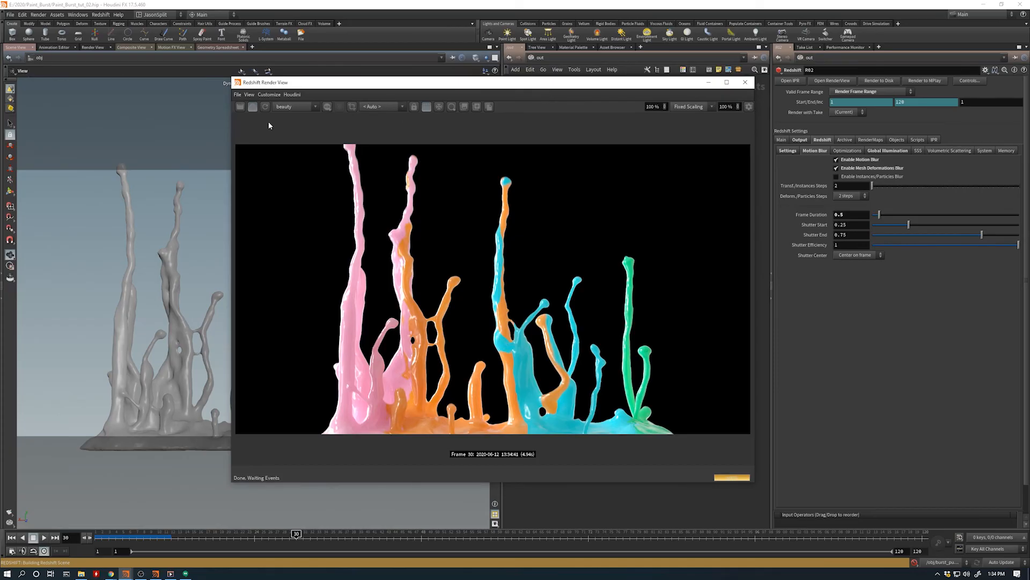
pyautogui.click(253, 107)
pyautogui.moveTo(265, 85); pyautogui.dragTo(438, 86)
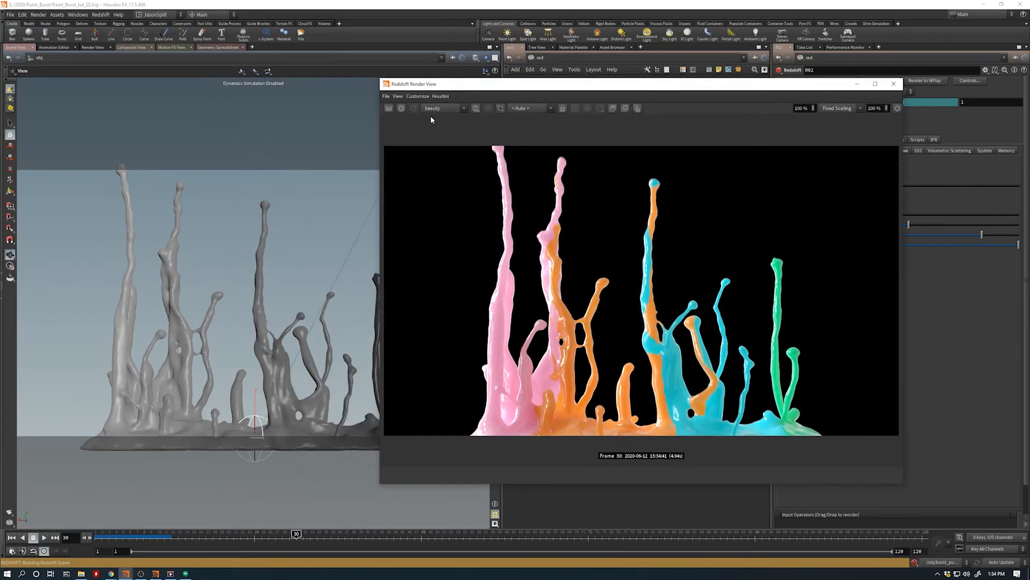
pyautogui.click(458, 7)
pyautogui.click(857, 83)
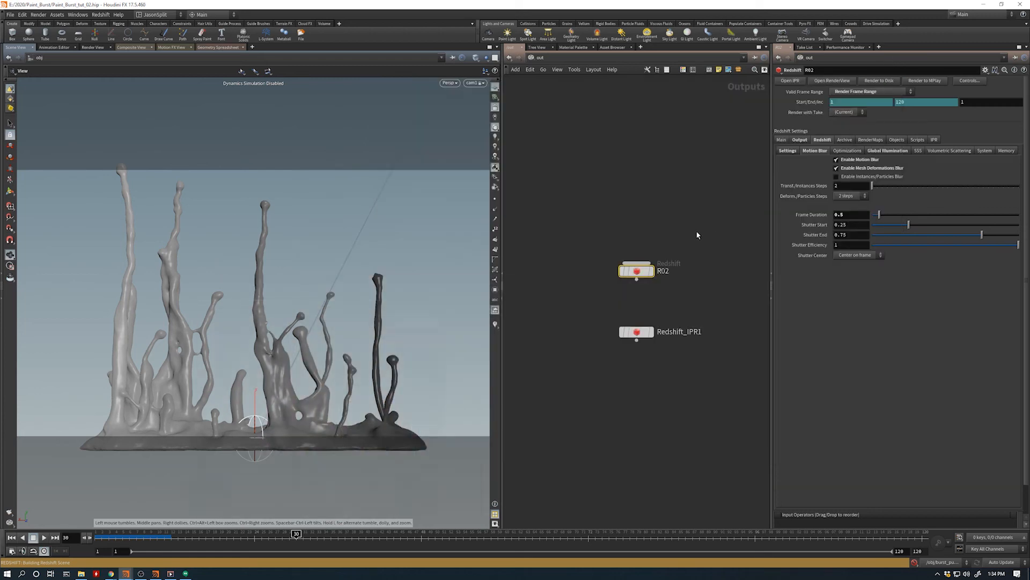
# - Switch from the out network to obj, enter burst_pump_tut and display the color6 particles
pyautogui.click(540, 58)
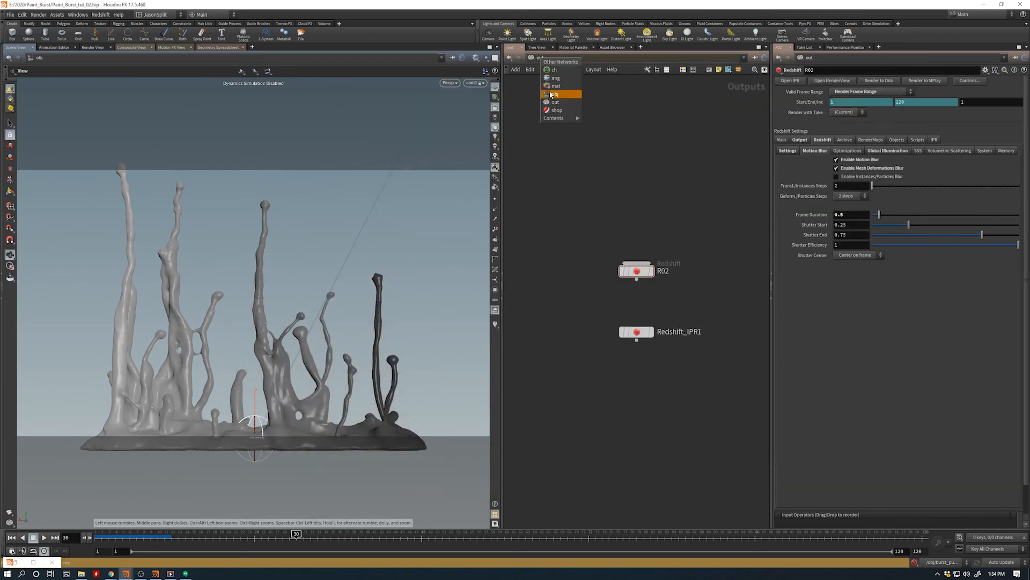
pyautogui.click(553, 94)
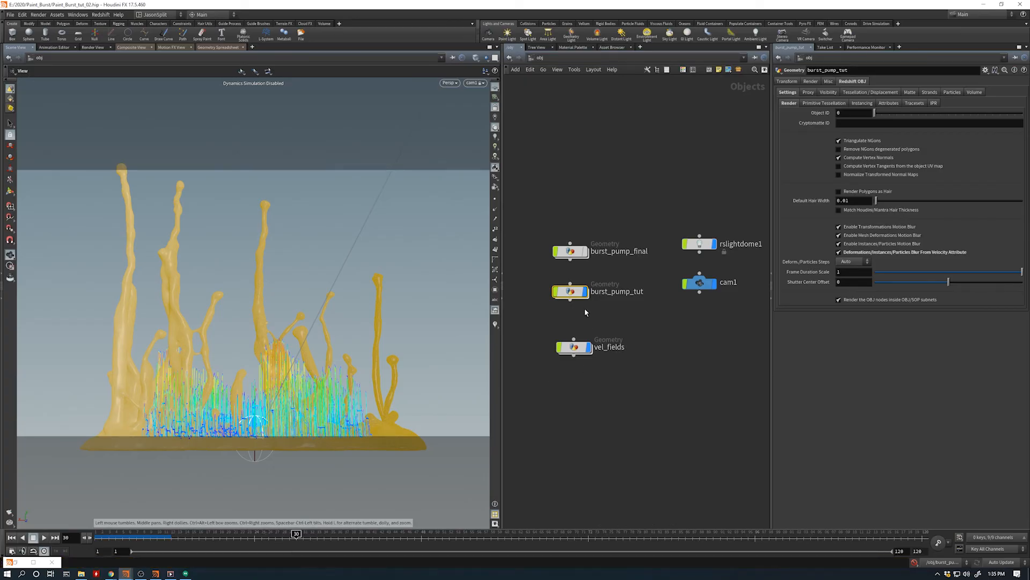
pyautogui.doubleClick(571, 292)
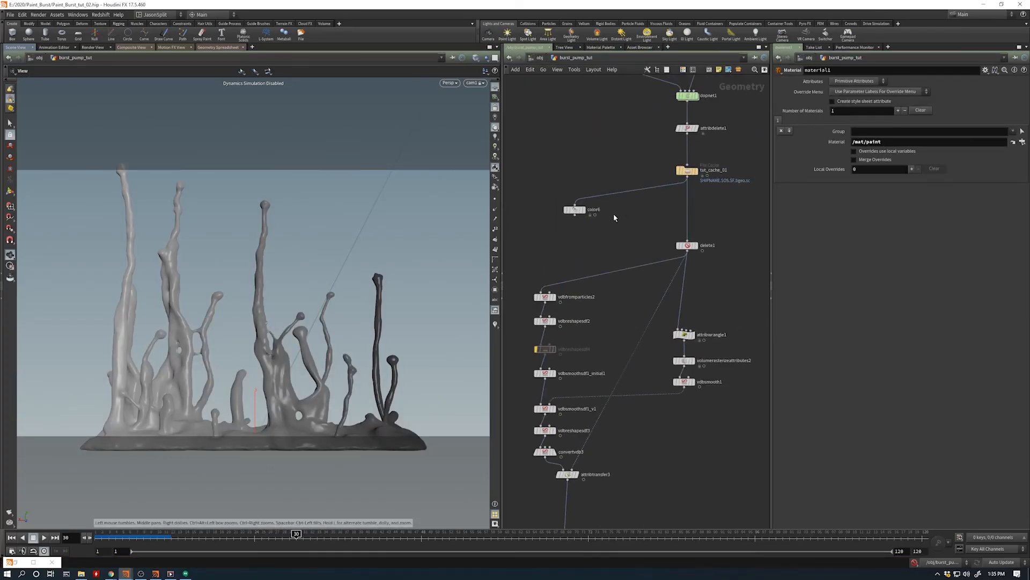
pyautogui.click(583, 209)
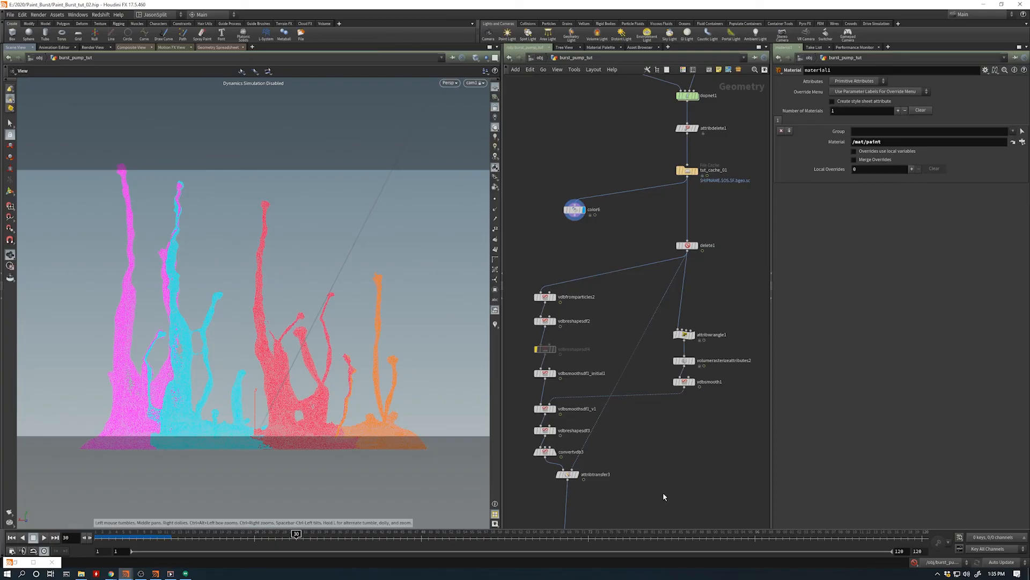
# - Go up to the object level, move to frame 9 and display the v_from_N1 wrangle inside vel_fields
pyautogui.press('u')
pyautogui.moveTo(295, 534); pyautogui.dragTo(150, 535)
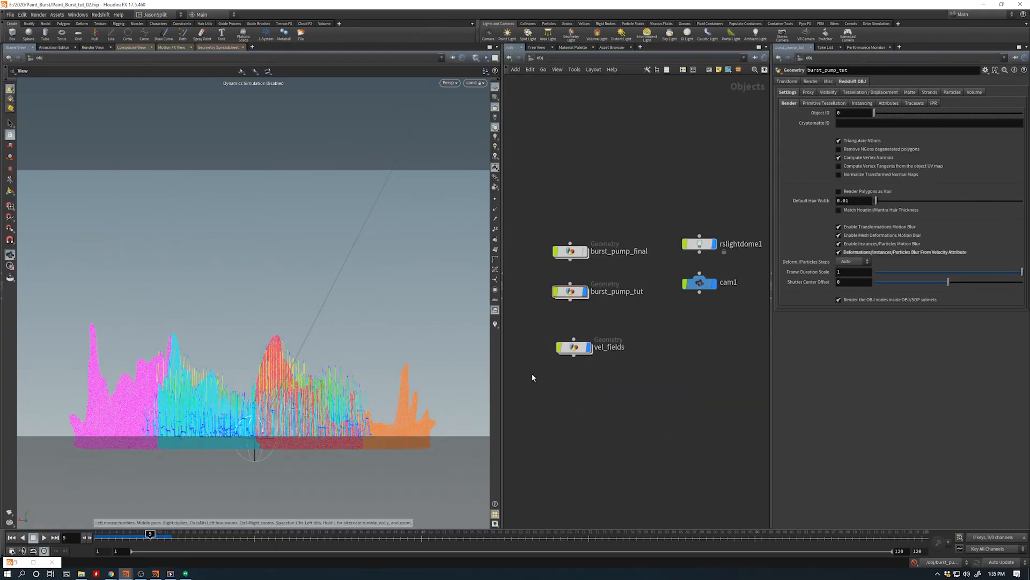
pyautogui.doubleClick(574, 346)
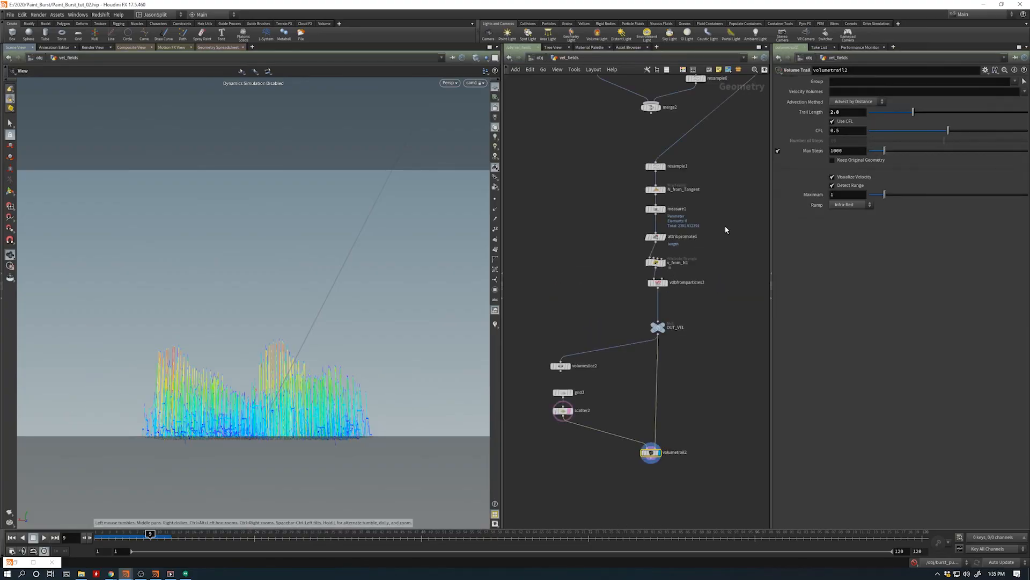
pyautogui.moveTo(726, 230); pyautogui.dragTo(655, 292, button='middle')
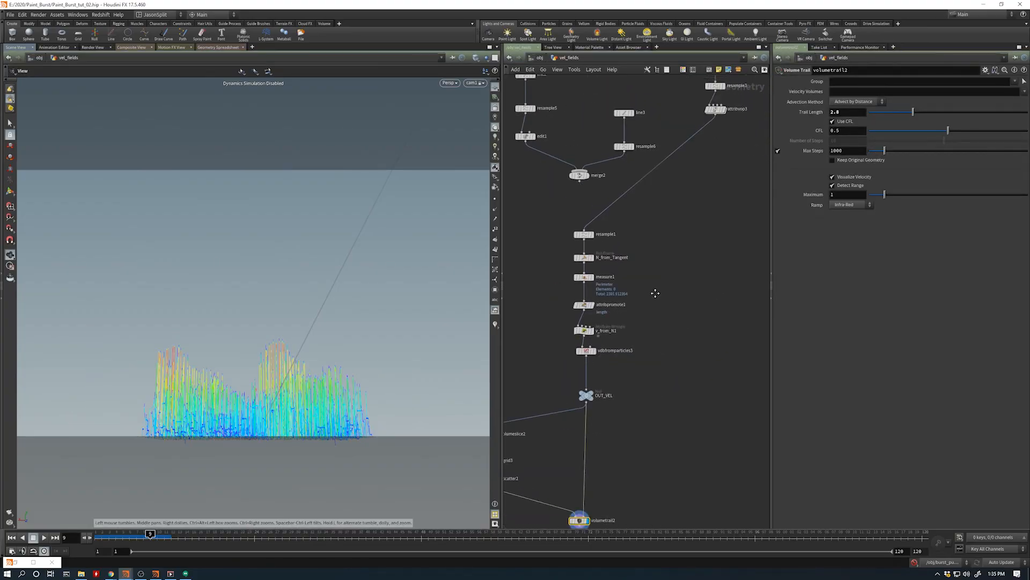
pyautogui.click(593, 327)
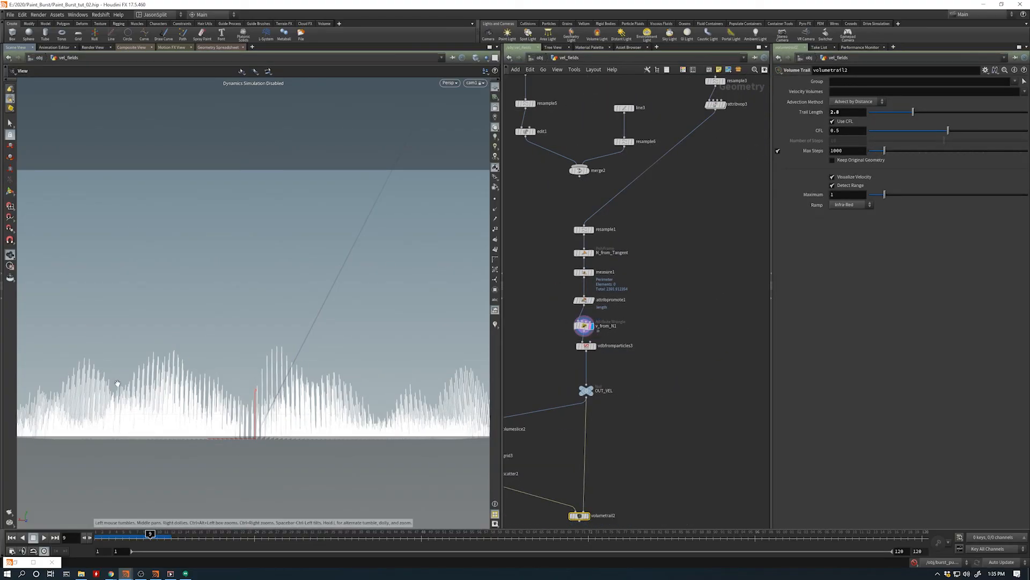
# - Compare the particles with the velocity curves around frame 9 at object level and hide vel_fields
pyautogui.press('u')
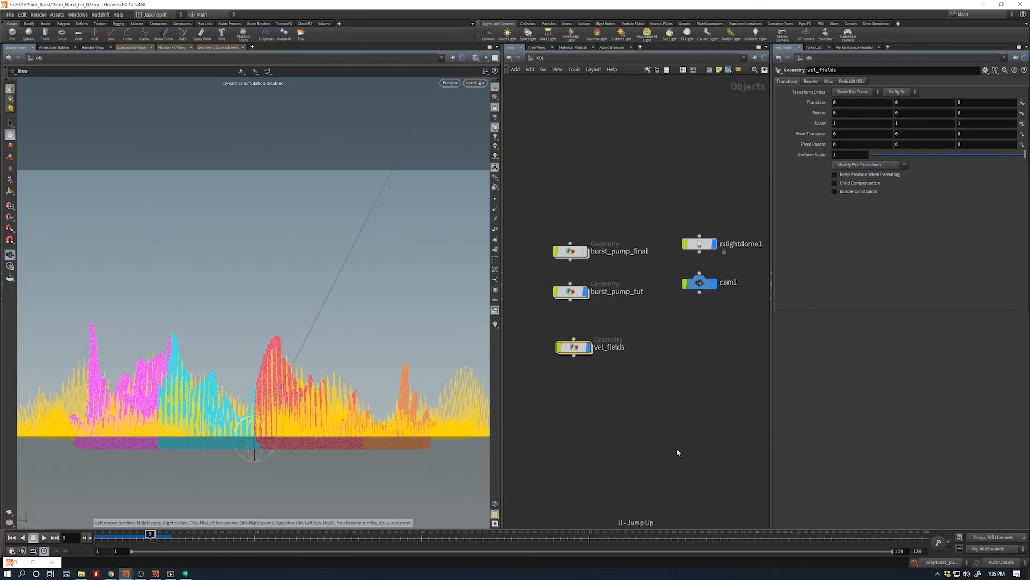
pyautogui.click(143, 537)
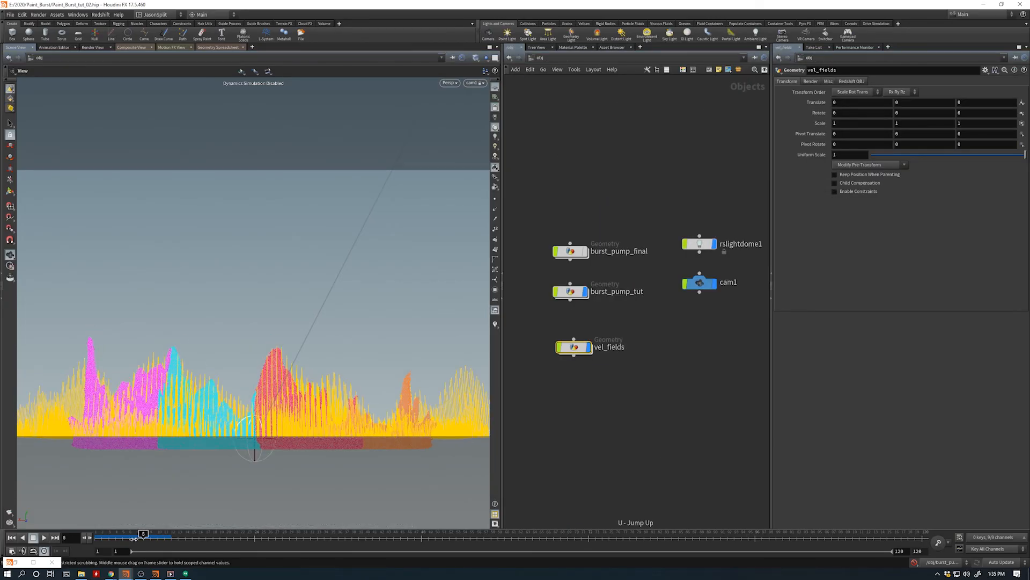
pyautogui.moveTo(134, 538)
pyautogui.mouseDown()
pyautogui.moveTo(115, 539)
pyautogui.moveTo(335, 522)
pyautogui.moveTo(600, 524)
pyautogui.moveTo(129, 560)
pyautogui.moveTo(193, 541)
pyautogui.moveTo(414, 517)
pyautogui.moveTo(149, 528)
pyautogui.mouseUp()
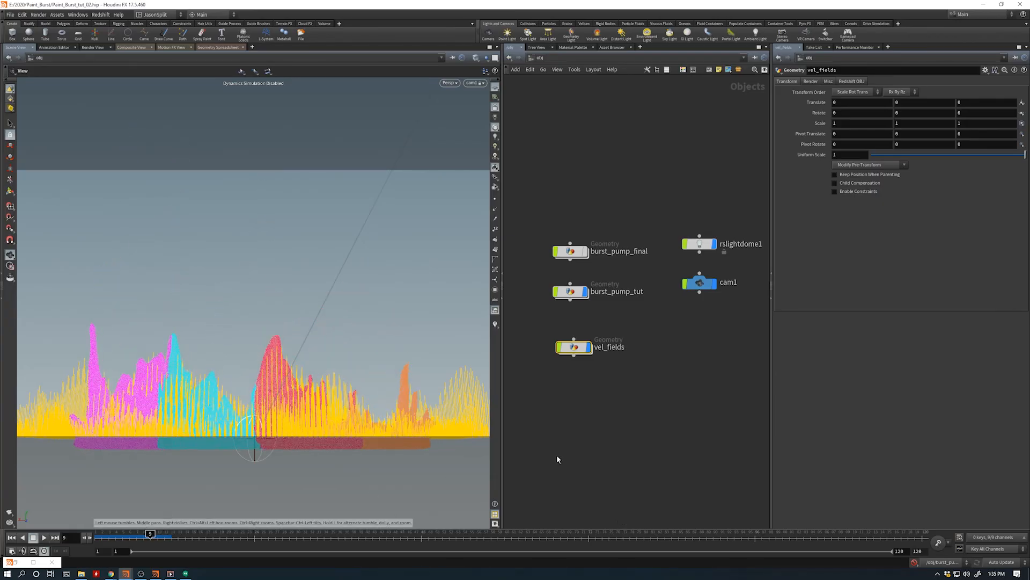
pyautogui.click(590, 352)
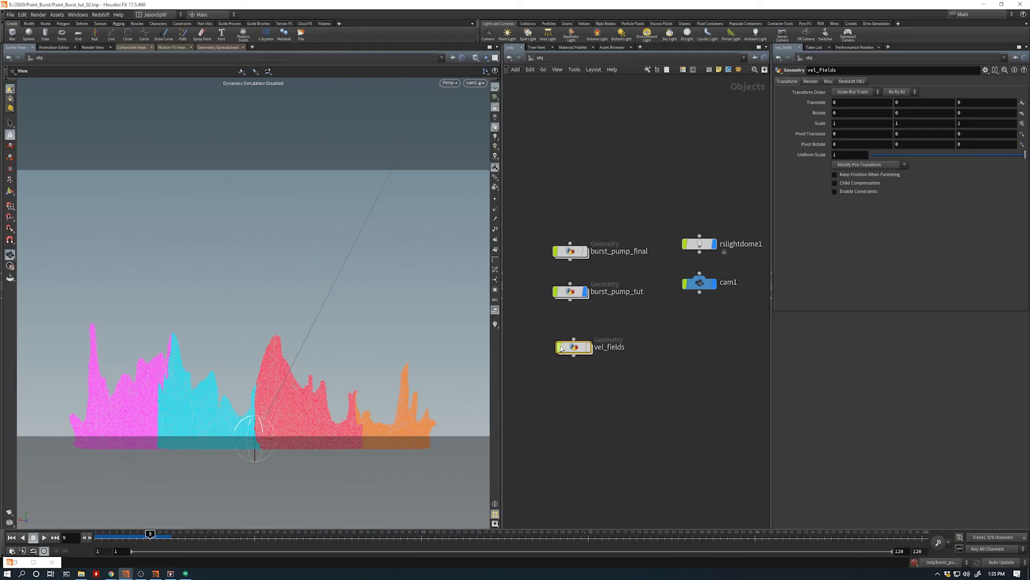
pyautogui.moveTo(561, 350); pyautogui.dragTo(558, 346)
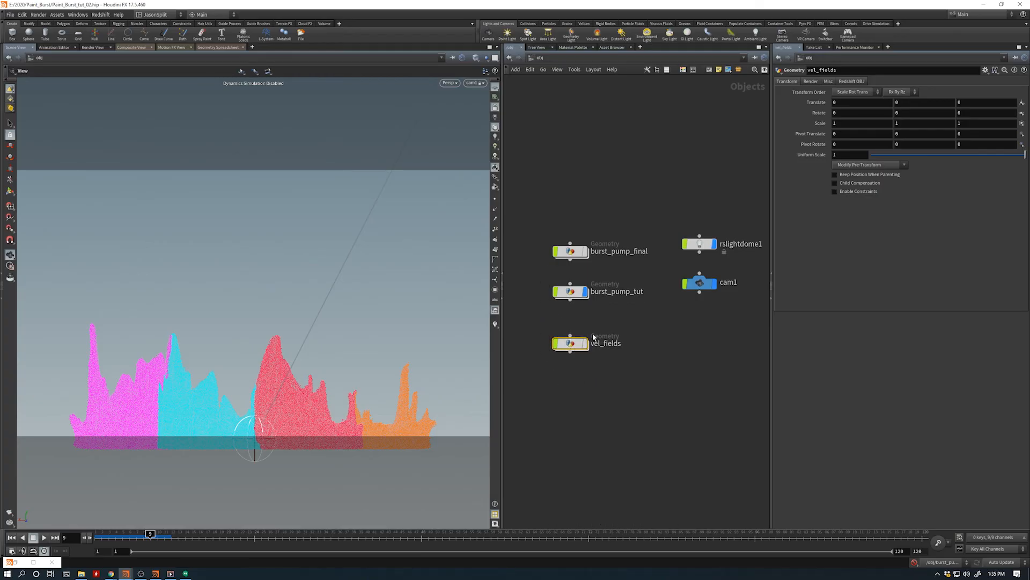
# - Inside vel_fields, connect the attribvop3 output to merge2 as an additional input and display merge2
pyautogui.doubleClick(571, 343)
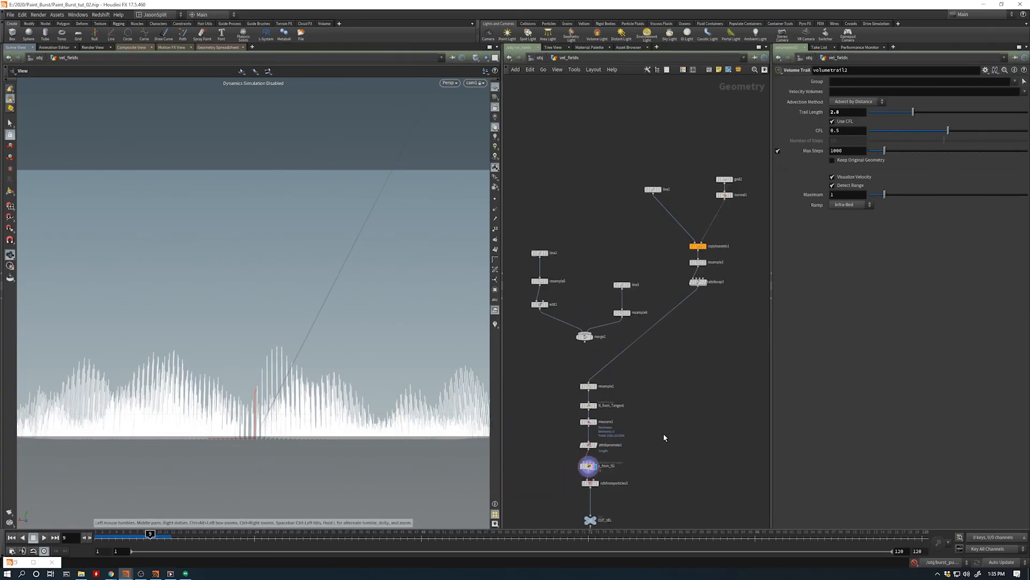
pyautogui.moveTo(664, 434); pyautogui.dragTo(620, 461, button='middle')
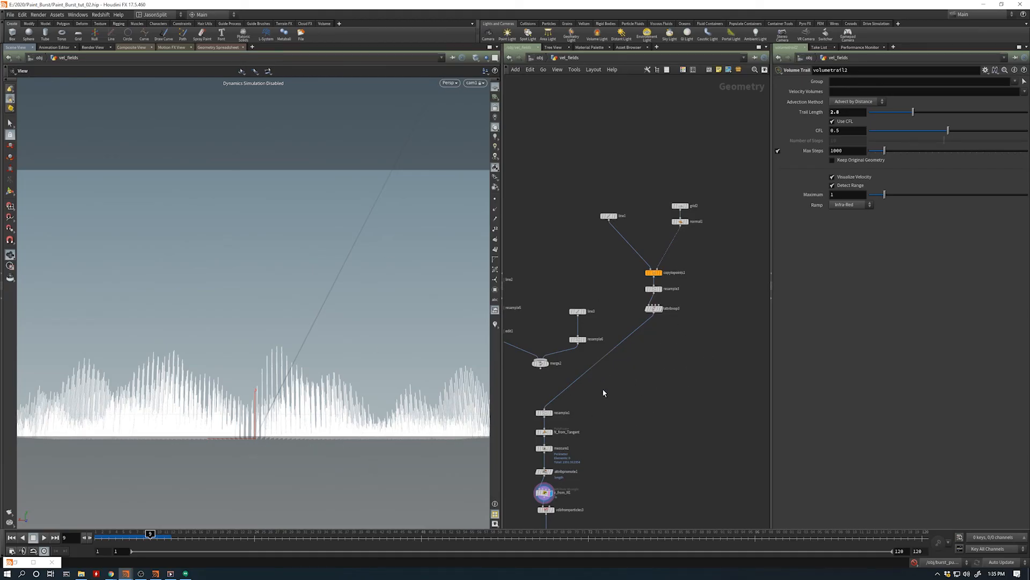
pyautogui.moveTo(603, 392); pyautogui.dragTo(654, 353, button='middle')
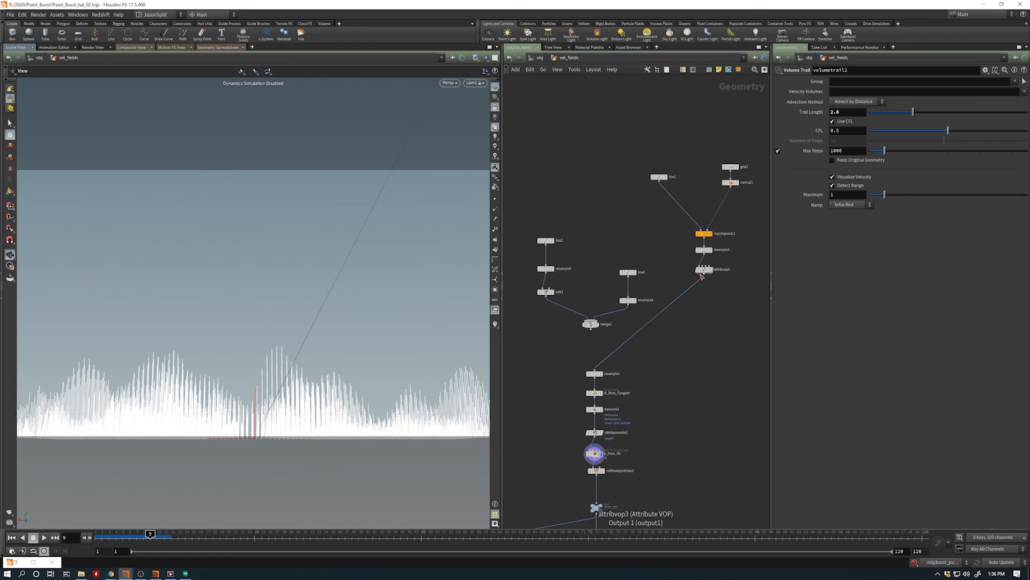
pyautogui.moveTo(702, 276); pyautogui.dragTo(594, 327)
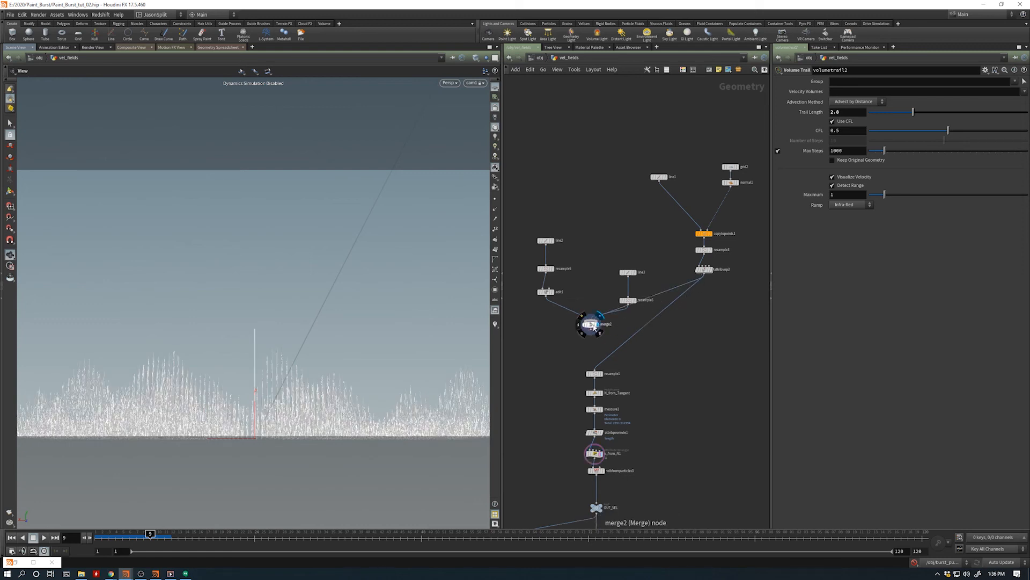
pyautogui.click(592, 326)
# - Move the line2 curve to about X 2.56 and the line3 curve to about X -2.82 with their viewport handles
pyautogui.click(545, 240)
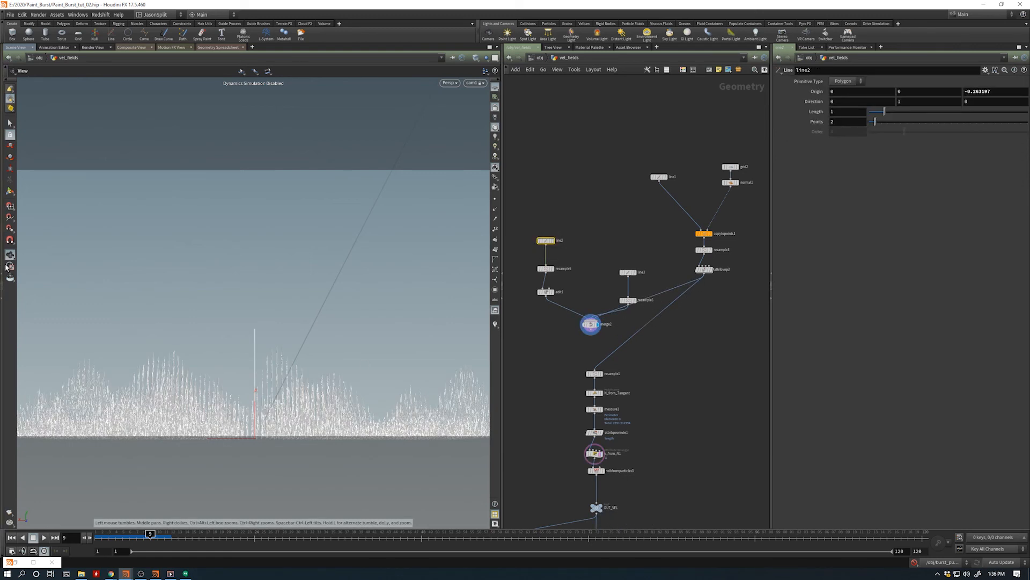
pyautogui.click(10, 189)
pyautogui.moveTo(264, 434); pyautogui.dragTo(147, 434)
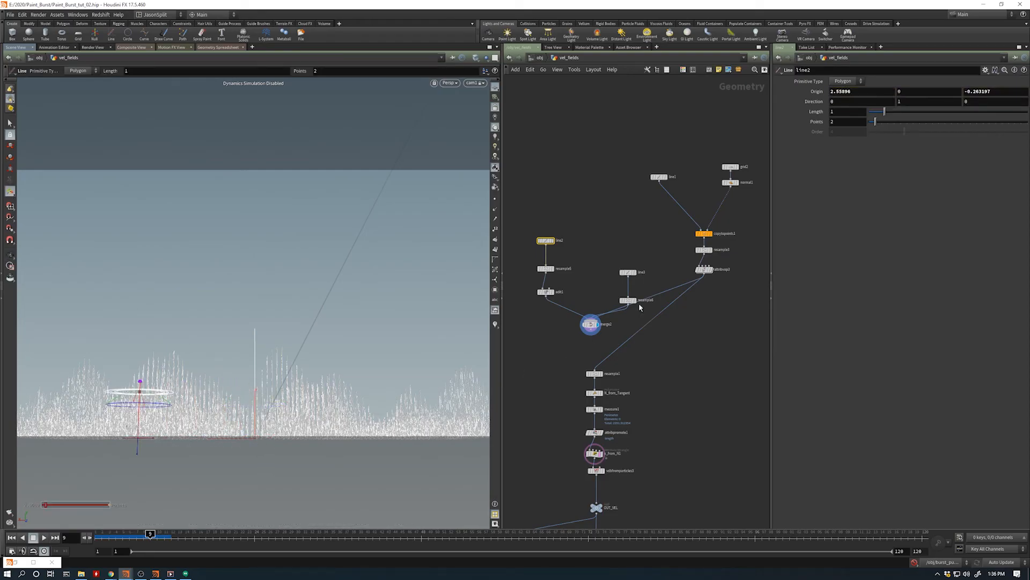
pyautogui.click(628, 272)
pyautogui.moveTo(266, 444); pyautogui.dragTo(389, 444)
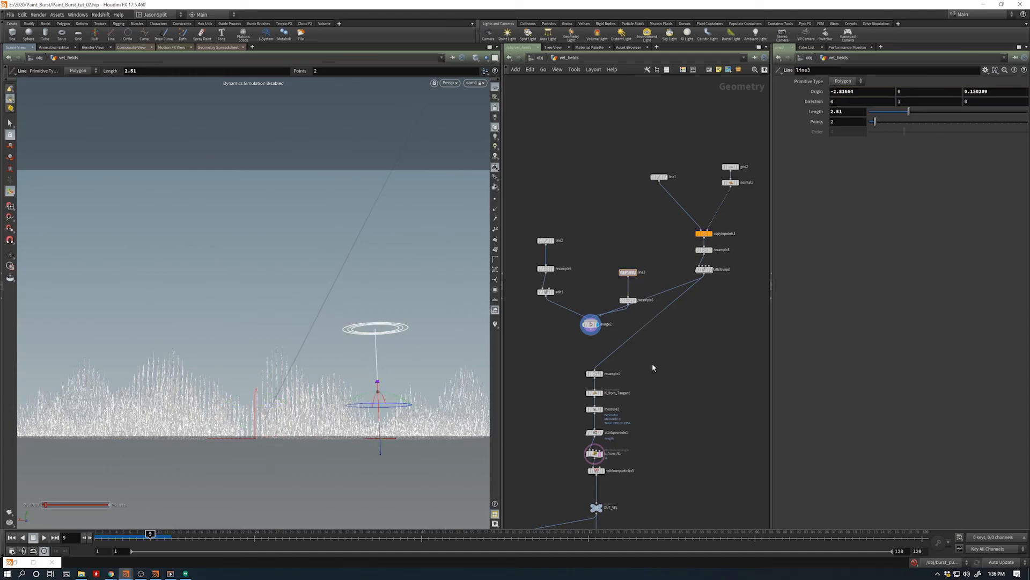
# - Connect merge2 to the resample1 input in place of attribvop3 and display resample1
pyautogui.click(591, 324)
pyautogui.moveTo(590, 334); pyautogui.dragTo(594, 370)
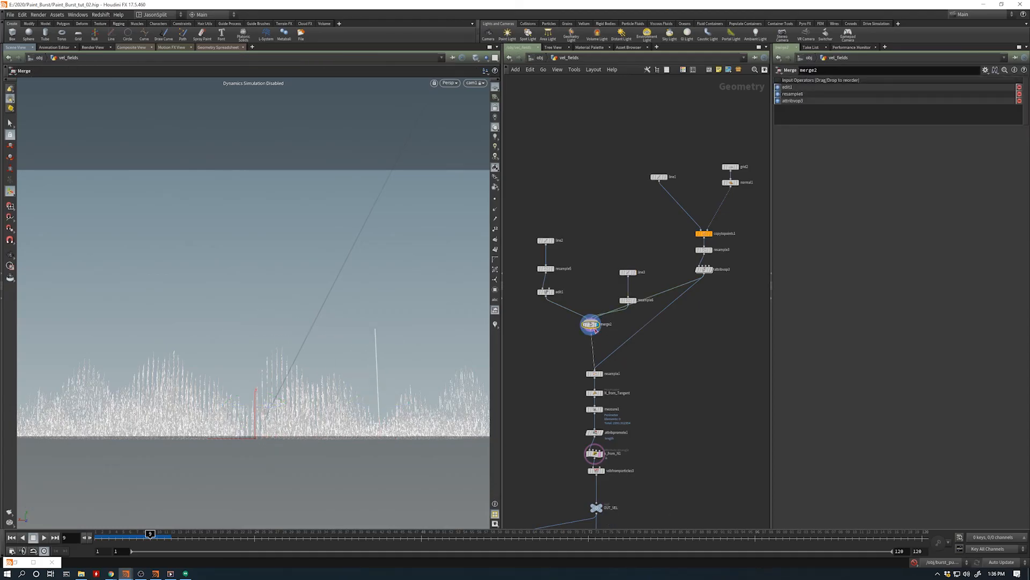
pyautogui.click(594, 373)
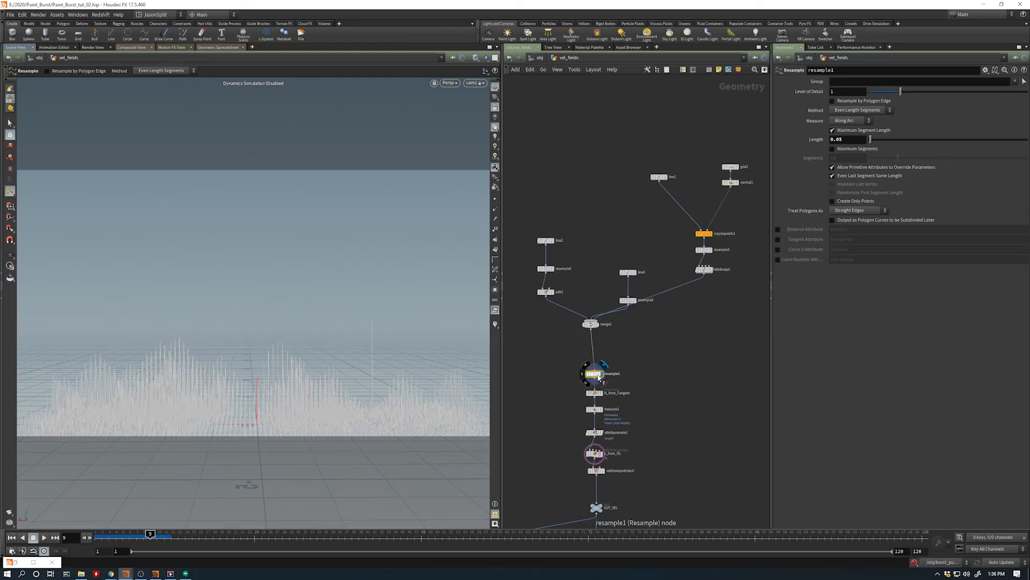
# - Reconnect attribvop3 directly to resample1 and move the line3 and resample6 nodes closer to the line2 branch
pyautogui.moveTo(594, 368); pyautogui.dragTo(703, 273)
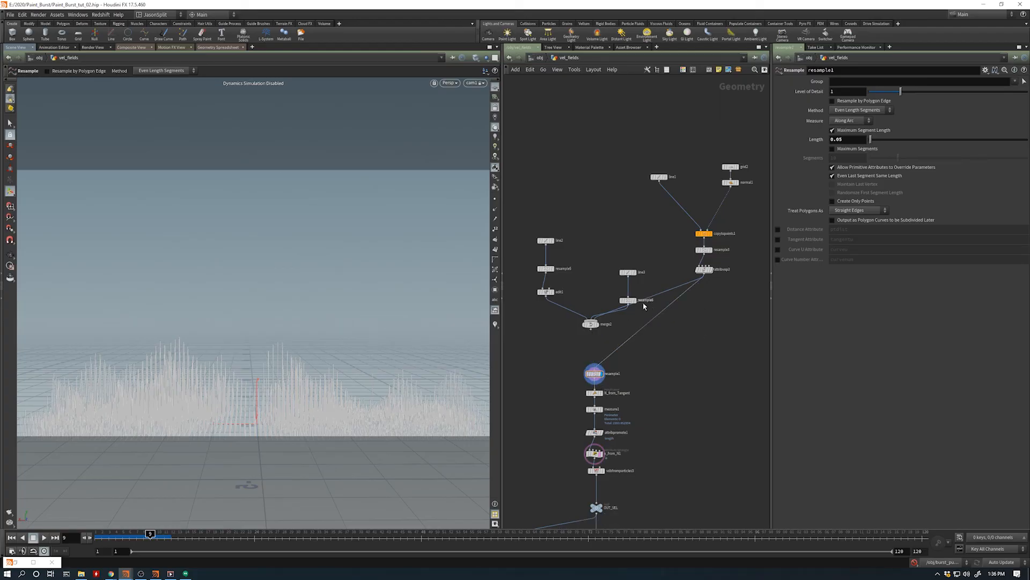
pyautogui.moveTo(636, 236); pyautogui.dragTo(606, 284)
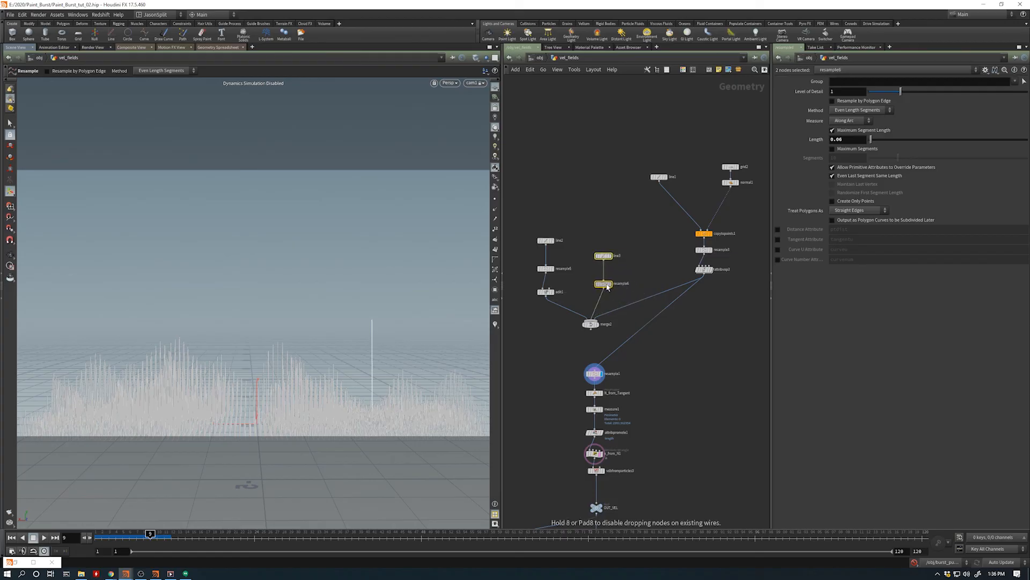
pyautogui.click(631, 319)
pyautogui.keyDown('alt'); pyautogui.moveTo(304, 417); pyautogui.dragTo(283, 410); pyautogui.keyUp('alt')
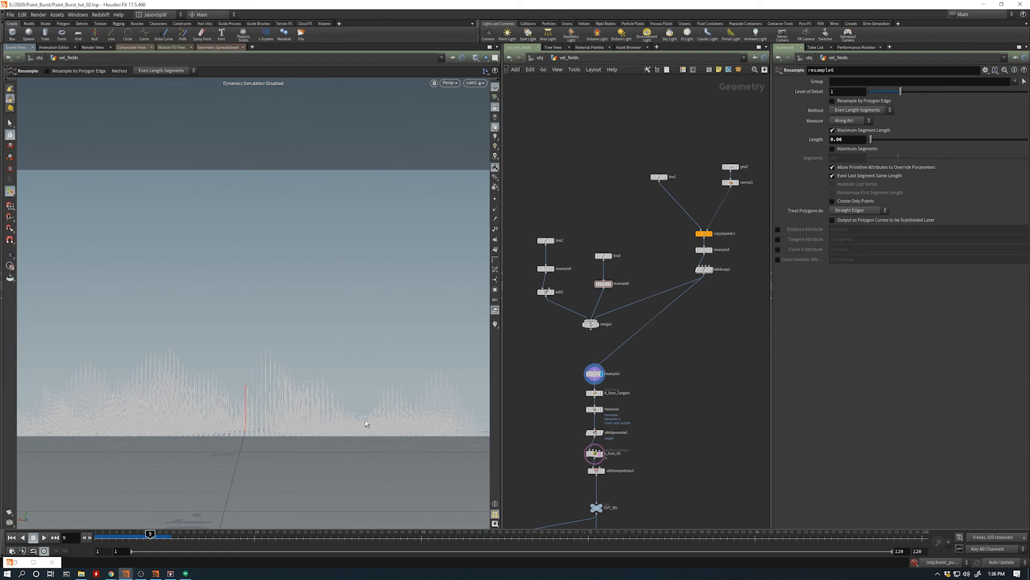
# - Display merge2, resample1 and attribvop3 in turn to compare their curves, ending on attribvop3
pyautogui.click(598, 324)
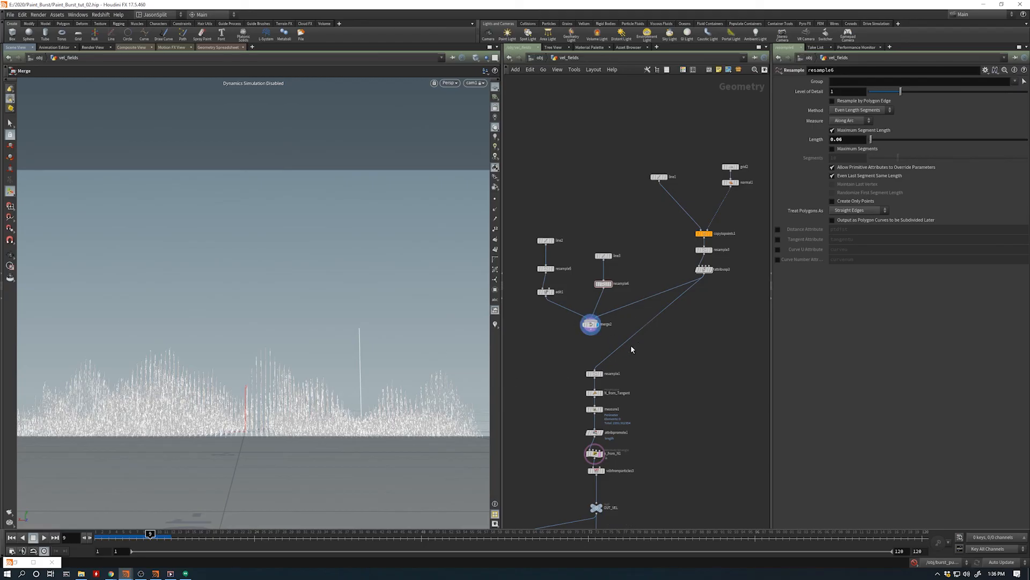
pyautogui.click(591, 373)
pyautogui.click(709, 269)
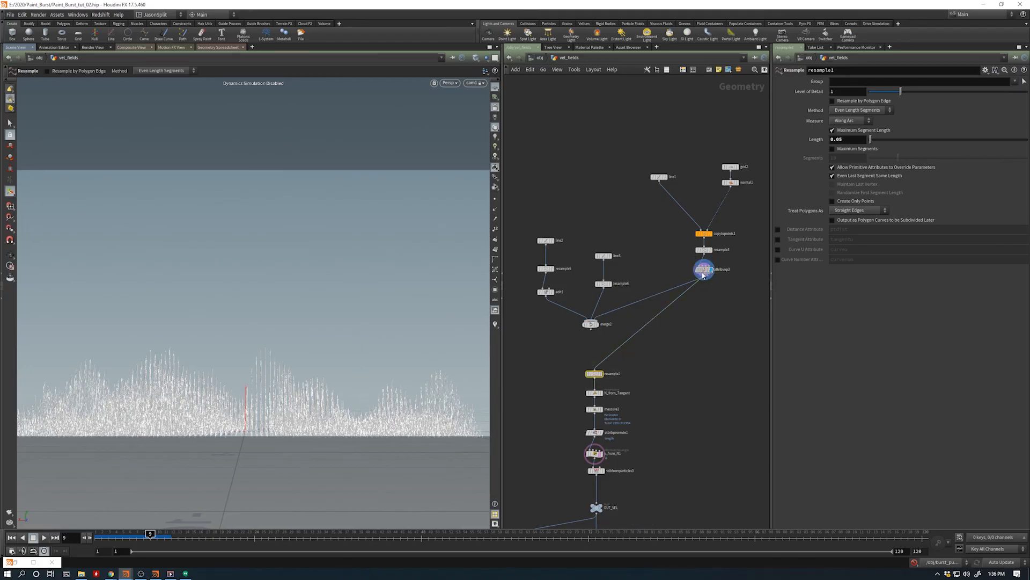
# - Select the tip points of the central curve cluster and raise them about 1.9 units in Y with an Edit node after attribvop3
pyautogui.press('s')
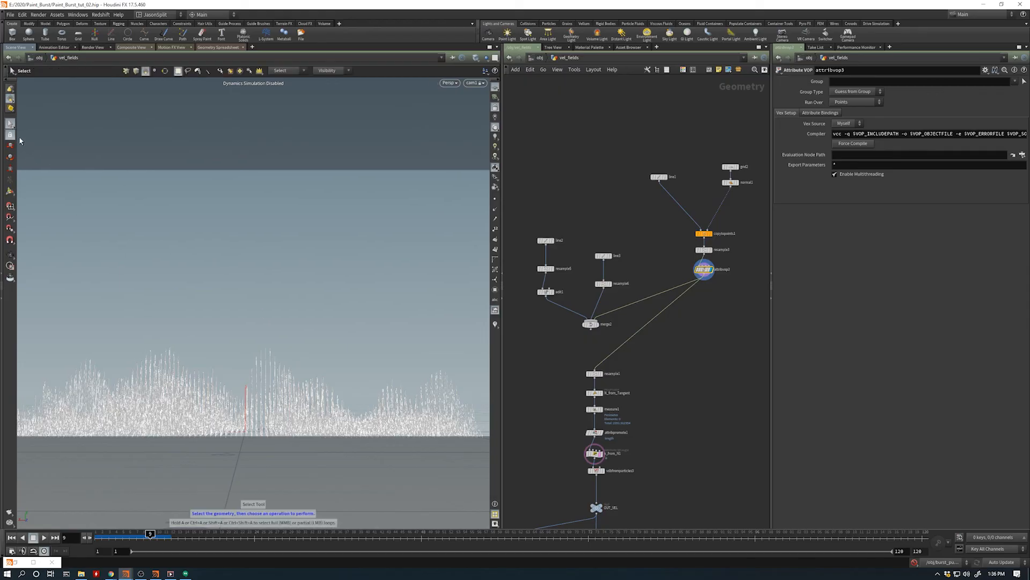
pyautogui.click(125, 71)
pyautogui.moveTo(237, 296); pyautogui.dragTo(295, 360)
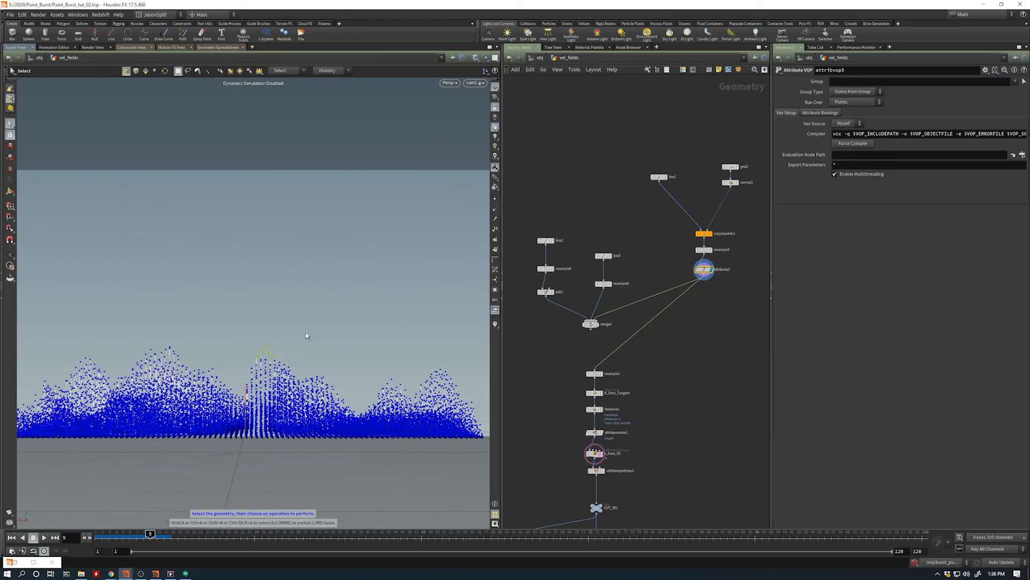
pyautogui.press('t')
pyautogui.moveTo(267, 311); pyautogui.dragTo(270, 224)
# - Set the Edit node's distance metric to Radius and widen the soft radius to about 1.33 around the raised peak
pyautogui.scroll(8, 270, 225)
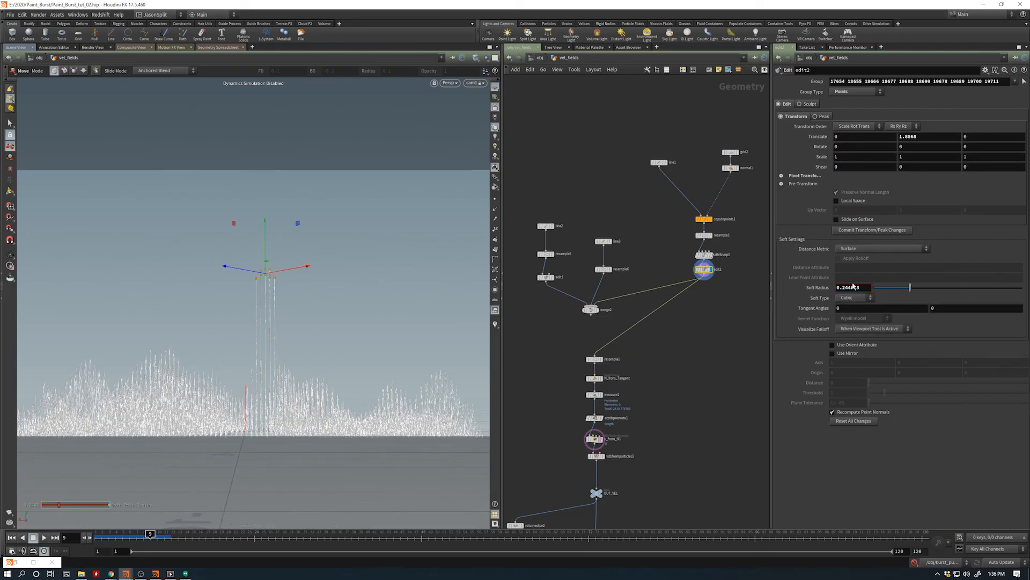
pyautogui.click(880, 248)
pyautogui.click(859, 273)
pyautogui.scroll(15, 255, 367)
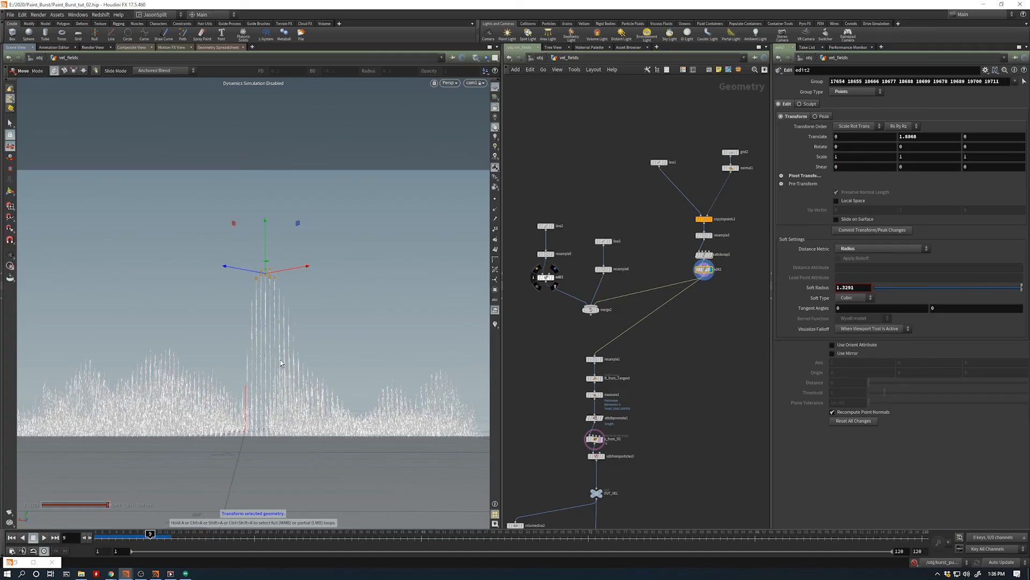
pyautogui.scroll(-8, 280, 363)
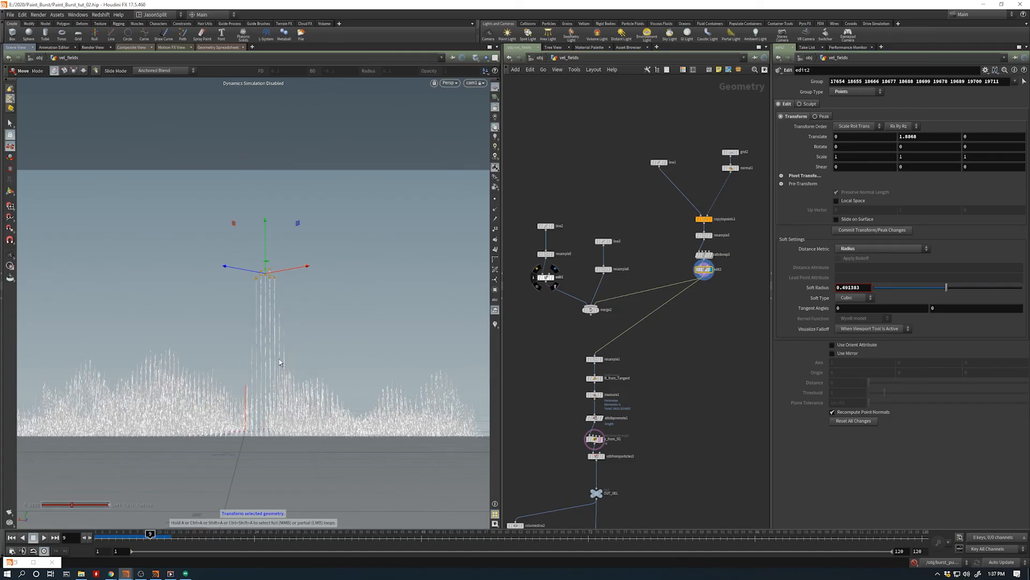
pyautogui.scroll(5, 279, 363)
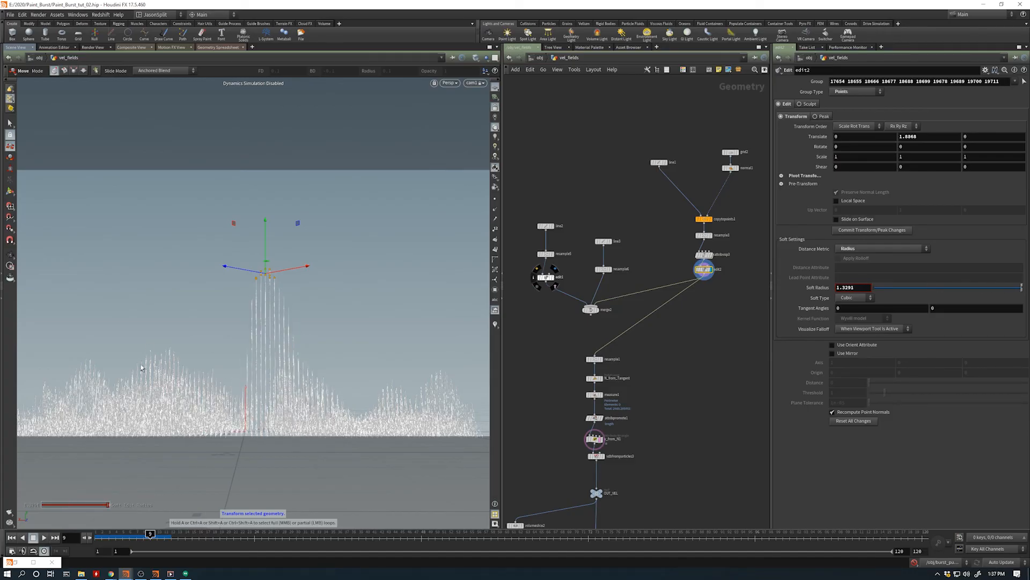
# - Select the peak points of the neighbouring curve cluster and lower them about 0.54 in Y, with a soft radius of about 1.62
pyautogui.press('s')
pyautogui.moveTo(145, 345)
pyautogui.mouseDown()
pyautogui.moveTo(179, 357)
pyautogui.moveTo(164, 343)
pyautogui.mouseUp()
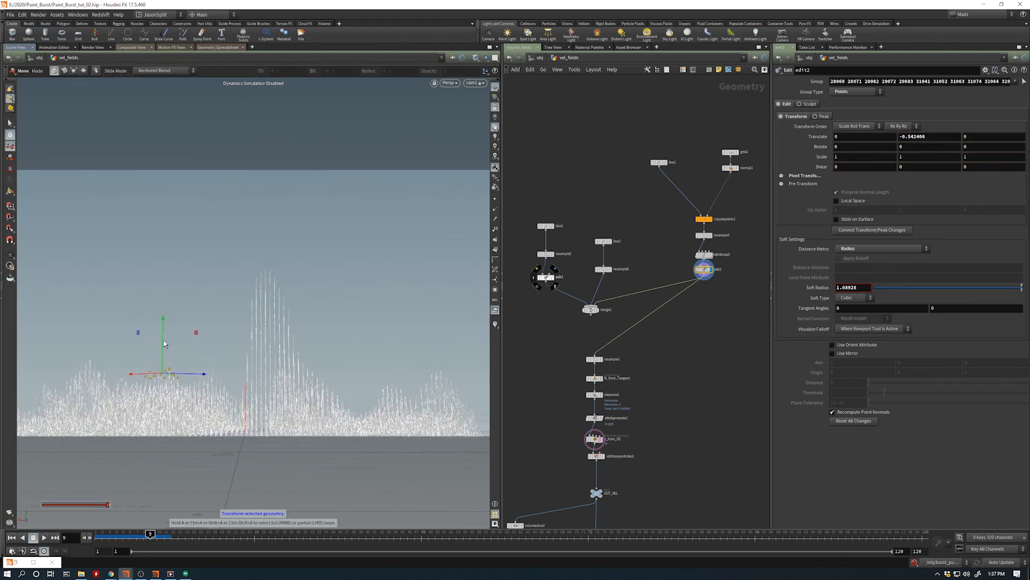
pyautogui.scroll(2, 163, 344)
# - Try rotating the lowered curve points about the Y axis, and undo the rotation and the view change
pyautogui.press('Return')
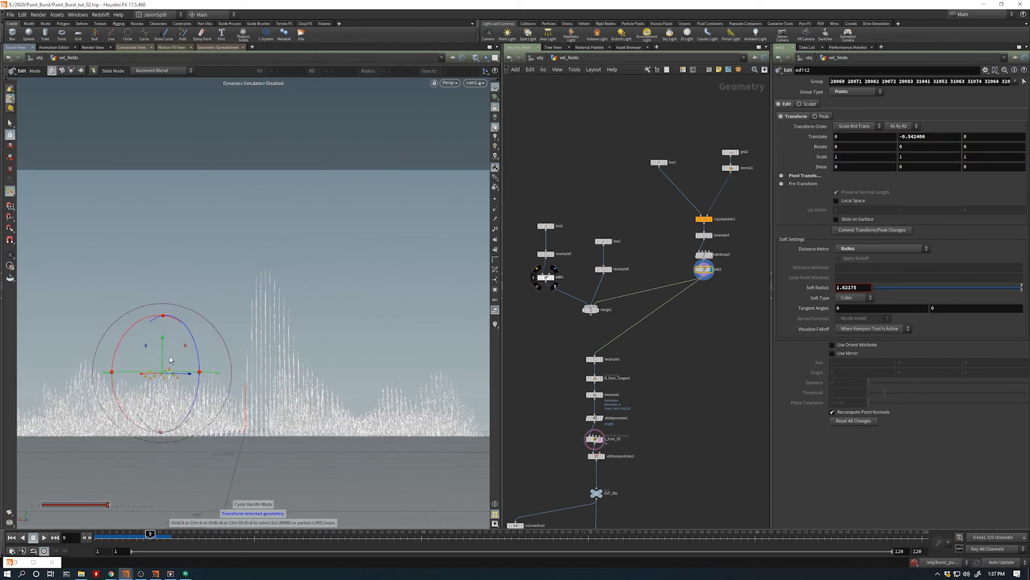
pyautogui.keyDown('alt'); pyautogui.moveTo(174, 376); pyautogui.dragTo(182, 417); pyautogui.keyUp('alt')
pyautogui.moveTo(157, 365); pyautogui.dragTo(172, 309)
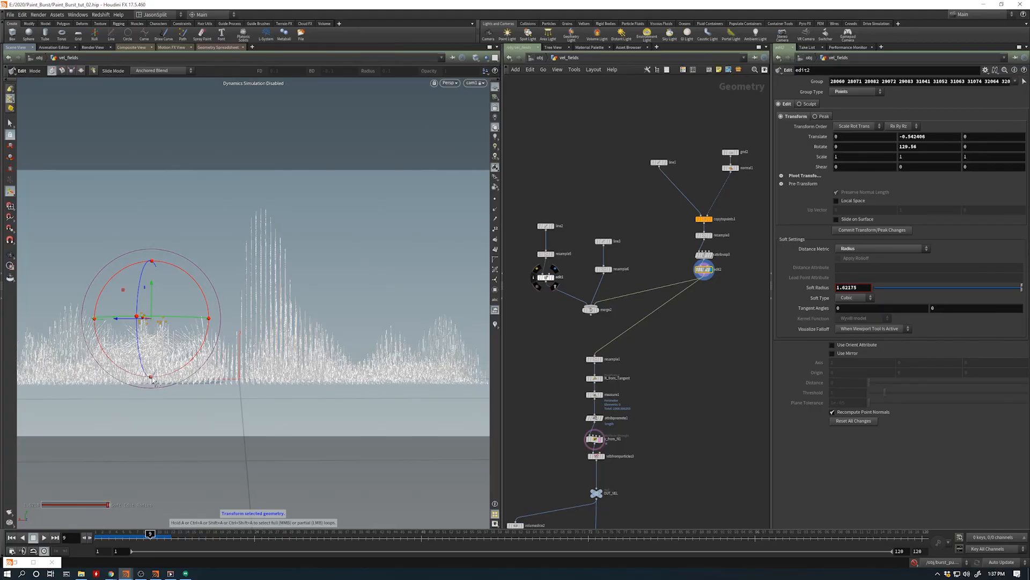
pyautogui.hotkey('ctrl', 'z')
pyautogui.hotkey('ctrl', 'z')
pyautogui.hotkey('ctrl', 'z')
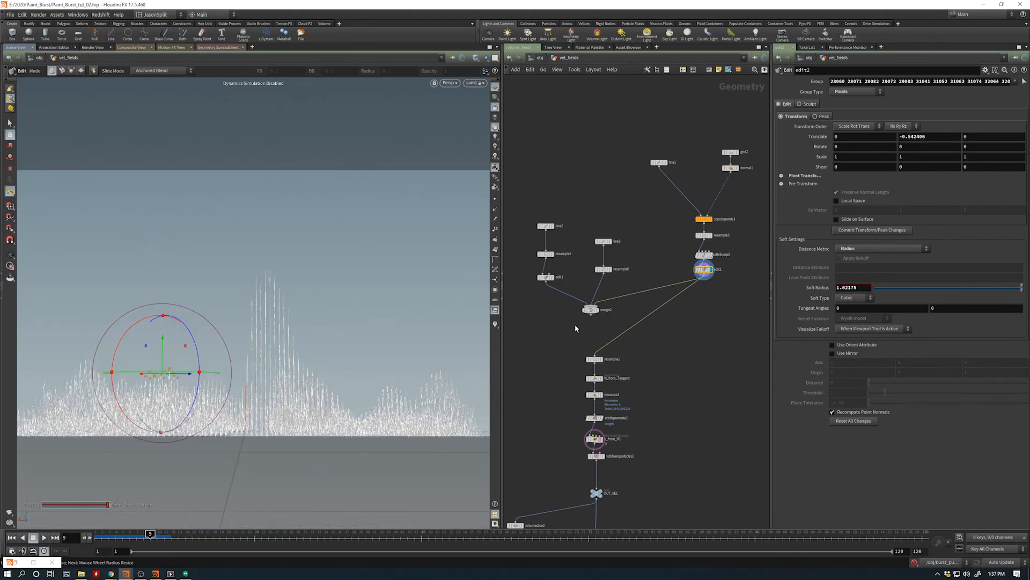
# - Leave vel_fields, enter burst_pump_tut, return to frame 1 and open its dopnet1 network
pyautogui.press('u')
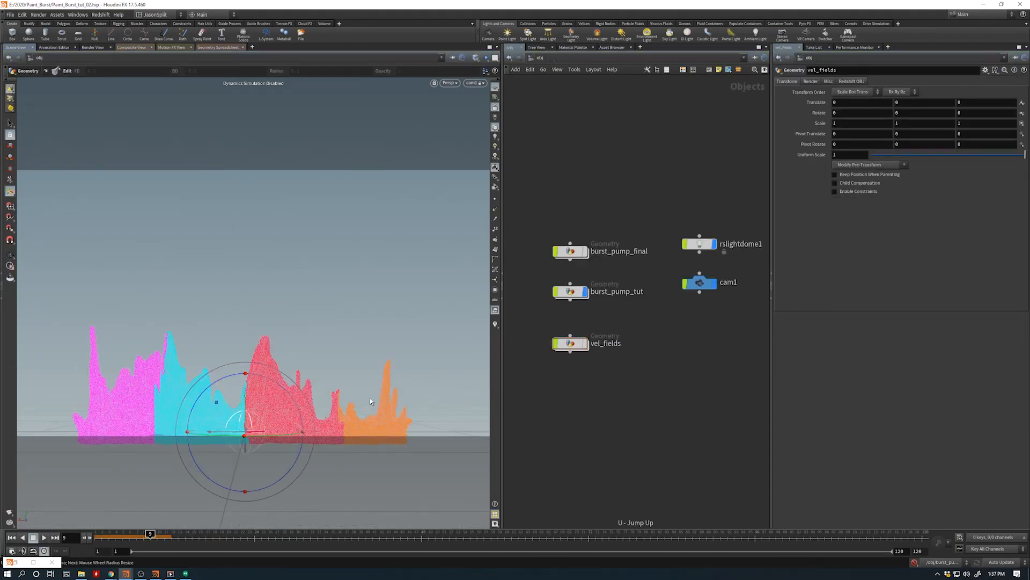
pyautogui.click(585, 346)
pyautogui.doubleClick(569, 291)
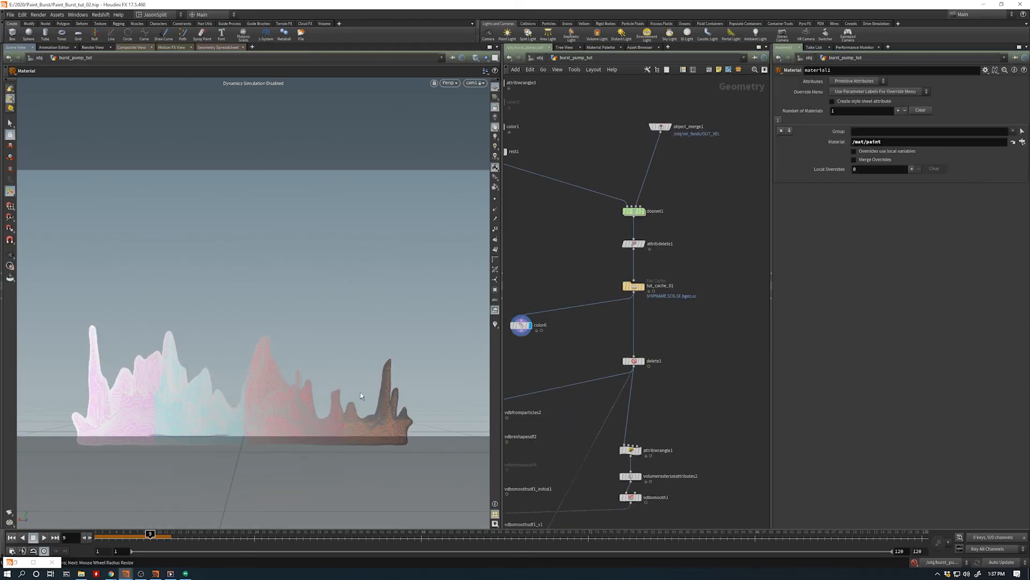
pyautogui.hotkey('ctrl', 'Up')
pyautogui.doubleClick(634, 211)
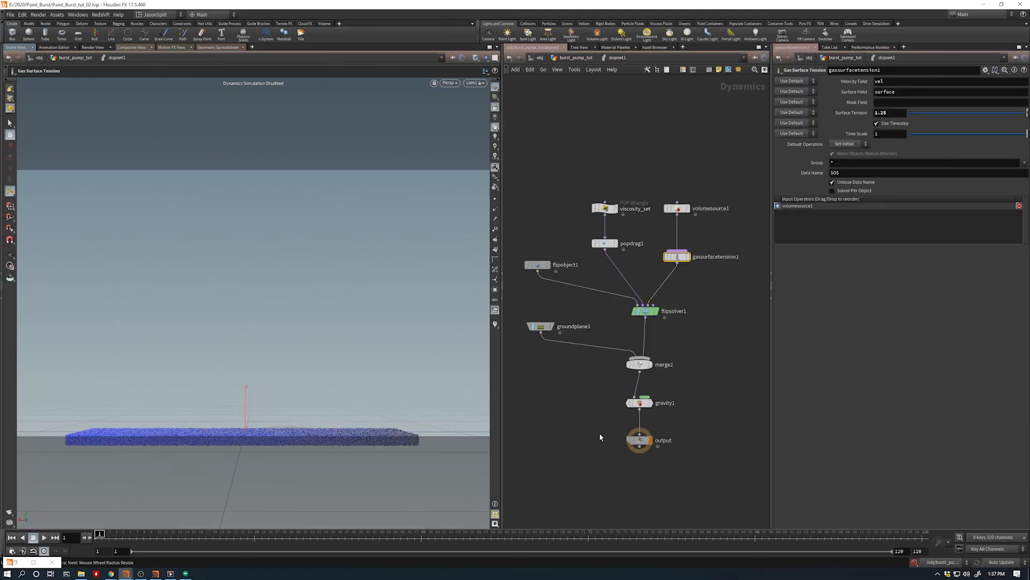
# - Return to the burst_pump_tut network, select color6 and scrub through the coloured burst simulation
pyautogui.press('u')
pyautogui.click(522, 325)
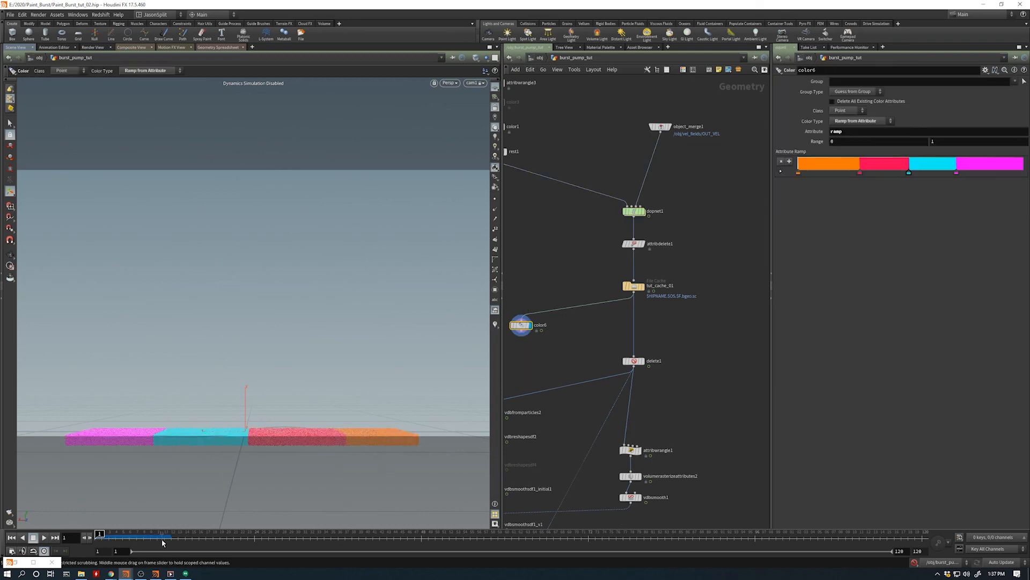
pyautogui.moveTo(111, 537); pyautogui.dragTo(344, 529)
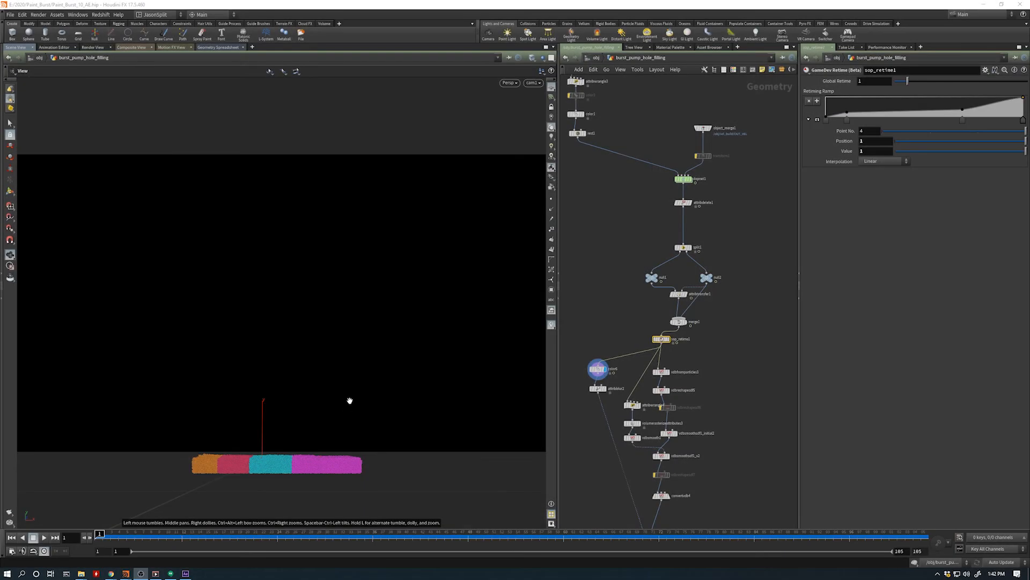
# - Play the coloured particle simulation in burst_pump_hole_filling and examine the crown shape from a higher angle
pyautogui.moveTo(621, 303); pyautogui.dragTo(604, 305, button='middle')
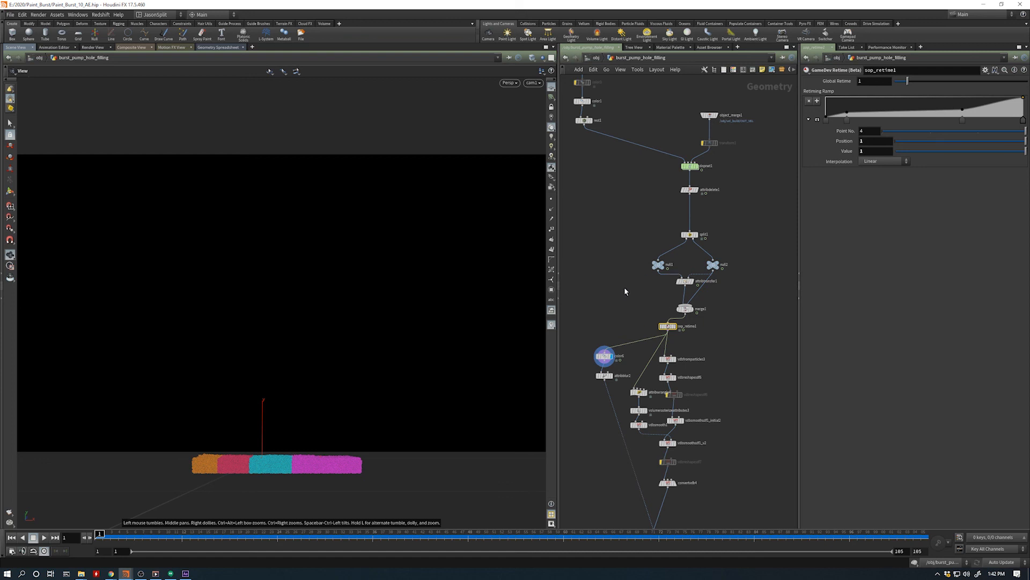
pyautogui.moveTo(625, 292); pyautogui.dragTo(616, 333, button='middle')
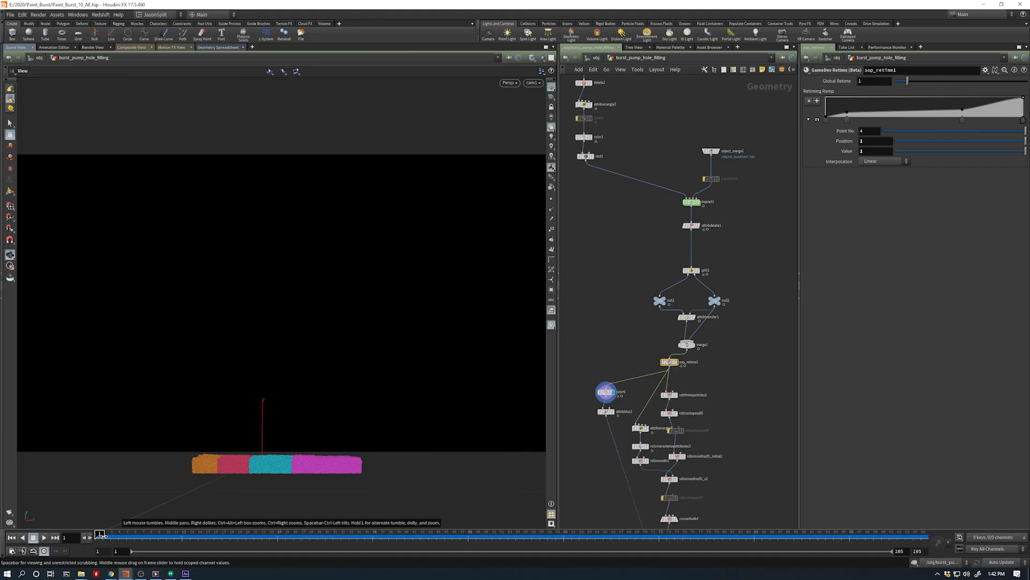
pyautogui.moveTo(157, 575)
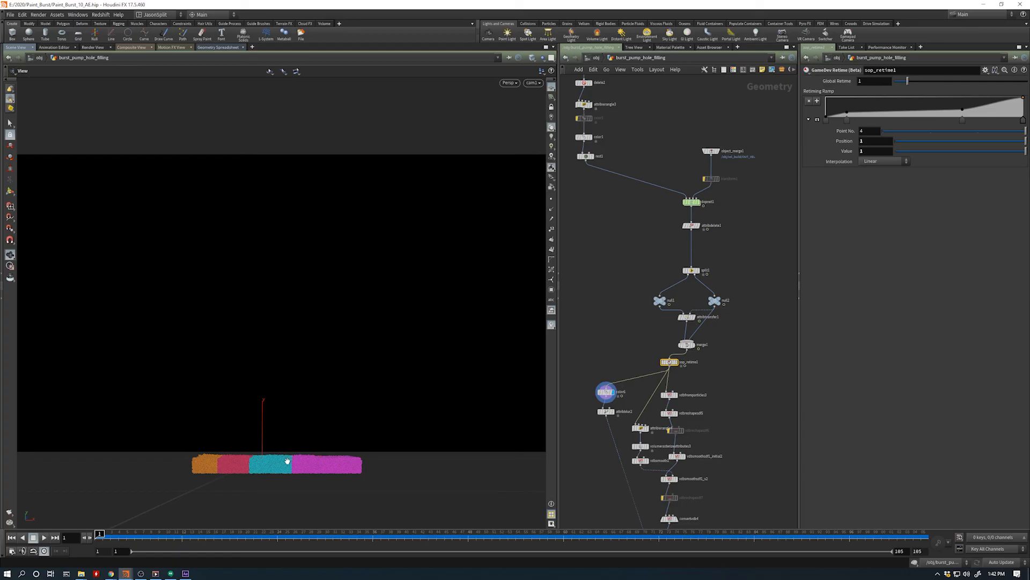
pyautogui.click(44, 538)
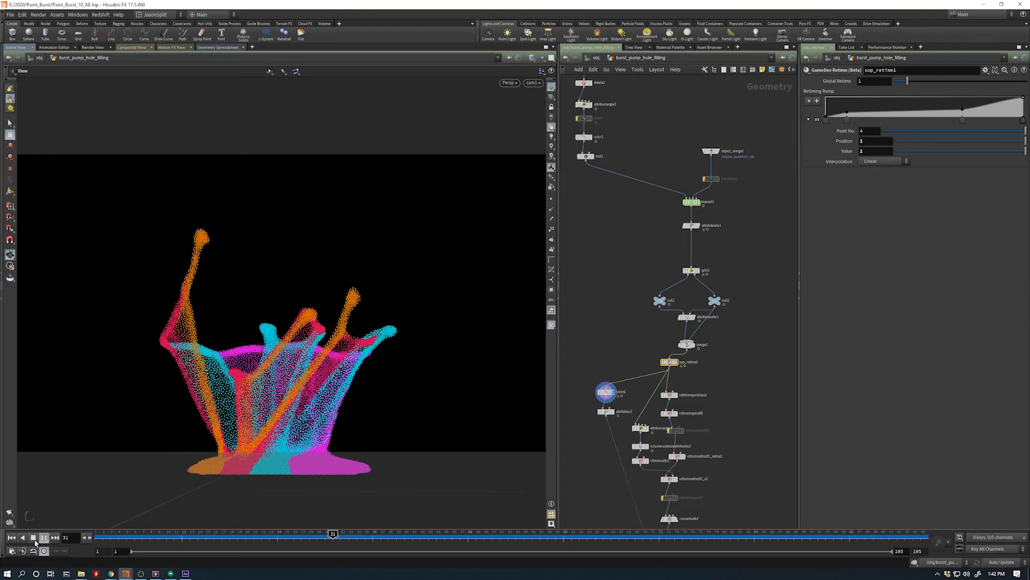
pyautogui.moveTo(260, 391); pyautogui.dragTo(275, 418)
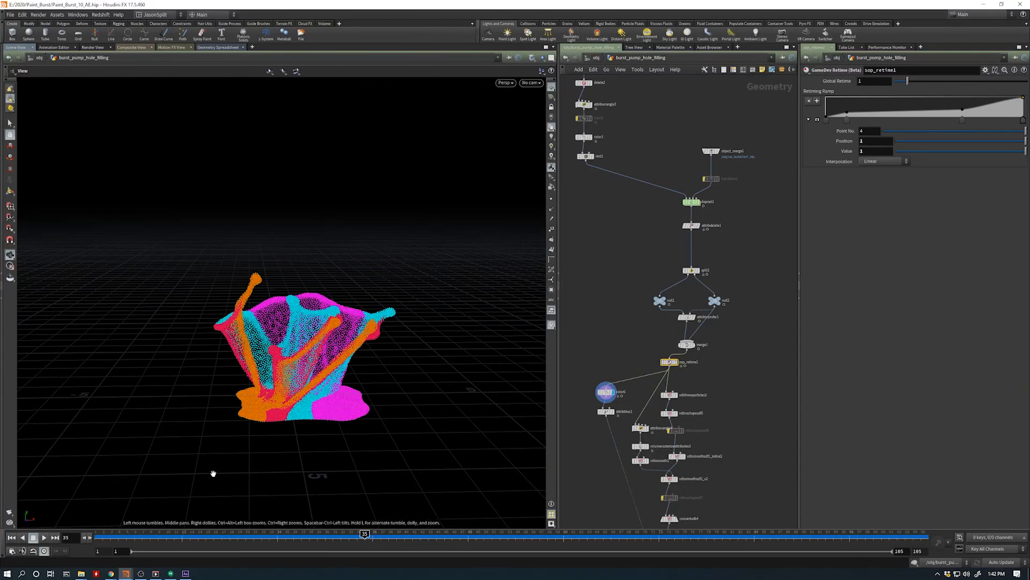
# - Display sop_retime1 and examine its retiming ramp against the particle burst
pyautogui.scroll(1, 648, 352)
pyautogui.scroll(2, 648, 352)
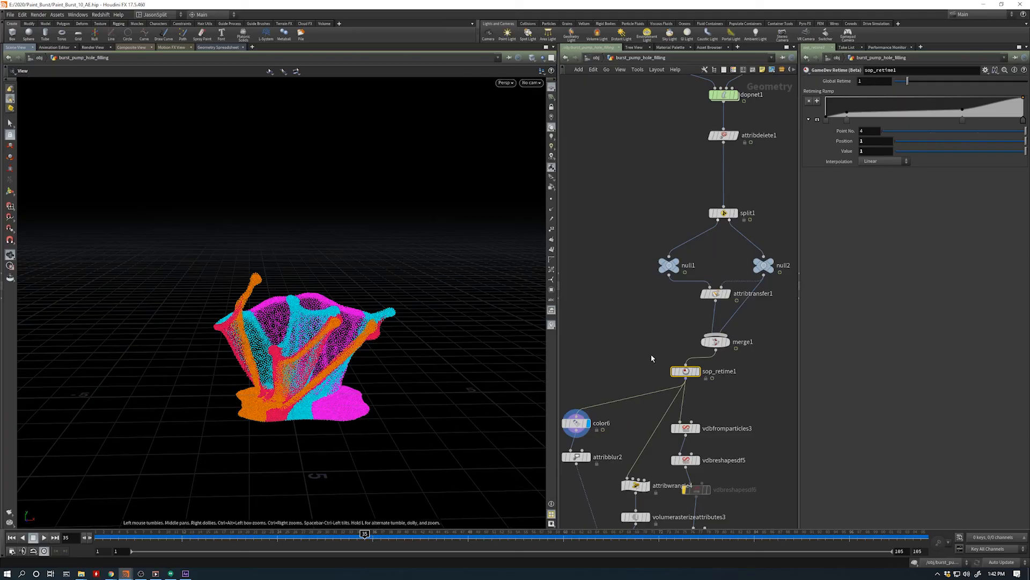
pyautogui.click(697, 372)
pyautogui.moveTo(641, 358); pyautogui.dragTo(708, 378)
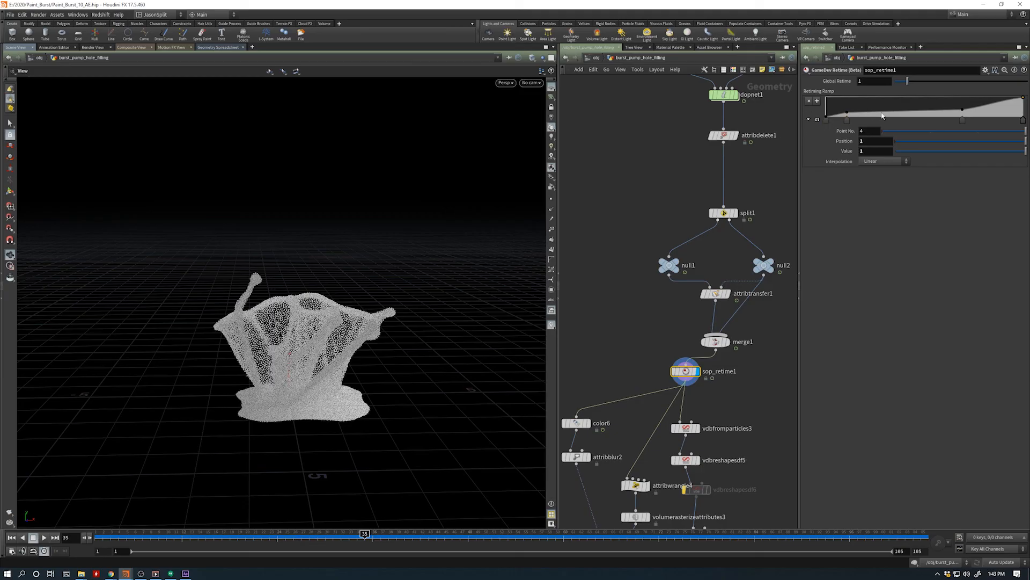
# - Display attribdelete1 and play the simulation from the early frames to review its original timing before the retime
pyautogui.click(737, 135)
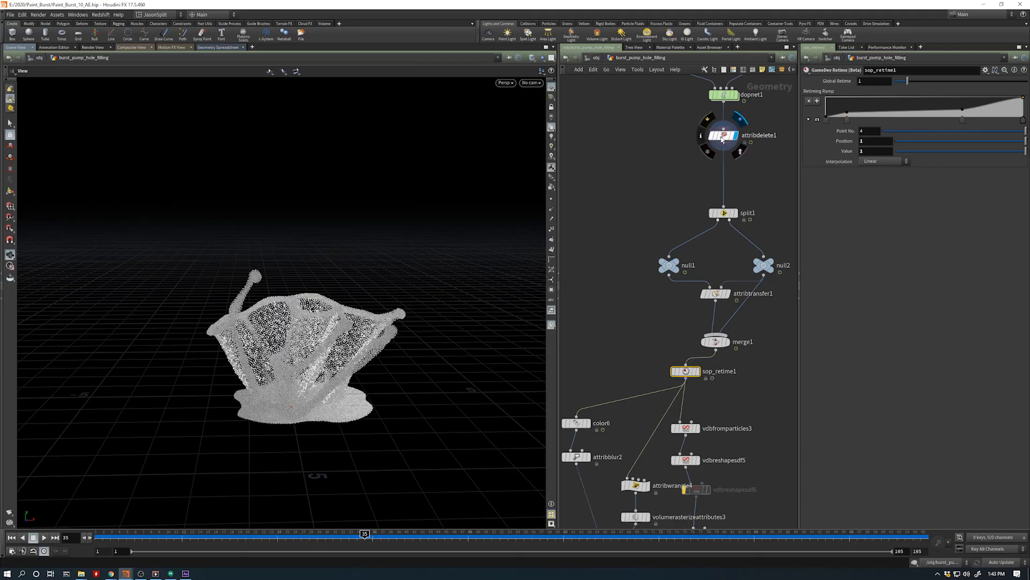
pyautogui.moveTo(246, 532); pyautogui.dragTo(135, 532)
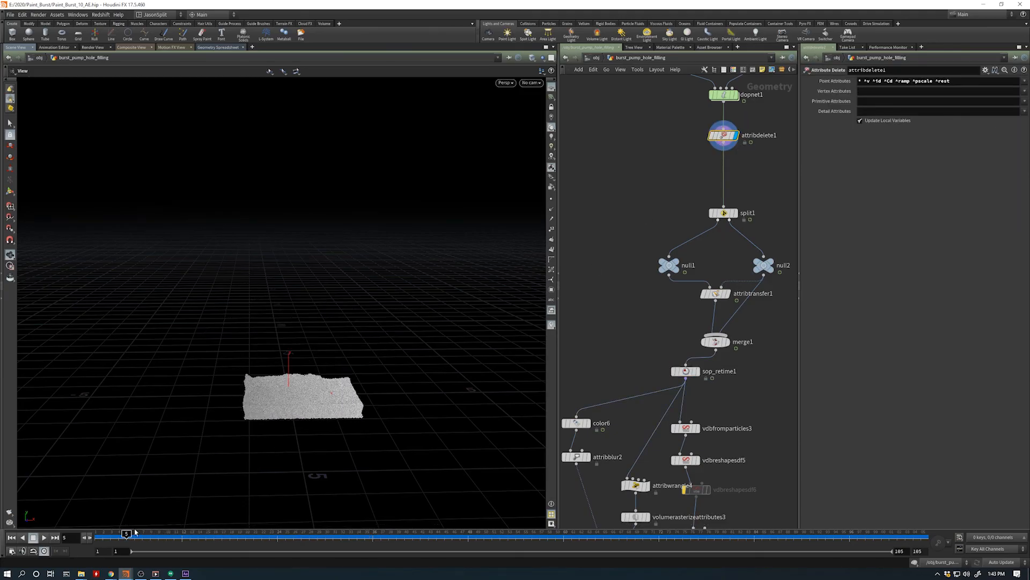
pyautogui.click(45, 539)
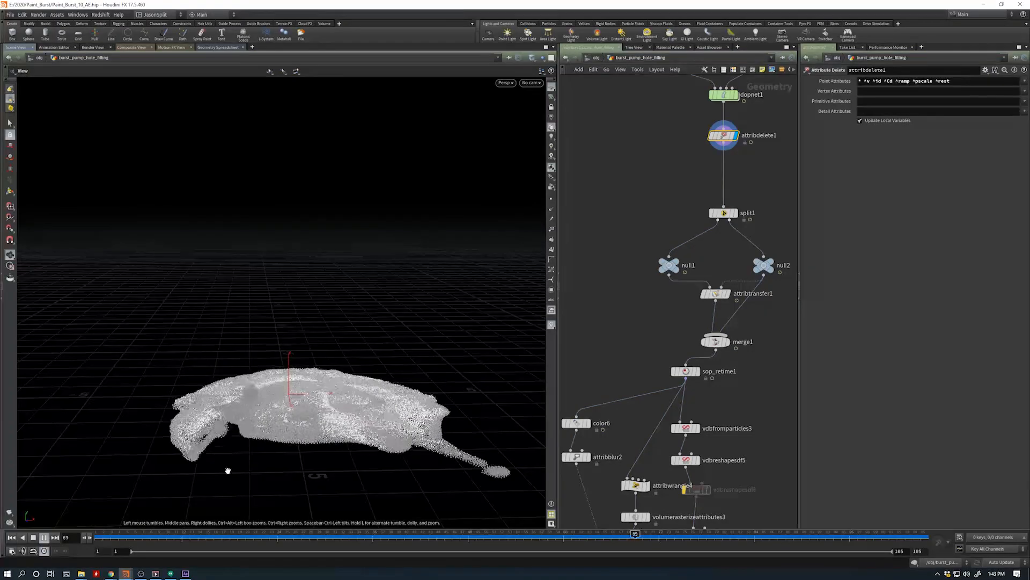
pyautogui.click(34, 538)
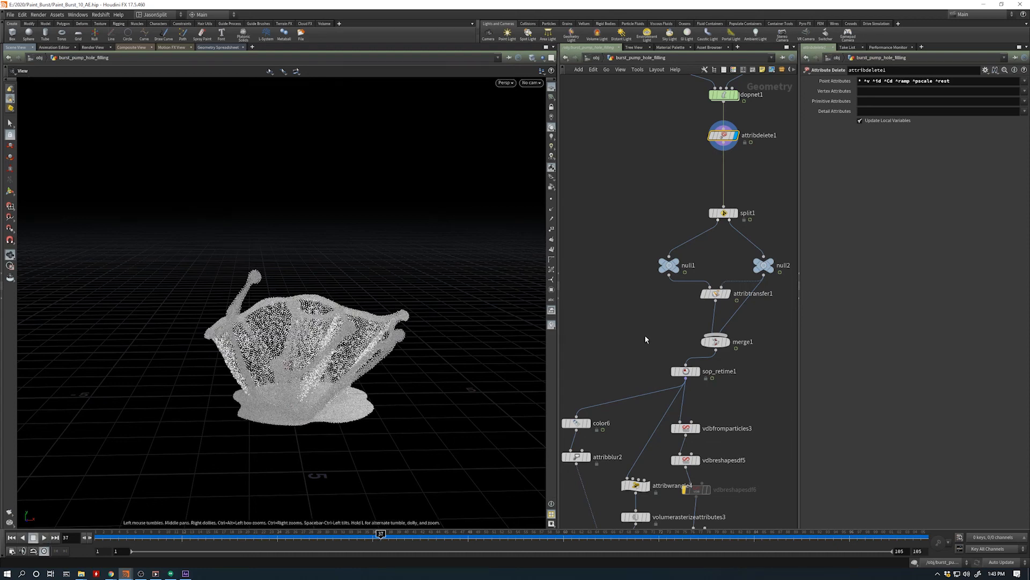
# - Display color6 again and play the retimed burst from the first frame, stopping at frame 20
pyautogui.moveTo(645, 339); pyautogui.dragTo(651, 284, button='middle')
pyautogui.click(593, 368)
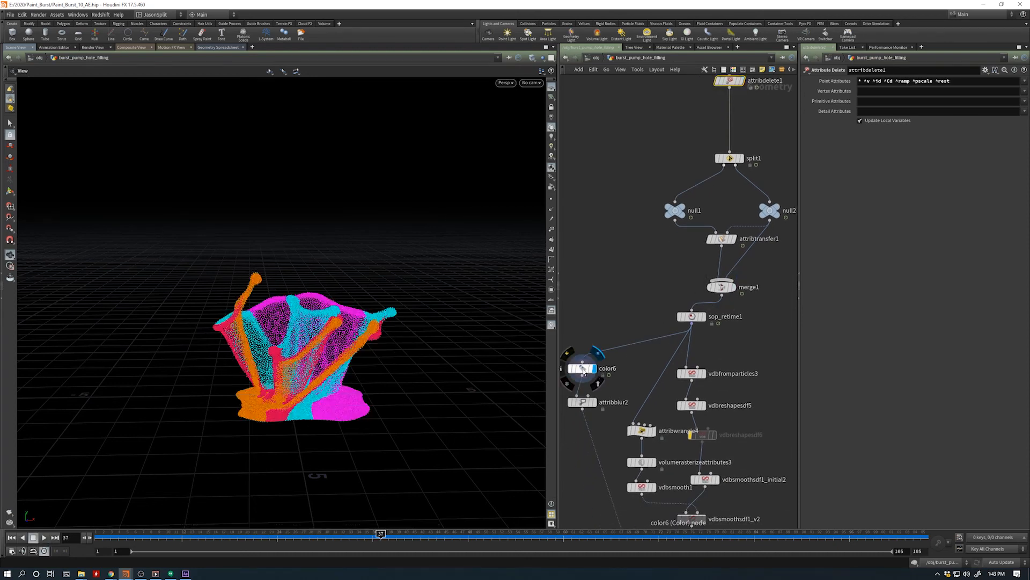
pyautogui.click(583, 371)
pyautogui.moveTo(315, 392)
pyautogui.mouseDown()
pyautogui.moveTo(310, 381)
pyautogui.moveTo(317, 401)
pyautogui.mouseUp()
pyautogui.click(11, 537)
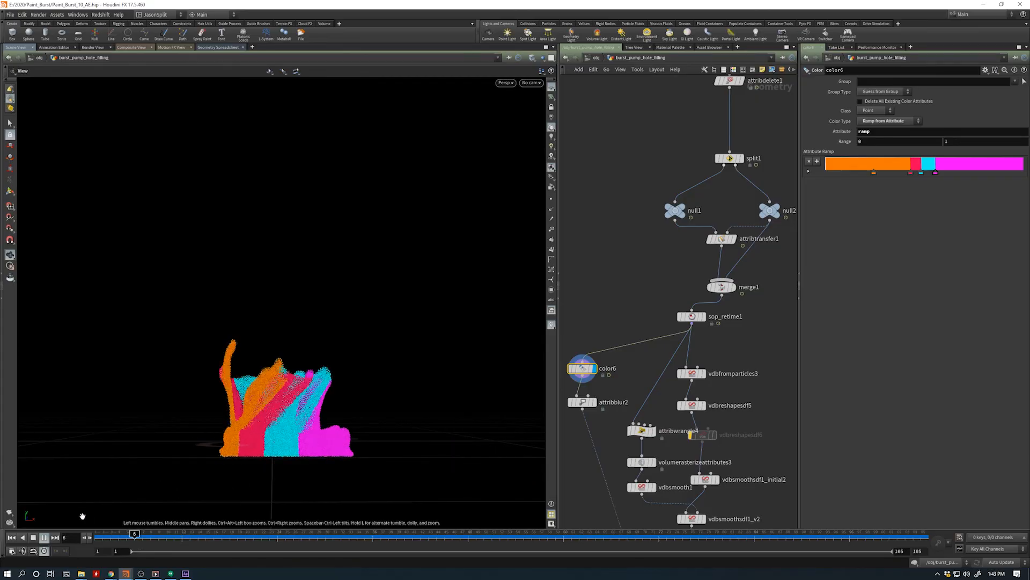
pyautogui.click(36, 538)
# - Reframe the burst from a low angle and scrub to frame 55 to examine the slow-motion section of the retime
pyautogui.keyDown('alt'); pyautogui.moveTo(324, 417); pyautogui.dragTo(321, 431); pyautogui.keyUp('alt')
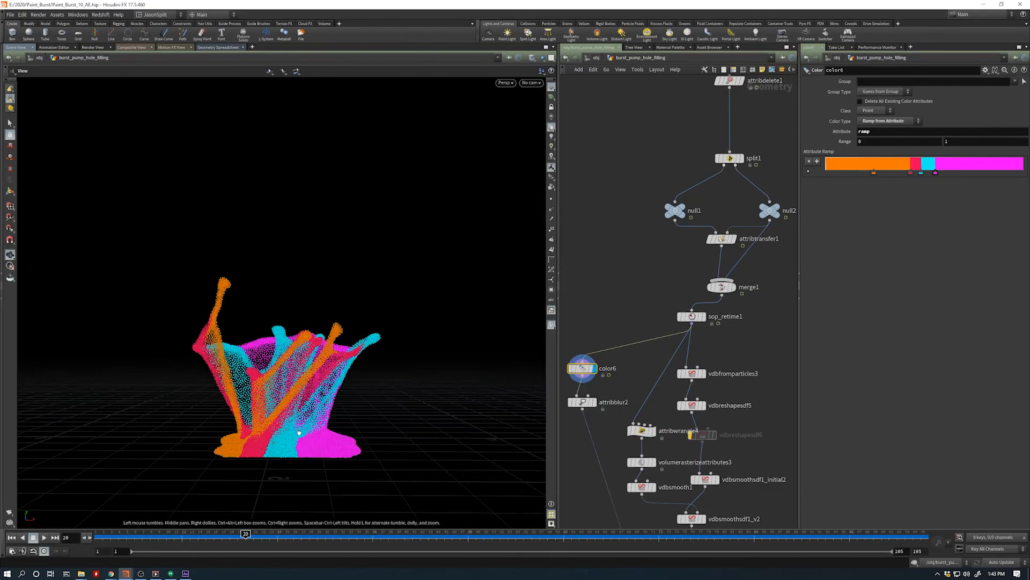
pyautogui.keyDown('alt'); pyautogui.moveTo(321, 431); pyautogui.dragTo(313, 450, button='middle'); pyautogui.keyUp('alt')
pyautogui.keyDown('alt'); pyautogui.moveTo(312, 450); pyautogui.dragTo(298, 447); pyautogui.keyUp('alt')
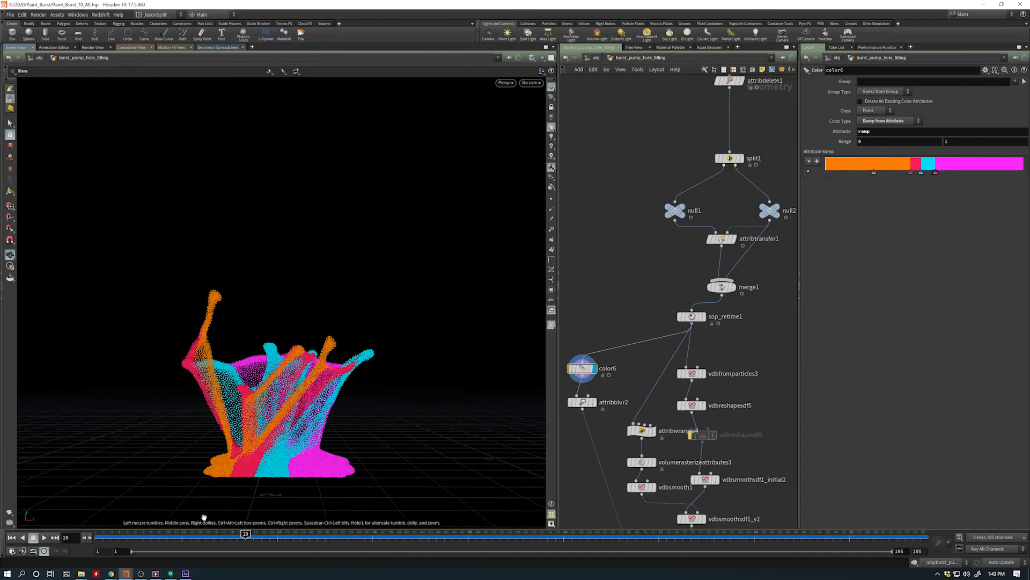
pyautogui.moveTo(153, 537); pyautogui.dragTo(125, 535)
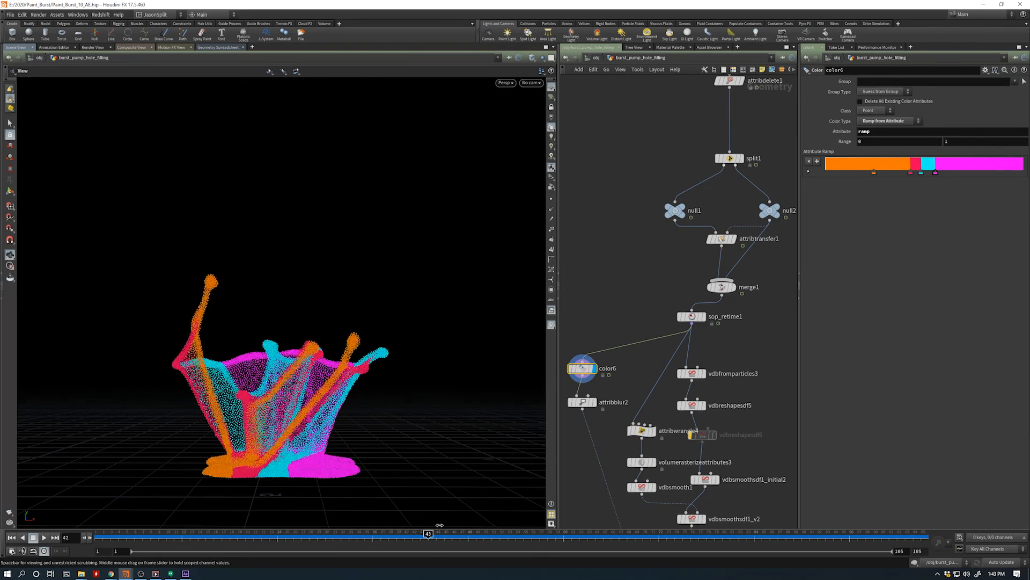
pyautogui.moveTo(618, 528); pyautogui.dragTo(524, 541)
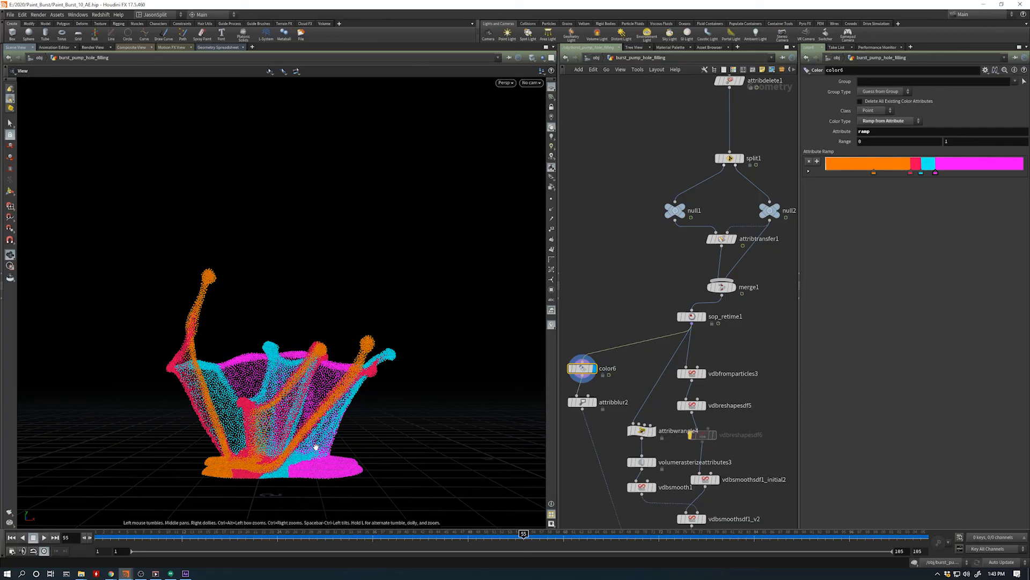
# - Scrub the retimed burst through frame 75 to frame 94 to review the fall, and switch to the rendered video of the final burst
pyautogui.moveTo(318, 536); pyautogui.dragTo(682, 535)
pyautogui.moveTo(274, 438)
pyautogui.mouseDown()
pyautogui.moveTo(317, 443)
pyautogui.moveTo(340, 501)
pyautogui.moveTo(277, 428)
pyautogui.moveTo(303, 451)
pyautogui.mouseUp()
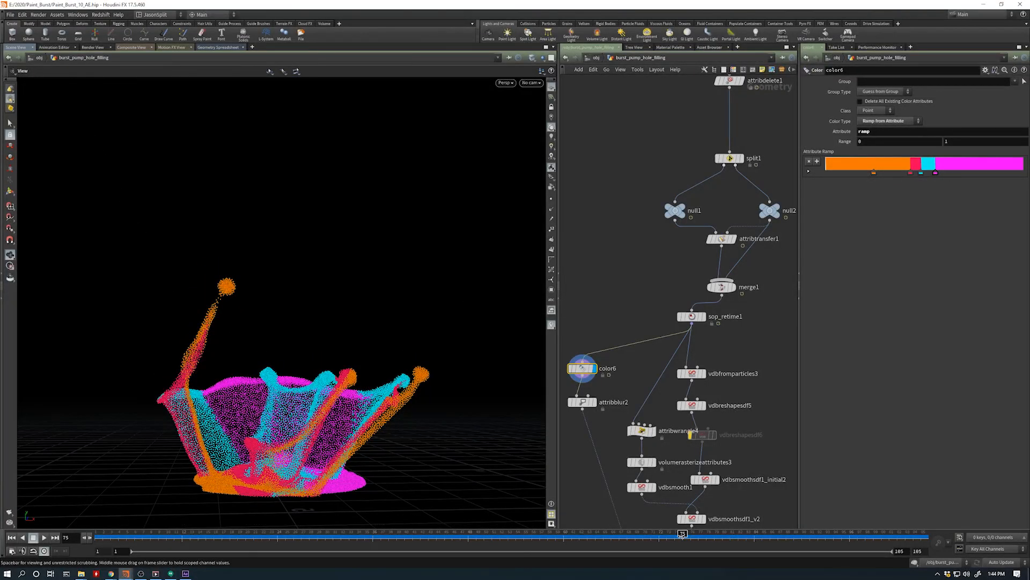
pyautogui.moveTo(682, 534); pyautogui.dragTo(830, 546)
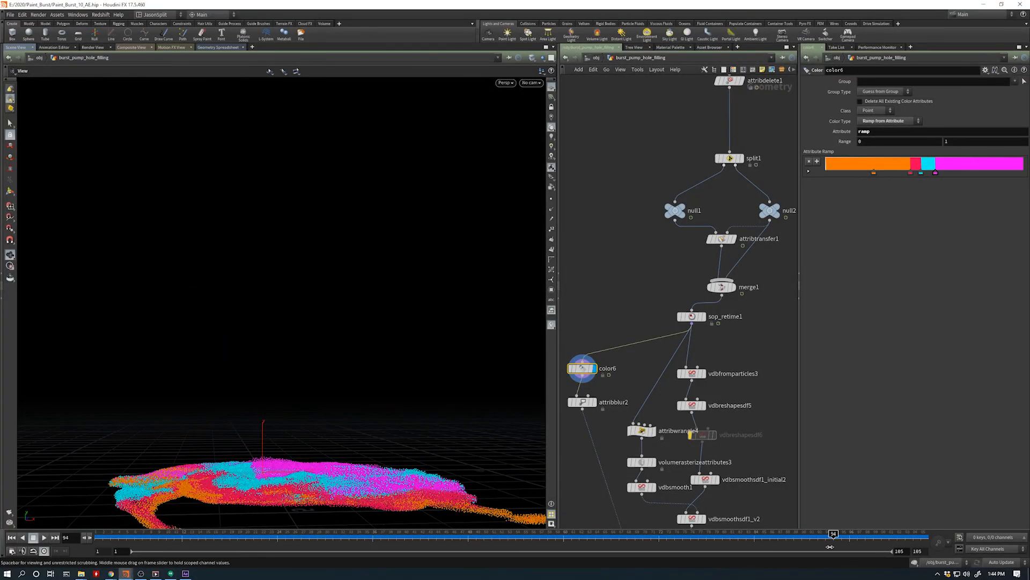
pyautogui.moveTo(315, 499); pyautogui.dragTo(271, 449, button='middle')
pyautogui.scroll(-1, 272, 448)
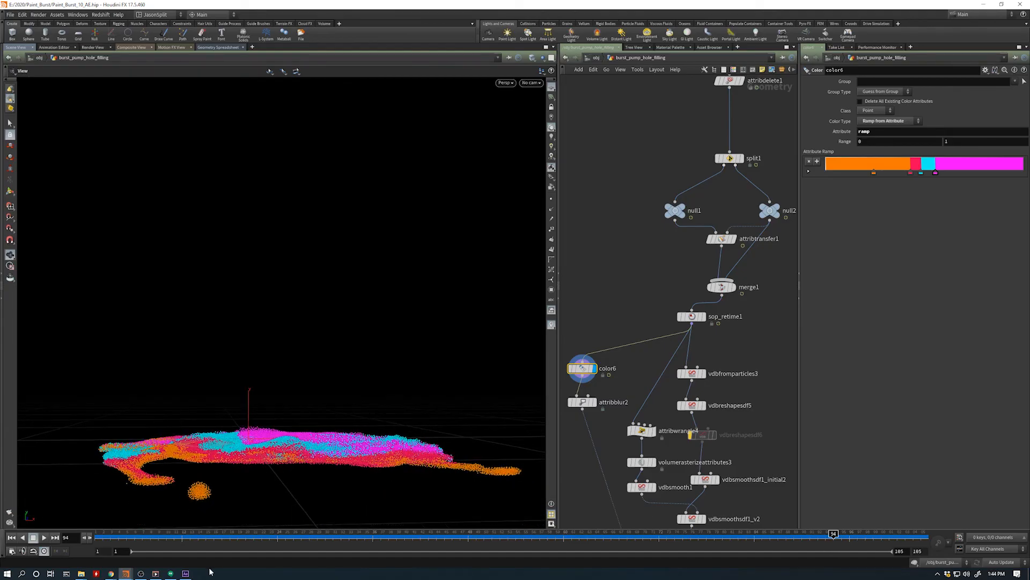
pyautogui.click(161, 575)
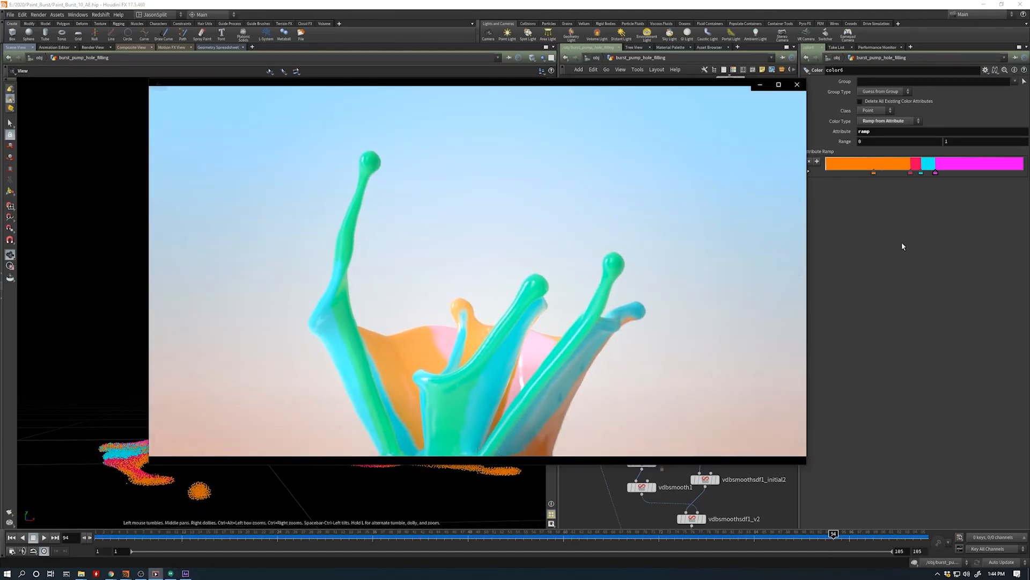